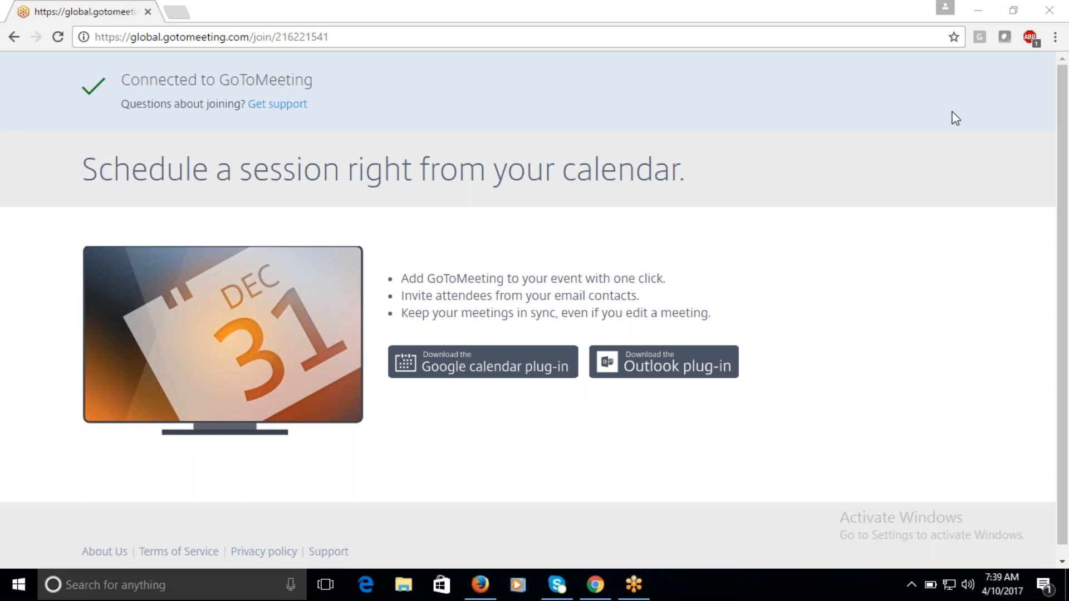
- Minimize the browser and open the Tableau Training Time Estimation presentation from the desktop
{"action": "left_click", "coordinate": [982, 14]}
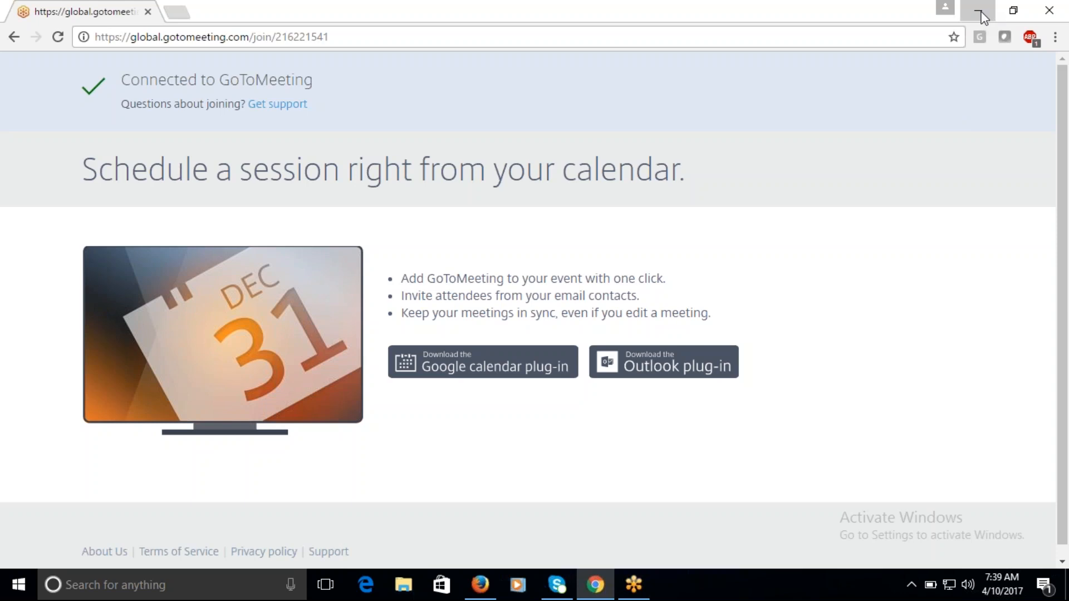
{"action": "left_click", "coordinate": [982, 15]}
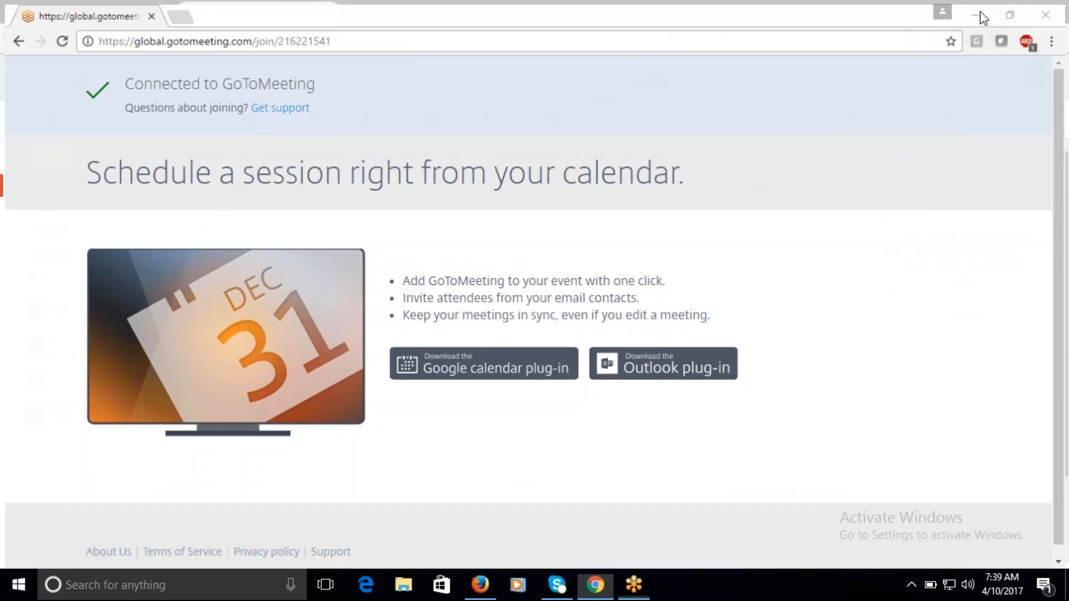
{"action": "left_click", "coordinate": [982, 15]}
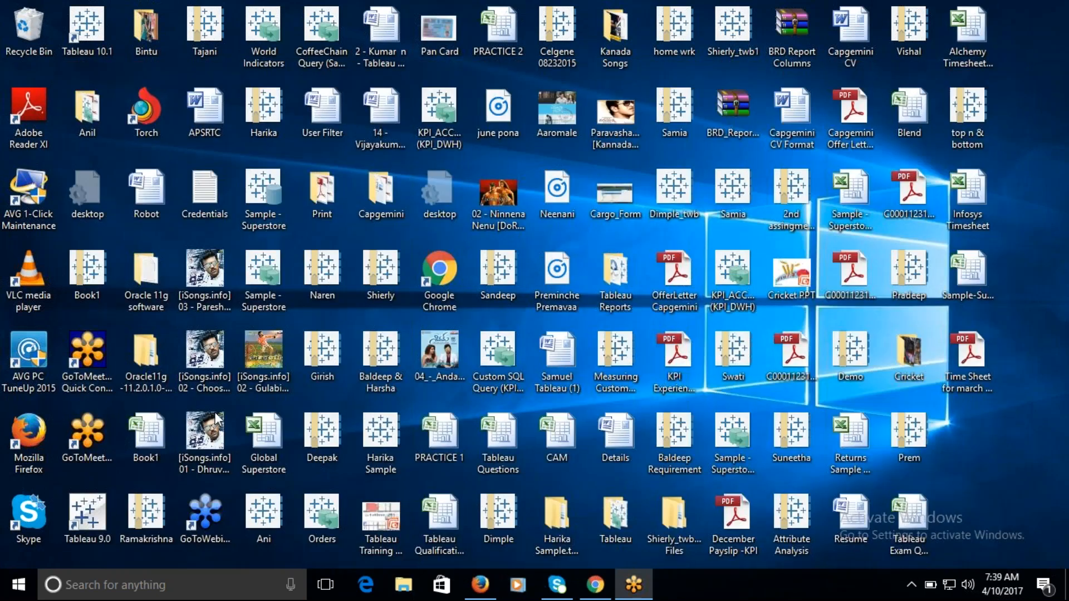
{"action": "left_click", "coordinate": [389, 518]}
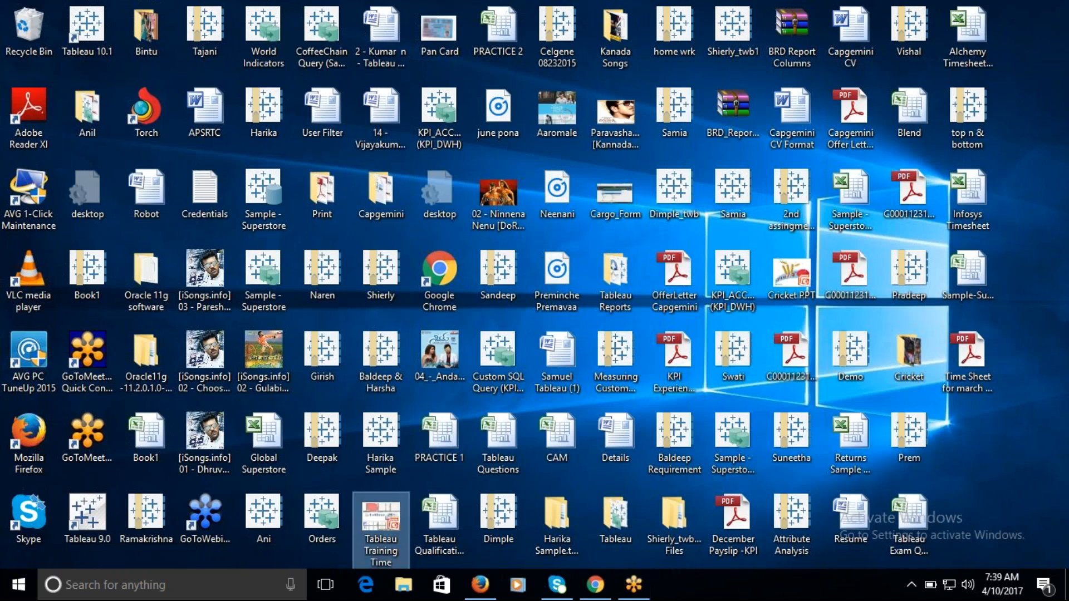
{"action": "double_click", "coordinate": [390, 517]}
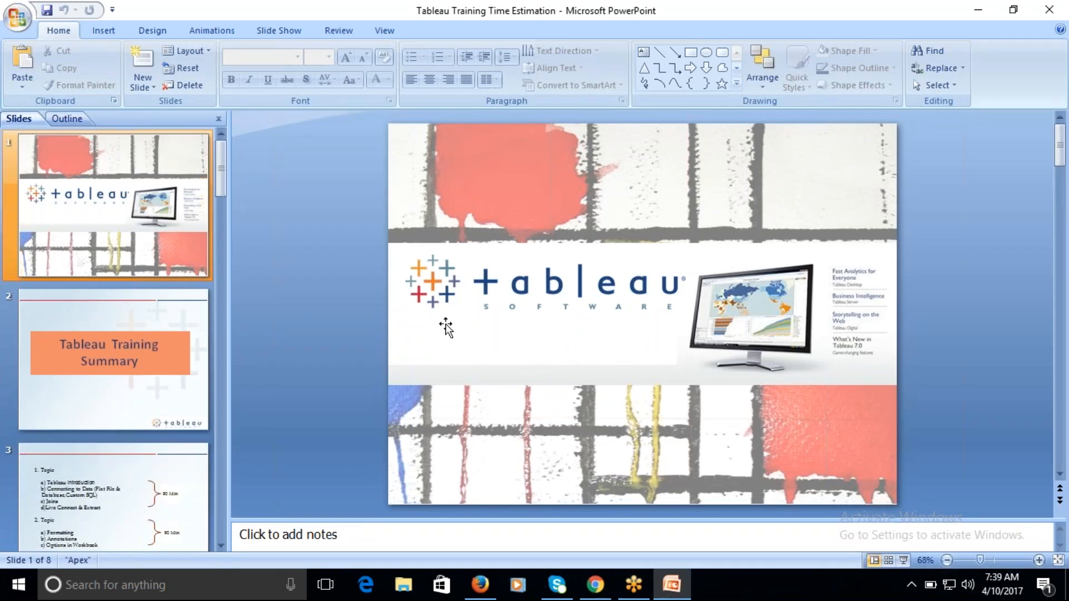
- Review the training topic and duration slides in the presentation, and minimize it to return to the desktop
{"action": "scroll", "coordinate": [196, 399], "scroll_direction": "down", "scroll_amount": 3}
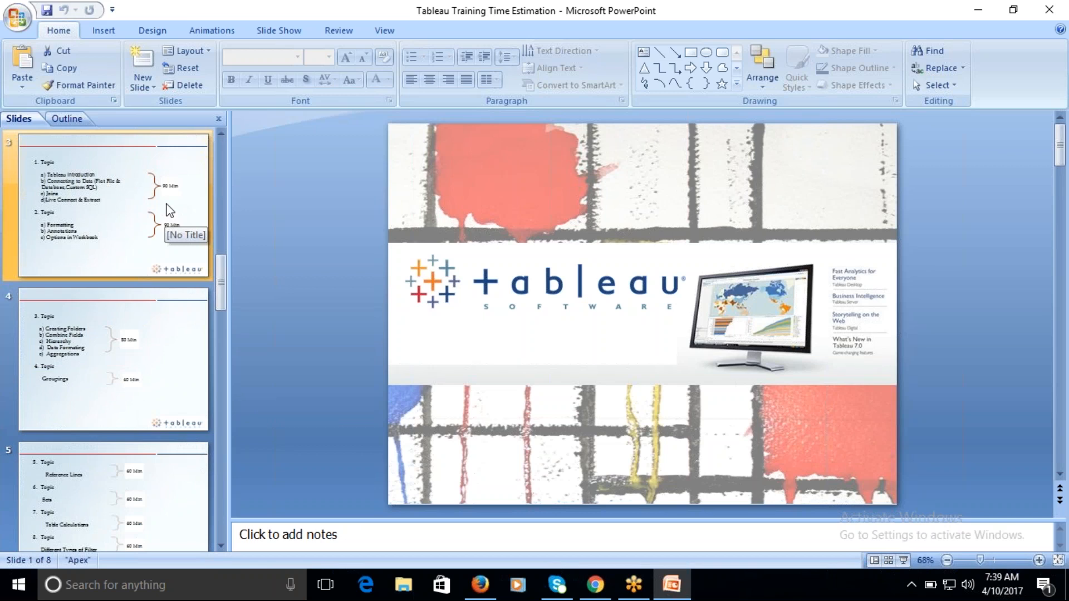
{"action": "left_click", "coordinate": [170, 210]}
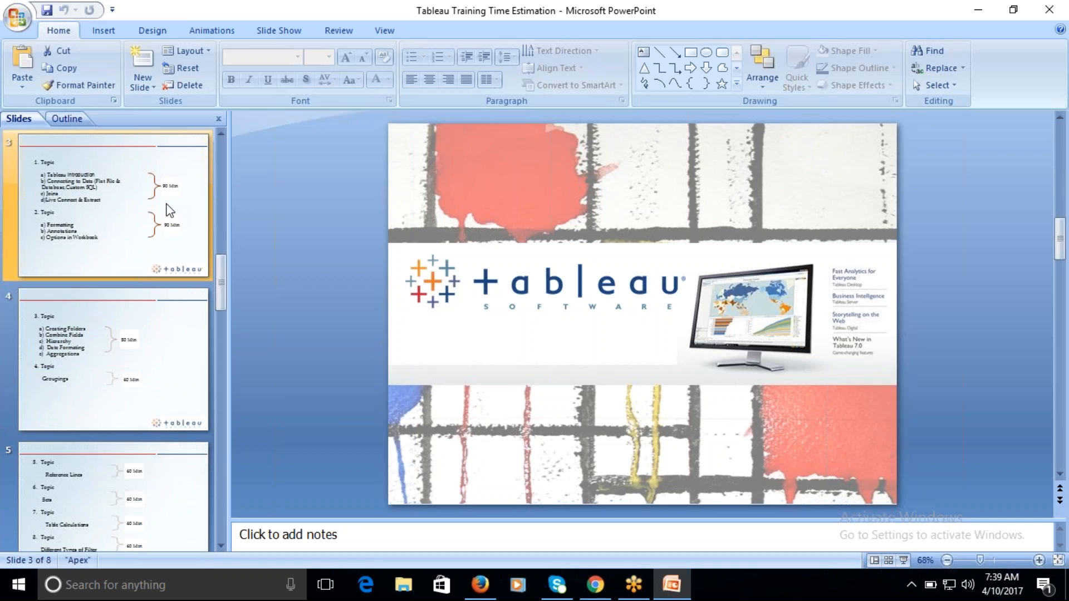
{"action": "left_click", "coordinate": [129, 402]}
{"action": "scroll", "coordinate": [130, 402], "scroll_direction": "down", "scroll_amount": 5}
{"action": "scroll", "coordinate": [136, 370], "scroll_direction": "up", "scroll_amount": 3}
{"action": "scroll", "coordinate": [86, 471], "scroll_direction": "down", "scroll_amount": 2}
{"action": "left_click", "coordinate": [117, 382]}
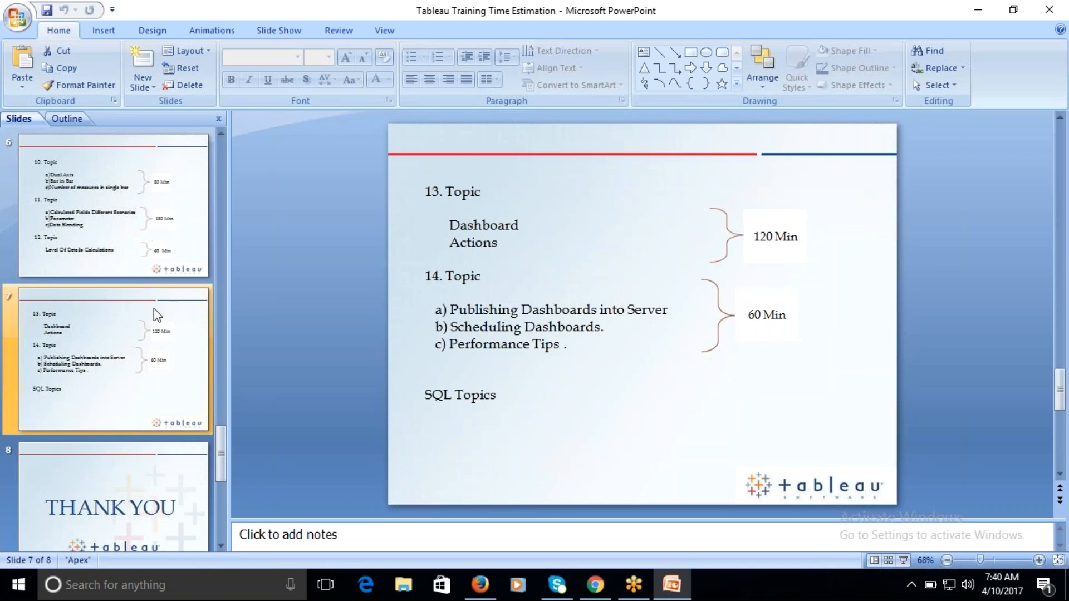
{"action": "scroll", "coordinate": [157, 312], "scroll_direction": "up", "scroll_amount": 3}
{"action": "scroll", "coordinate": [158, 314], "scroll_direction": "up", "scroll_amount": 2}
{"action": "left_click", "coordinate": [160, 239]}
{"action": "left_click", "coordinate": [982, 12]}
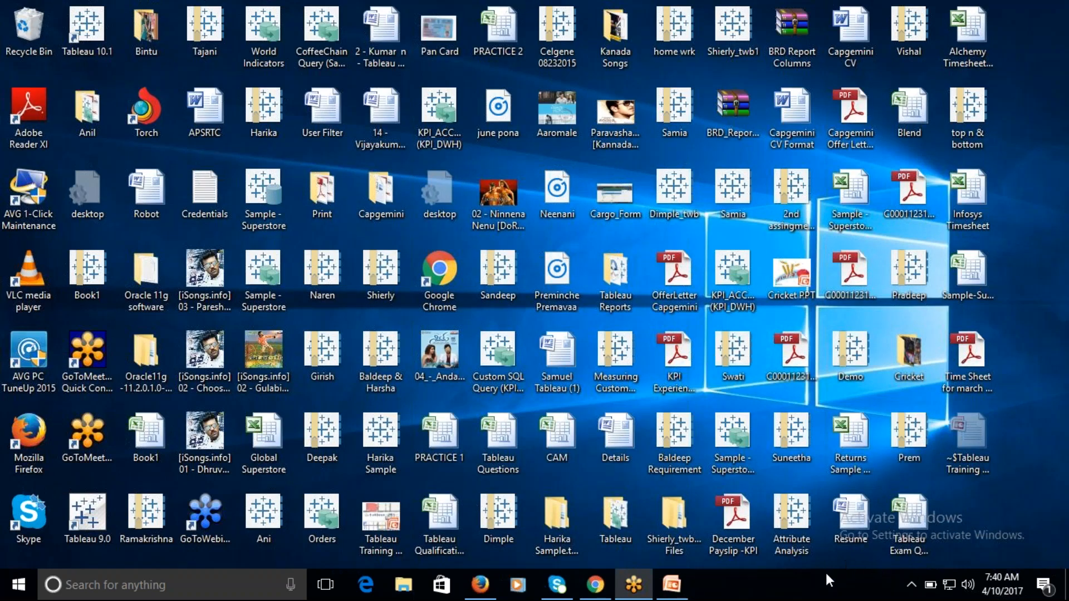
- Launch Tableau 10.1 from the desktop and expand the full list of server connectors
{"action": "mouse_move", "coordinate": [676, 586]}
{"action": "double_click", "coordinate": [93, 28]}
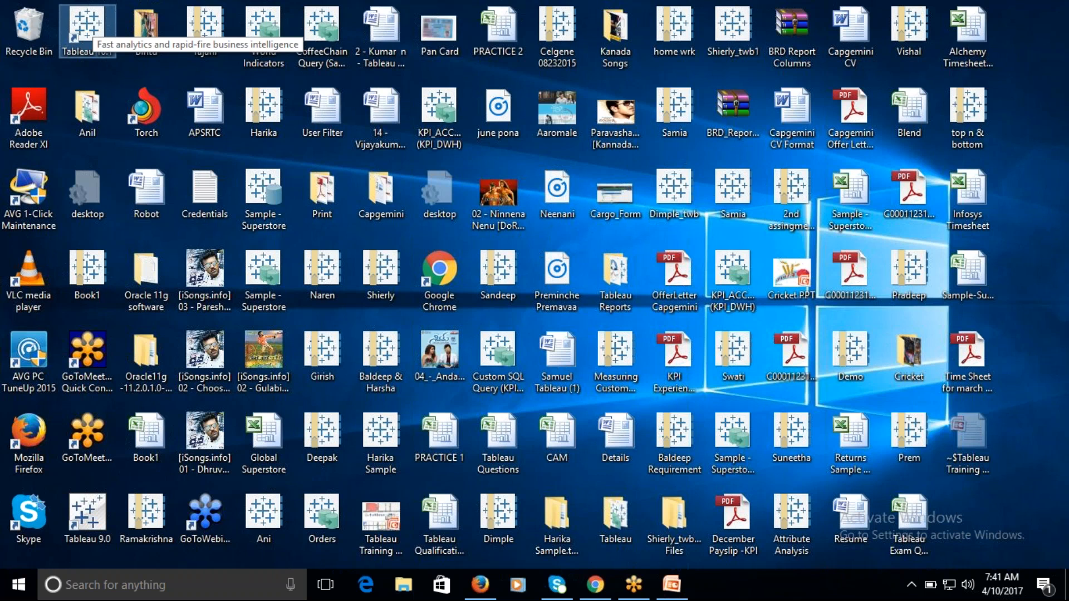
{"action": "double_click", "coordinate": [90, 31]}
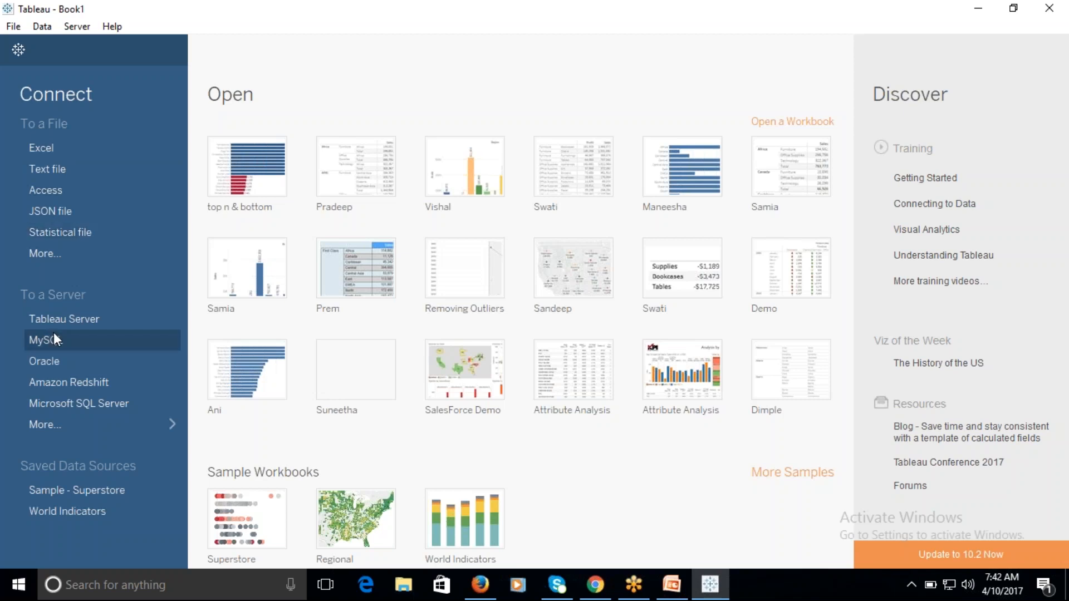
{"action": "left_click", "coordinate": [171, 420]}
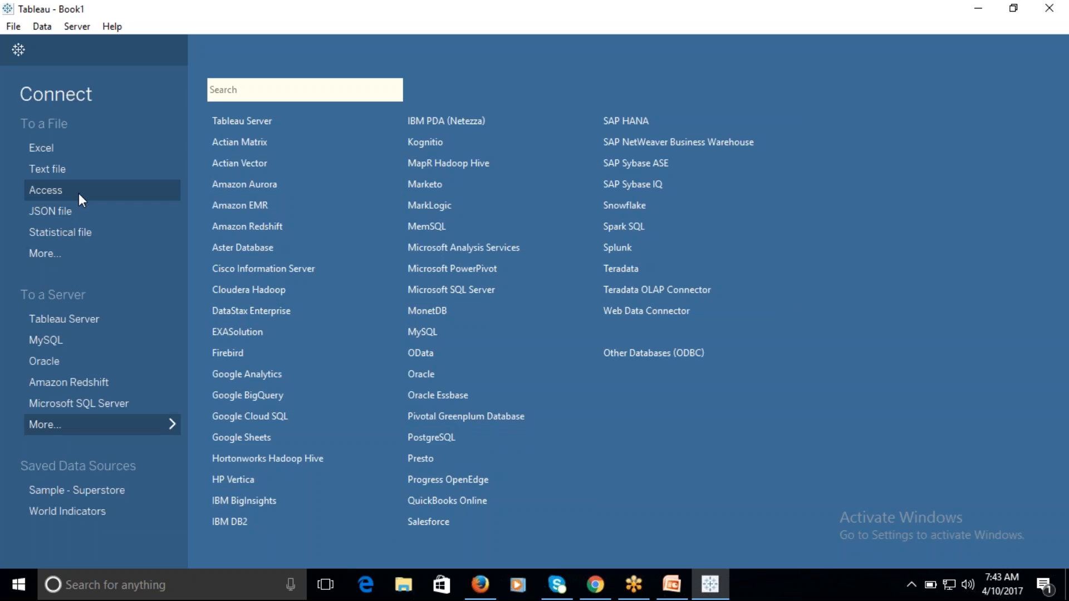
- Open the Global Superstore workbook from the desktop in Excel and look through its Orders, Returns and People sheets
{"action": "key", "text": "super+d"}
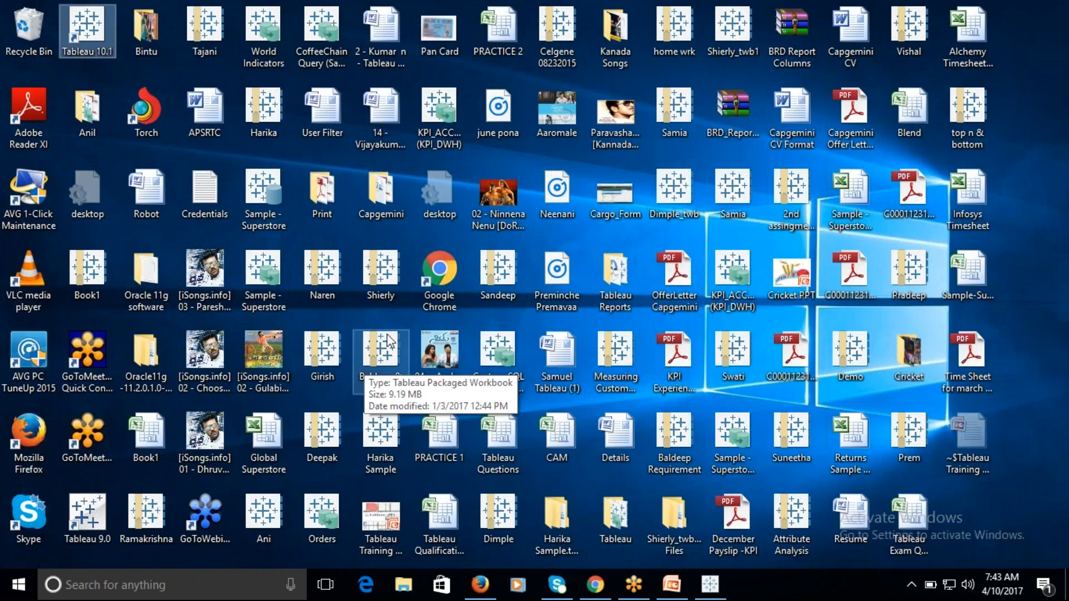
{"action": "left_click", "coordinate": [378, 350]}
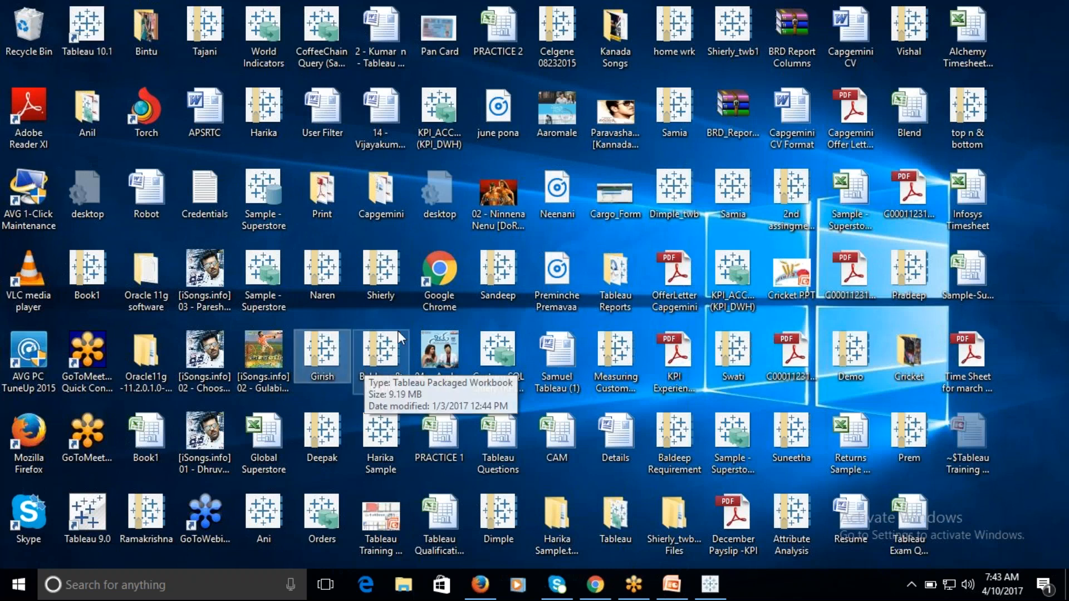
{"action": "double_click", "coordinate": [252, 426]}
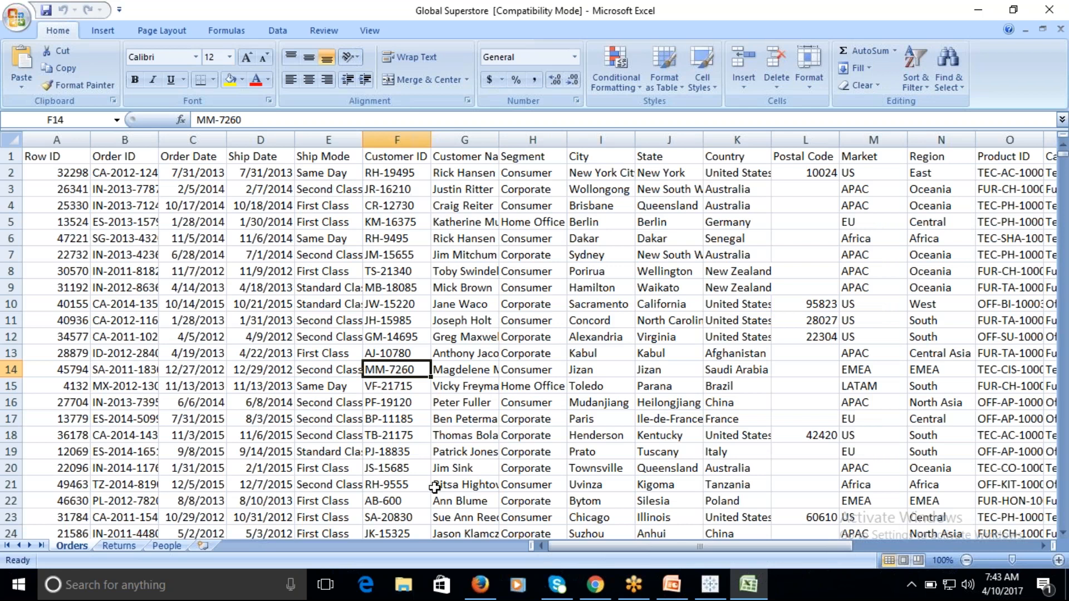
{"action": "left_click", "coordinate": [125, 545]}
{"action": "left_click", "coordinate": [170, 547]}
{"action": "left_click", "coordinate": [119, 546]}
{"action": "left_click", "coordinate": [71, 547]}
- Switch back to Tableau and connect to the Global Superstore Excel file on the desktop as the data source
{"action": "left_click", "coordinate": [713, 592]}
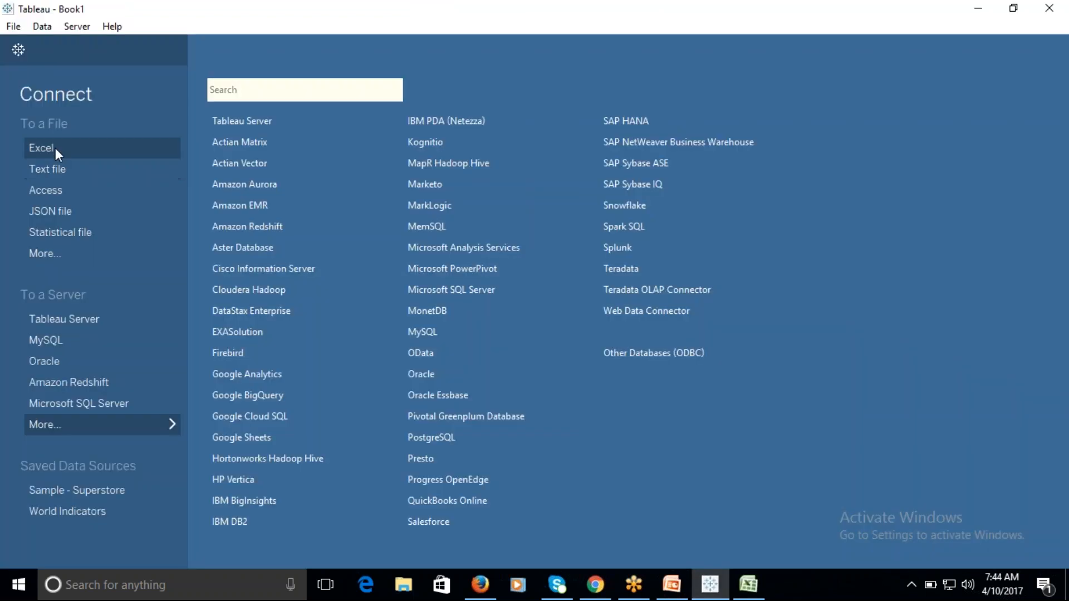
{"action": "left_click", "coordinate": [58, 250]}
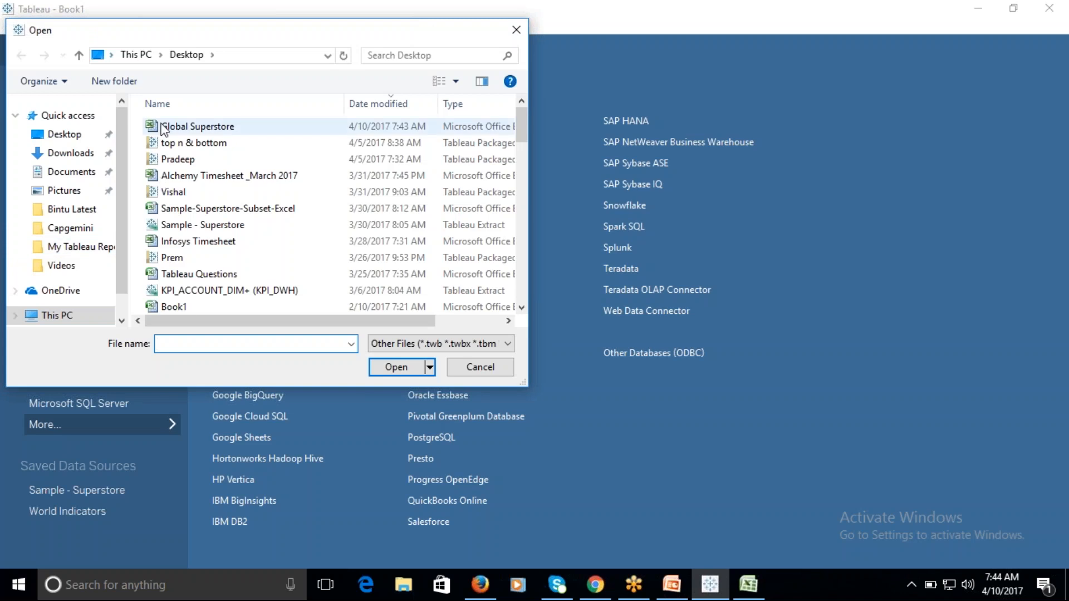
{"action": "left_click", "coordinate": [748, 587]}
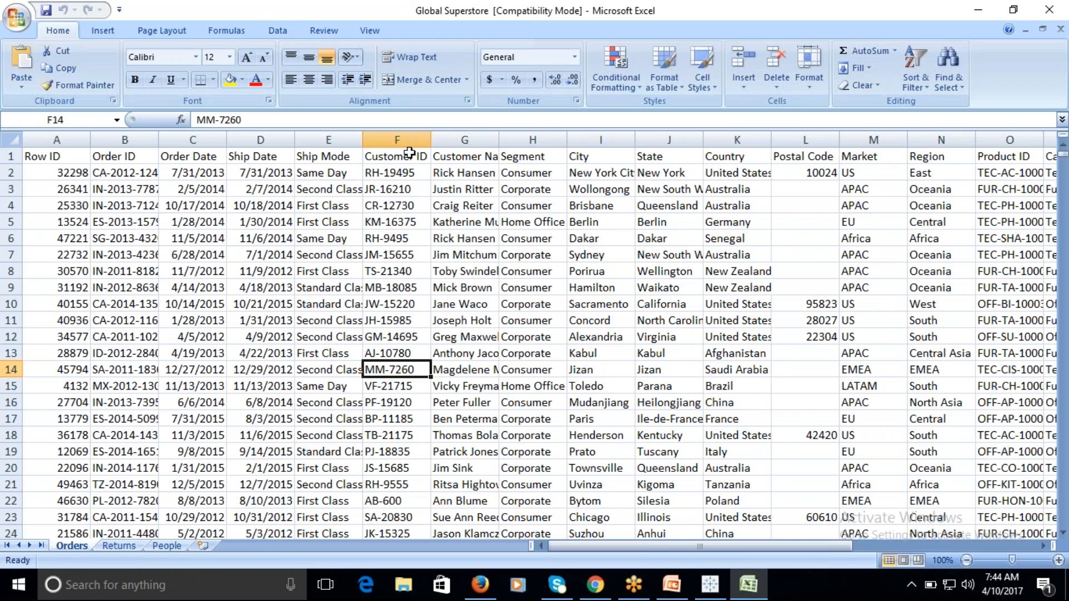
{"action": "left_click", "coordinate": [717, 595]}
{"action": "left_click", "coordinate": [192, 128]}
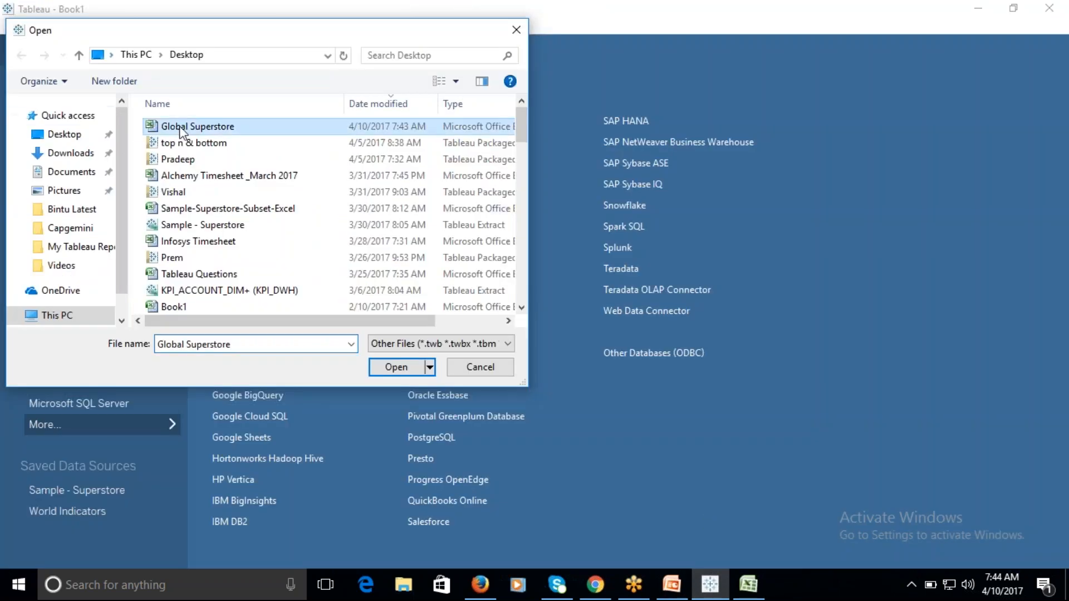
{"action": "left_click", "coordinate": [396, 367]}
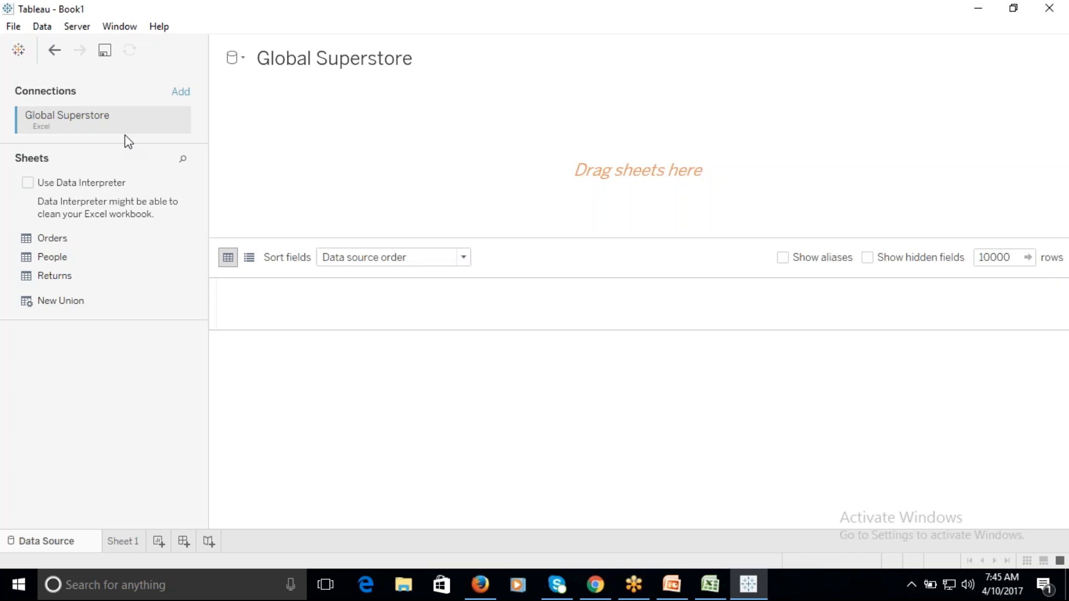
- Rename the Global Superstore data source as Orders
{"action": "left_click", "coordinate": [421, 61]}
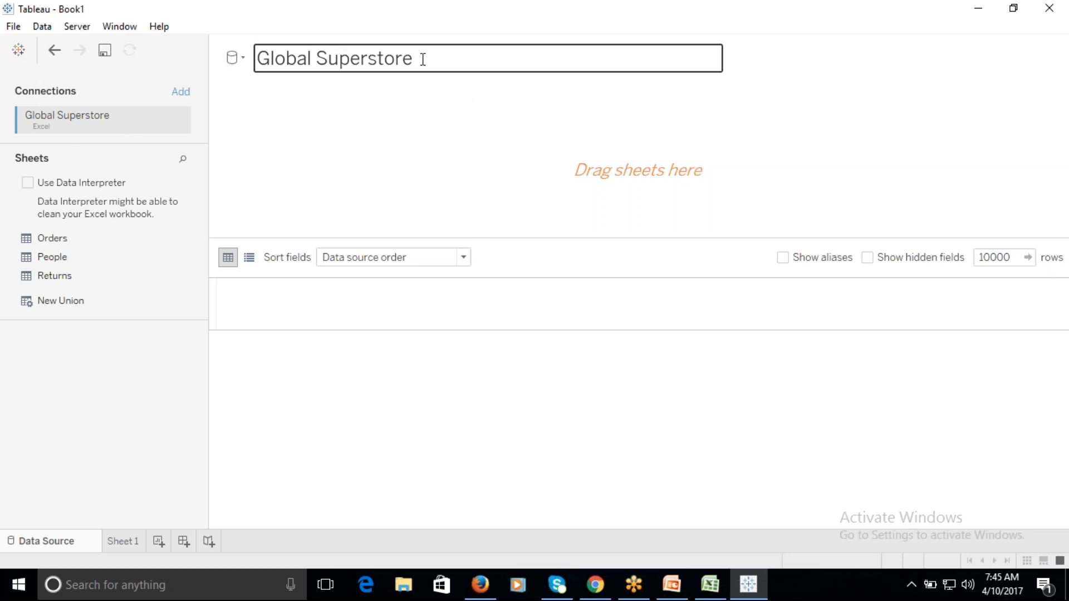
{"action": "left_click", "coordinate": [427, 58]}
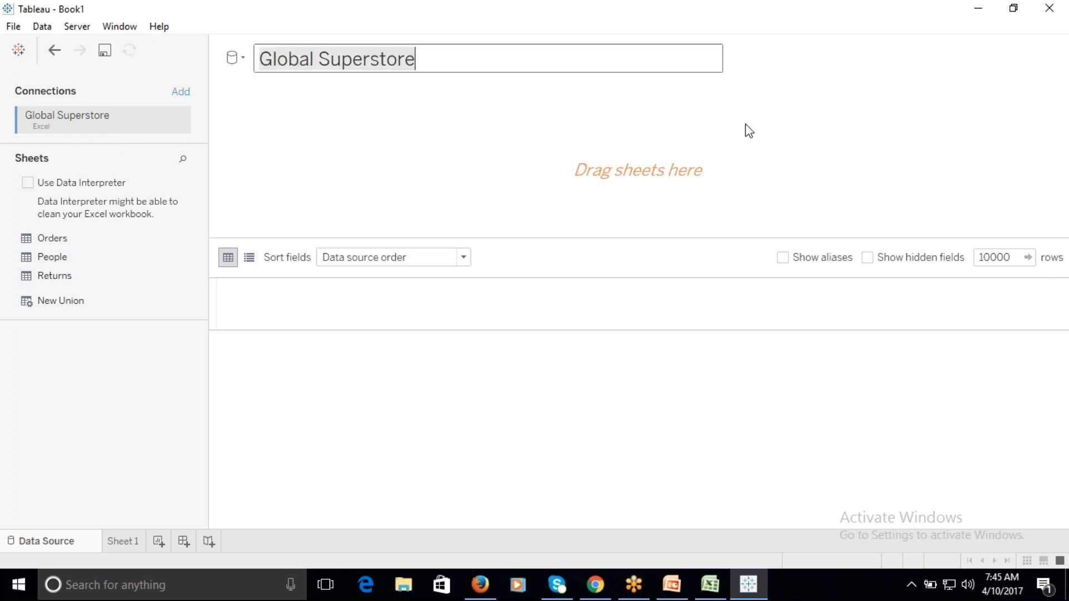
{"action": "type", "text": "Ord"}
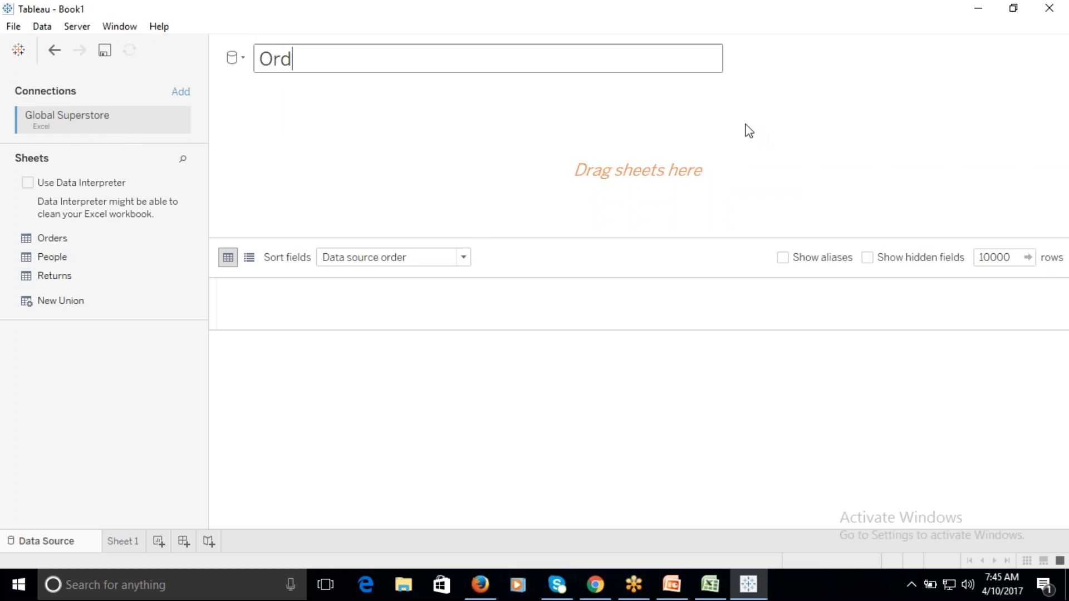
{"action": "type", "text": "ers"}
{"action": "left_click", "coordinate": [782, 85]}
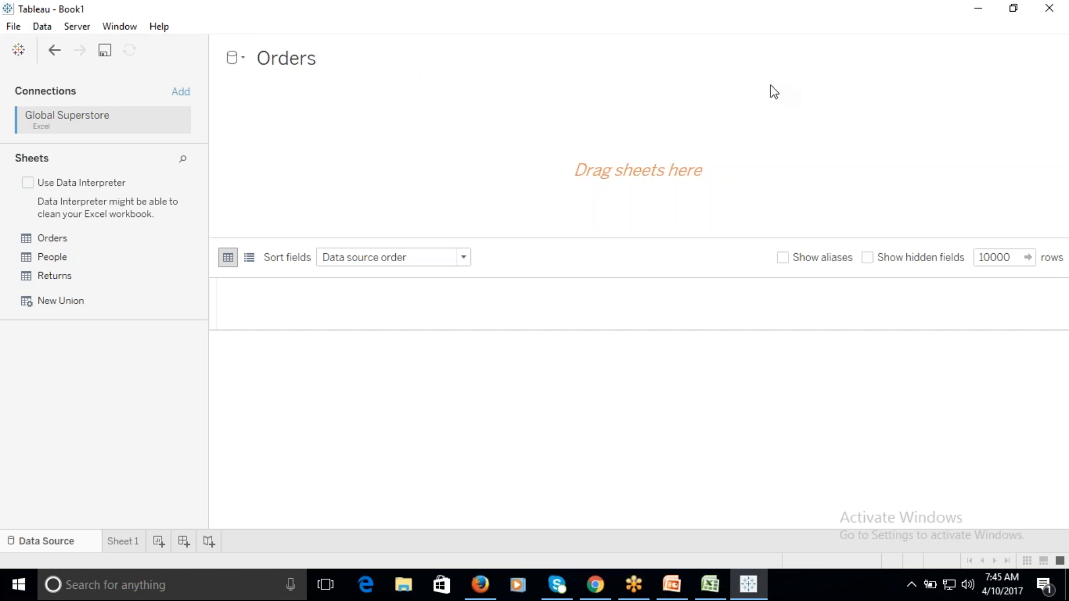
{"action": "left_click", "coordinate": [260, 55]}
{"action": "left_click", "coordinate": [321, 56]}
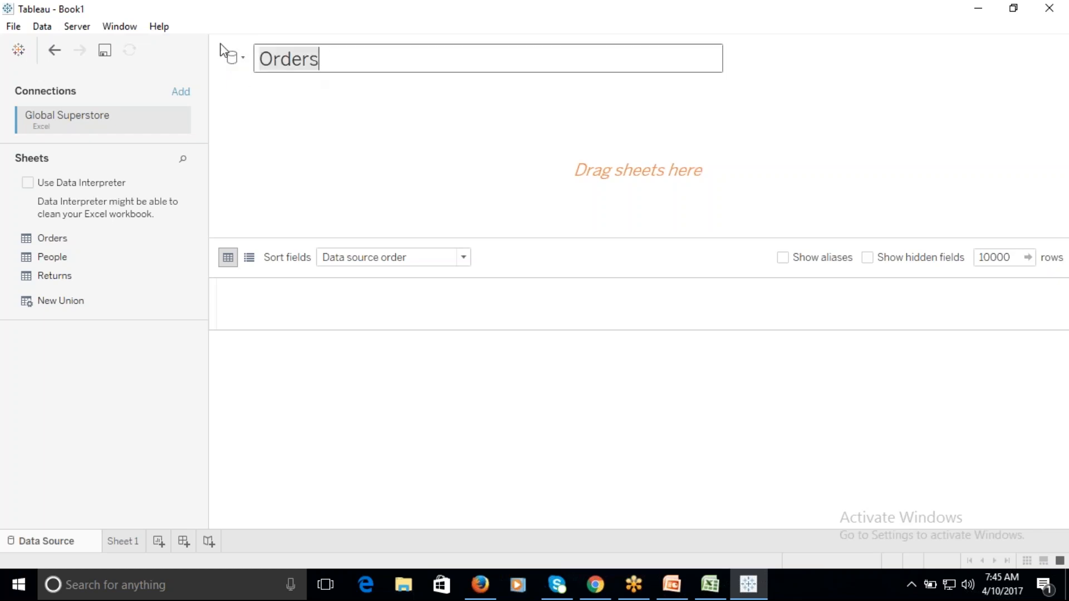
{"action": "left_click", "coordinate": [329, 81]}
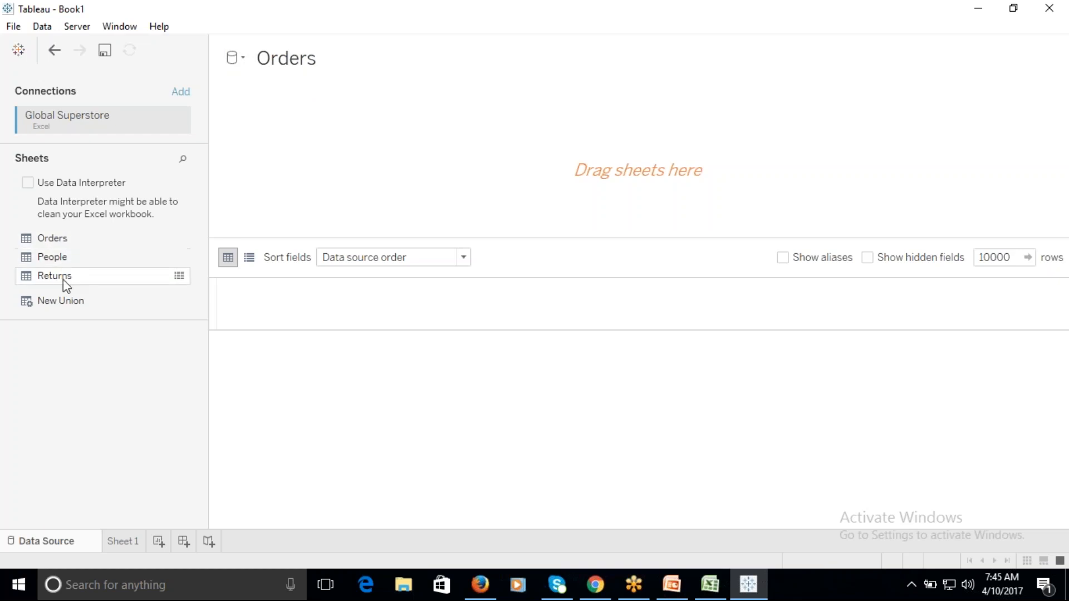
- Check the source workbook in Excel, and add the Orders sheet to the Tableau data source canvas
{"action": "left_click", "coordinate": [713, 585]}
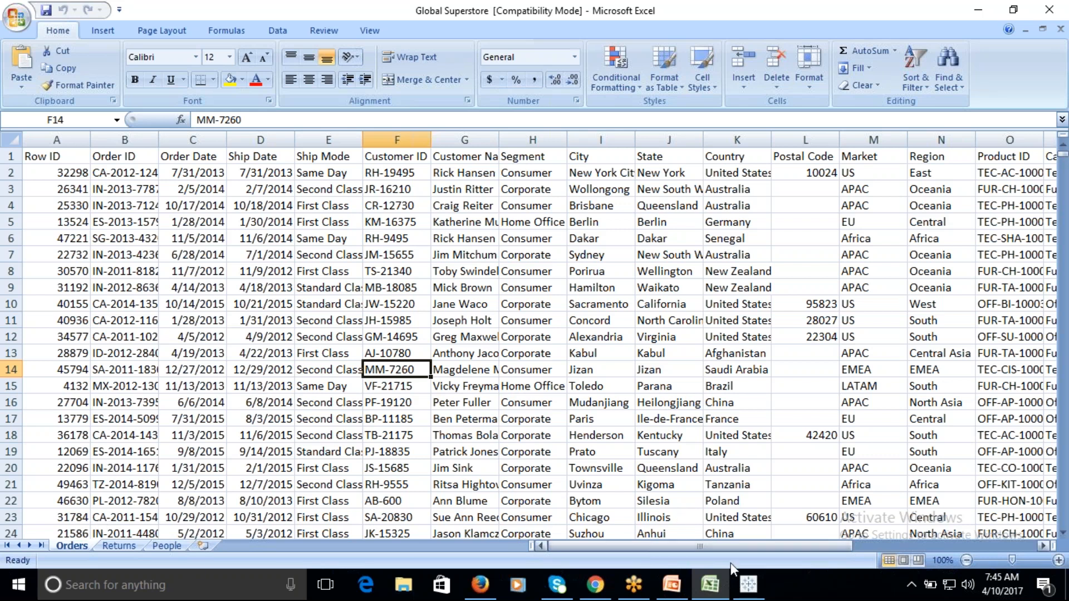
{"action": "left_click", "coordinate": [748, 584]}
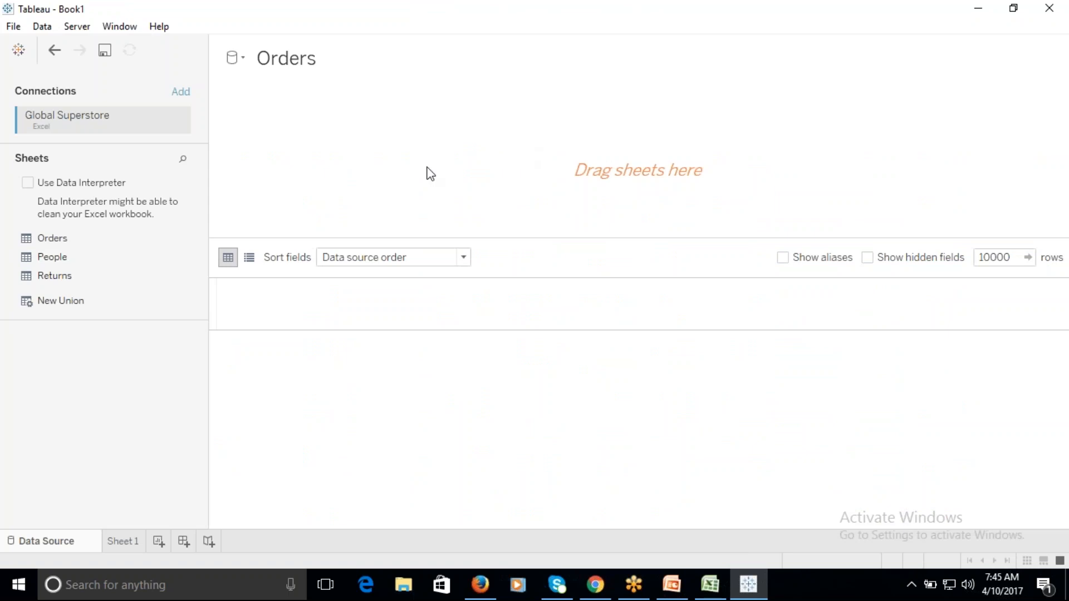
{"action": "left_click_drag", "start_coordinate": [71, 232], "coordinate": [359, 160]}
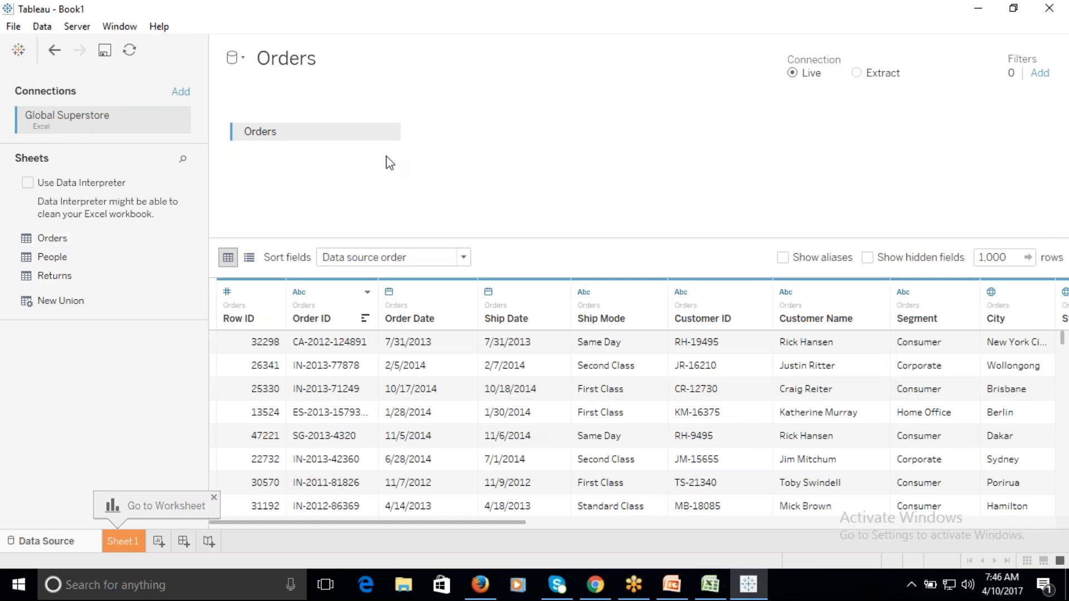
- Display the data source fields as a metadata list and rename the Row ID field as ROW ID
{"action": "left_click", "coordinate": [249, 258]}
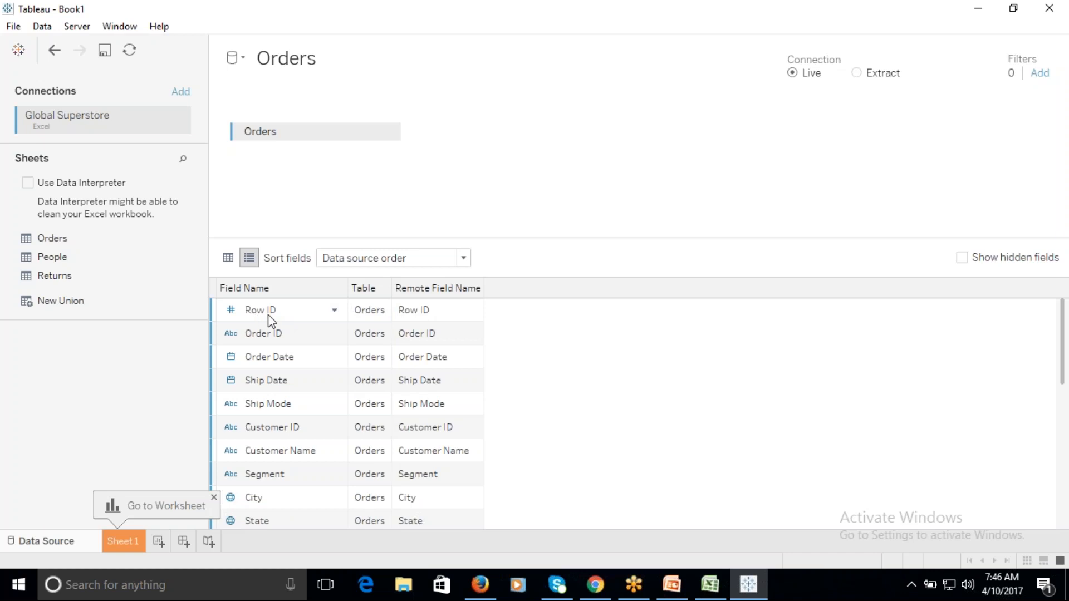
{"action": "left_click", "coordinate": [334, 310]}
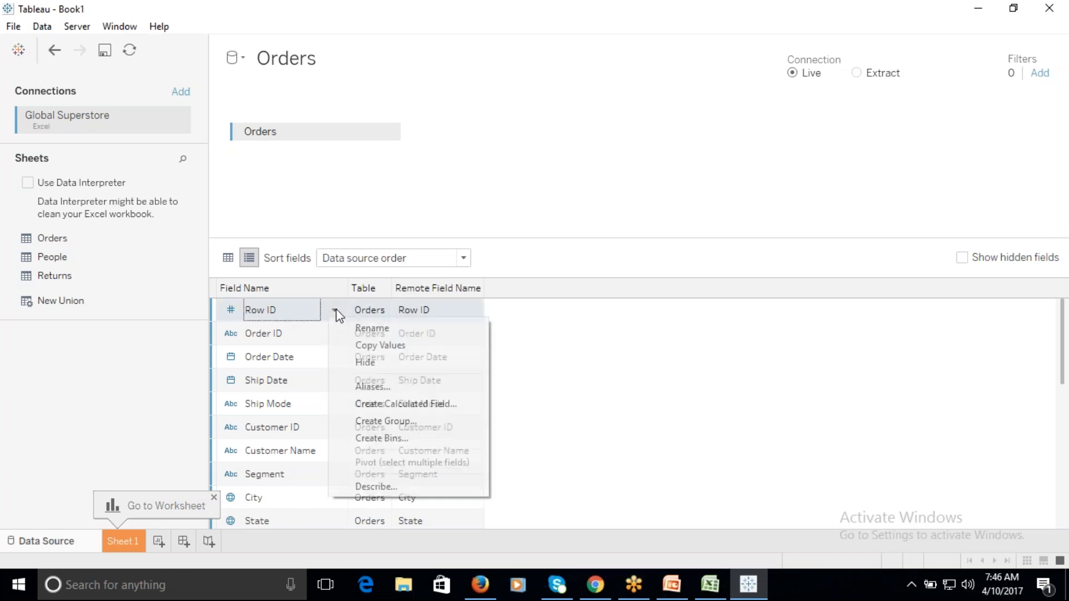
{"action": "left_click", "coordinate": [335, 325]}
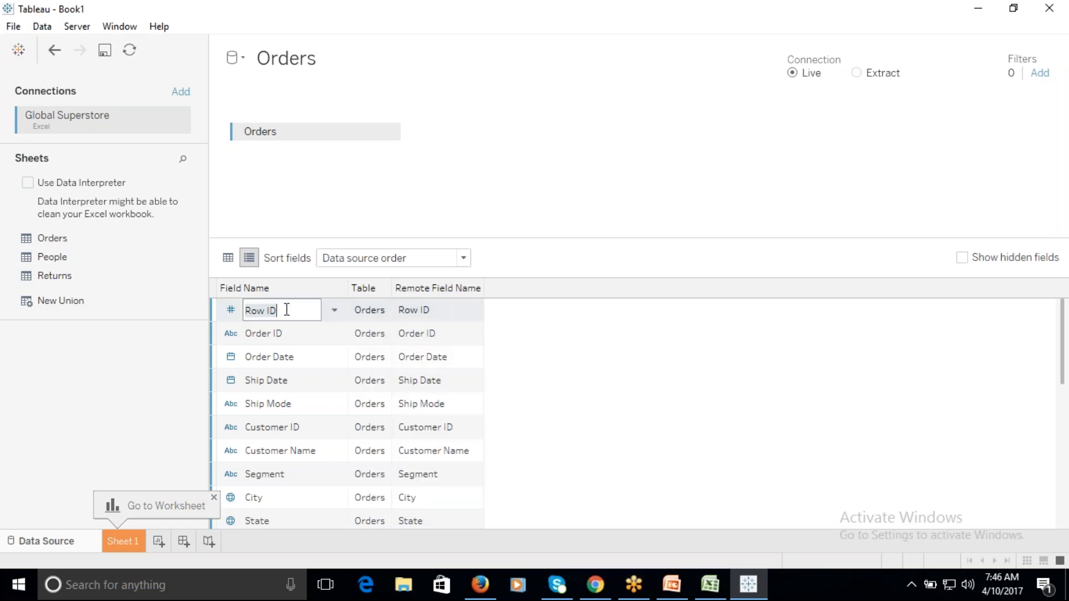
{"action": "left_click", "coordinate": [265, 310]}
{"action": "key", "text": "BackSpace"}
{"action": "key", "text": "BackSpace"}
{"action": "type", "text": "OW"}
{"action": "left_click", "coordinate": [812, 412]}
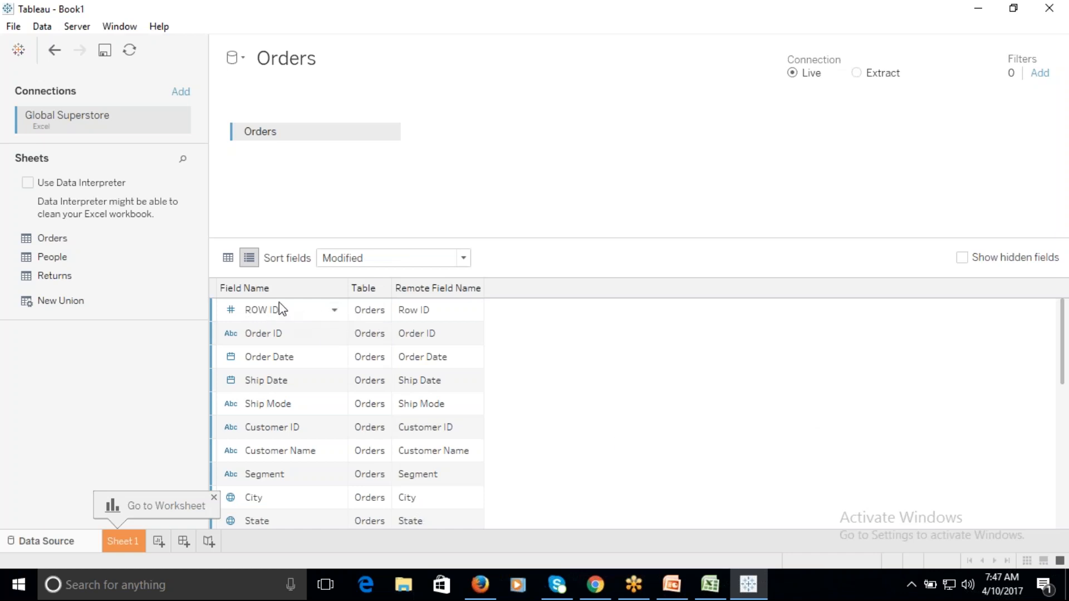
- Inspect the options available for the ROW ID field and dismiss them without choosing any
{"action": "left_click", "coordinate": [229, 261]}
{"action": "left_click", "coordinate": [336, 309]}
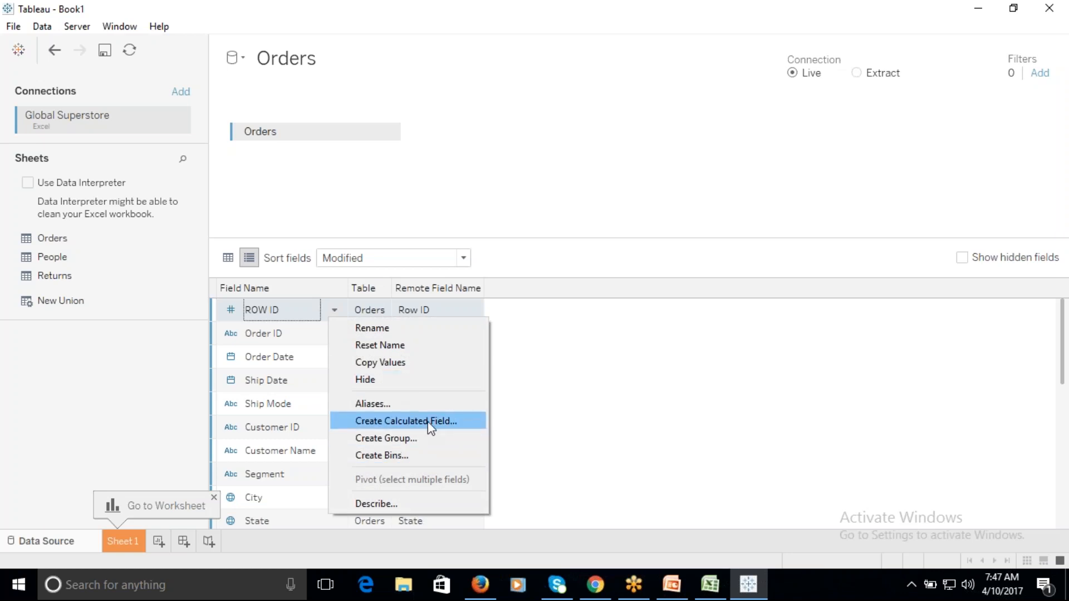
{"action": "left_click", "coordinate": [520, 175]}
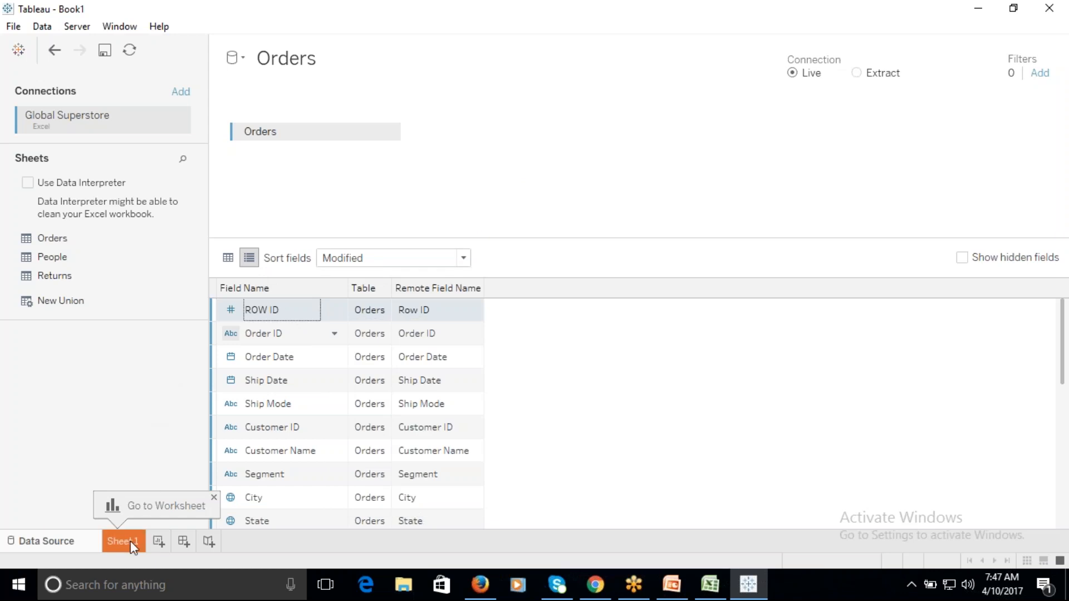
- Display the Orders data as a grid preview and open the data source name for editing
{"action": "left_click", "coordinate": [227, 257]}
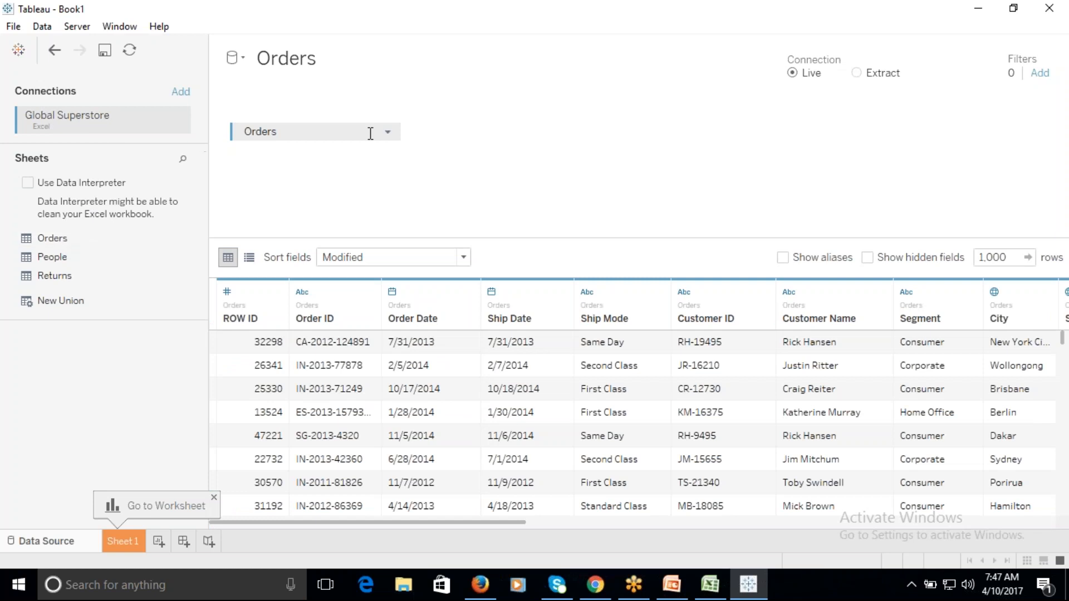
{"action": "left_click", "coordinate": [323, 57]}
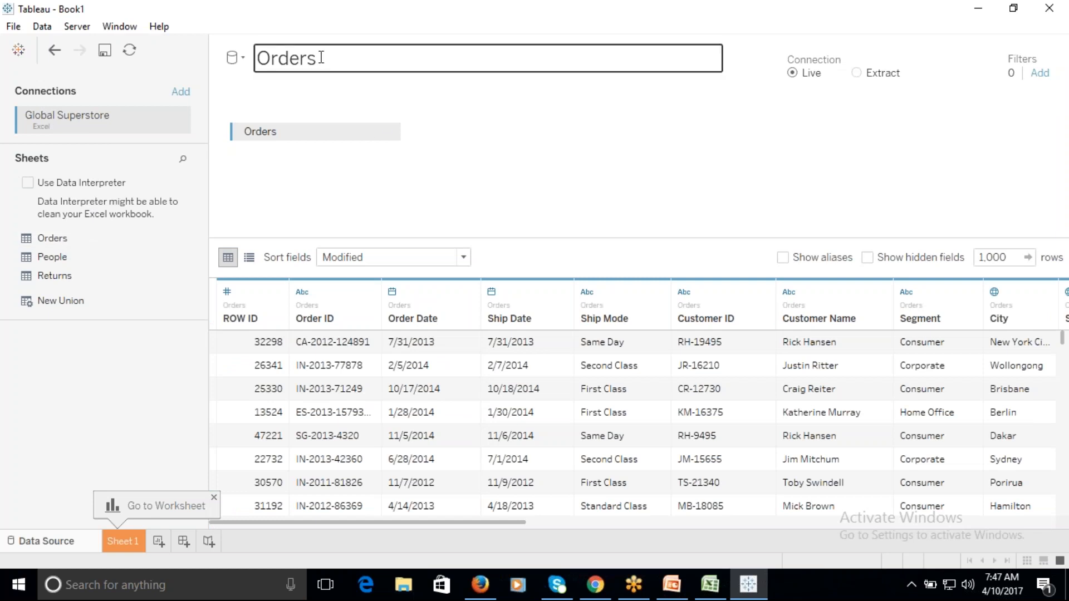
{"action": "left_click", "coordinate": [329, 56]}
{"action": "left_click_drag", "start_coordinate": [323, 57], "coordinate": [252, 63]}
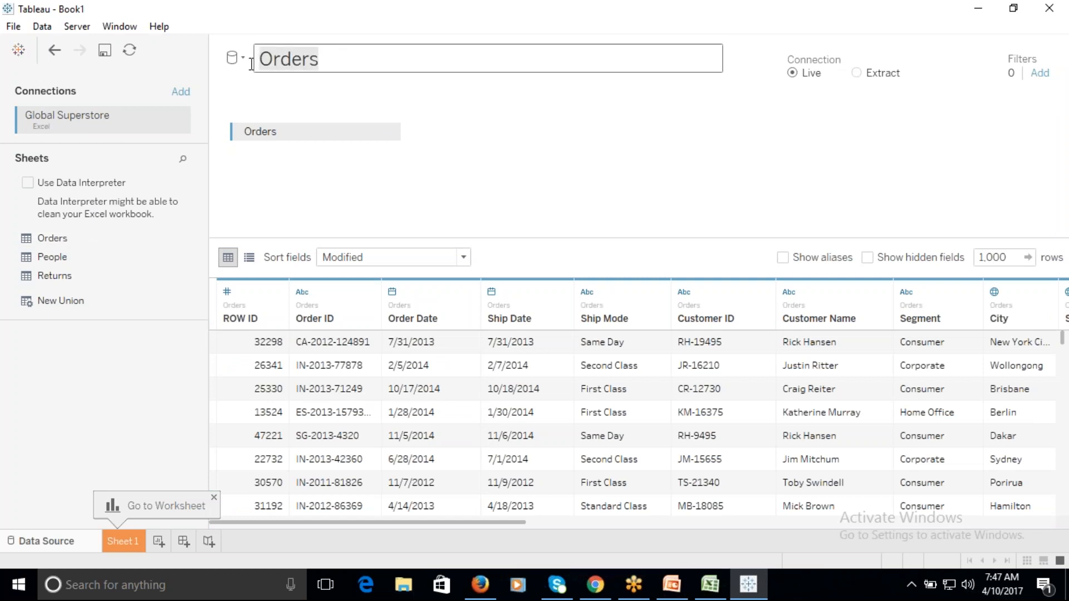
{"action": "left_click", "coordinate": [391, 176]}
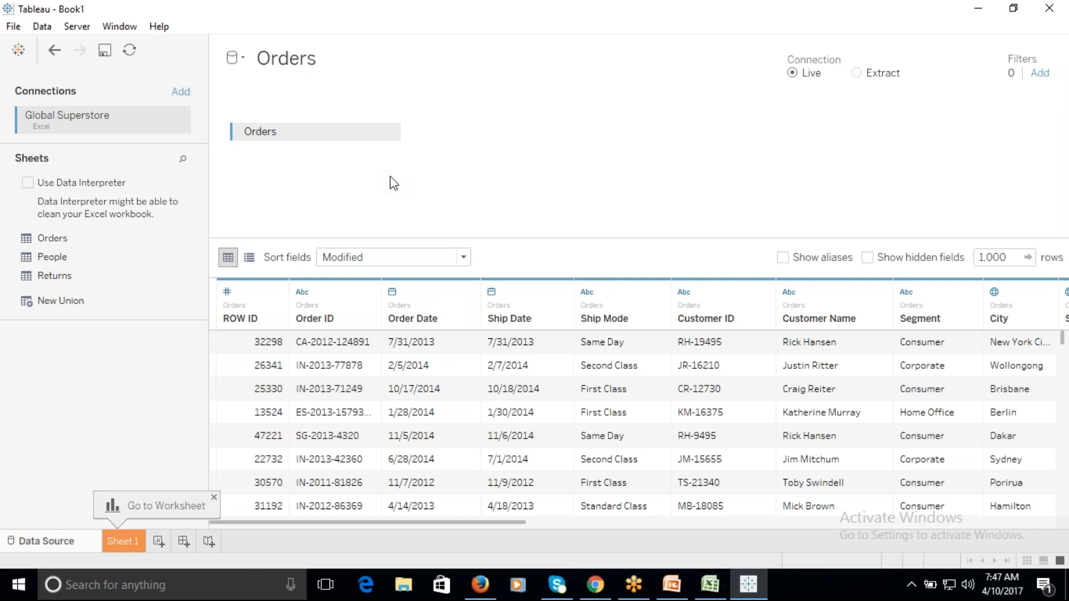
- Open Sheet 1 and look through its lists of dimensions and measures
{"action": "left_click", "coordinate": [131, 542]}
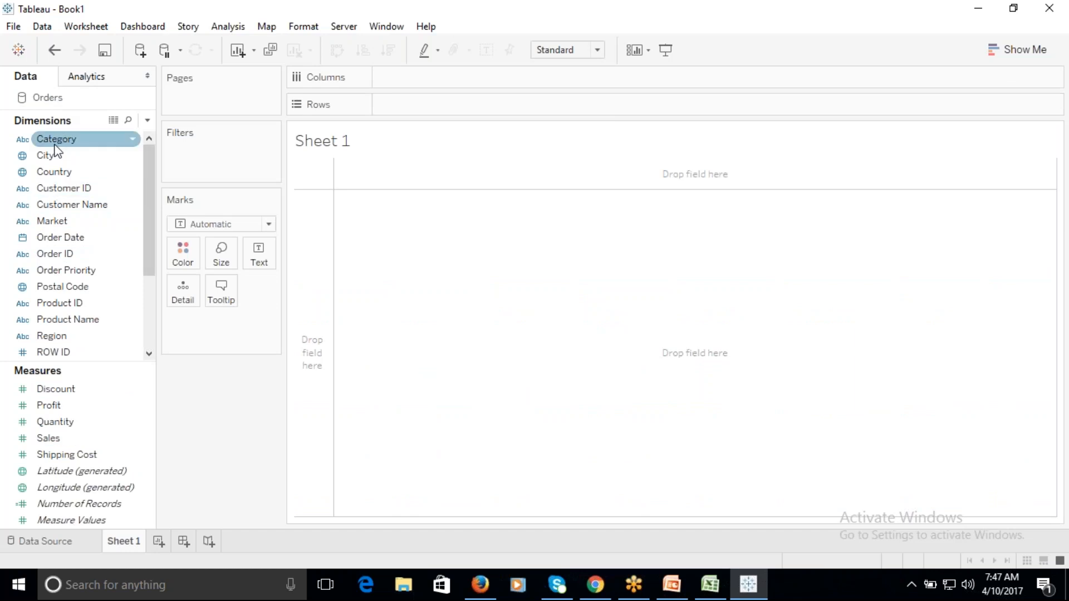
{"action": "left_click_drag", "start_coordinate": [64, 321], "coordinate": [65, 320]}
{"action": "left_click", "coordinate": [675, 311]}
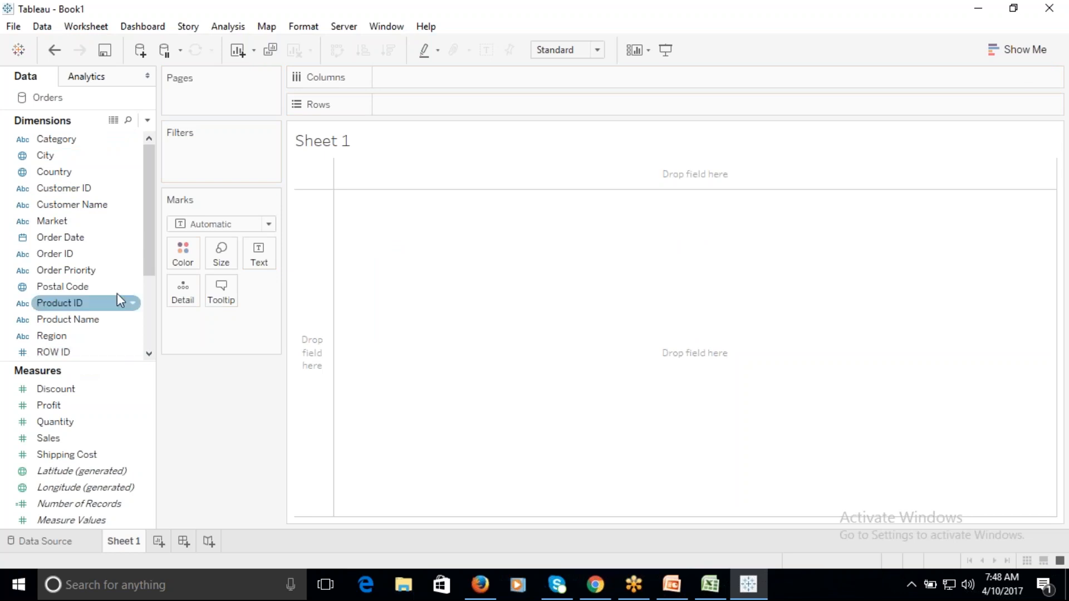
{"action": "left_click_drag", "start_coordinate": [148, 234], "coordinate": [146, 348]}
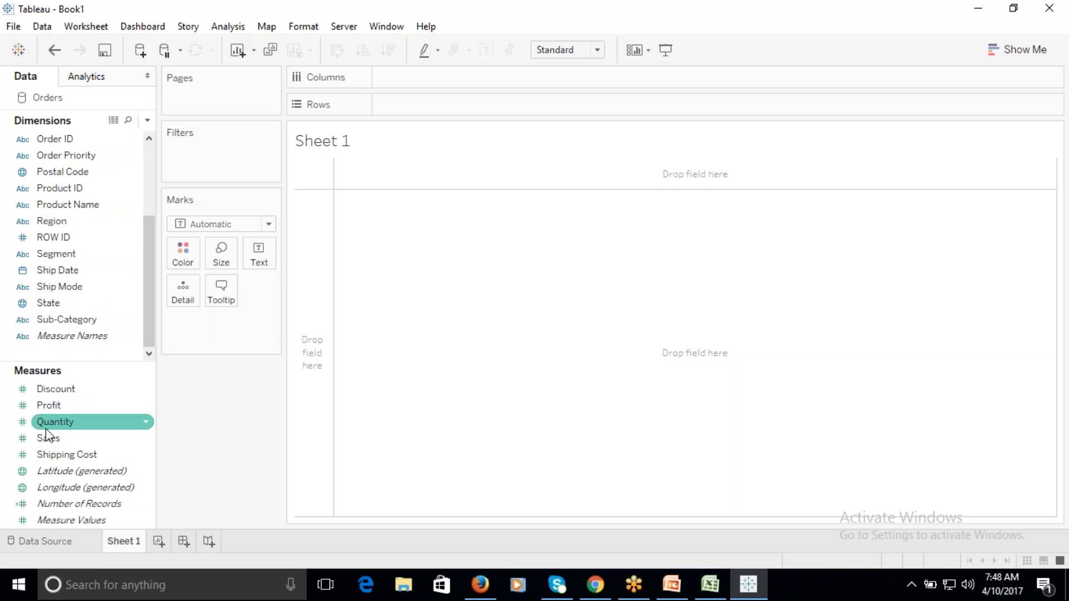
- Convert the Order ID dimension to a measure and convert it back to a dimension
{"action": "right_click", "coordinate": [65, 140]}
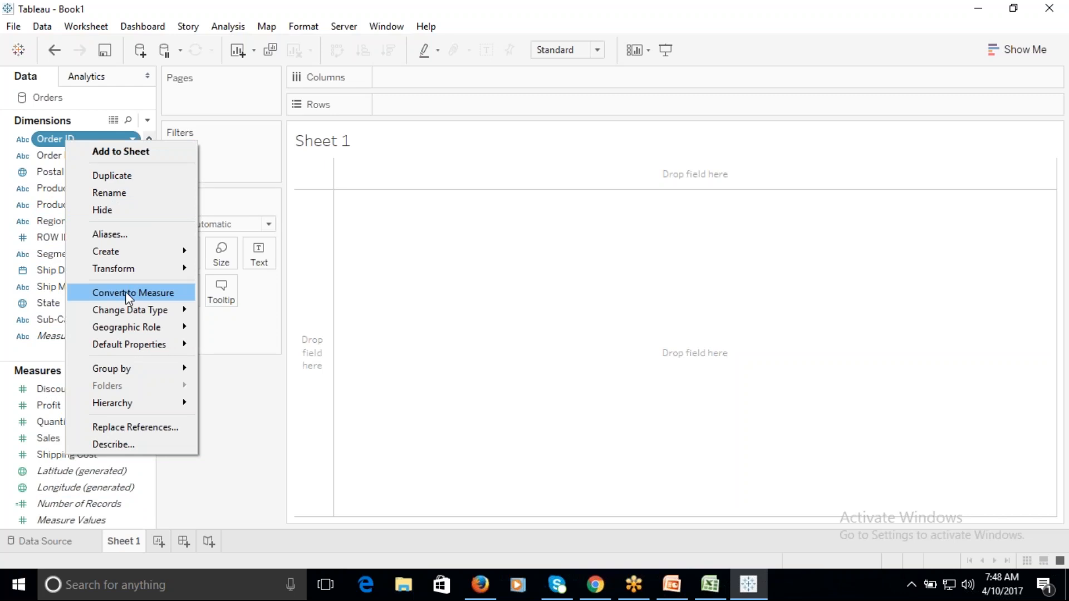
{"action": "left_click", "coordinate": [125, 292]}
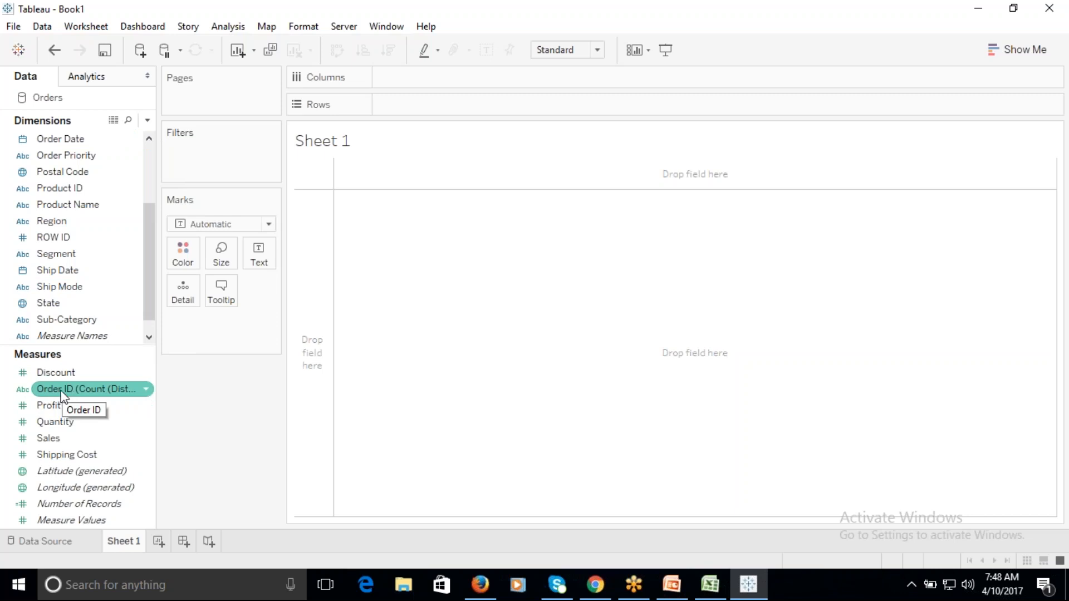
{"action": "right_click", "coordinate": [96, 387]}
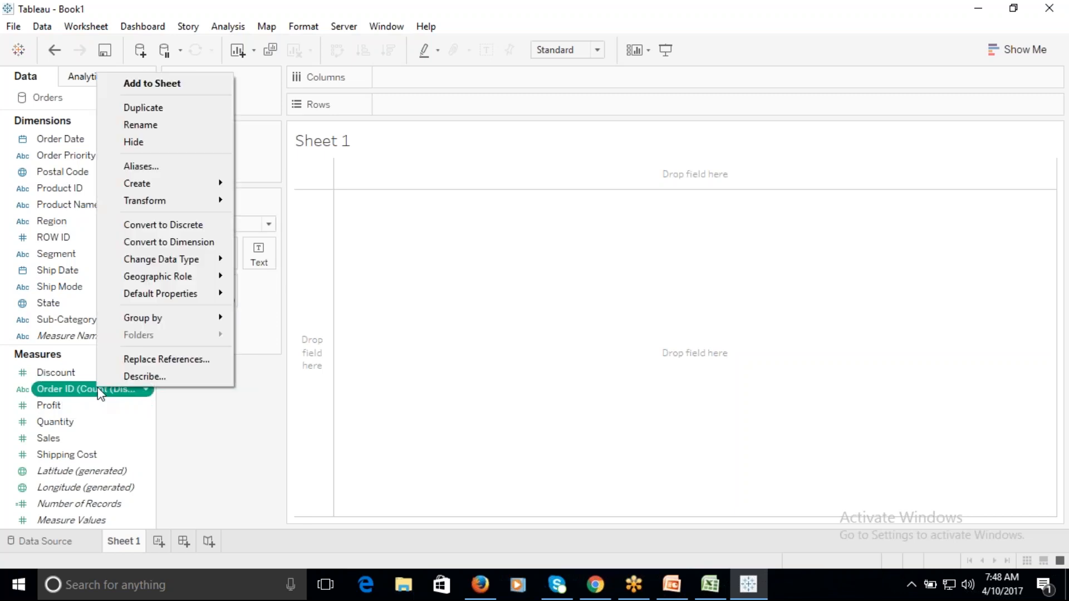
{"action": "left_click", "coordinate": [149, 242]}
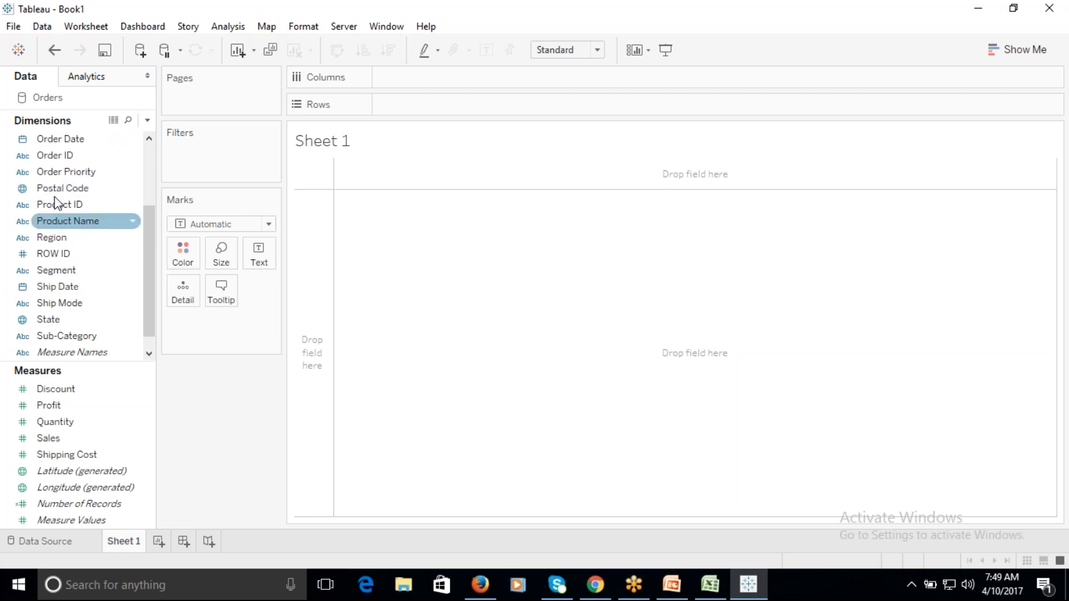
- Examine the data types of the dimensions and the chart types Show Me suggests for the Country dimension
{"action": "left_click", "coordinate": [25, 271]}
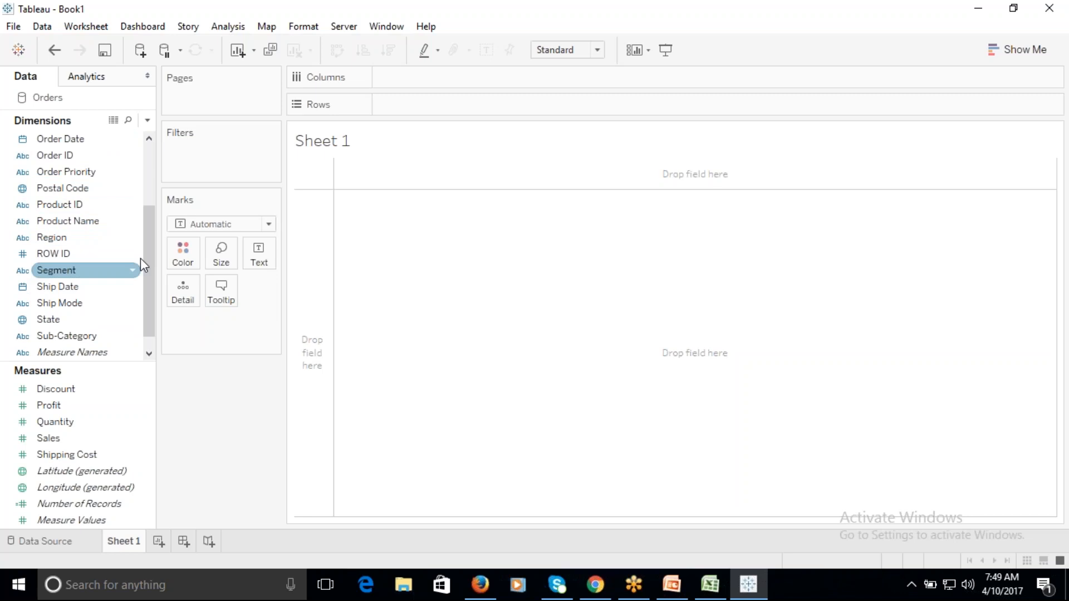
{"action": "left_click_drag", "start_coordinate": [152, 248], "coordinate": [148, 181]}
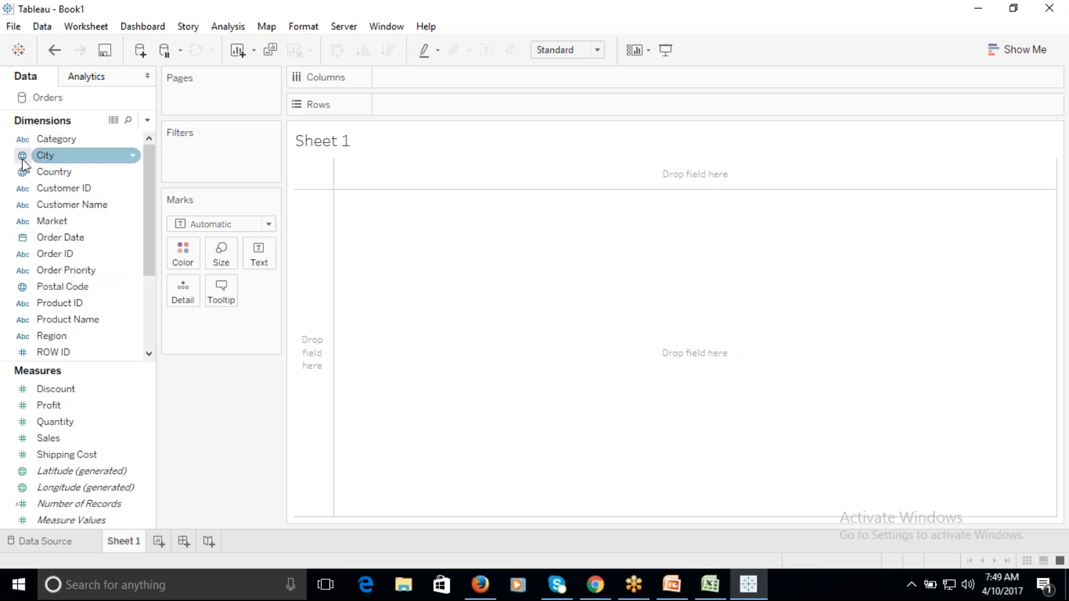
{"action": "left_click", "coordinate": [1023, 51]}
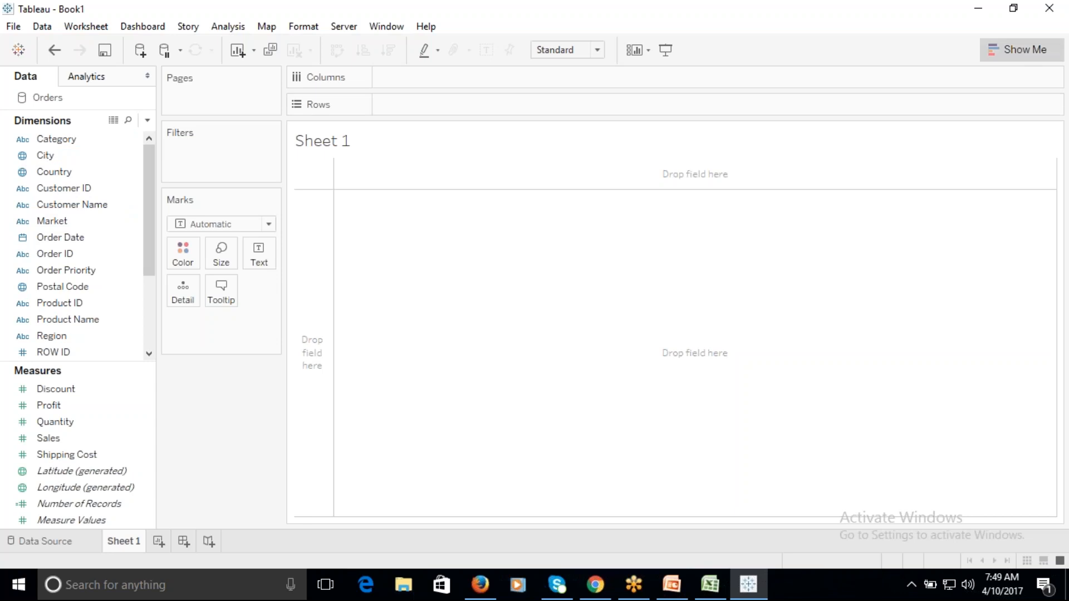
{"action": "left_click", "coordinate": [53, 170]}
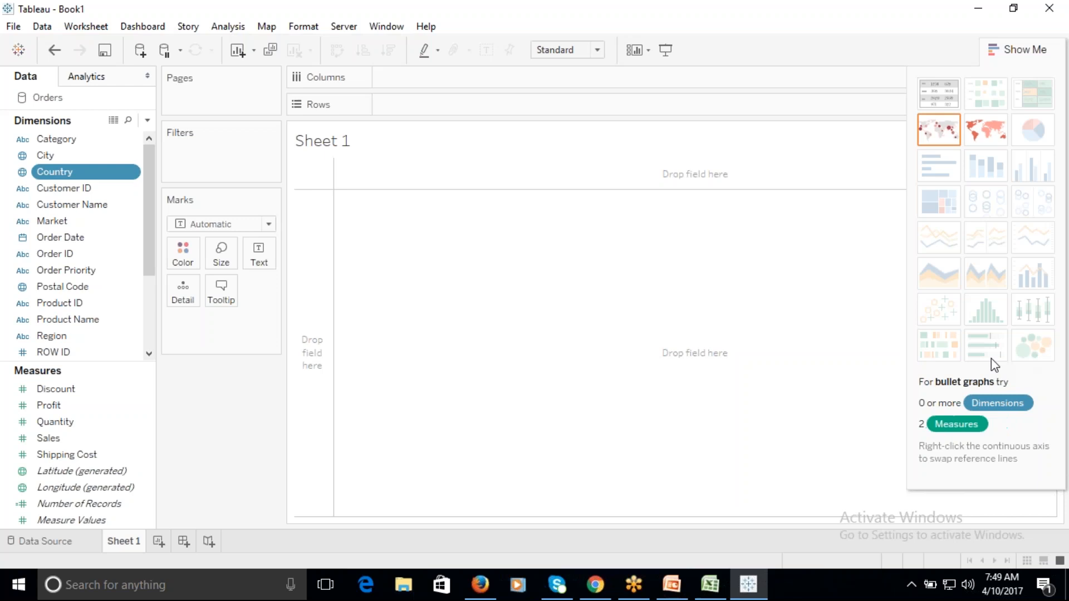
{"action": "left_click", "coordinate": [1023, 49]}
{"action": "left_click", "coordinate": [1023, 49]}
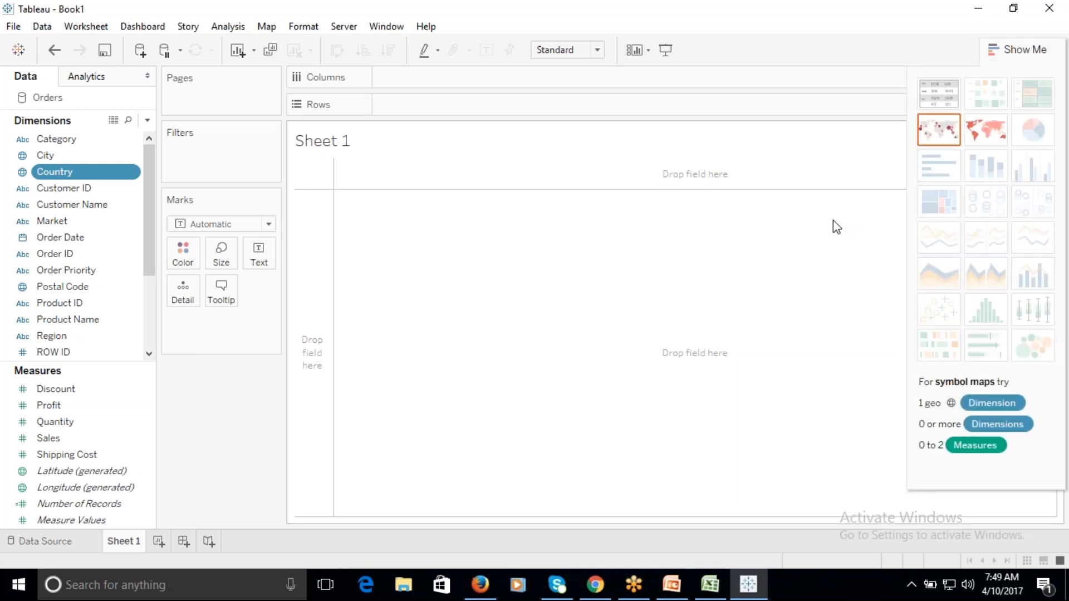
- Plot Country as a symbol map and as a filled map, and clear the sheet
{"action": "left_click_drag", "start_coordinate": [25, 172], "coordinate": [937, 134]}
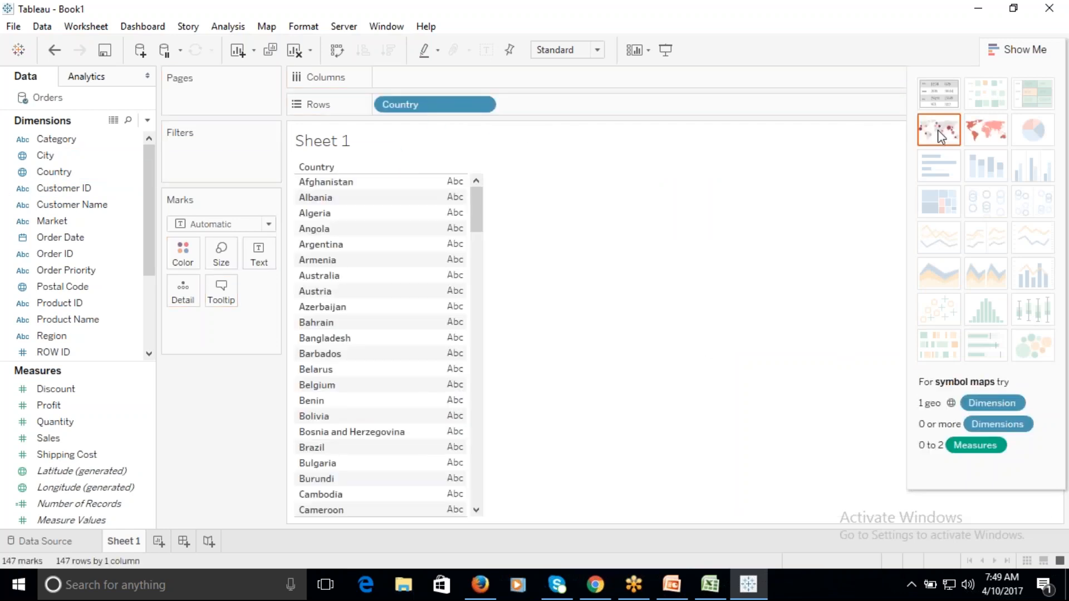
{"action": "left_click", "coordinate": [937, 129]}
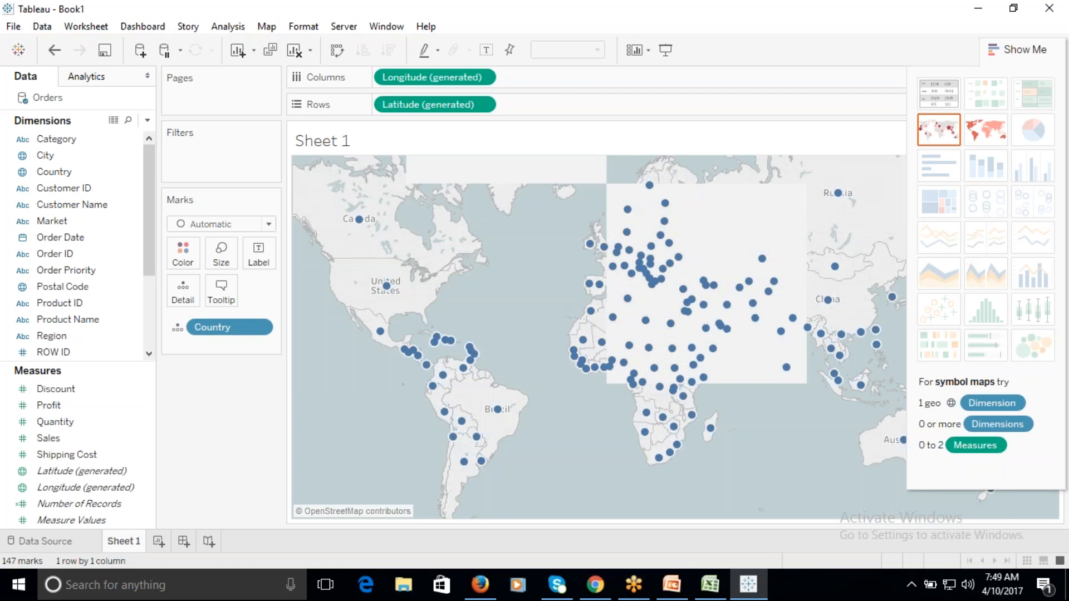
{"action": "left_click", "coordinate": [981, 135]}
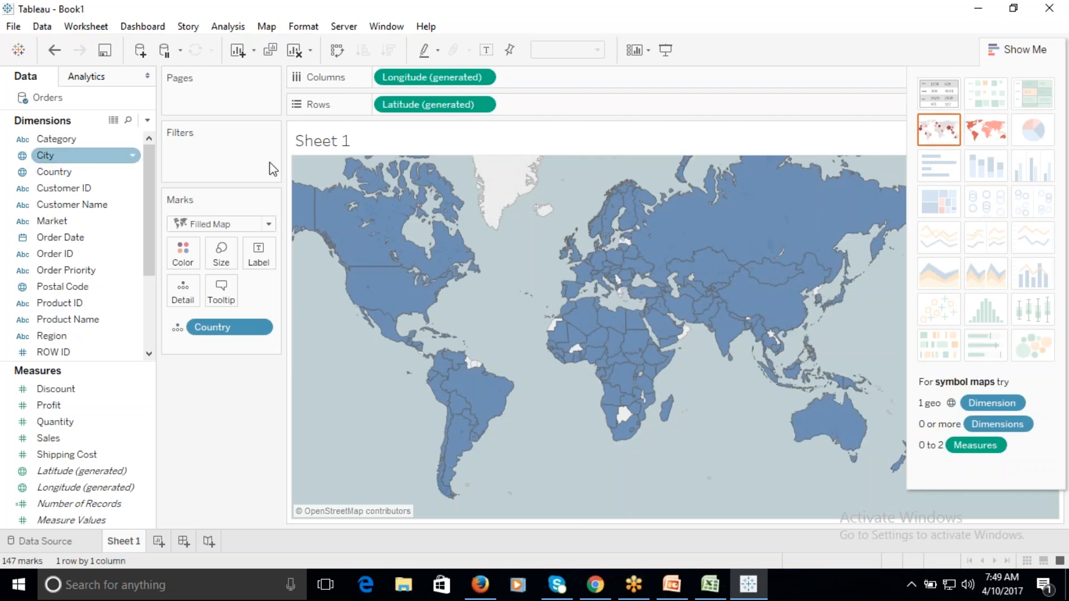
{"action": "mouse_move", "coordinate": [824, 213]}
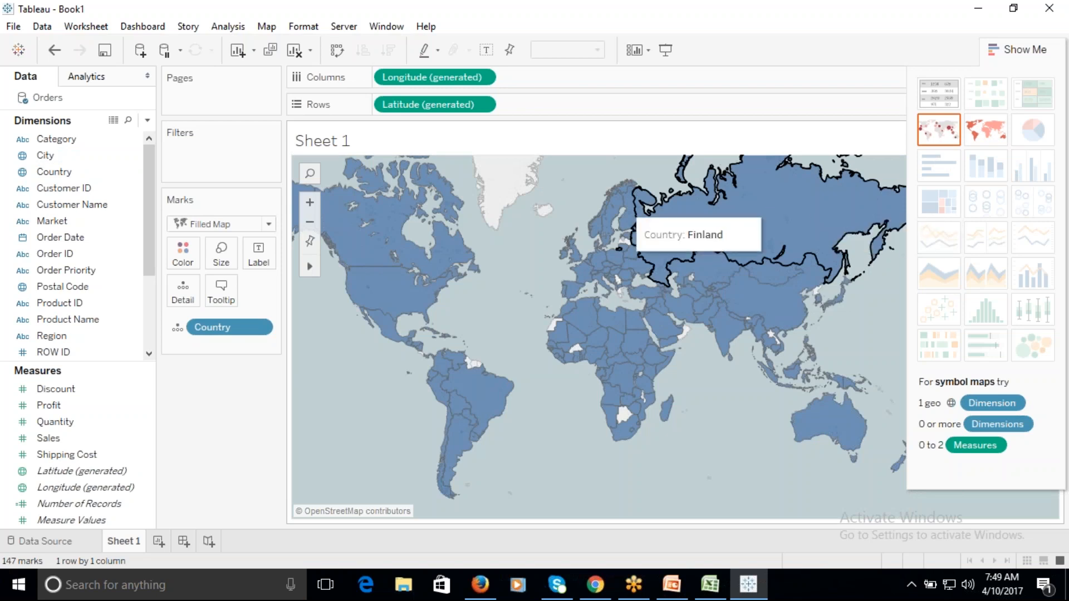
{"action": "left_click", "coordinate": [295, 53]}
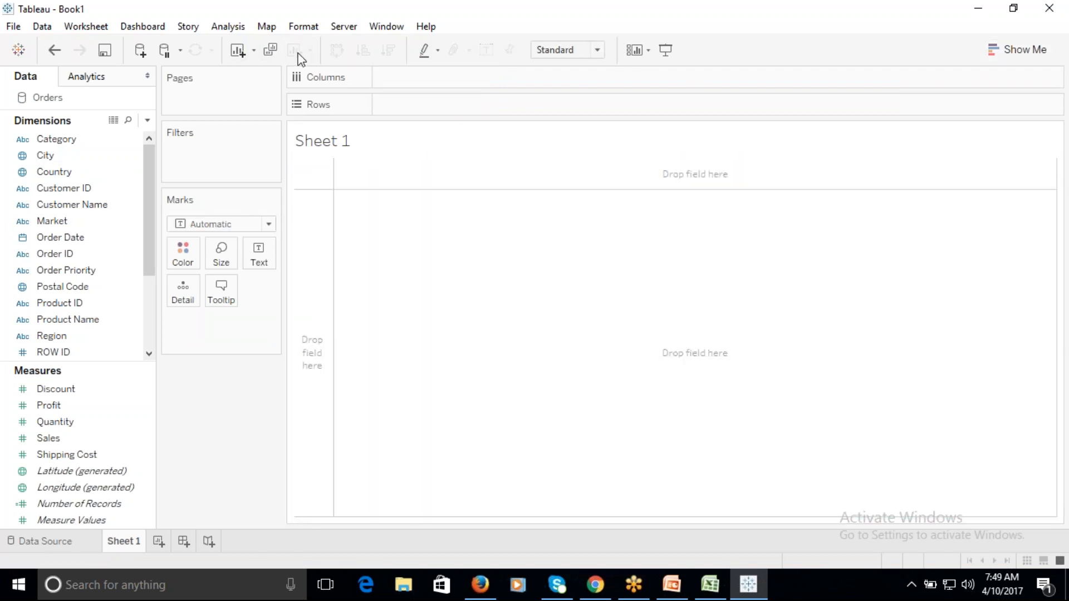
- Place Category and Sales on Rows to chart sales by category, and remove both fields from the sheet
{"action": "left_click", "coordinate": [55, 142]}
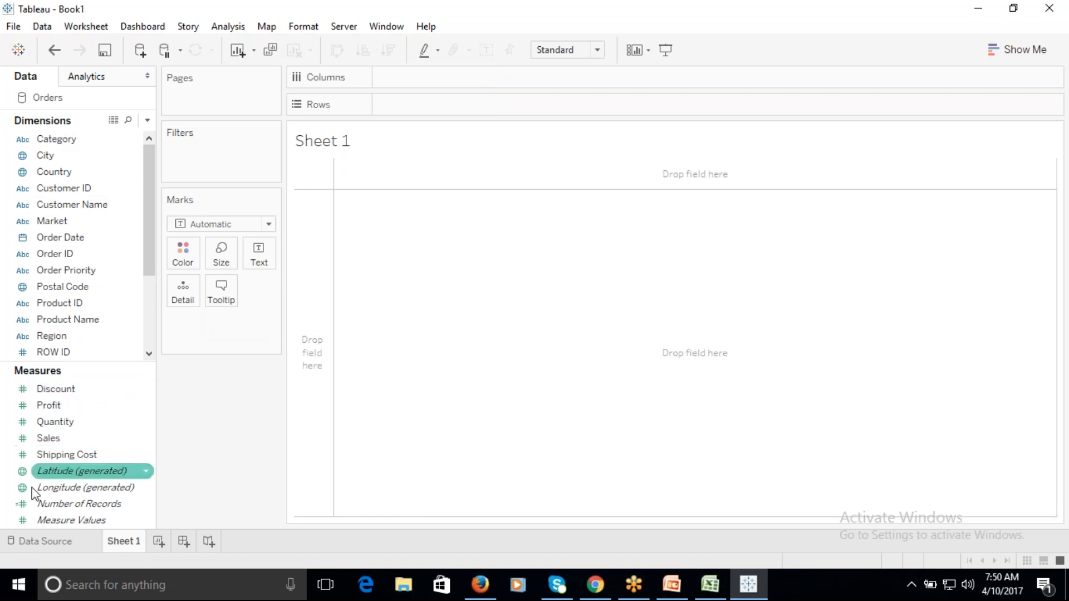
{"action": "left_click_drag", "start_coordinate": [56, 138], "coordinate": [432, 113]}
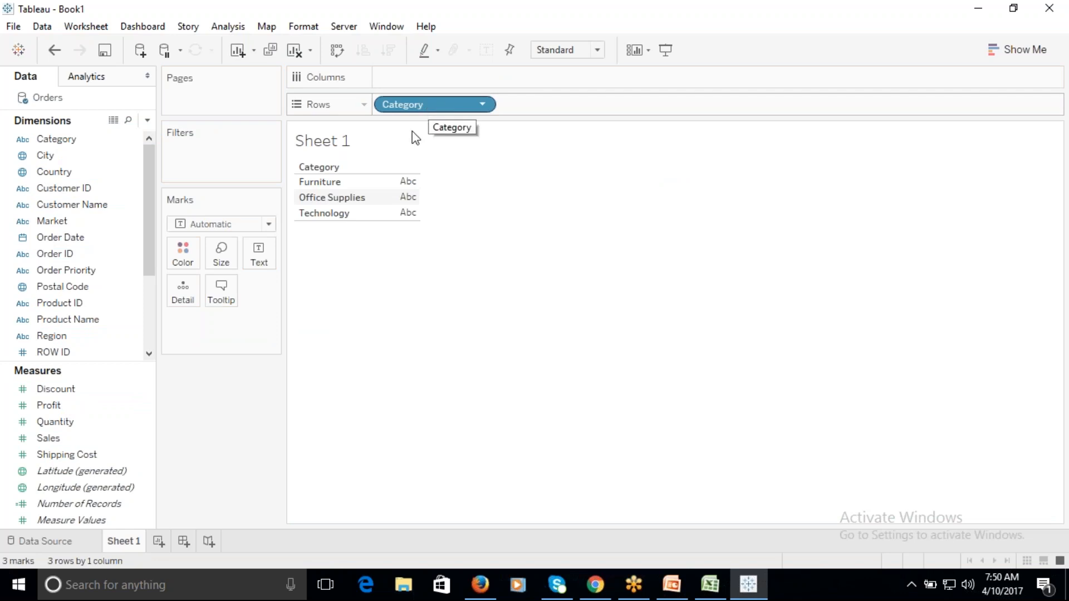
{"action": "left_click_drag", "start_coordinate": [48, 439], "coordinate": [578, 111]}
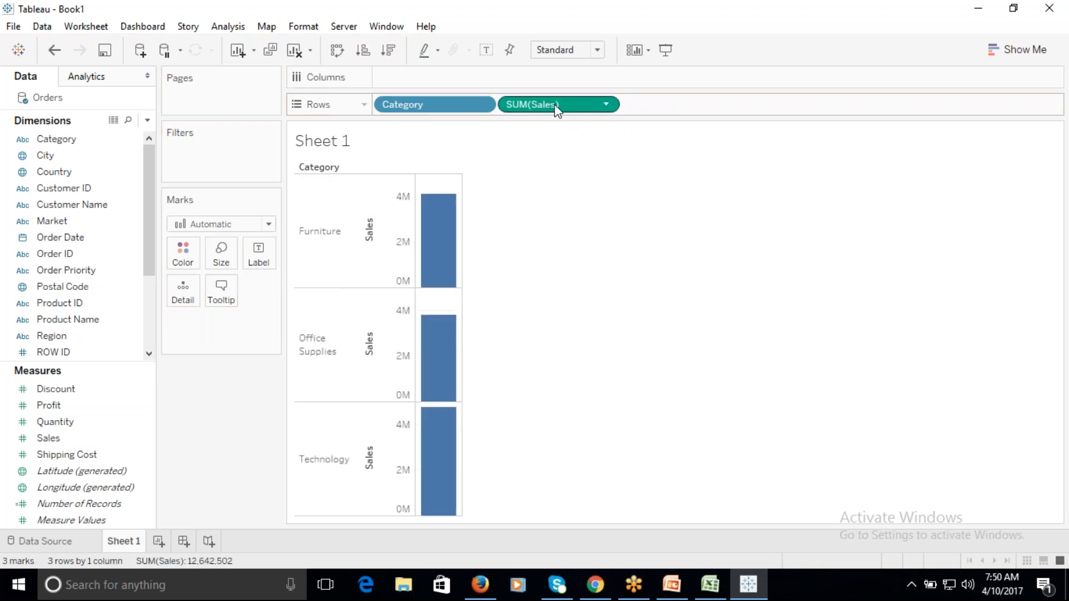
{"action": "left_click_drag", "start_coordinate": [555, 109], "coordinate": [725, 314]}
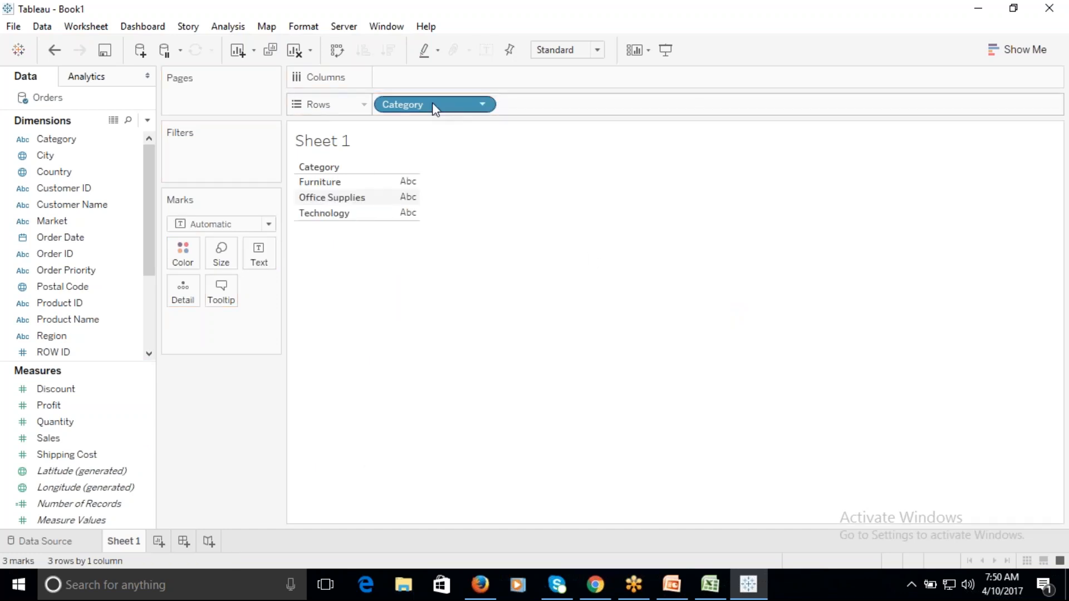
{"action": "left_click_drag", "start_coordinate": [433, 107], "coordinate": [508, 281]}
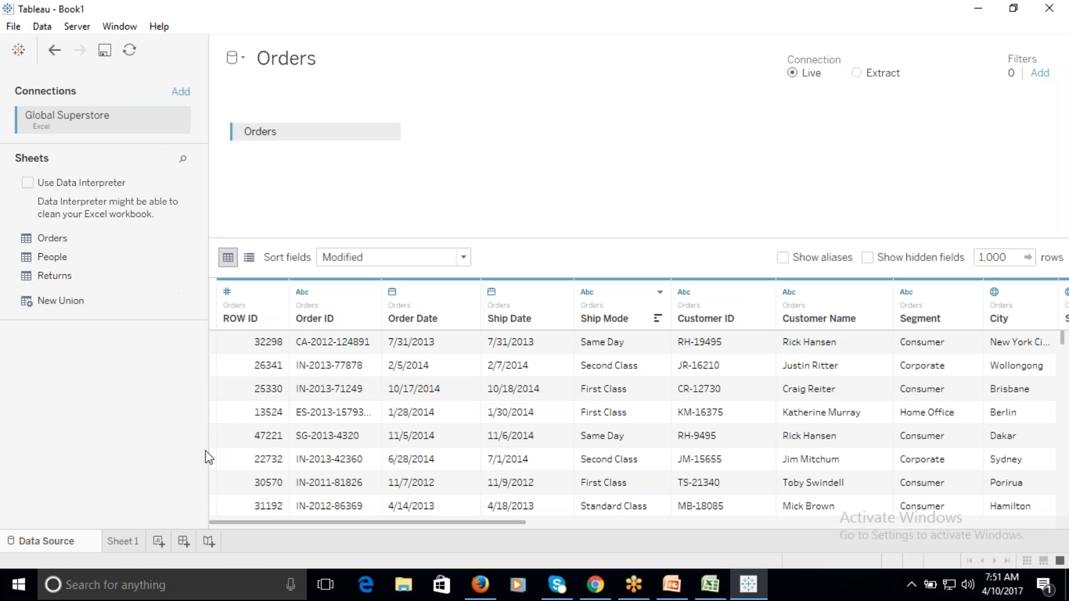
- Return to Sheet 1 and review the connection types available for a new data source
{"action": "left_click", "coordinate": [132, 545]}
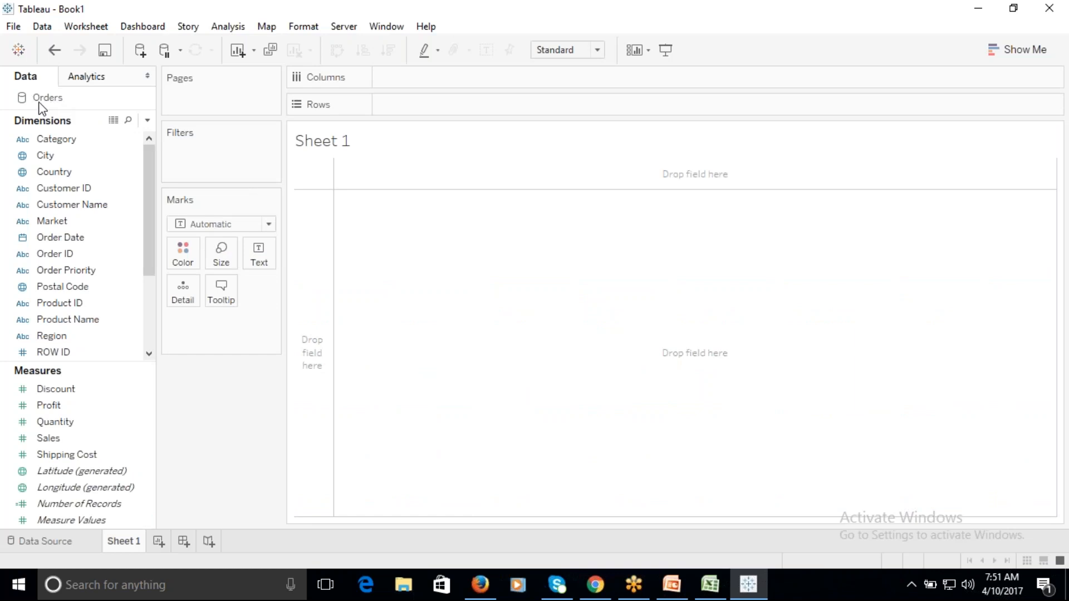
{"action": "left_click", "coordinate": [42, 139]}
{"action": "left_click", "coordinate": [47, 30]}
{"action": "left_click", "coordinate": [79, 47]}
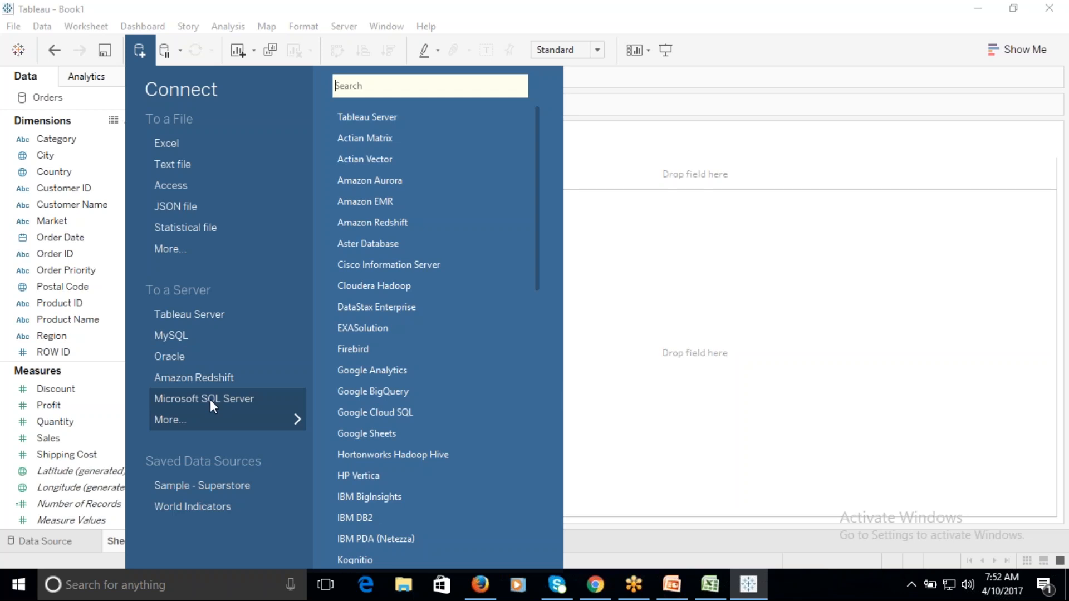
{"action": "left_click", "coordinate": [914, 28]}
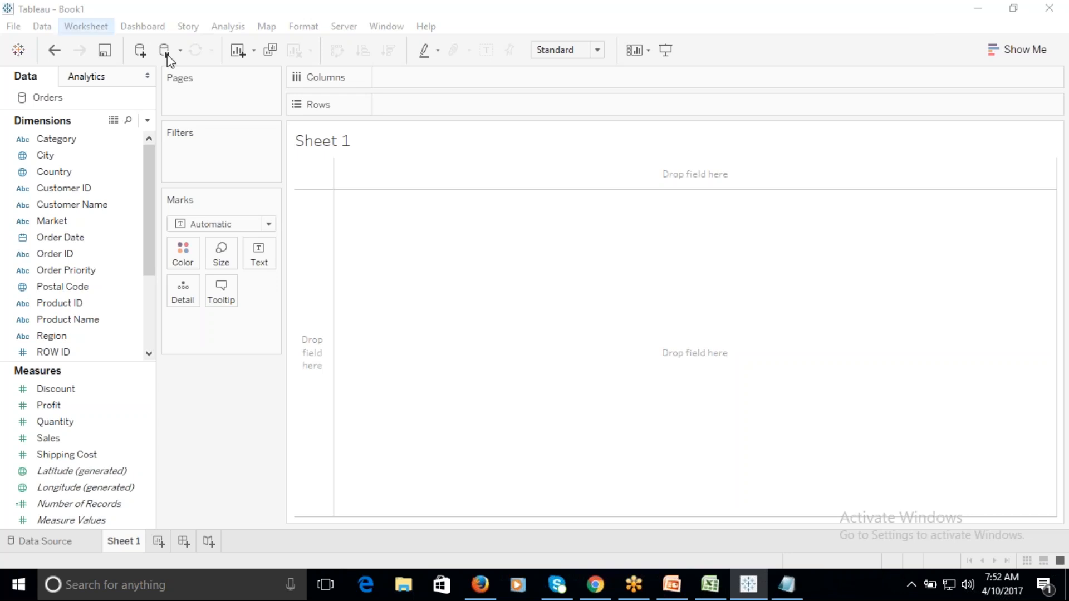
{"action": "left_click", "coordinate": [426, 148]}
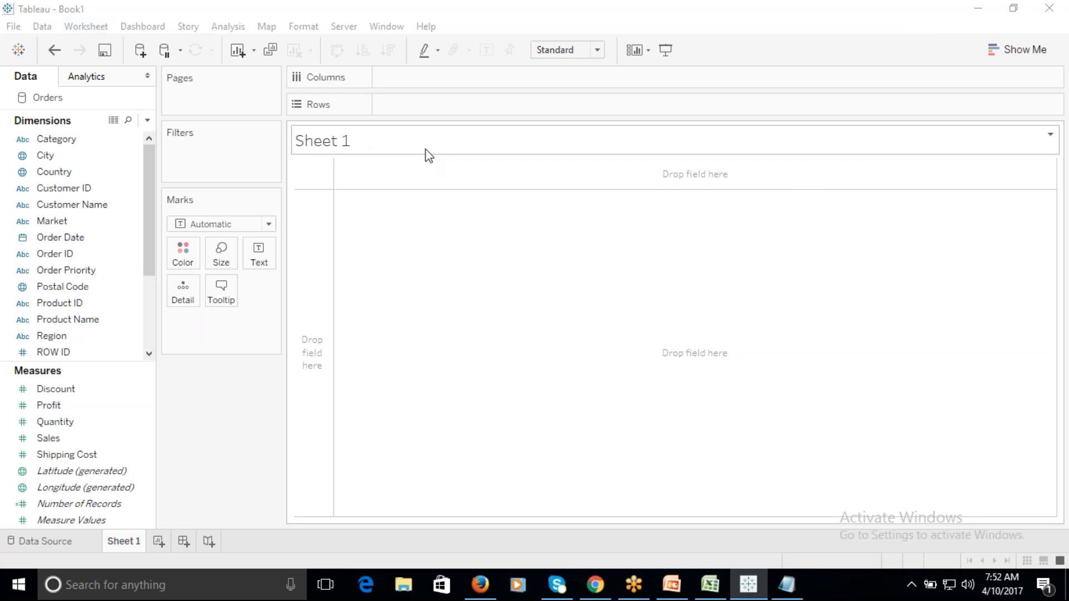
{"action": "left_click", "coordinate": [422, 209]}
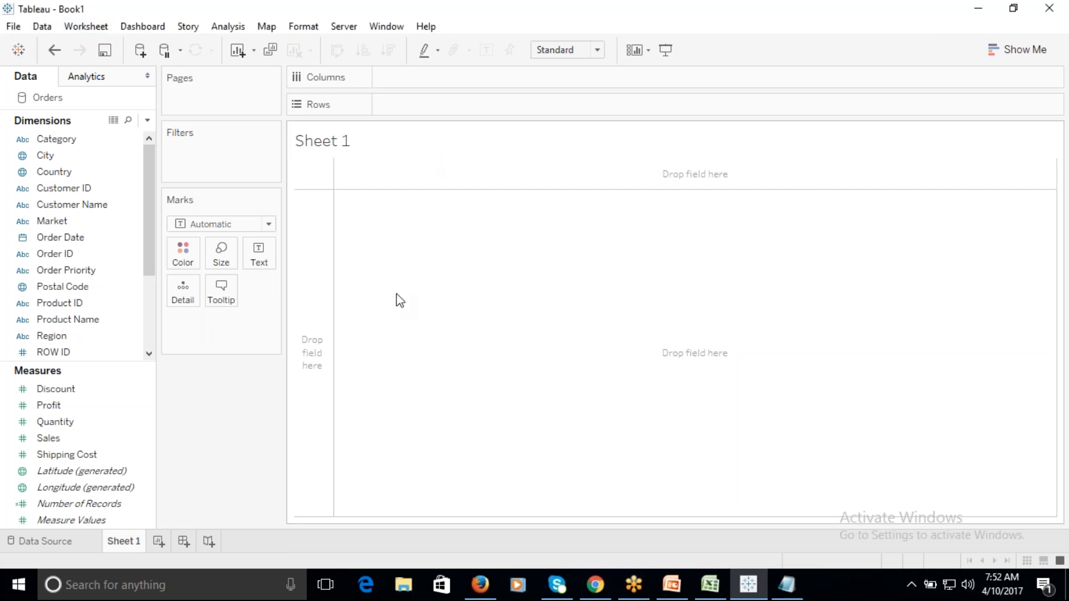
- Add a Microsoft SQL Server data source with the prefilled server and username, enter the account password, and sign in
{"action": "left_click", "coordinate": [45, 29]}
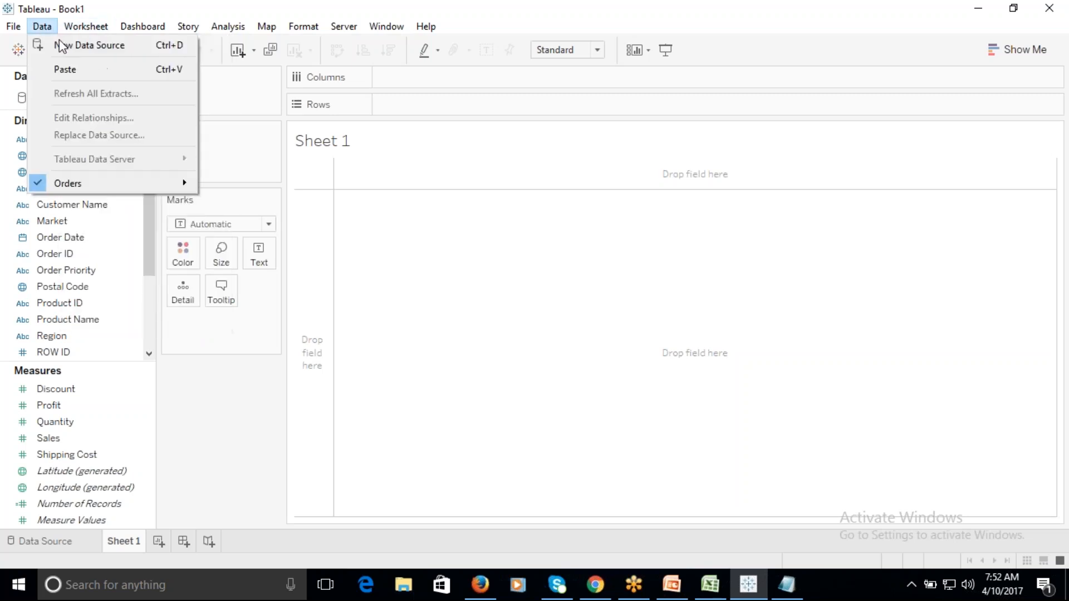
{"action": "left_click", "coordinate": [58, 45]}
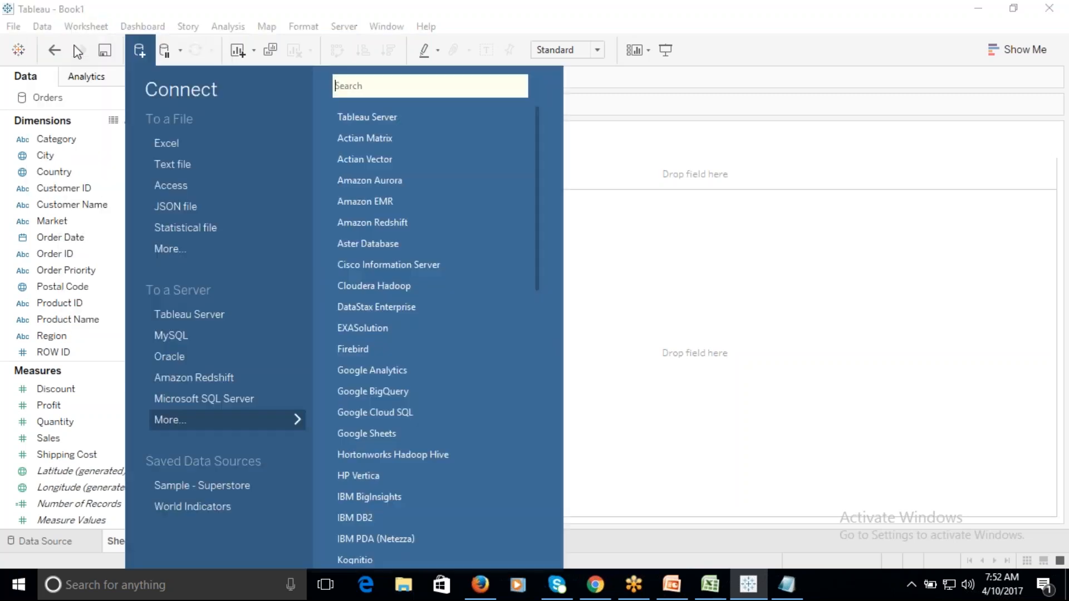
{"action": "left_click", "coordinate": [191, 397]}
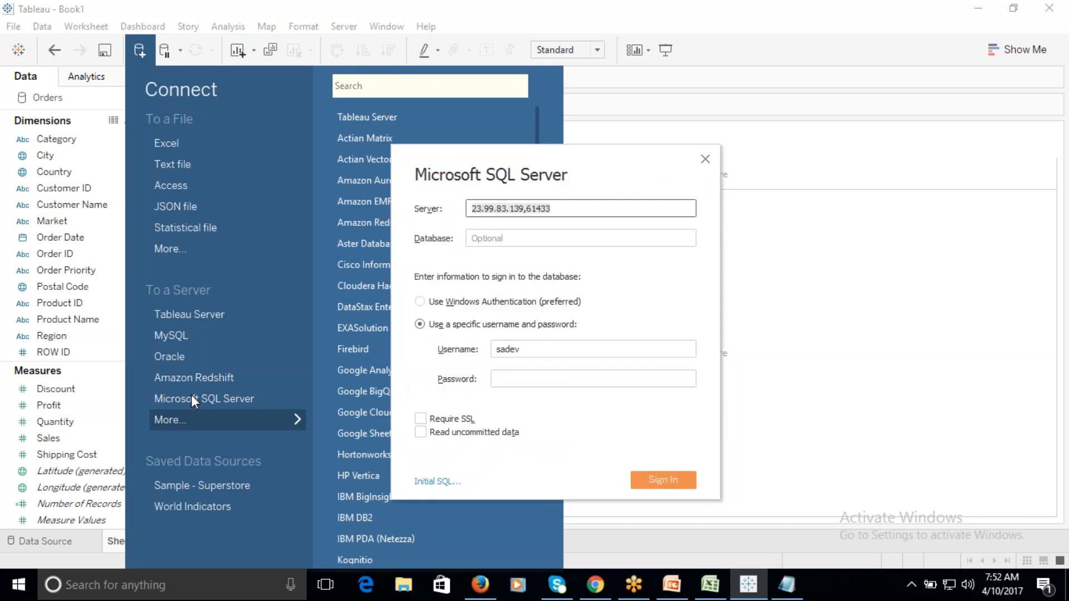
{"action": "left_click", "coordinate": [538, 377]}
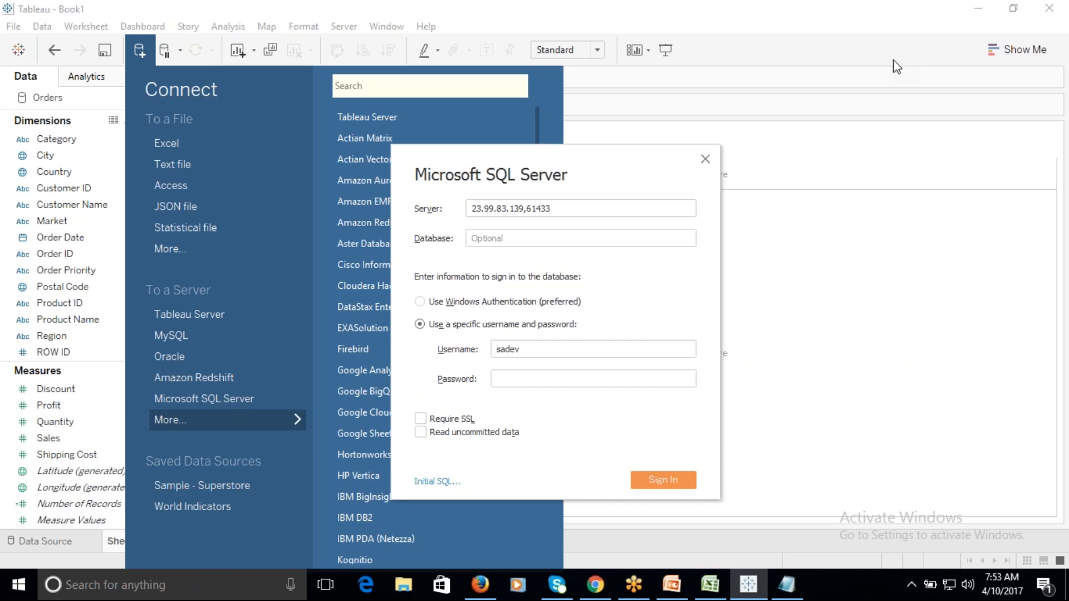
{"action": "left_click", "coordinate": [524, 378]}
{"action": "key", "text": "ctrl+v"}
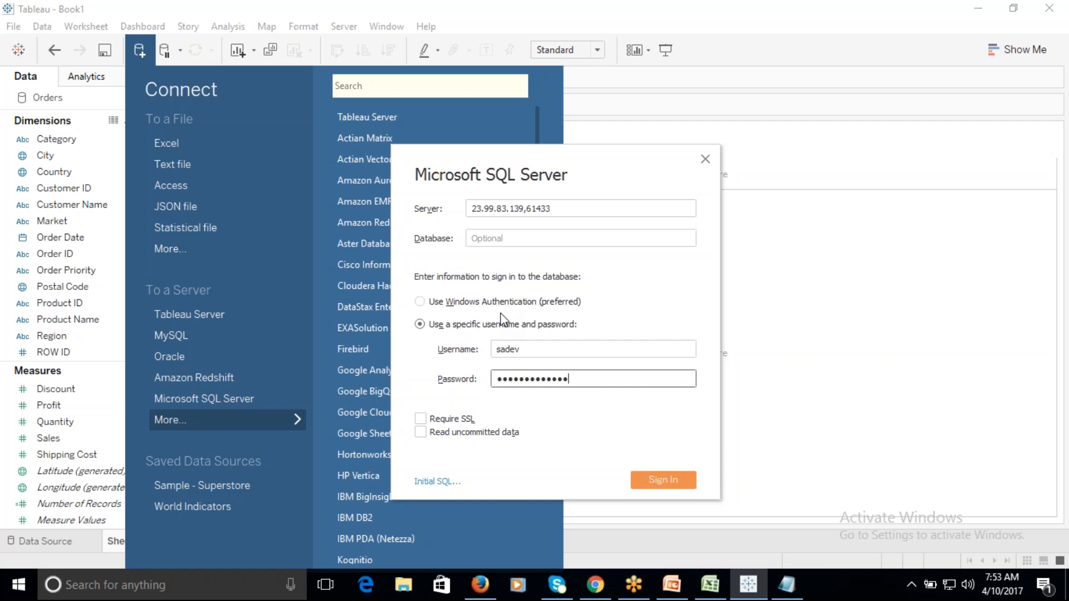
{"action": "left_click", "coordinate": [679, 476]}
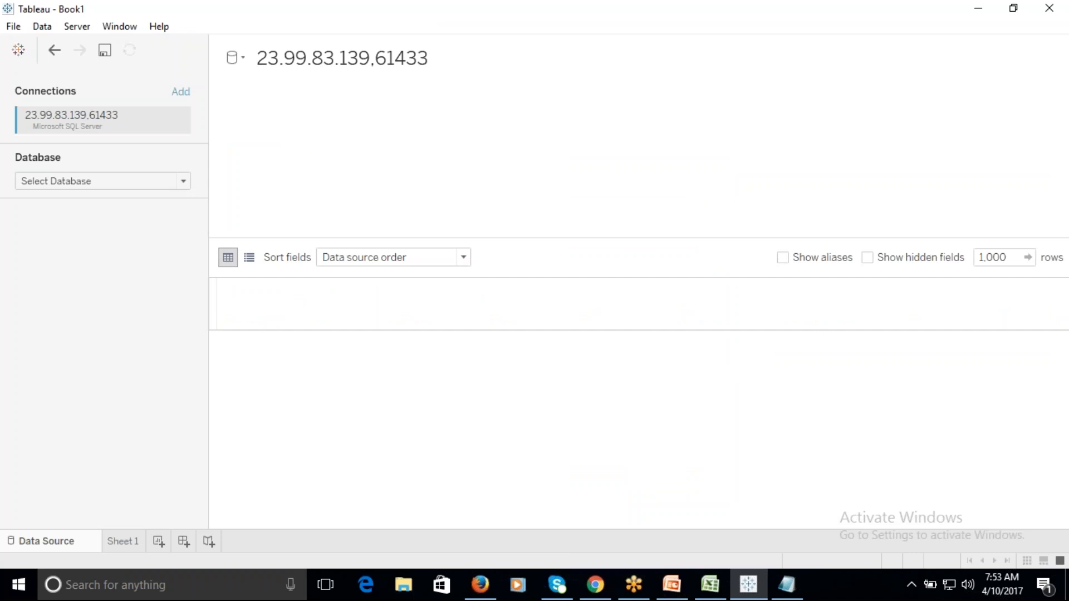
- Select the KPI_DWH_DR database and look over its list of tables
{"action": "left_click", "coordinate": [183, 182]}
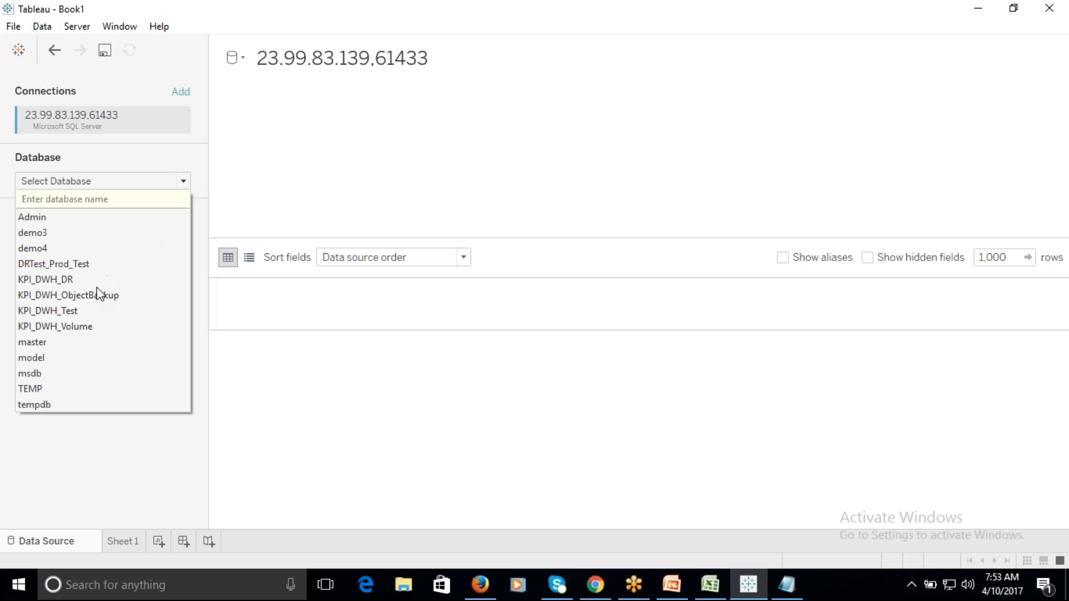
{"action": "left_click", "coordinate": [64, 279]}
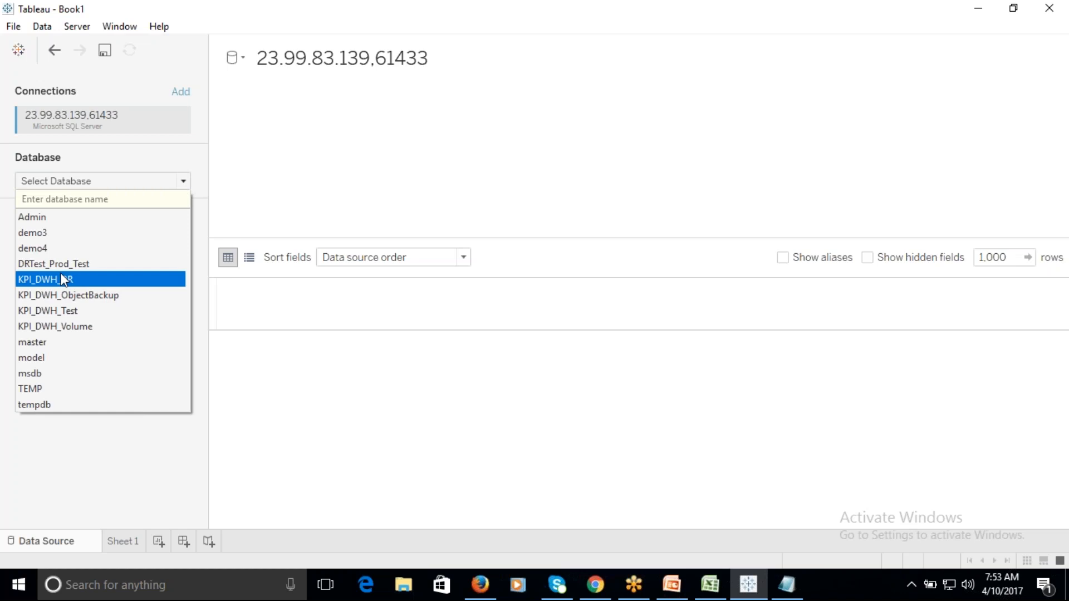
{"action": "left_click", "coordinate": [64, 279]}
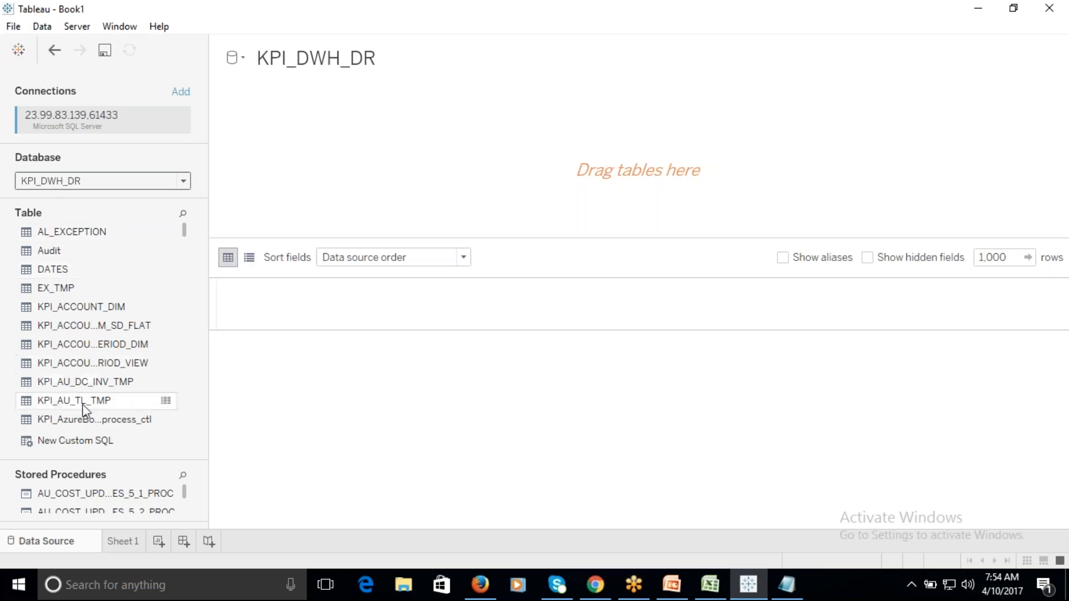
{"action": "left_click_drag", "start_coordinate": [185, 236], "coordinate": [25, 167]}
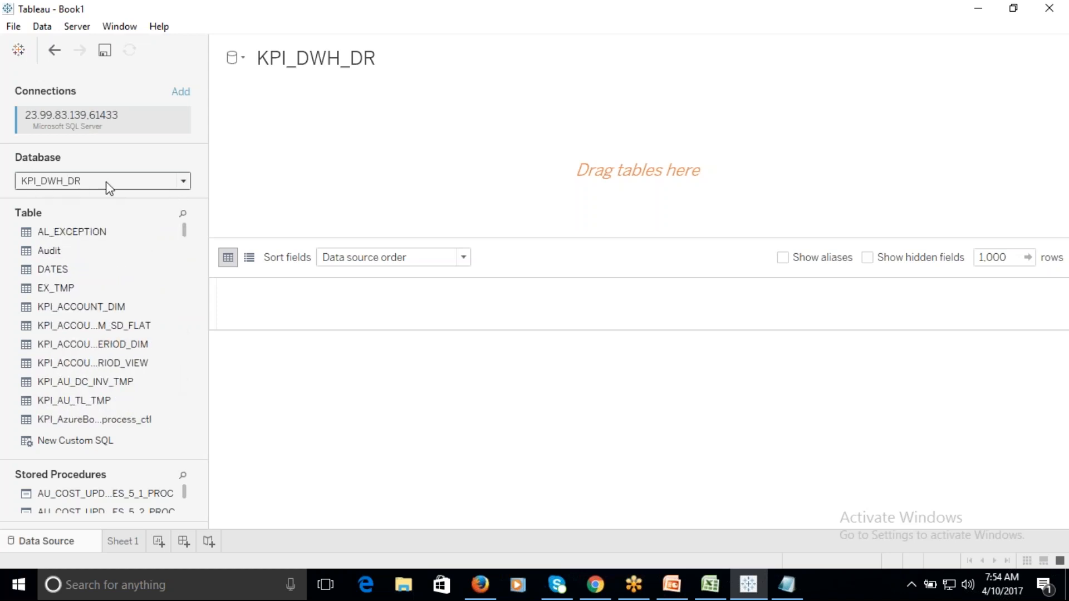
- Add the KPI_ACCOUNT_DIM table to the data source canvas and place KPI_ACCOUNT_DIM_SD_FLAT beside it as a joined table
{"action": "mouse_move", "coordinate": [170, 326]}
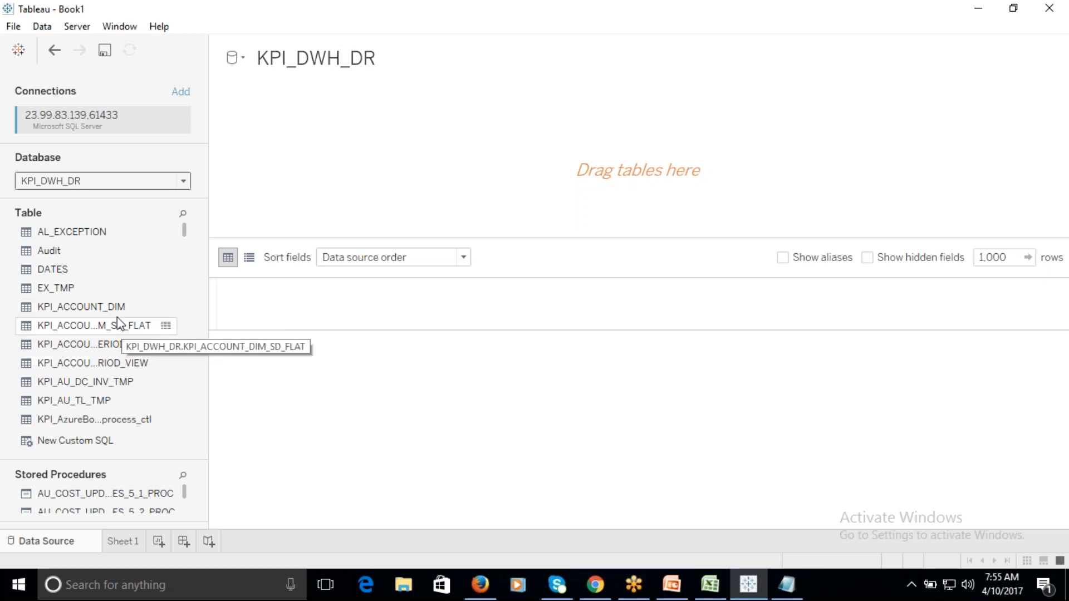
{"action": "left_click_drag", "start_coordinate": [98, 307], "coordinate": [345, 190]}
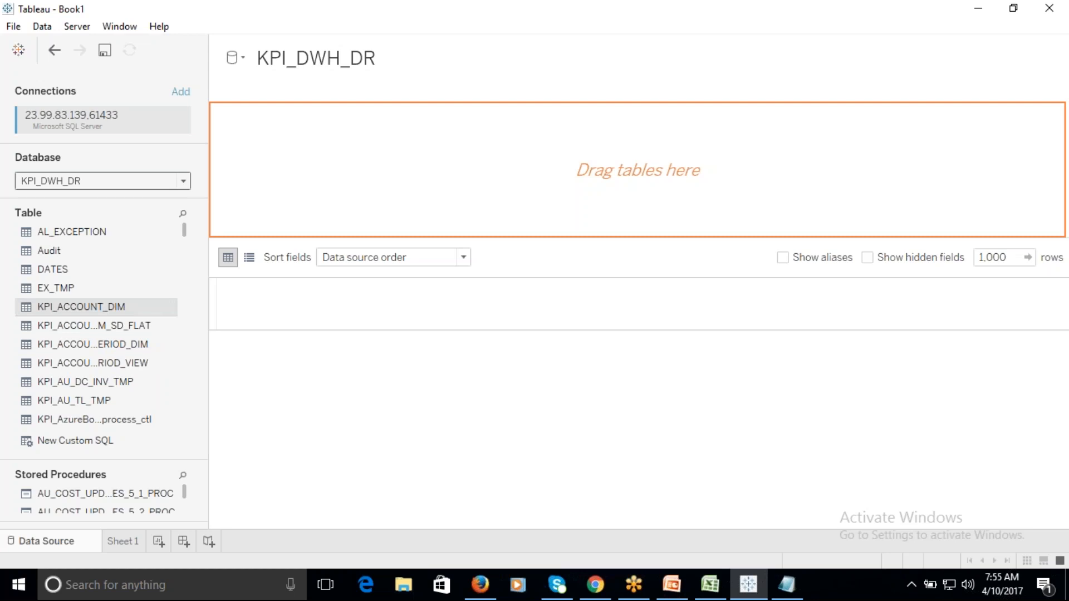
{"action": "left_click_drag", "start_coordinate": [579, 187], "coordinate": [579, 186]}
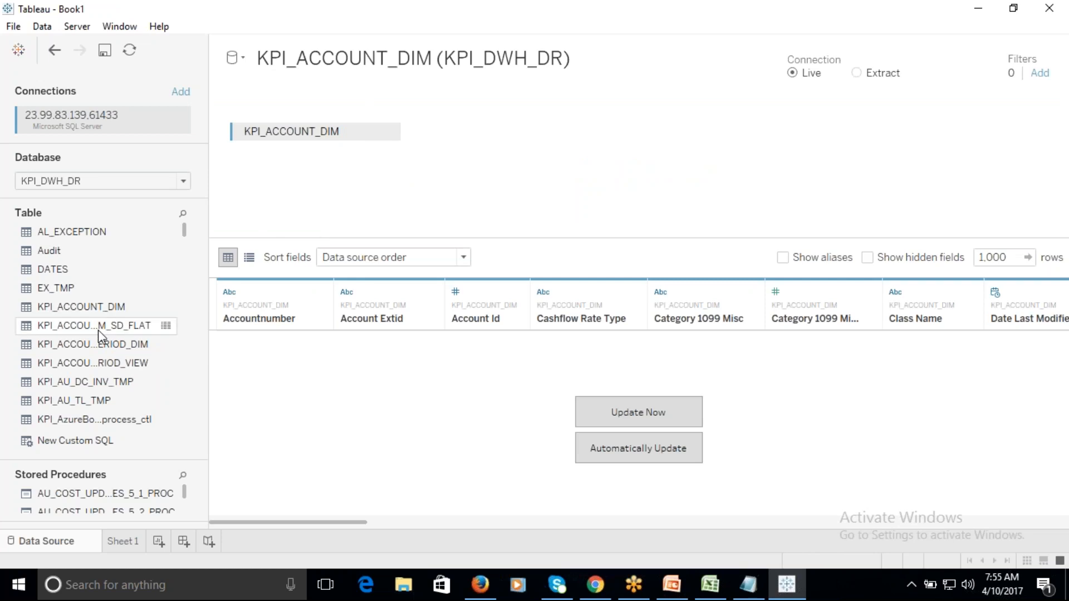
{"action": "left_click_drag", "start_coordinate": [99, 333], "coordinate": [562, 162]}
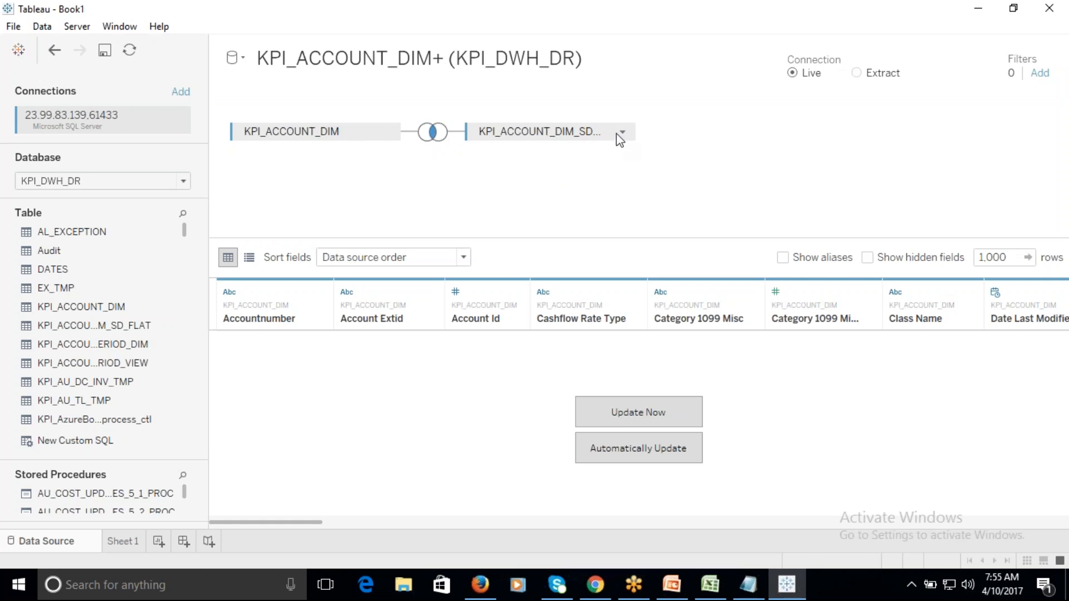
- Make the join between KPI_ACCOUNT_DIM and KPI_ACCOUNT_DIM_SD_FLAT a left join, with Account Id as the KPI_ACCOUNT_DIM join field
{"action": "left_click", "coordinate": [433, 134]}
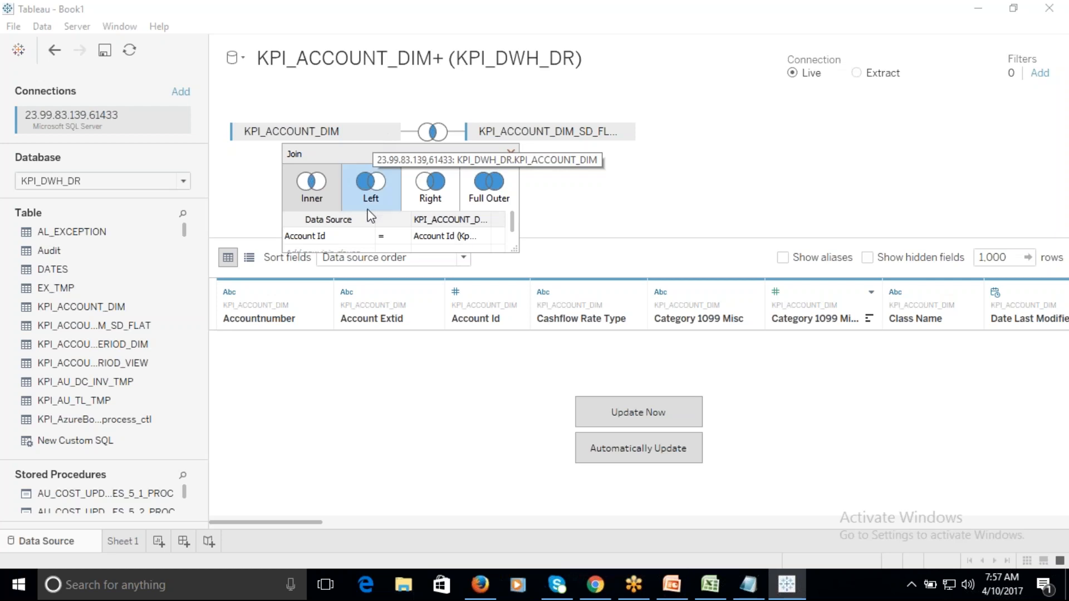
{"action": "left_click", "coordinate": [370, 236]}
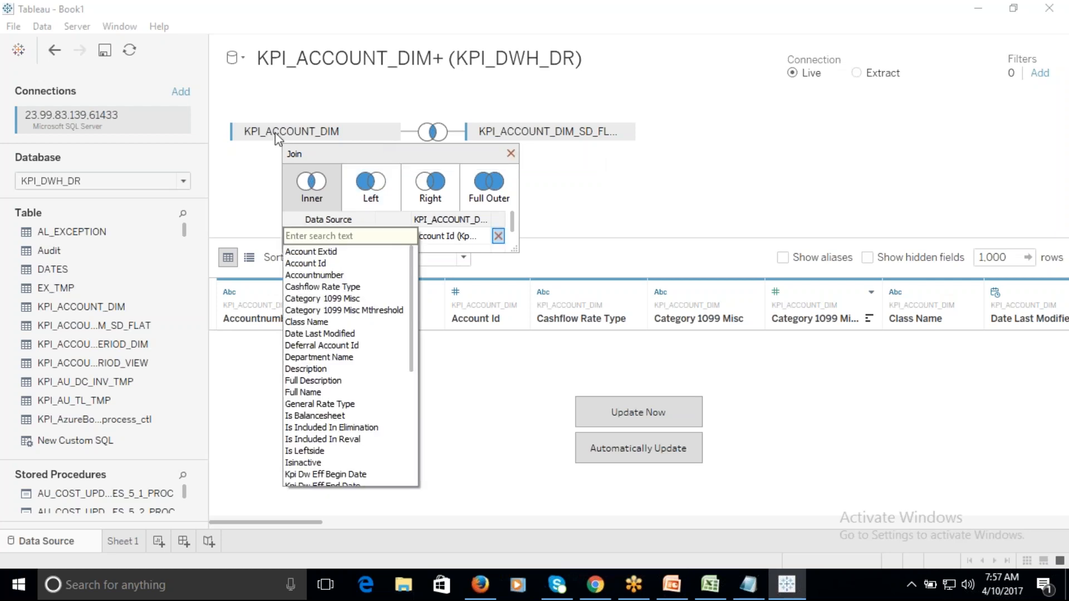
{"action": "left_click", "coordinate": [306, 263]}
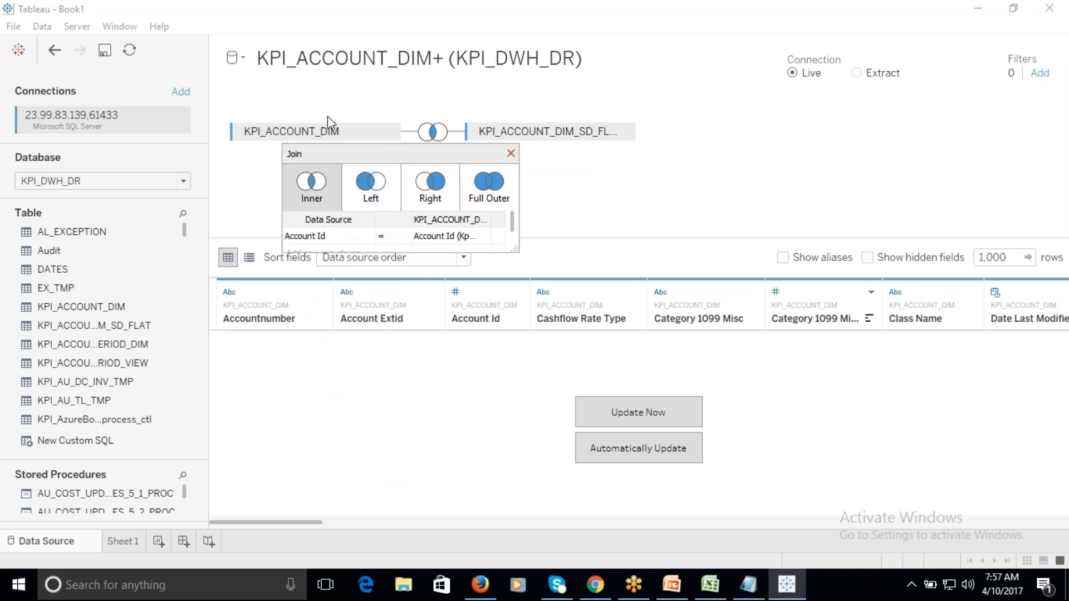
{"action": "left_click", "coordinate": [481, 236]}
{"action": "left_click", "coordinate": [510, 154]}
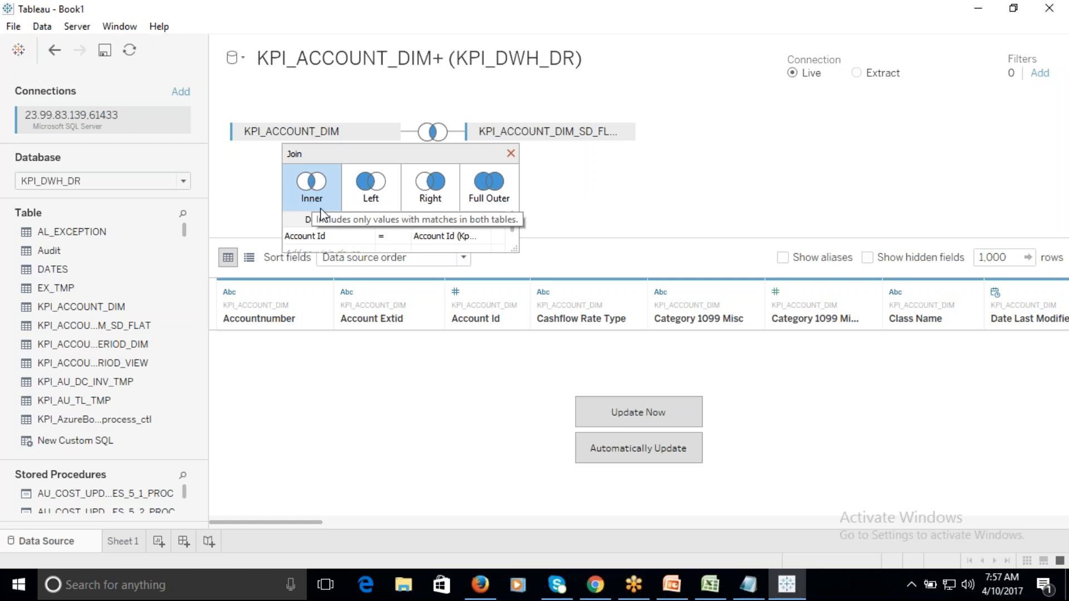
{"action": "left_click", "coordinate": [380, 186]}
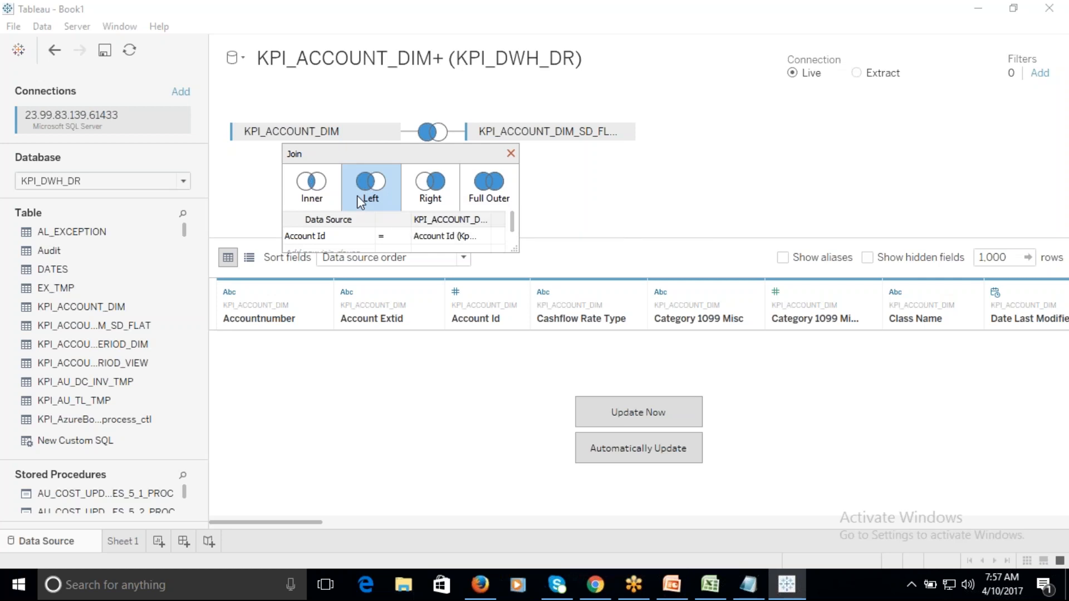
{"action": "left_click", "coordinate": [510, 154]}
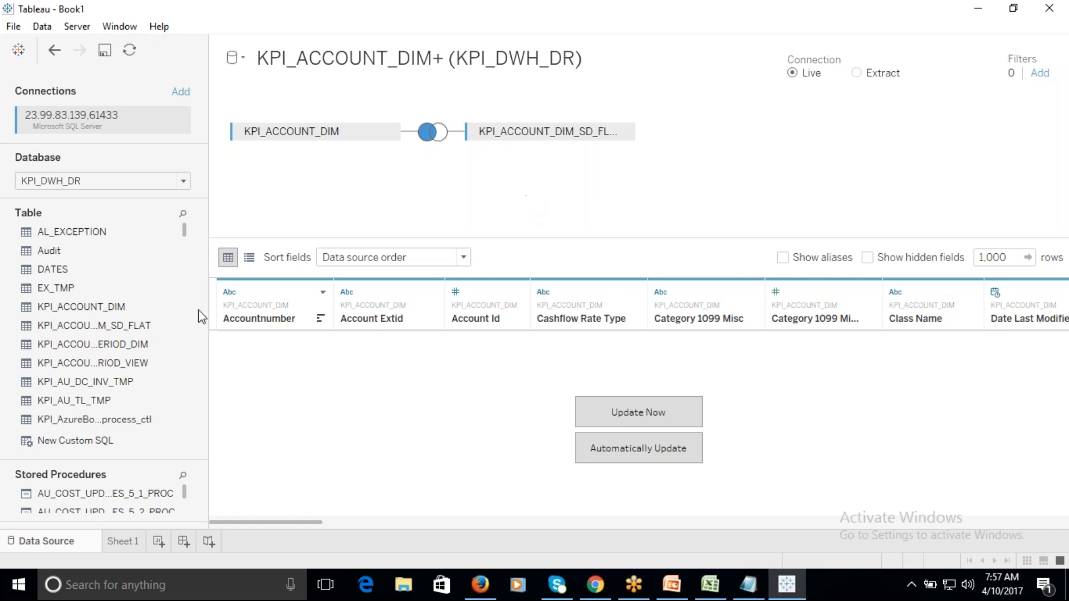
- Add KPI_ACCOUNTING_PERIOD_DIM to the canvas as a third table and review its join to KPI_ACCOUNT_DIM
{"action": "left_click_drag", "start_coordinate": [112, 344], "coordinate": [489, 185]}
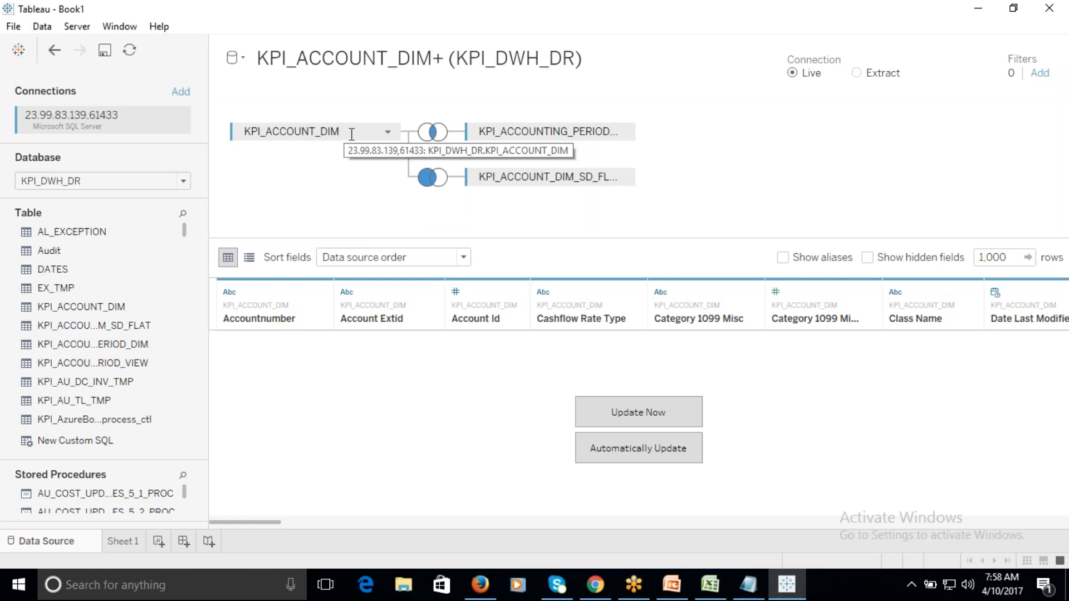
{"action": "left_click", "coordinate": [434, 134]}
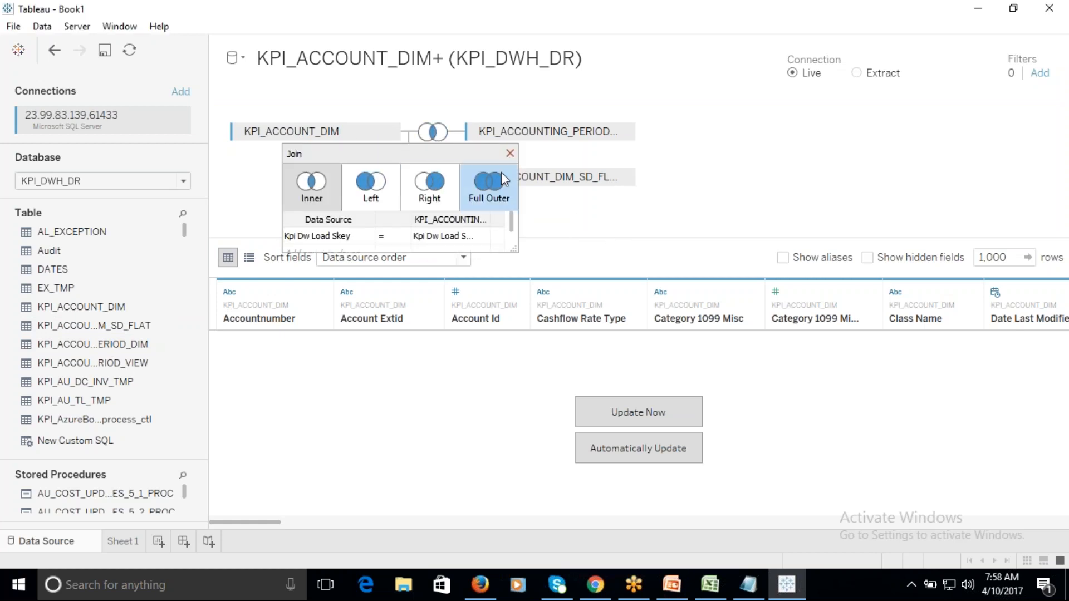
{"action": "left_click", "coordinate": [509, 153]}
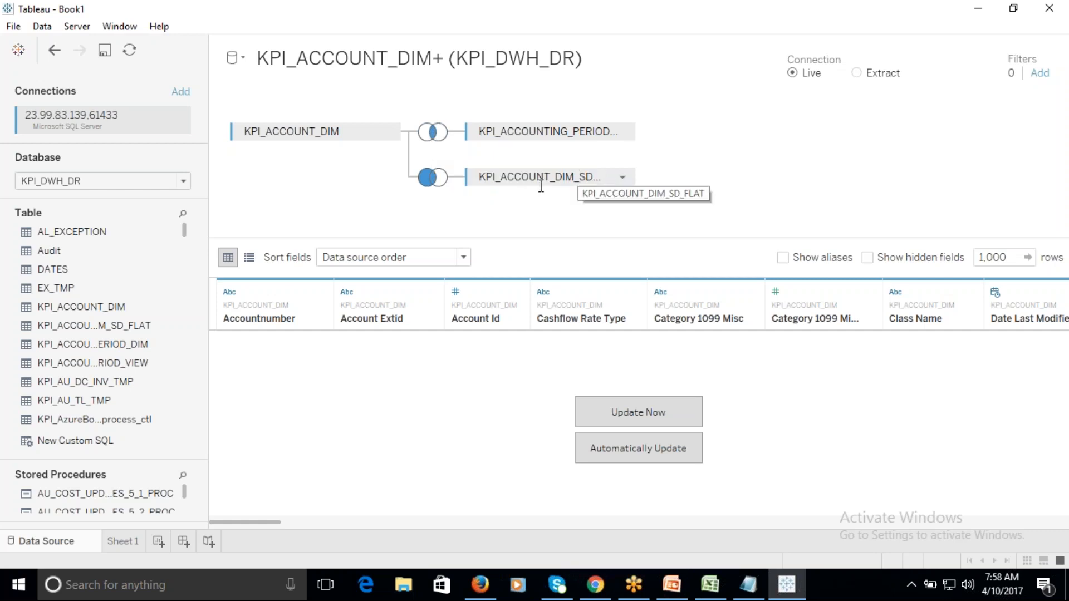
- Change the data source field of the KPI_ACCOUNTING_PERIOD_DIM join to Account Id from KPI_ACCOUNT_DIM_SD_FLAT
{"action": "left_click", "coordinate": [434, 135]}
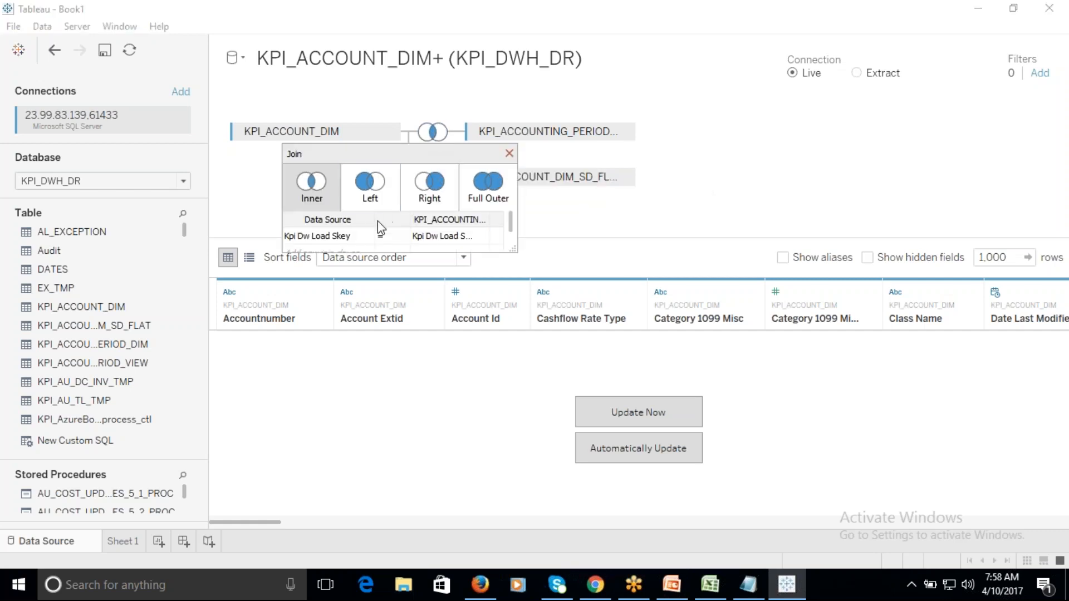
{"action": "left_click", "coordinate": [365, 237]}
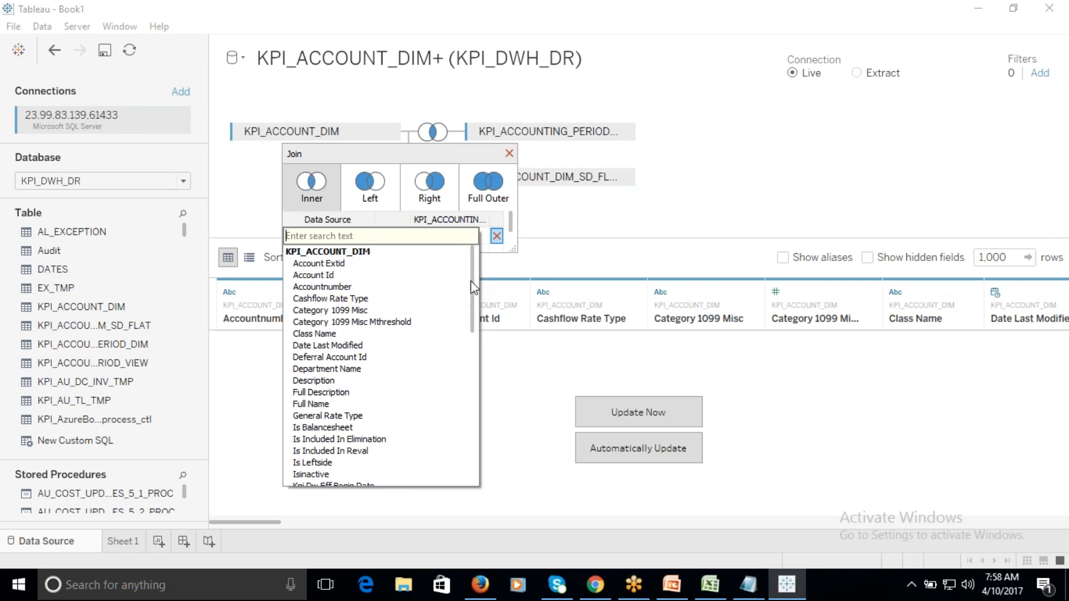
{"action": "left_click_drag", "start_coordinate": [470, 284], "coordinate": [454, 415]}
{"action": "scroll", "coordinate": [453, 414], "scroll_direction": "down", "scroll_amount": 2}
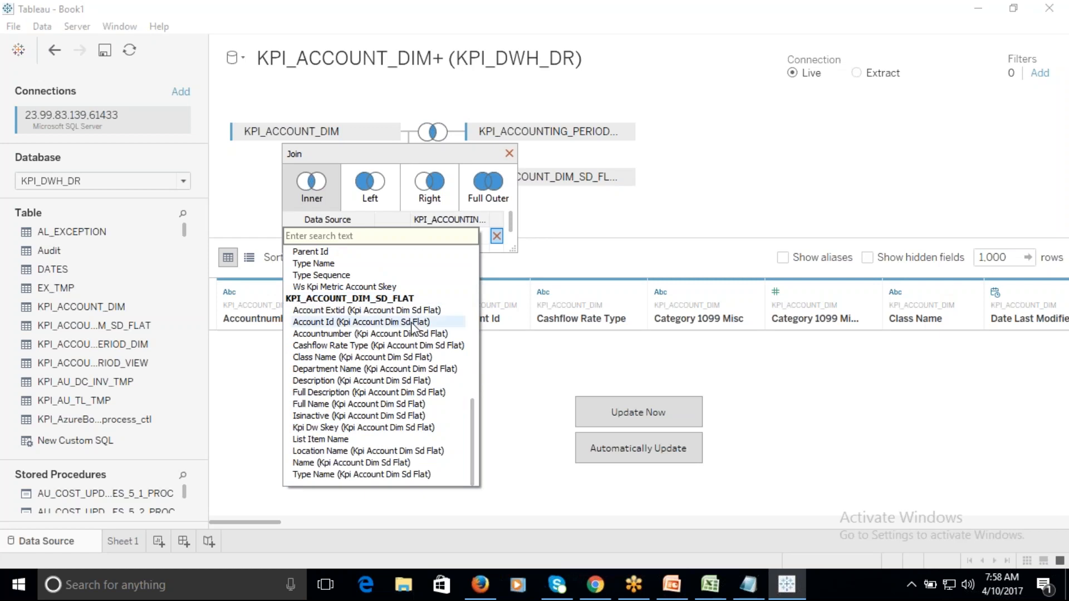
{"action": "left_click", "coordinate": [342, 323]}
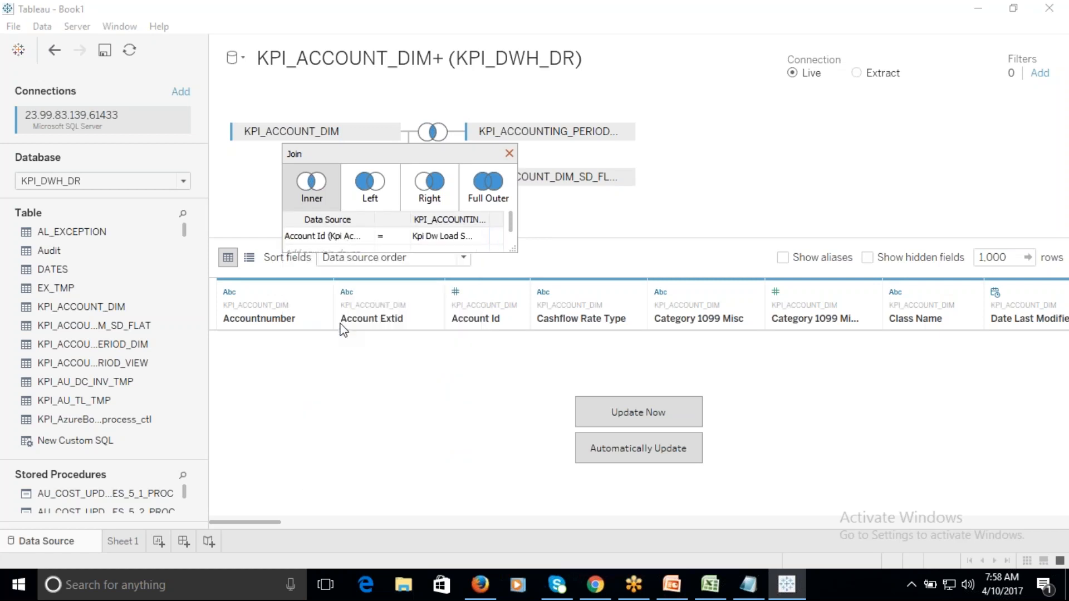
{"action": "left_click", "coordinate": [509, 153]}
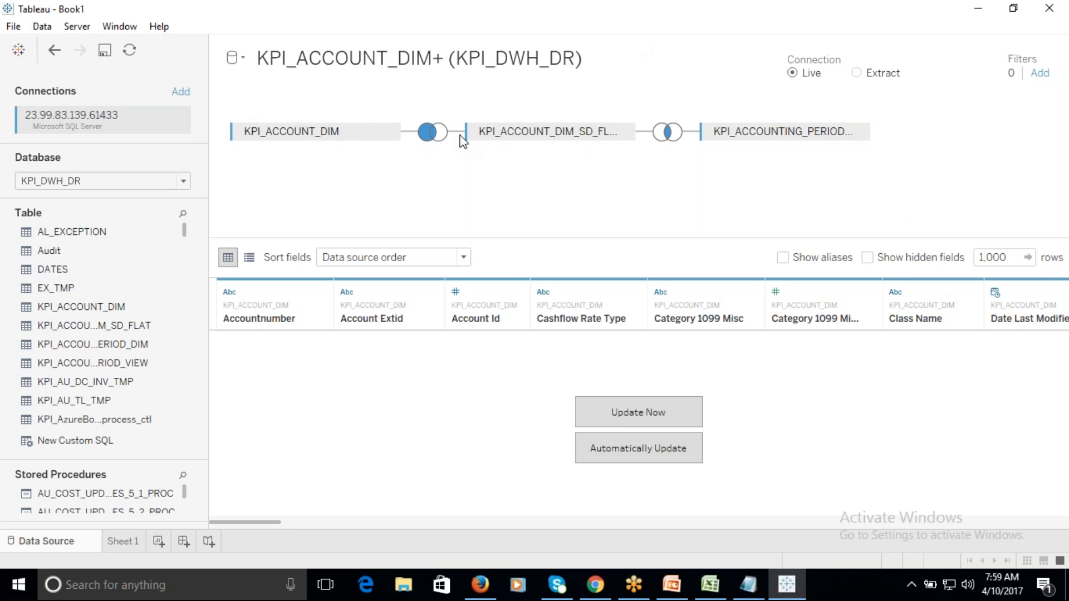
- Open the Convert to Custom SQL query for the joined tables and copy the whole statement into a new Notepad document
{"action": "left_click", "coordinate": [41, 27]}
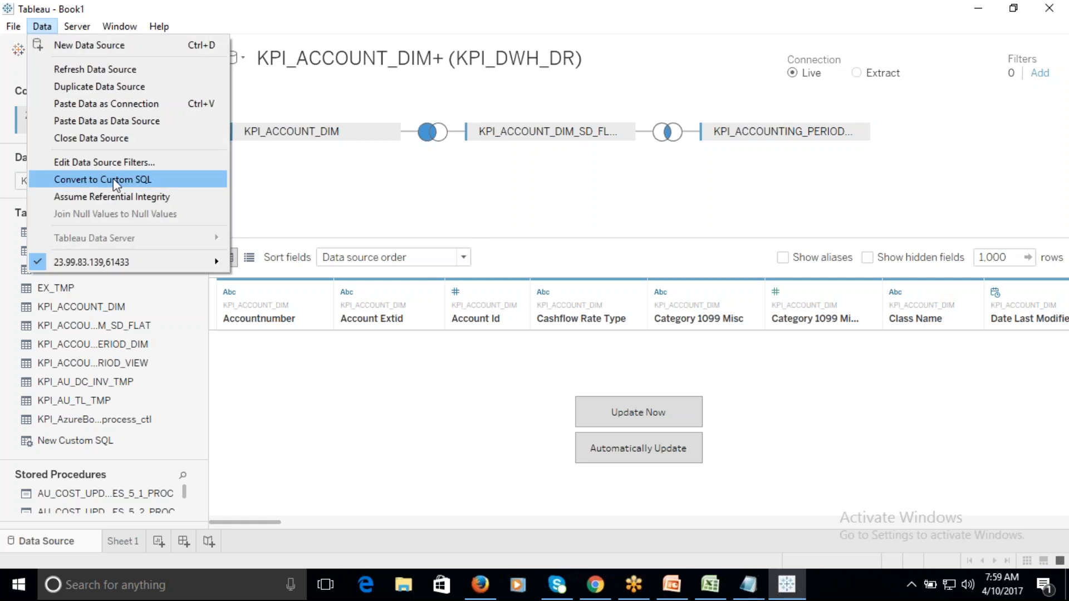
{"action": "left_click", "coordinate": [114, 179]}
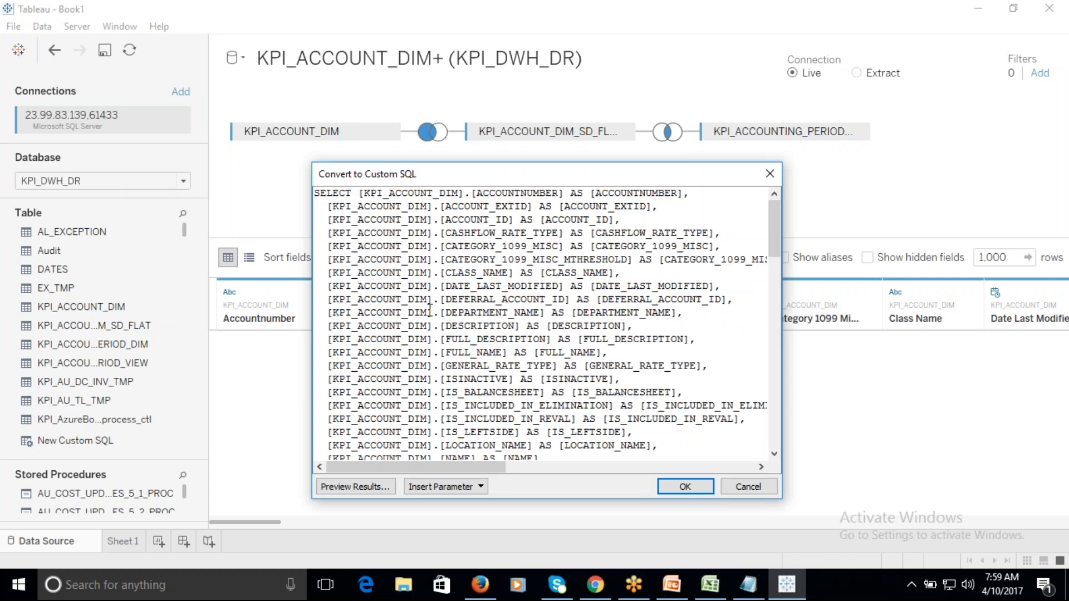
{"action": "key", "text": "ctrl+a"}
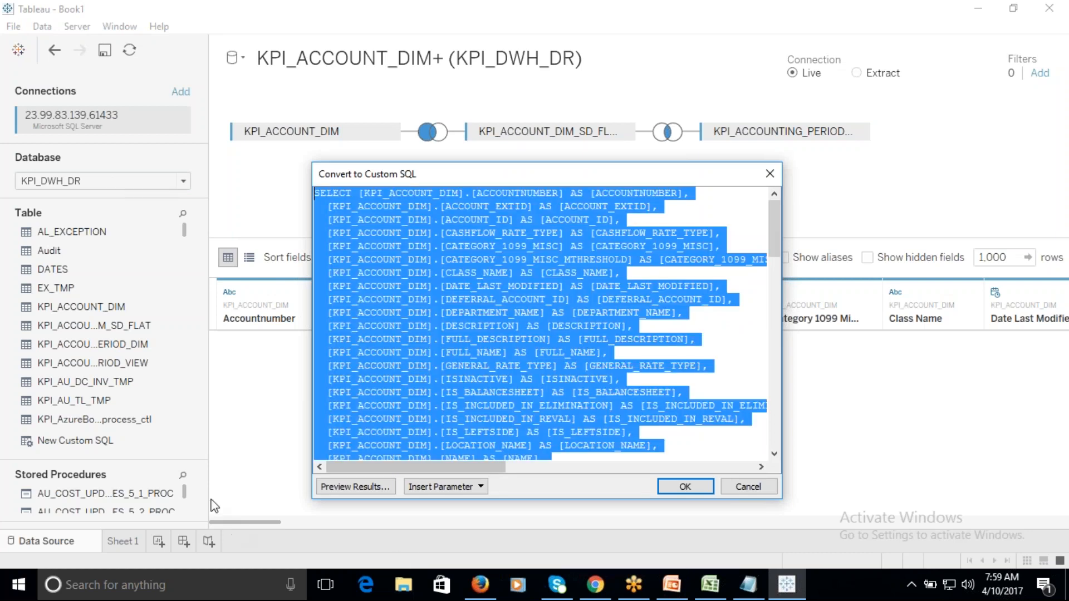
{"action": "key", "text": "super"}
{"action": "type", "text": "n"}
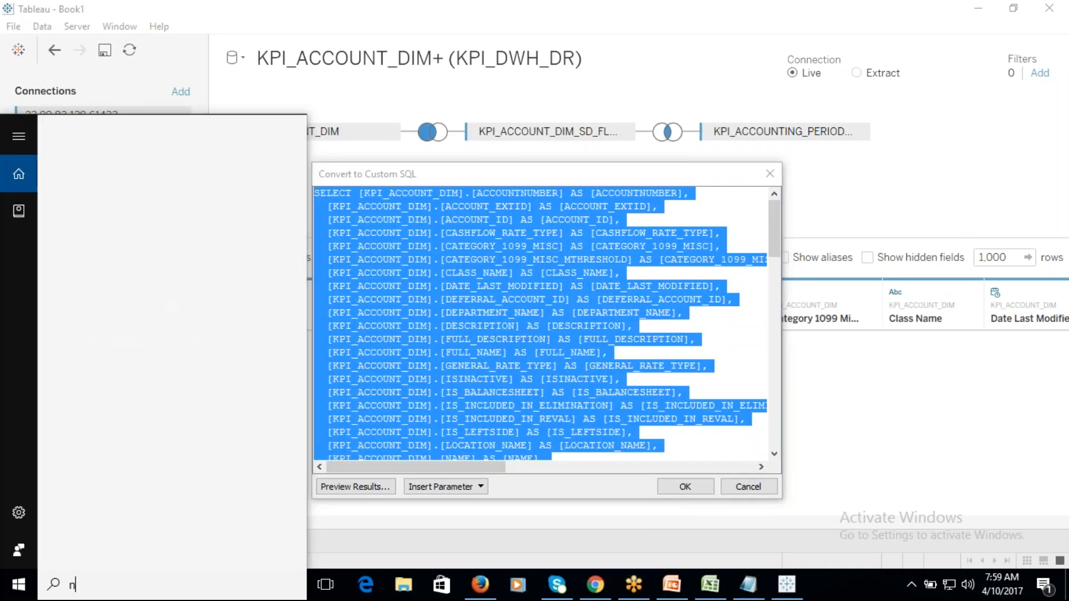
{"action": "type", "text": "ote"}
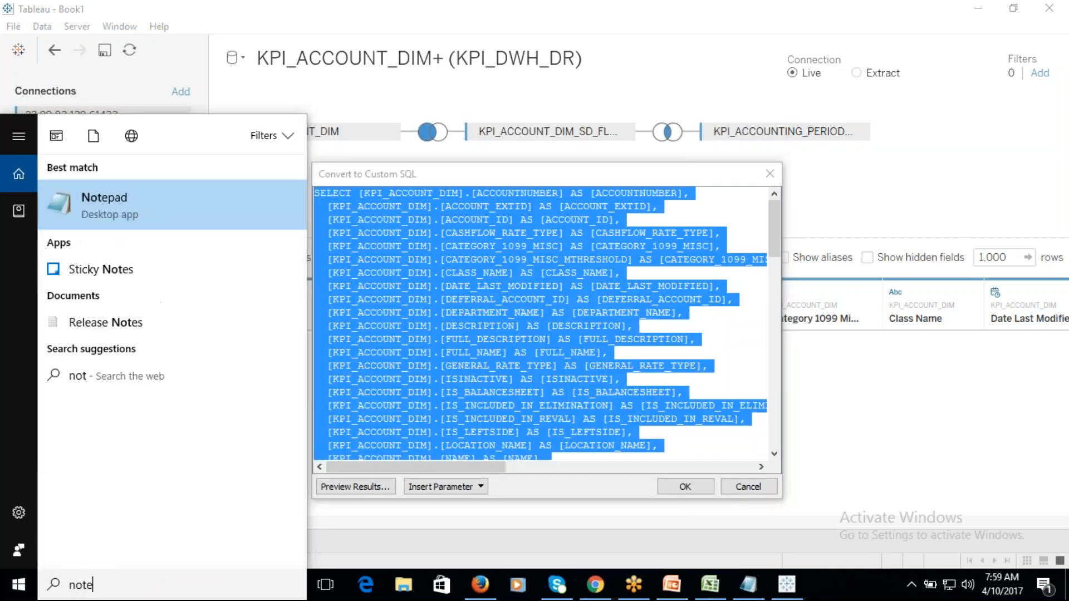
{"action": "key", "text": "Return"}
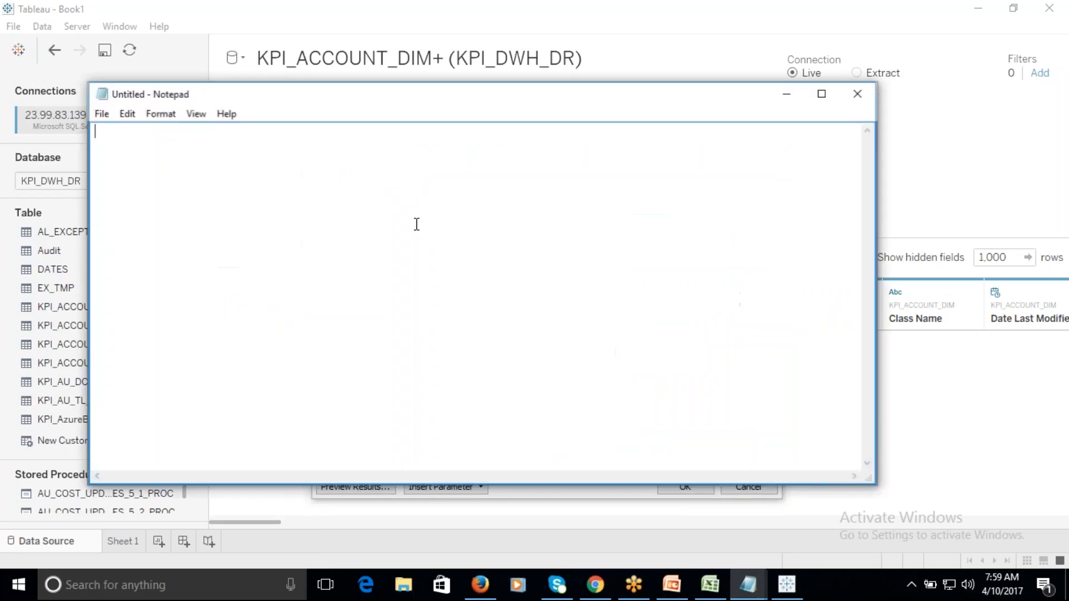
{"action": "key", "text": "ctrl+v"}
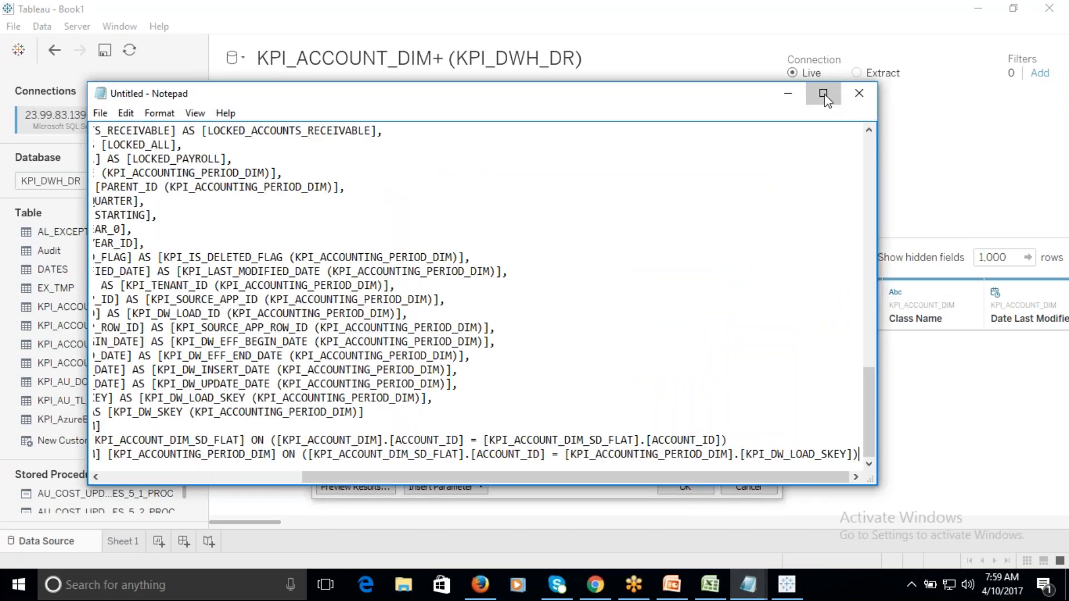
- Review the copied SQL in the maximized Notepad window, then switch back to Tableau and close the Convert to Custom SQL dialog without converting
{"action": "left_click", "coordinate": [823, 94]}
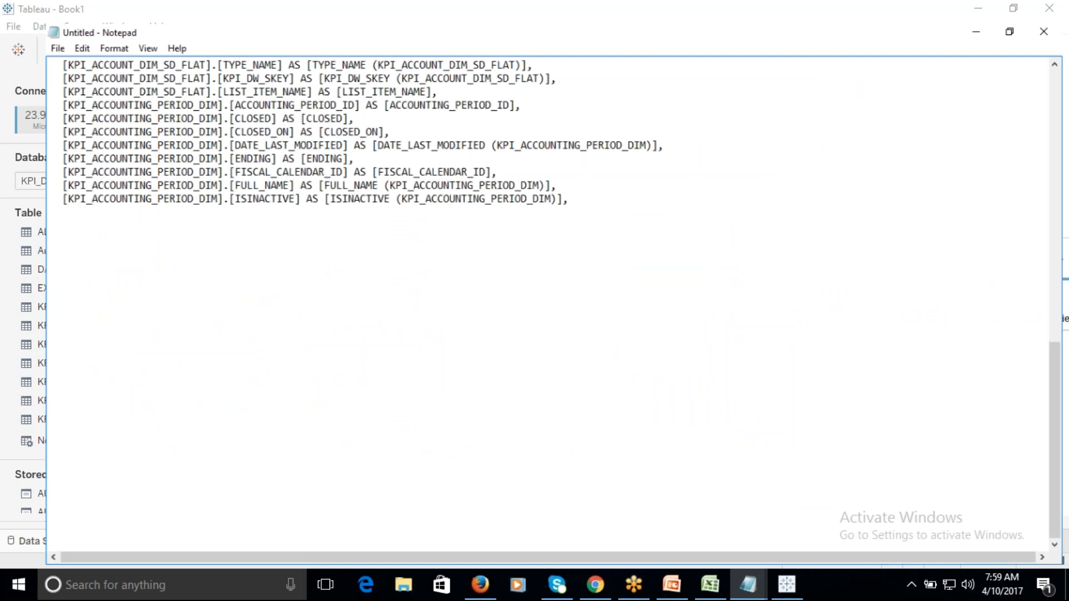
{"action": "scroll", "coordinate": [678, 528], "scroll_direction": "up", "scroll_amount": 17}
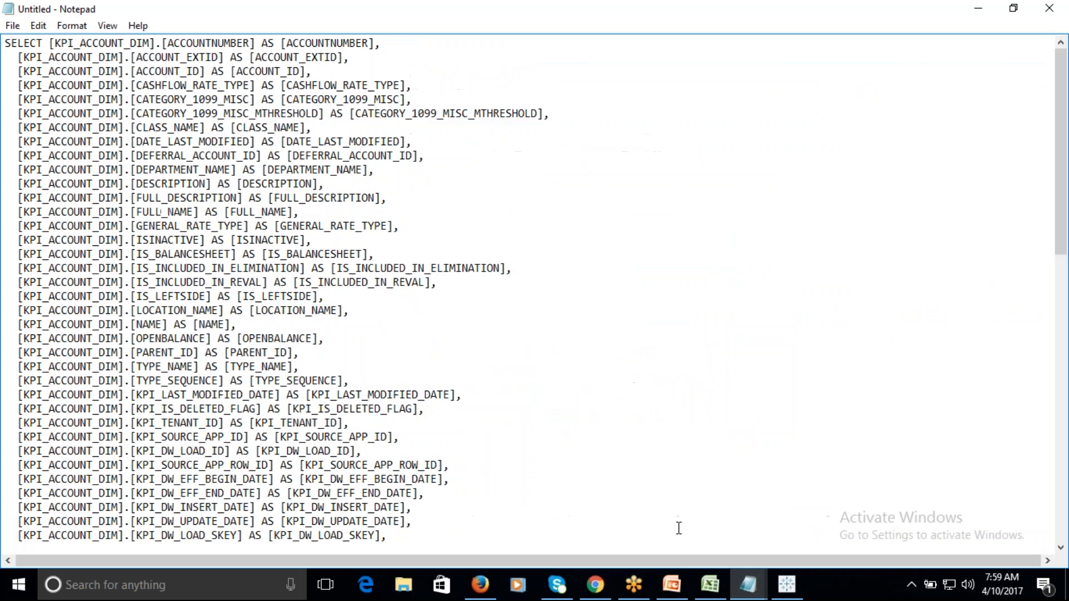
{"action": "key", "text": "alt+Tab"}
{"action": "left_click", "coordinate": [746, 486]}
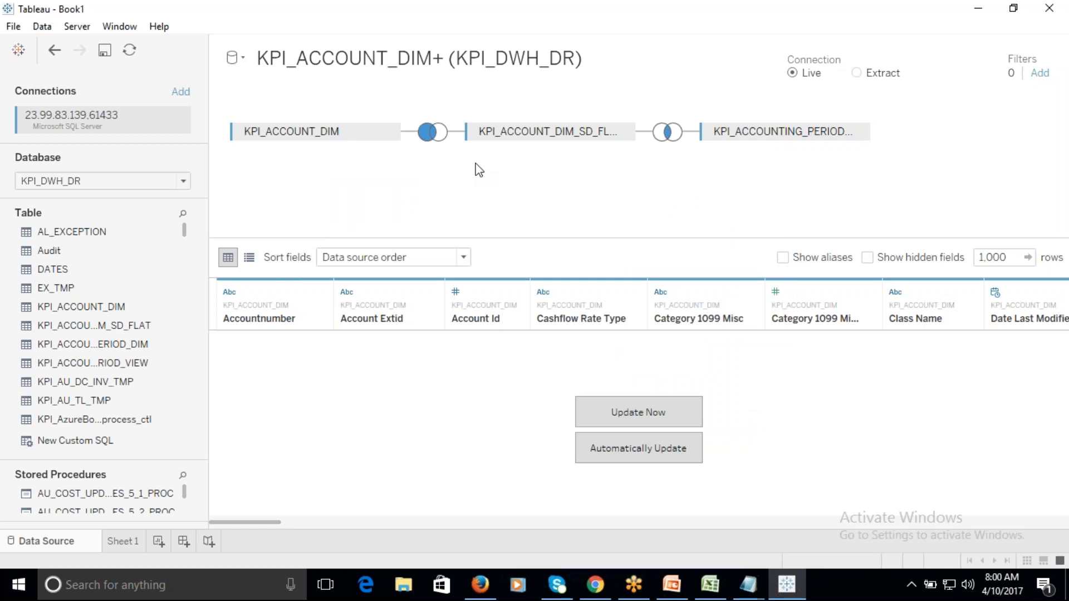
- Open Sheet 1, select the KPI_ACCOUNT_DIM+ (KPI_DWH_DR) data source, and look over its dimensions
{"action": "left_click", "coordinate": [131, 542]}
{"action": "left_click", "coordinate": [41, 114]}
{"action": "left_click", "coordinate": [98, 100]}
{"action": "left_click_drag", "start_coordinate": [155, 103], "coordinate": [234, 103]}
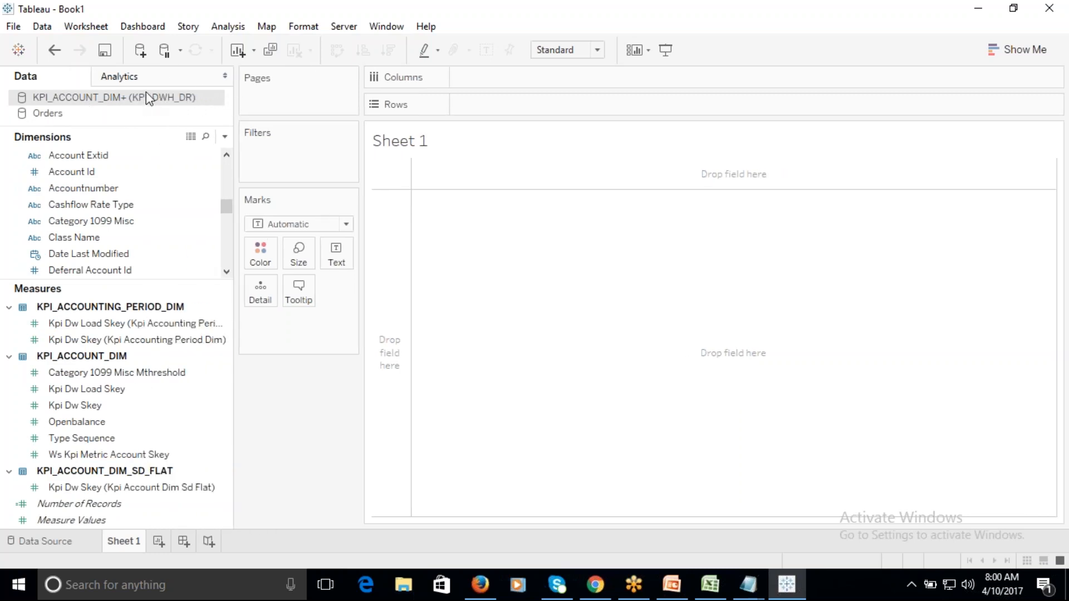
{"action": "left_click", "coordinate": [131, 222]}
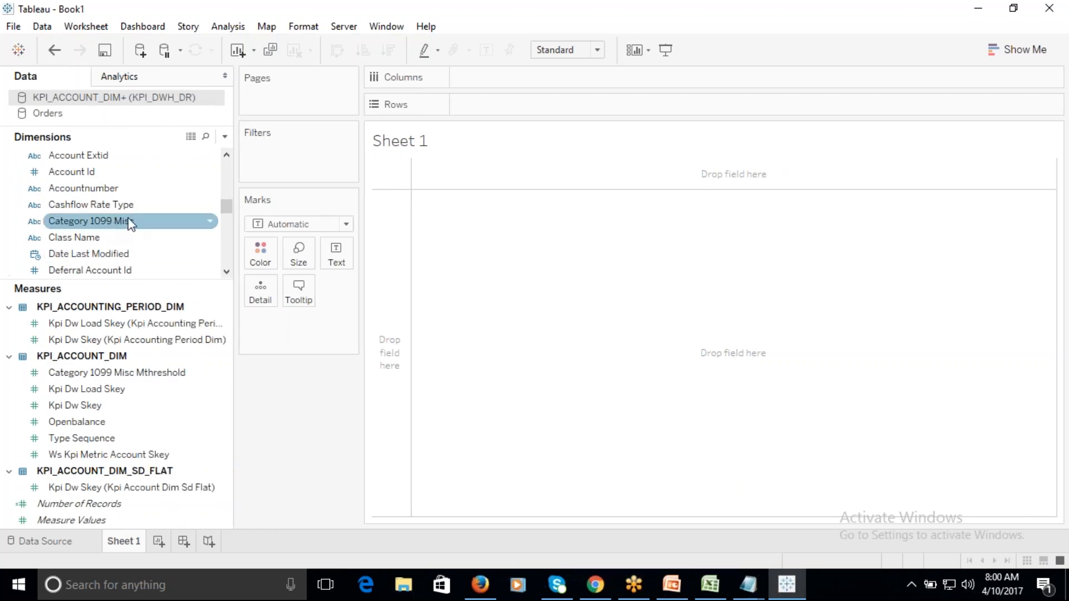
{"action": "left_click_drag", "start_coordinate": [229, 206], "coordinate": [225, 159]}
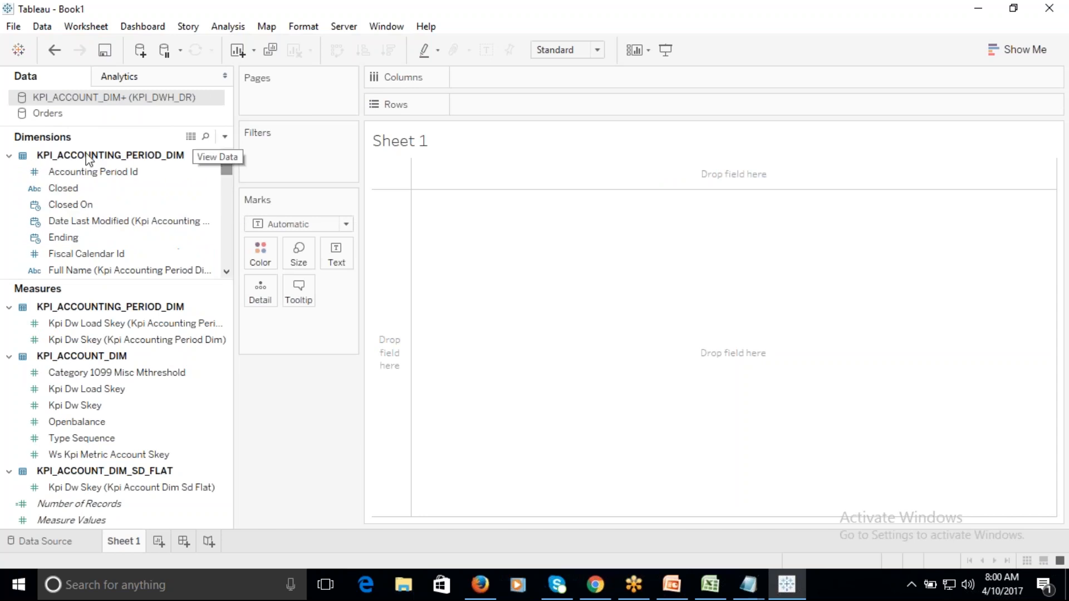
- Collapse the KPI_ACCOUNTING_PERIOD_DIM, KPI_ACCOUNT_DIM, and KPI_ACCOUNT_DIM_SD_FLAT folders under both Dimensions and Measures
{"action": "left_click", "coordinate": [9, 155]}
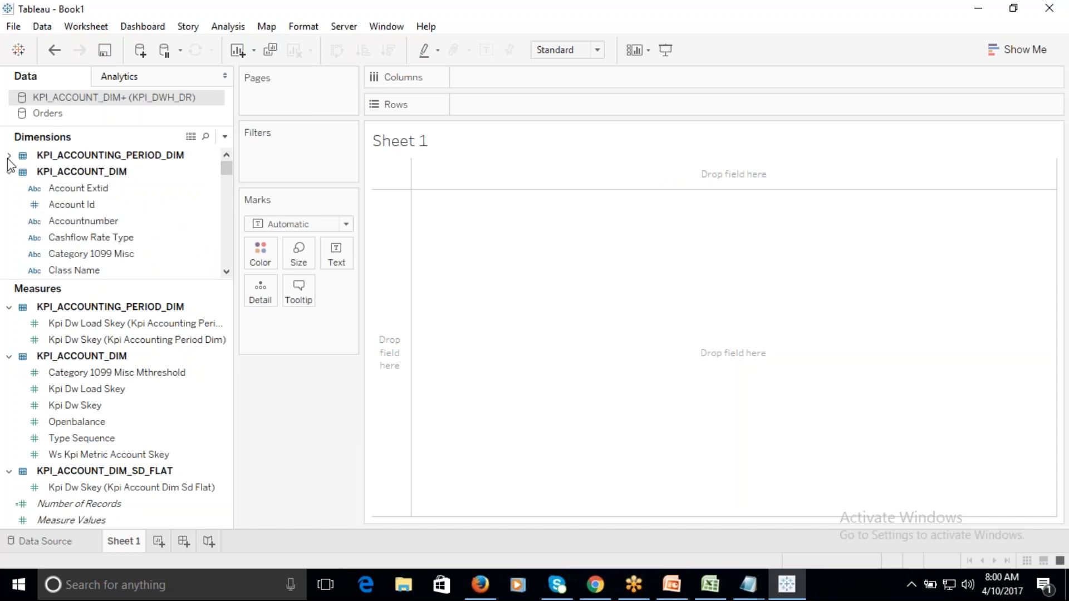
{"action": "left_click", "coordinate": [9, 172]}
{"action": "left_click", "coordinate": [9, 188]}
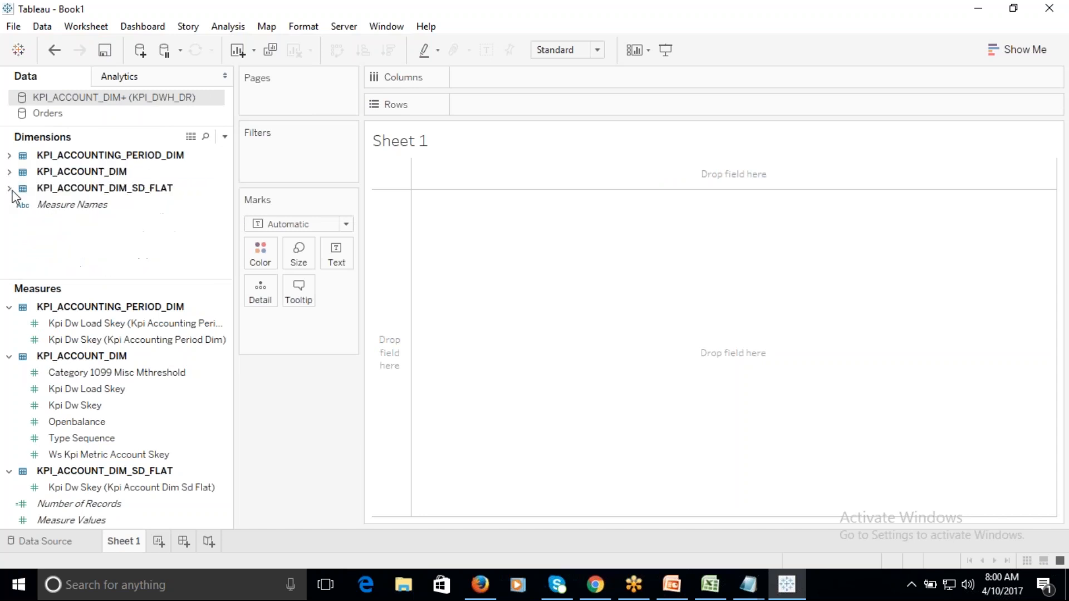
{"action": "left_click", "coordinate": [9, 307]}
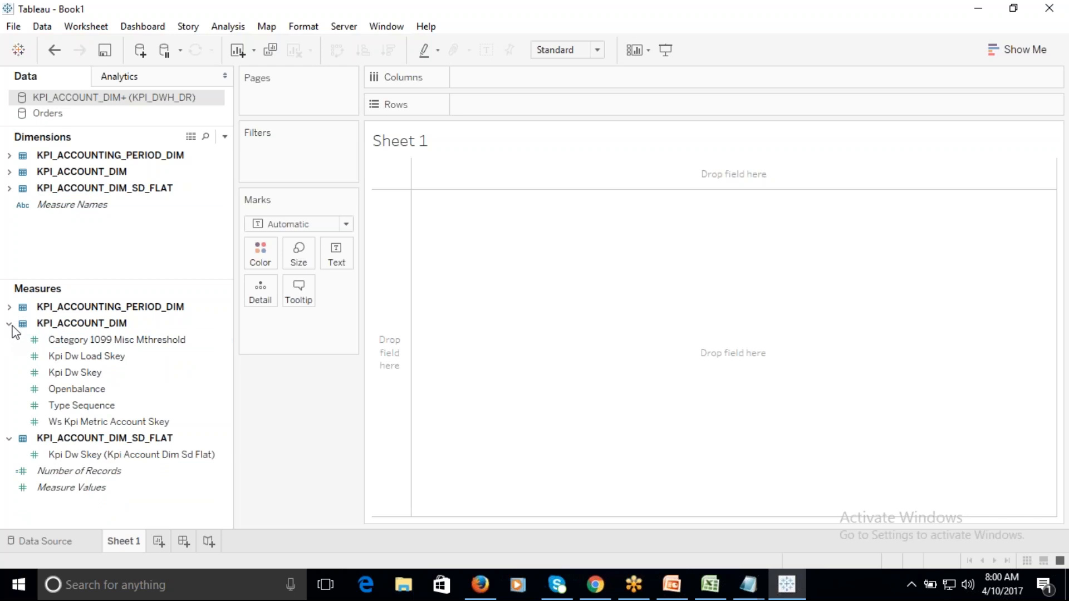
{"action": "left_click", "coordinate": [9, 323]}
{"action": "left_click", "coordinate": [9, 339]}
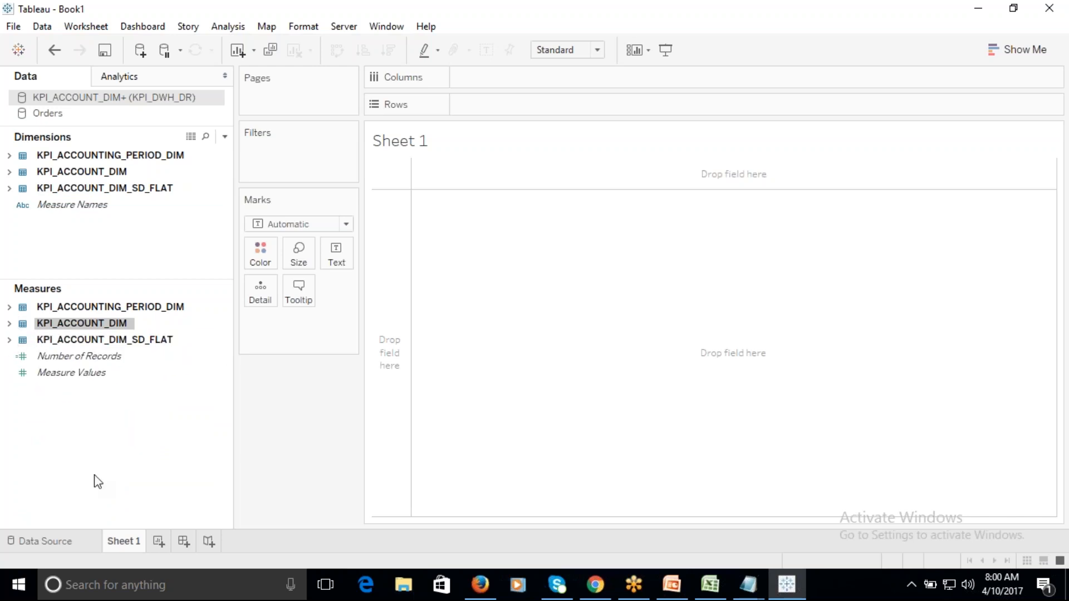
- Return to the data source page, then switch to Notepad and copy the entire SQL statement
{"action": "left_click", "coordinate": [65, 538]}
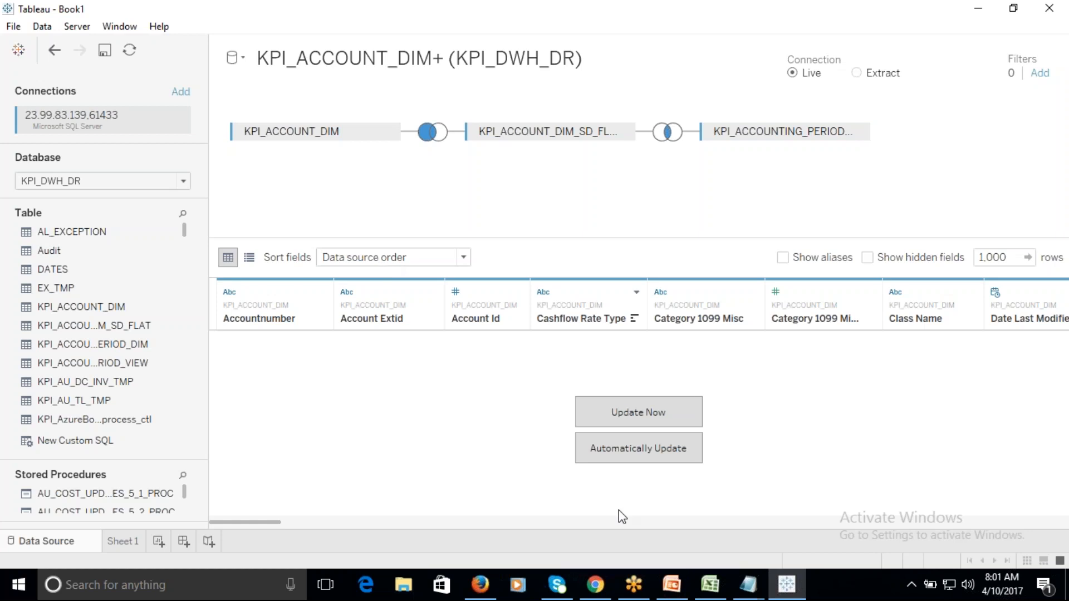
{"action": "mouse_move", "coordinate": [748, 585]}
{"action": "left_click", "coordinate": [884, 547]}
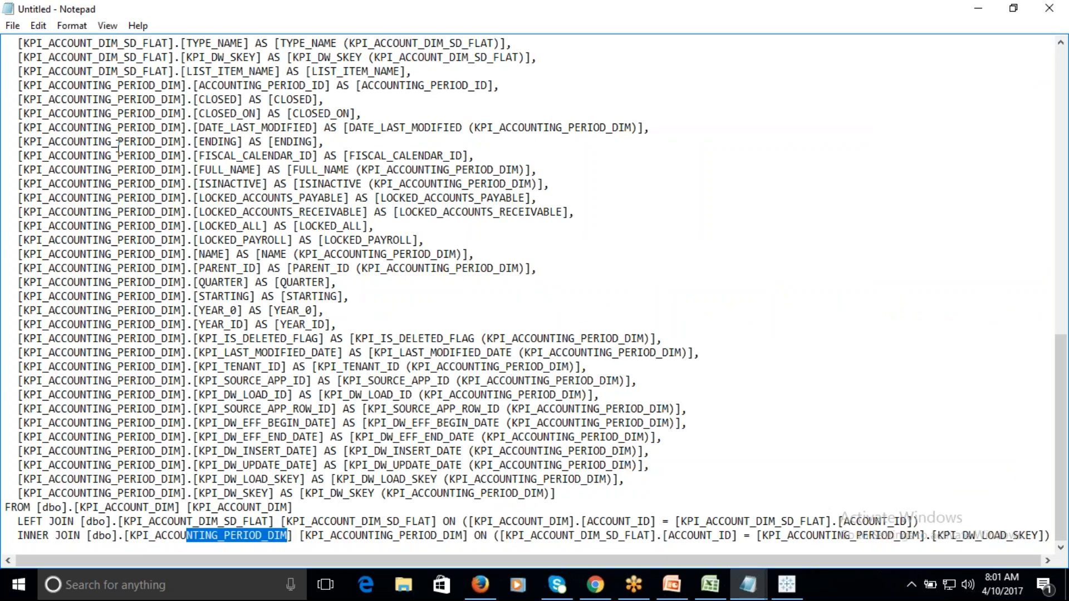
{"action": "scroll", "coordinate": [120, 147], "scroll_direction": "up", "scroll_amount": 2}
{"action": "scroll", "coordinate": [119, 146], "scroll_direction": "up", "scroll_amount": 16}
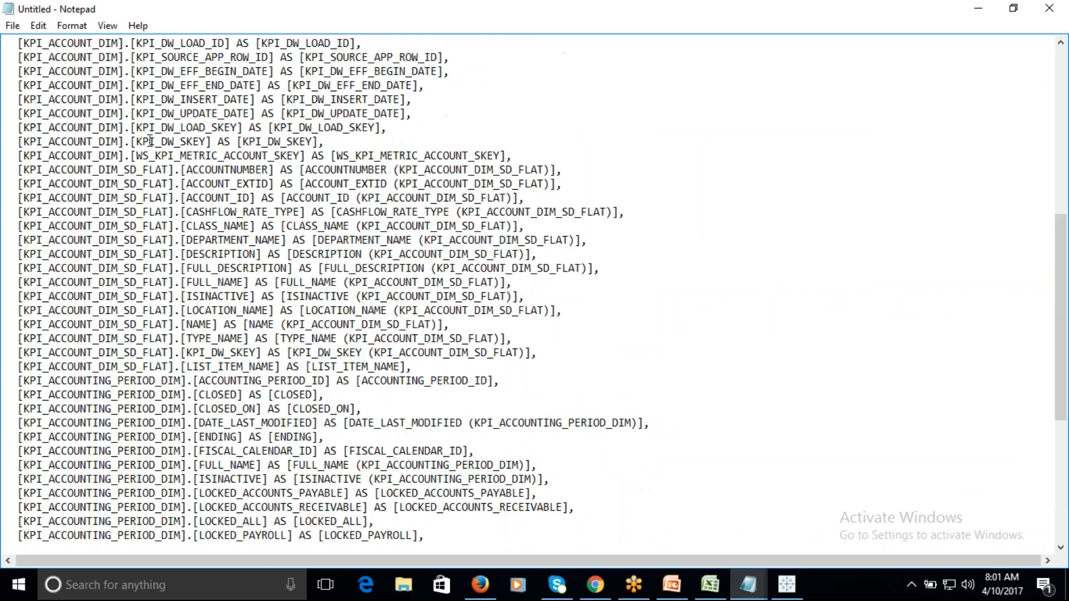
{"action": "left_click_drag", "start_coordinate": [8, 43], "coordinate": [955, 597]}
{"action": "scroll", "coordinate": [213, 78], "scroll_direction": "up", "scroll_amount": 5}
{"action": "scroll", "coordinate": [213, 78], "scroll_direction": "up", "scroll_amount": 10}
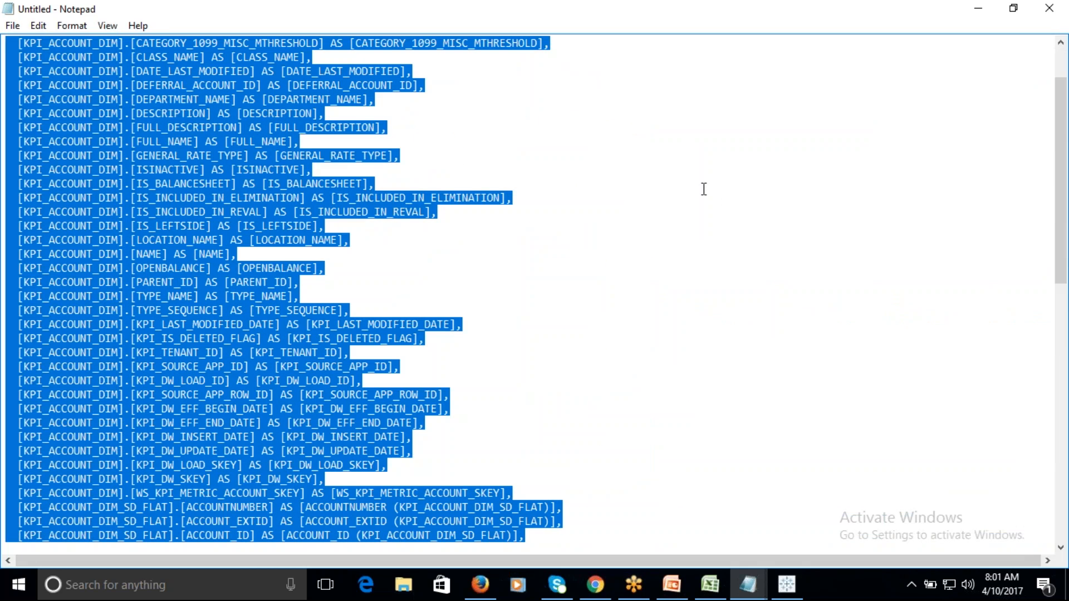
- Switch back to Tableau, edit the KPI_ACCOUNT_DIM+ data source from Sheet 1, and remove the joined tables from its canvas
{"action": "key", "text": "alt+Tab"}
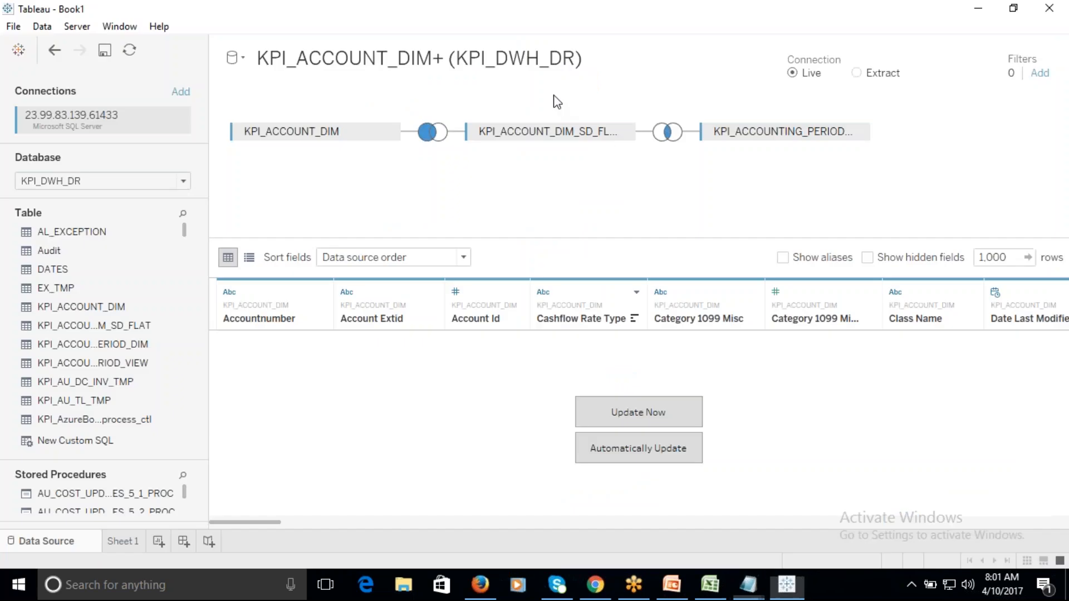
{"action": "left_click", "coordinate": [123, 541]}
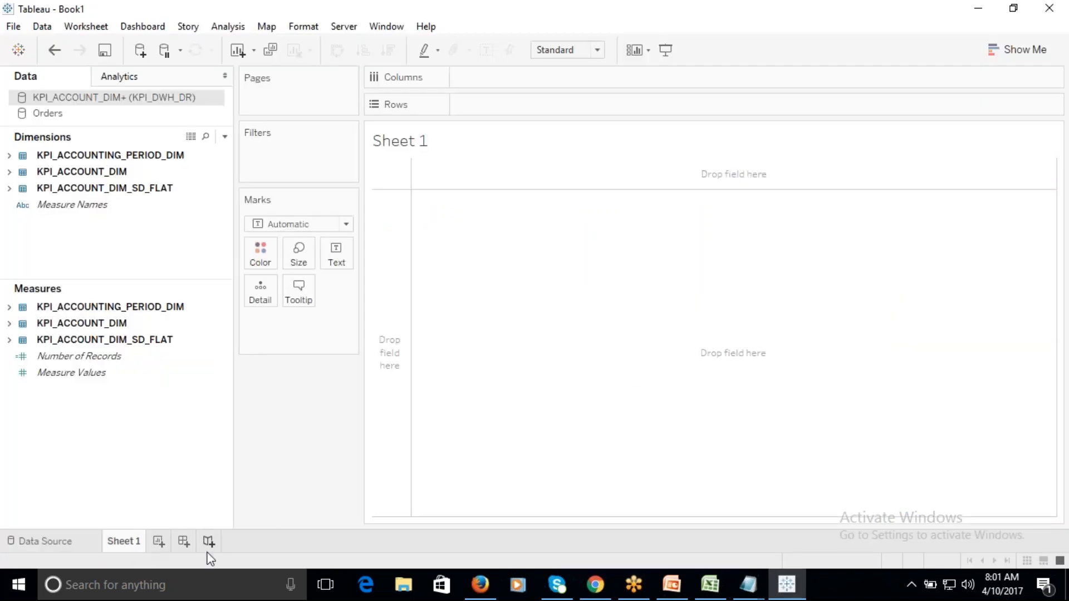
{"action": "left_click", "coordinate": [44, 28]}
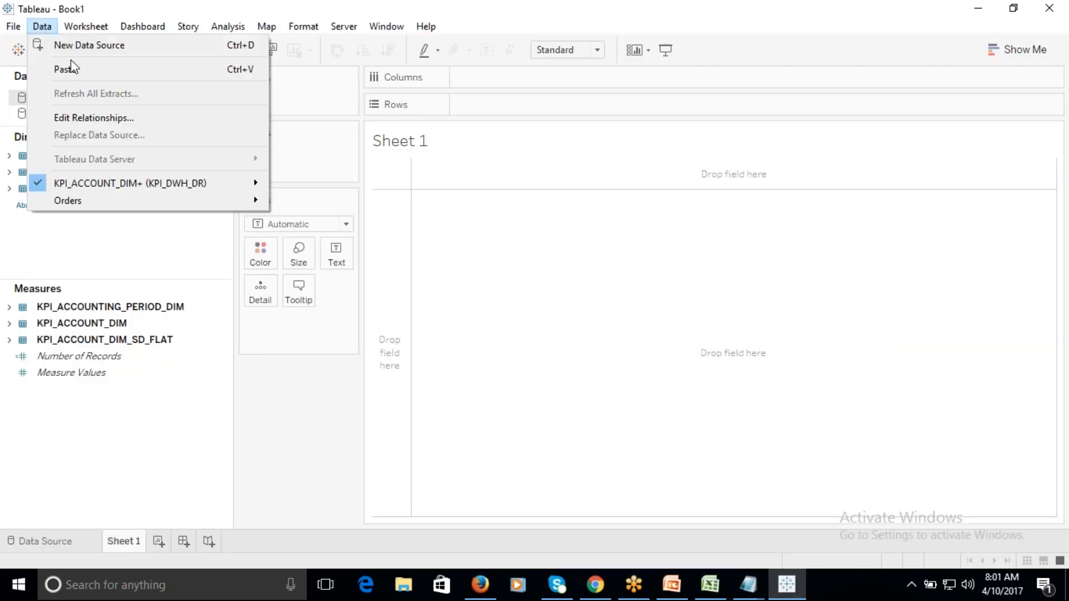
{"action": "left_click", "coordinate": [310, 425]}
{"action": "right_click", "coordinate": [86, 94]}
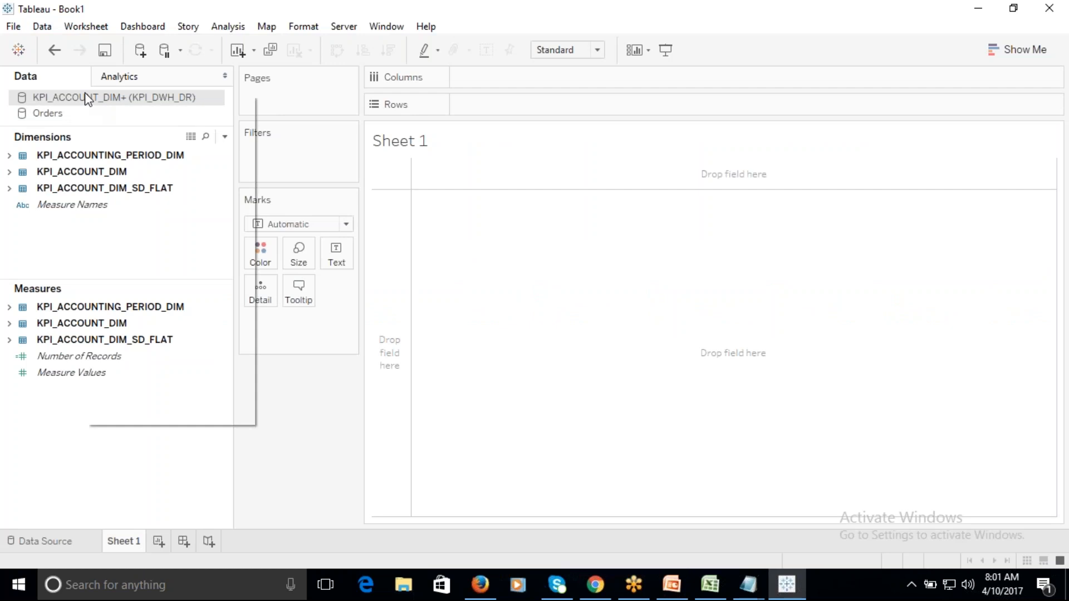
{"action": "left_click", "coordinate": [148, 105]}
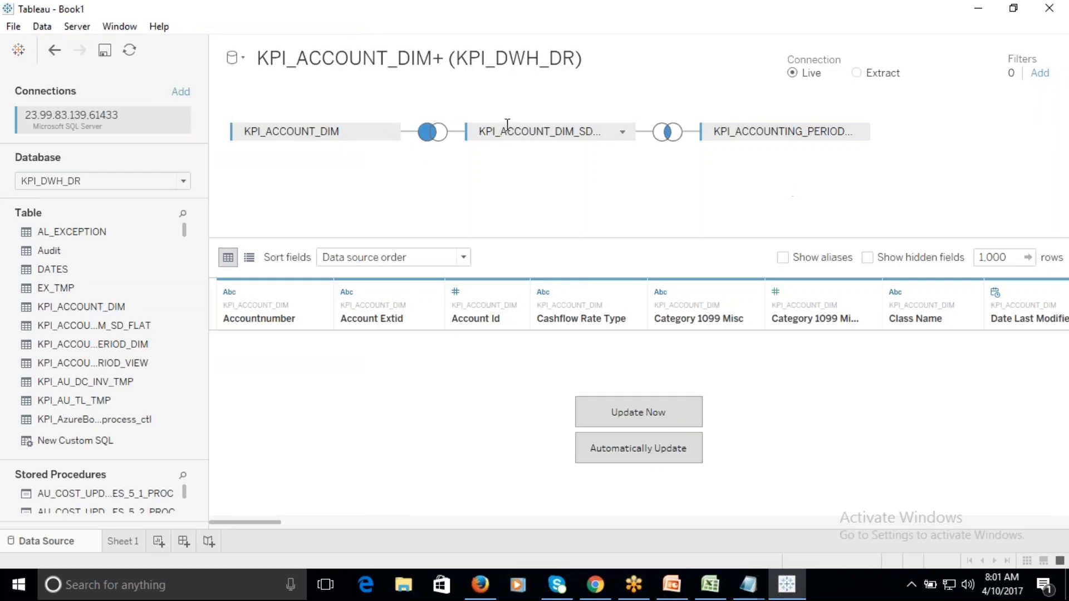
{"action": "left_click", "coordinate": [392, 132]}
{"action": "left_click", "coordinate": [424, 175]}
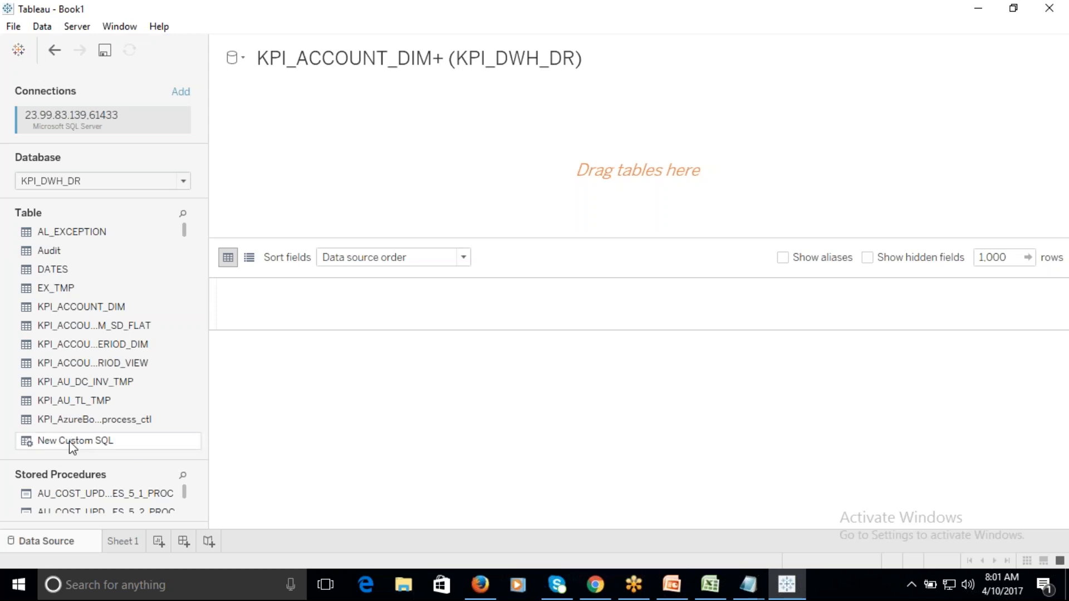
- Add a new custom SQL query to the empty canvas, using the SQL statement copied from Notepad
{"action": "left_click_drag", "start_coordinate": [72, 442], "coordinate": [345, 178]}
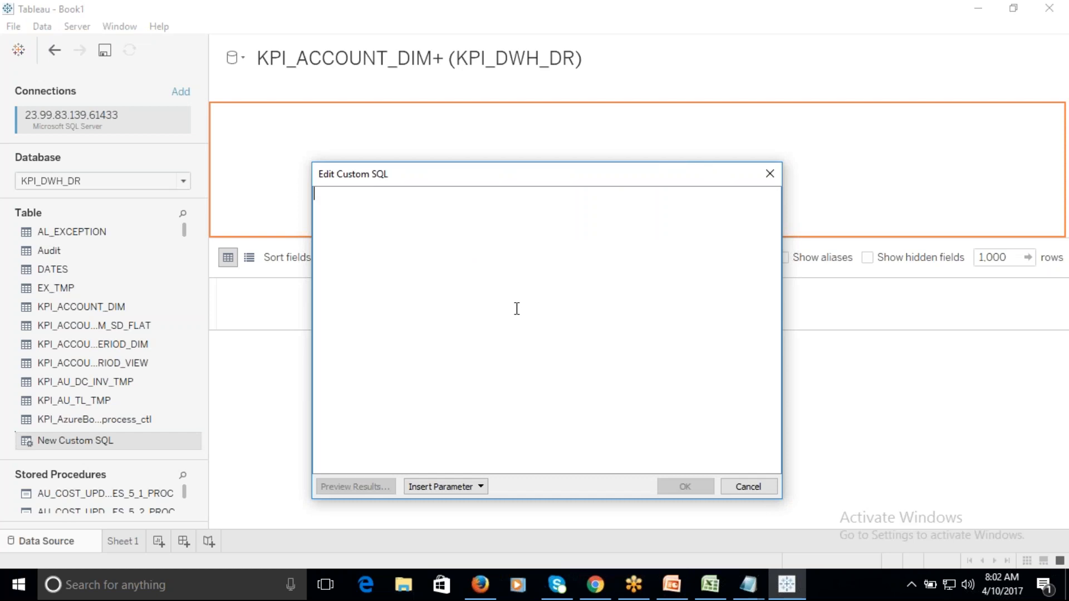
{"action": "key", "text": "ctrl+v"}
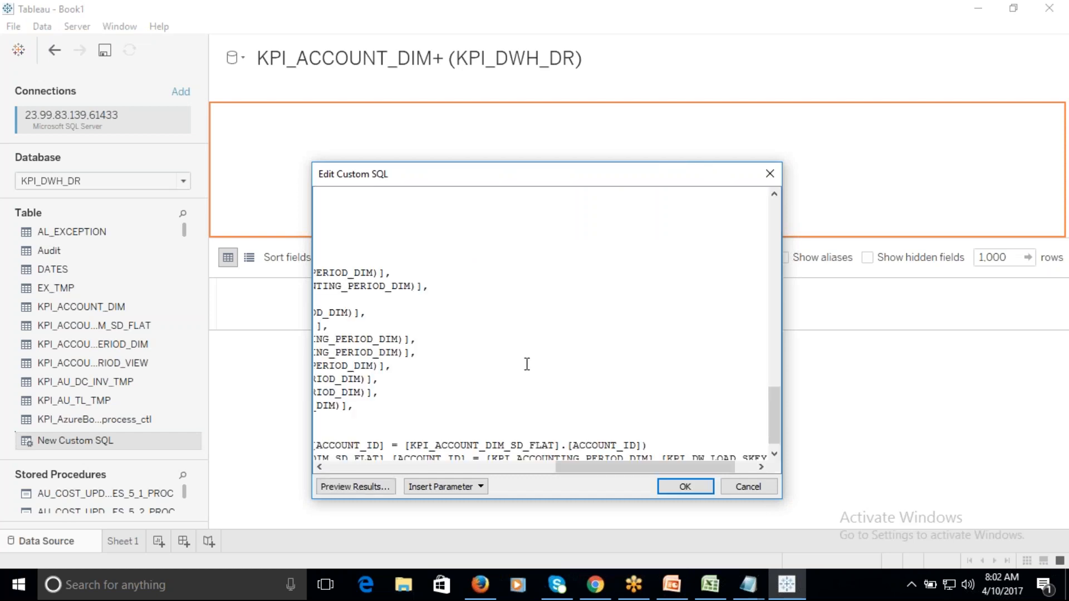
{"action": "left_click_drag", "start_coordinate": [583, 467], "coordinate": [340, 465]}
{"action": "scroll", "coordinate": [454, 319], "scroll_direction": "up", "scroll_amount": 20}
{"action": "scroll", "coordinate": [454, 318], "scroll_direction": "up", "scroll_amount": 2}
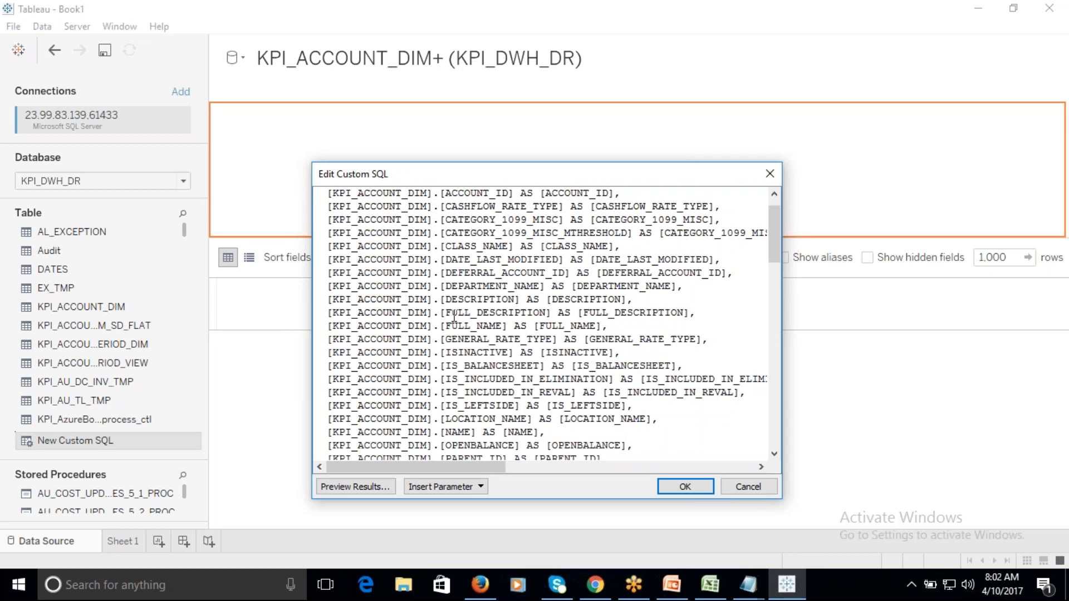
{"action": "left_click", "coordinate": [685, 483]}
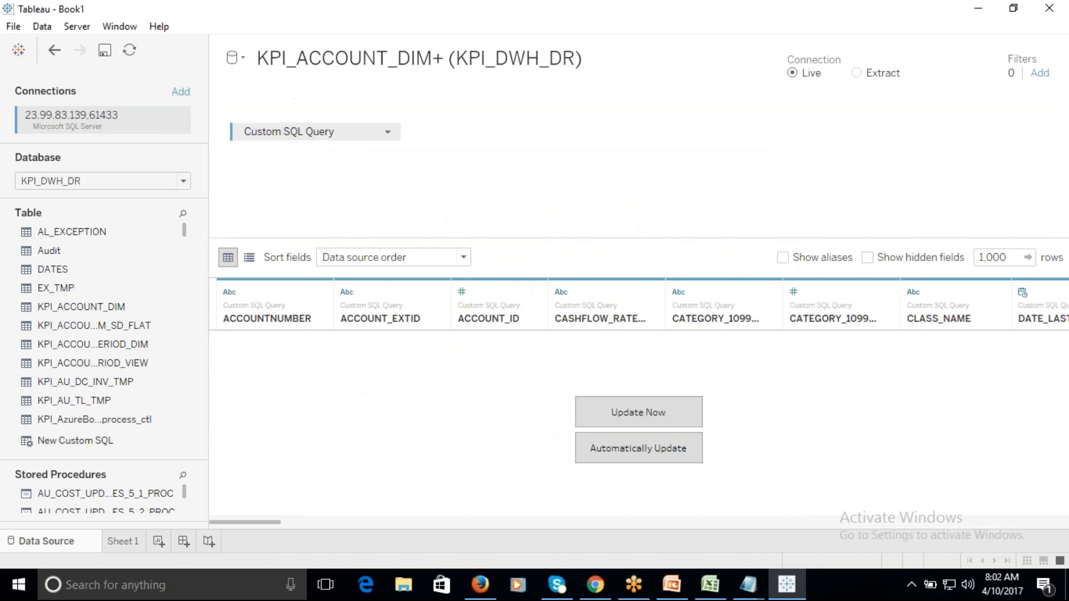
- Rename both the Custom SQL Query table and the data source as Sales
{"action": "double_click", "coordinate": [332, 134]}
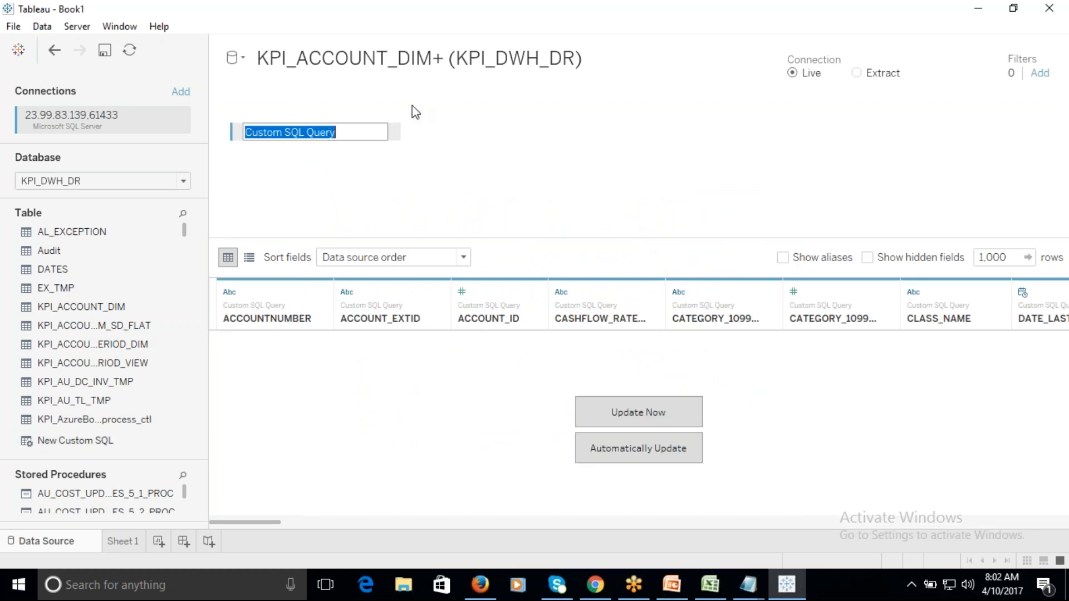
{"action": "type", "text": "Sales"}
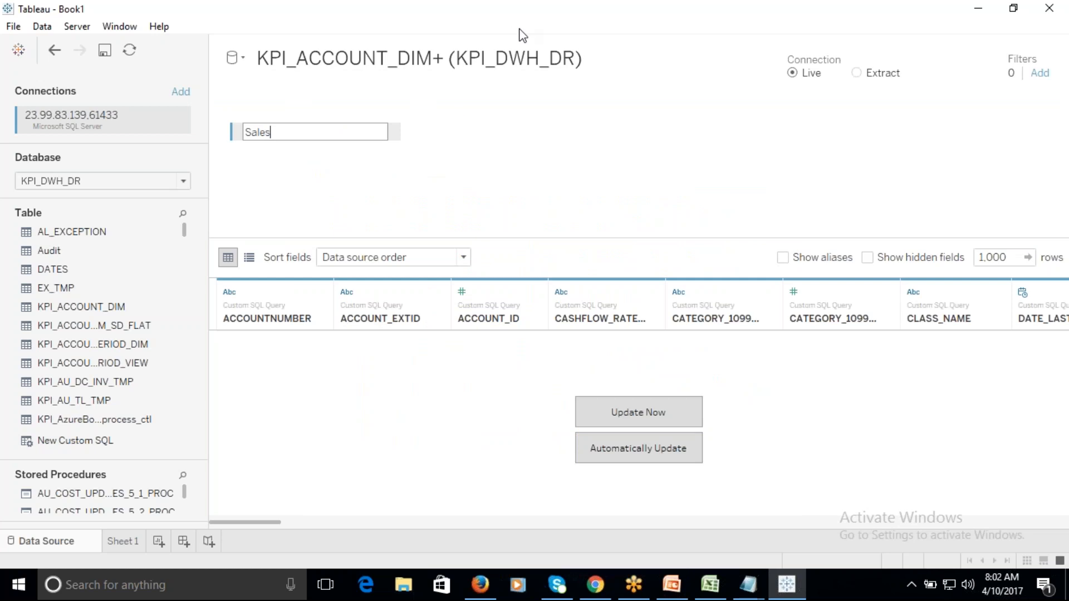
{"action": "left_click", "coordinate": [520, 58]}
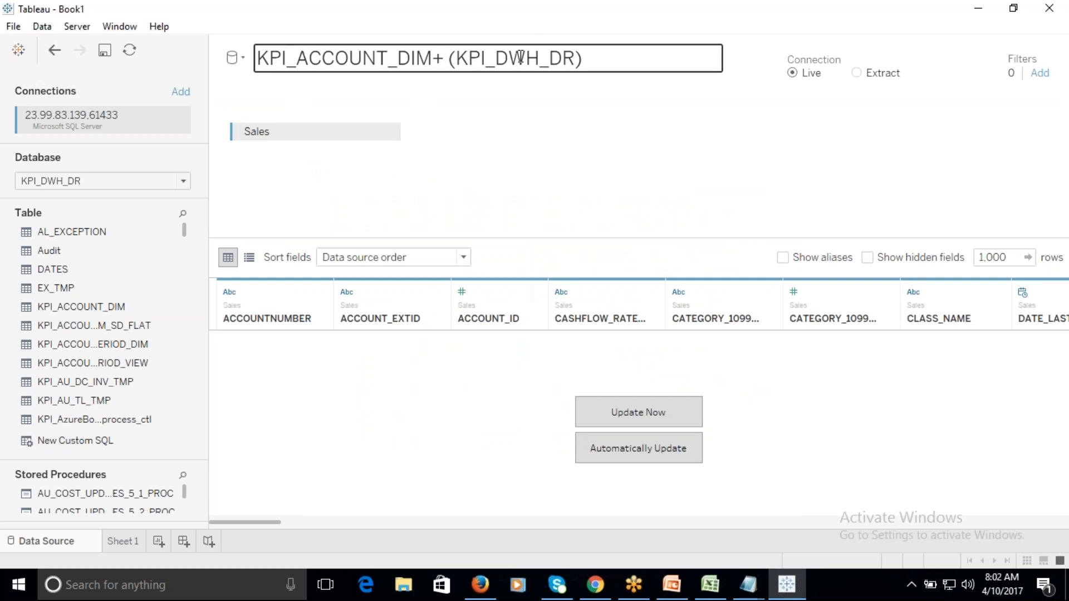
{"action": "left_click", "coordinate": [586, 59]}
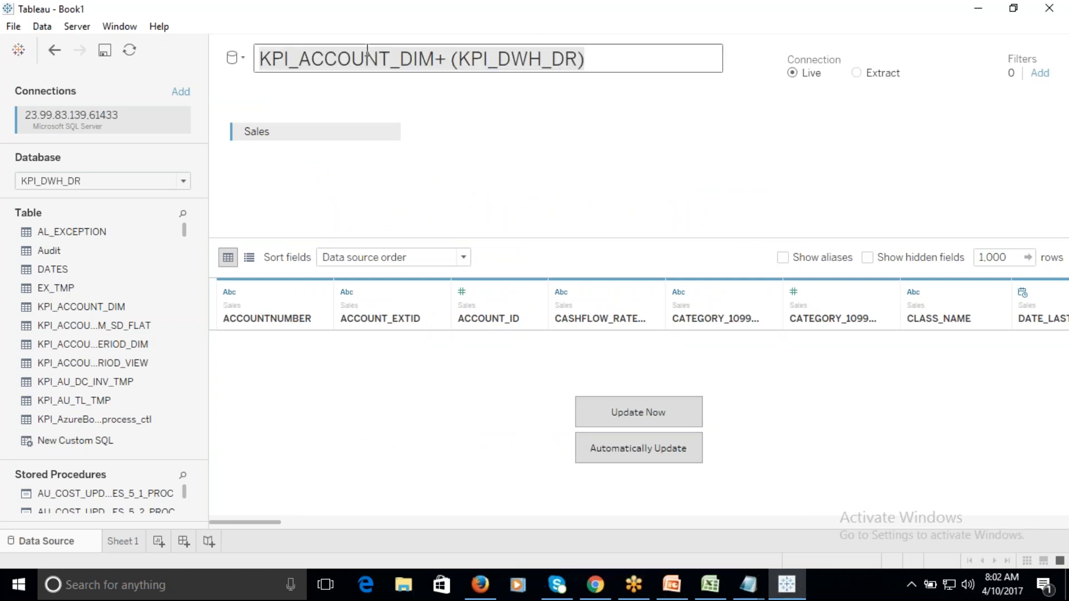
{"action": "key", "text": "ctrl+a"}
{"action": "type", "text": "Sales"}
{"action": "left_click", "coordinate": [522, 142]}
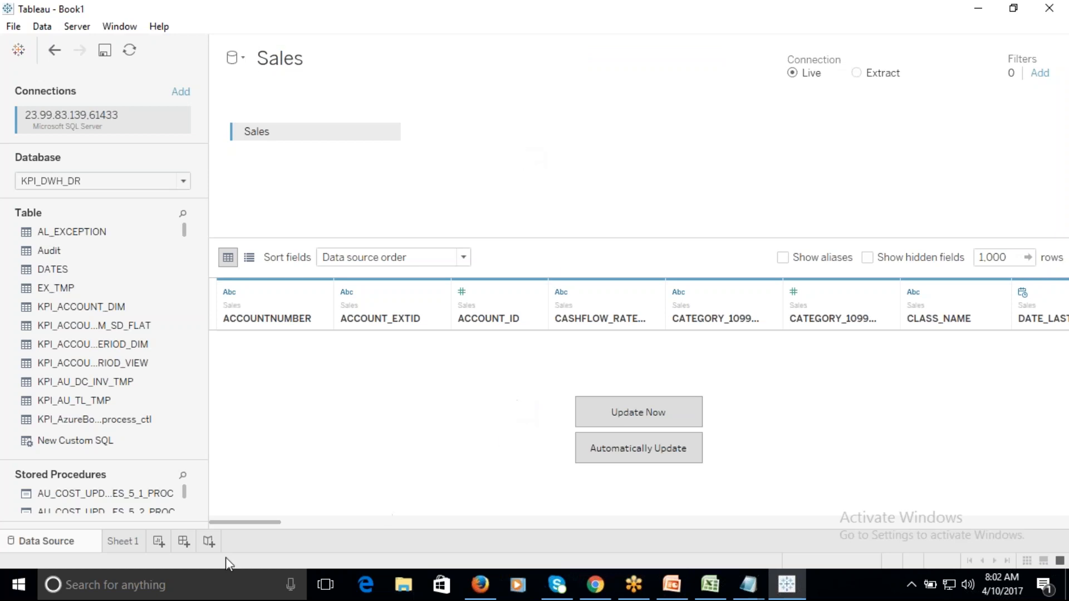
- Browse the Sales measures on Sheet 1 and enlarge the Dimensions area to show more fields
{"action": "left_click", "coordinate": [121, 543]}
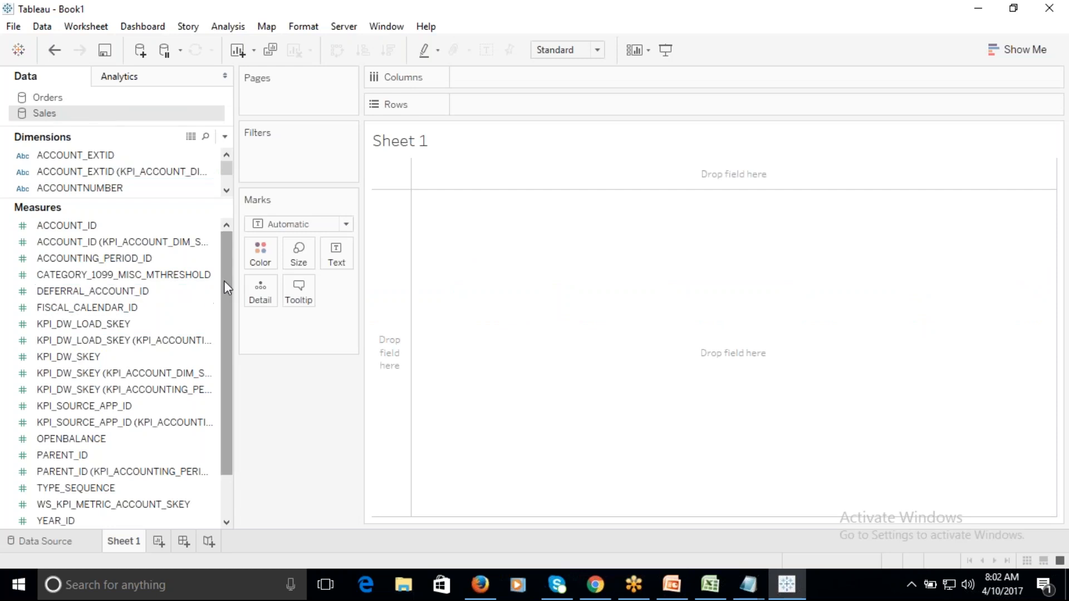
{"action": "scroll", "coordinate": [233, 320], "scroll_direction": "down", "scroll_amount": 1}
{"action": "left_click_drag", "start_coordinate": [230, 315], "coordinate": [218, 555]}
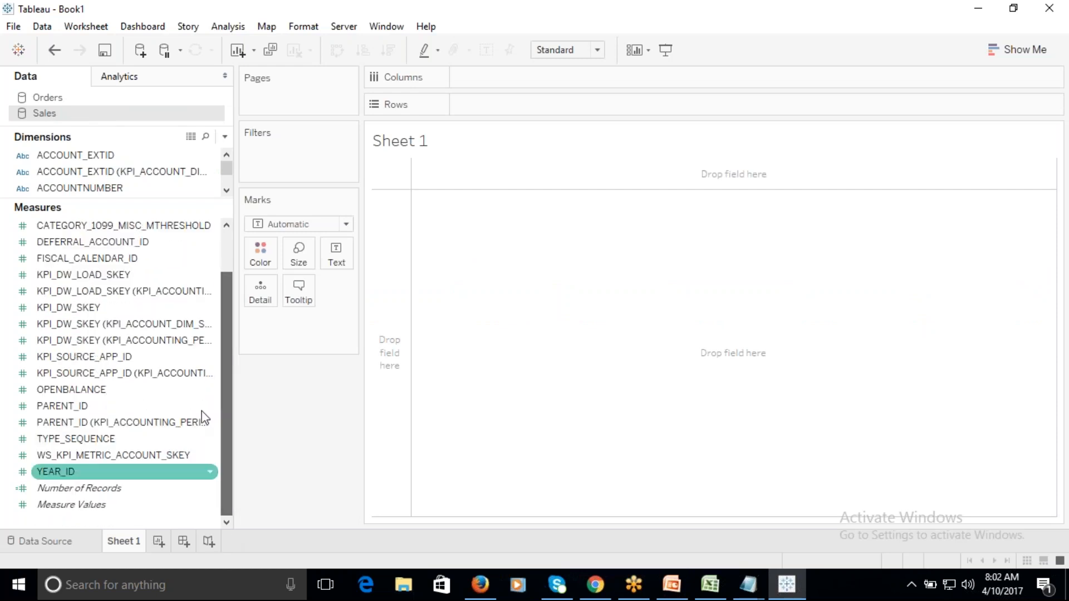
{"action": "left_click_drag", "start_coordinate": [108, 222], "coordinate": [109, 384]}
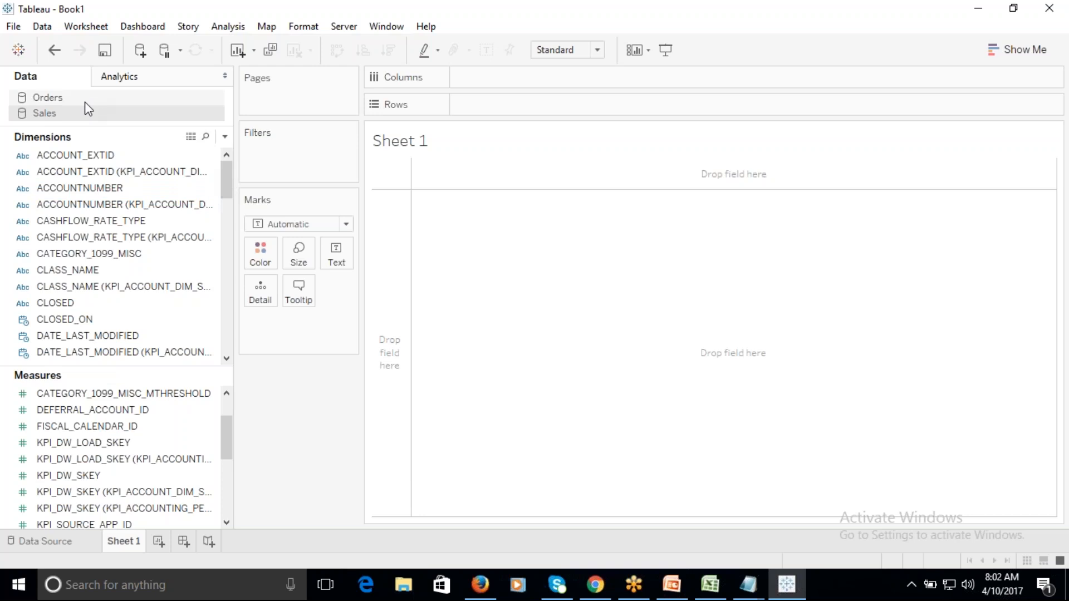
- View the Sales data source's edit page, then return to Sheet 1 and look over its dimensions
{"action": "right_click", "coordinate": [69, 110]}
{"action": "left_click", "coordinate": [127, 120]}
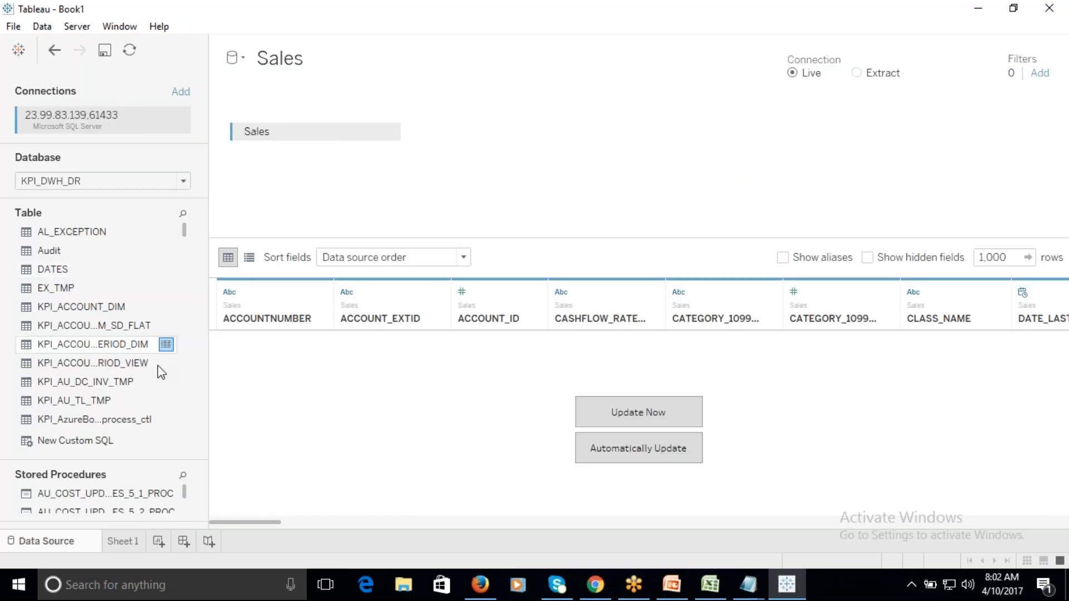
{"action": "left_click", "coordinate": [125, 542]}
{"action": "left_click", "coordinate": [107, 156]}
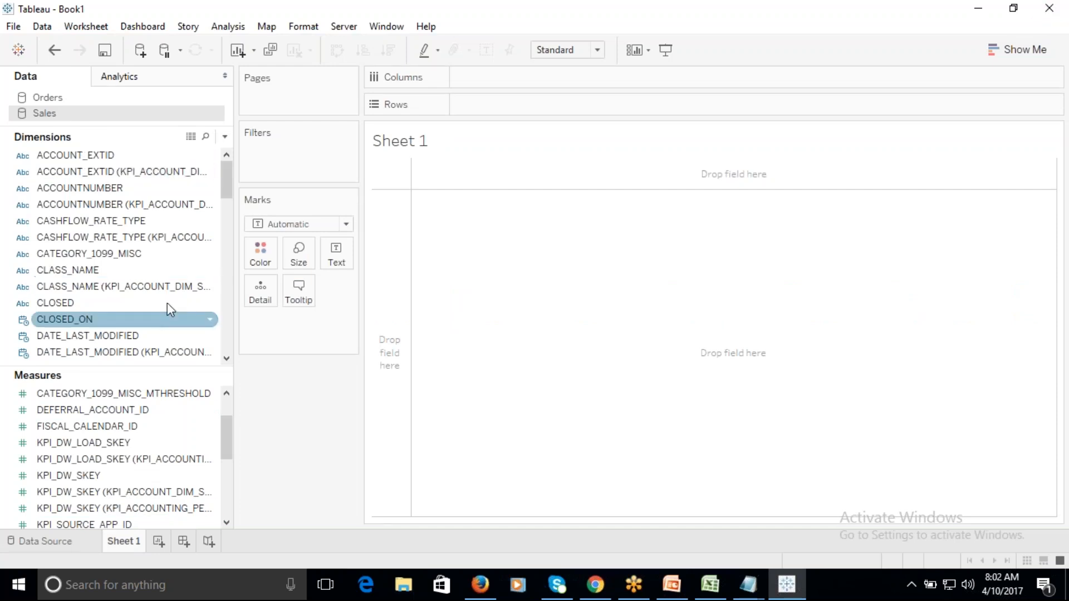
{"action": "left_click_drag", "start_coordinate": [227, 177], "coordinate": [221, 154]}
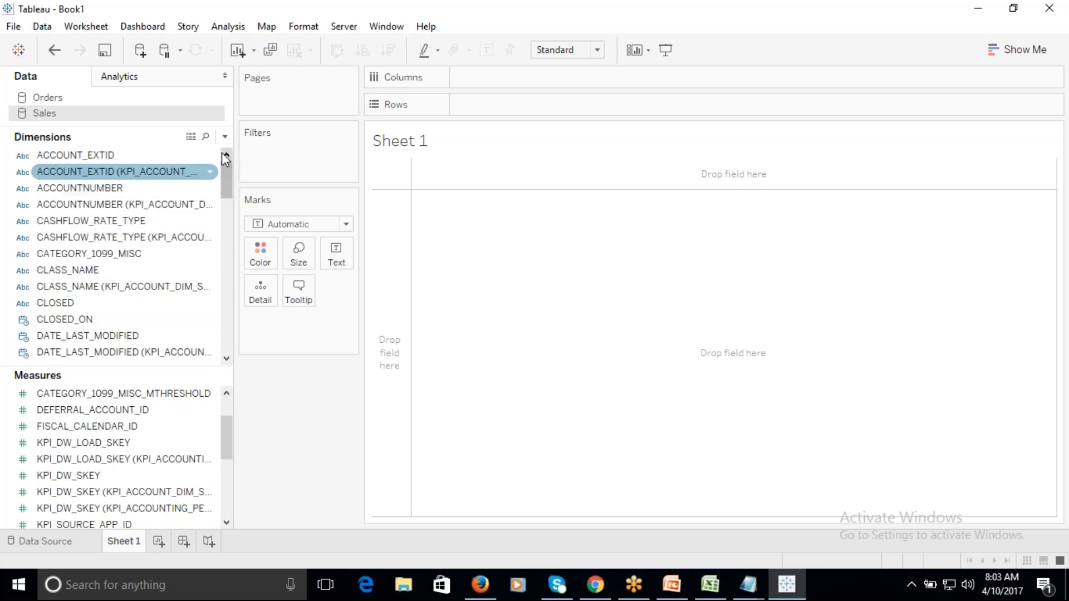
- Look up the field description of the ACCOUNT_EXTID dimension, including its remote column, and close it
{"action": "right_click", "coordinate": [105, 156]}
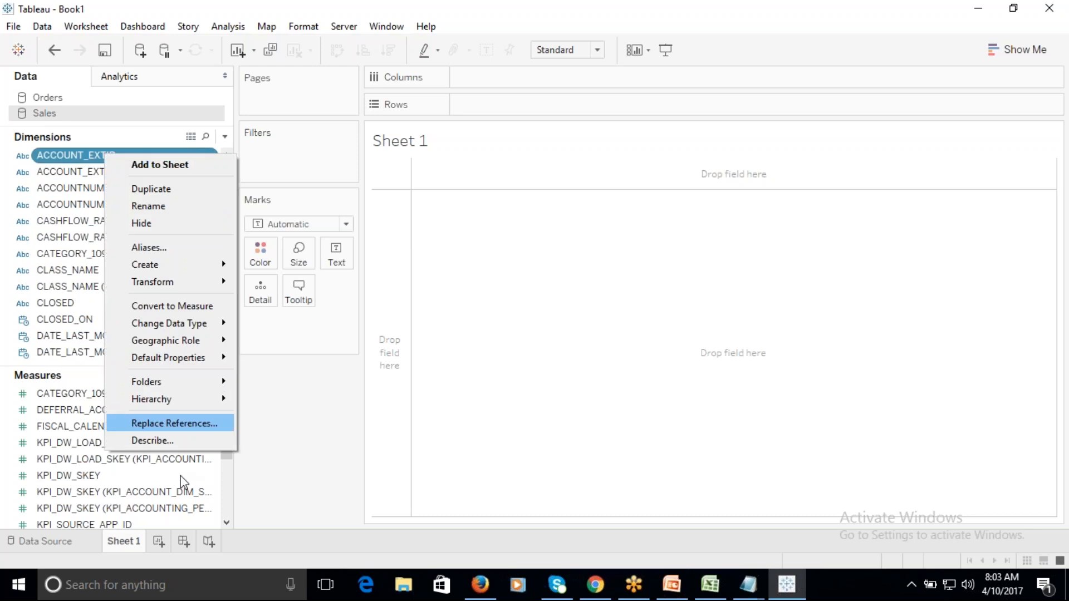
{"action": "left_click", "coordinate": [149, 442]}
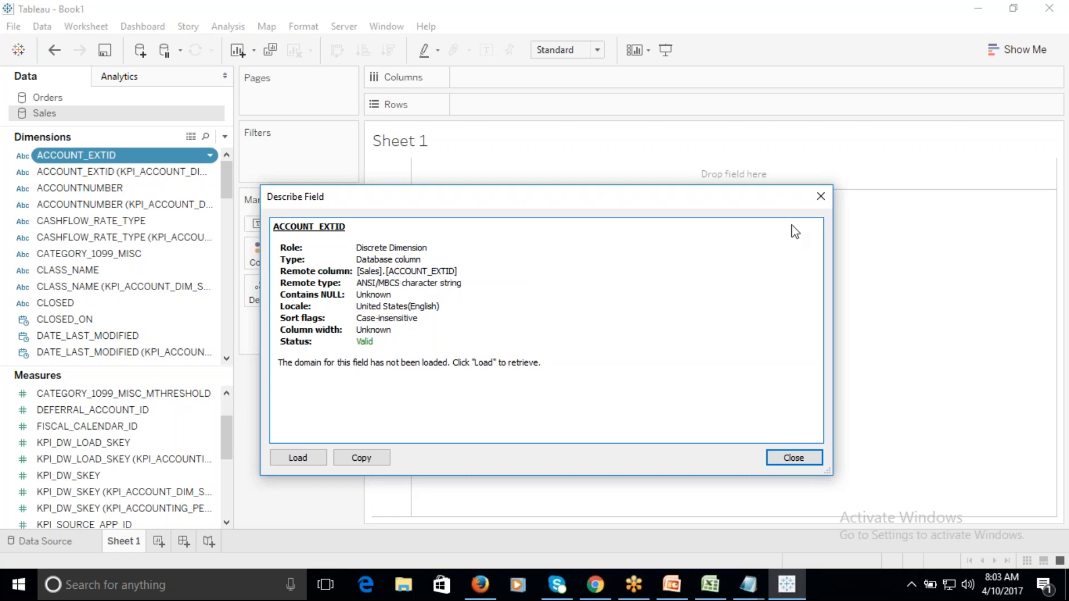
{"action": "left_click", "coordinate": [821, 196]}
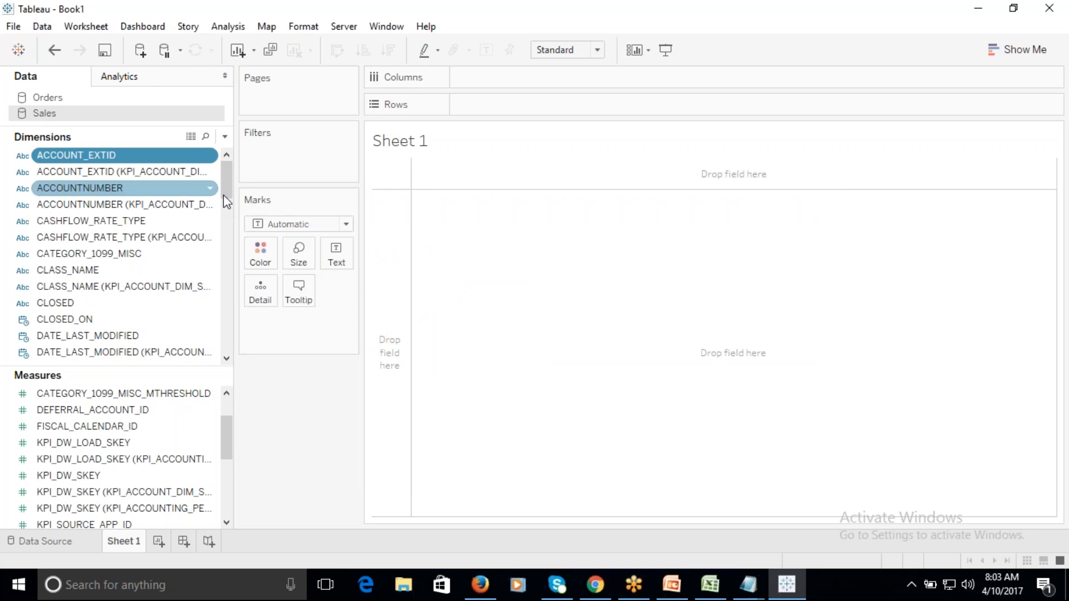
- Widen the Data pane to show full field names and compare ACCOUNT_EXTID with ACCOUNT_EXTID (KPI_ACCOUNT_DIM_SD_FLAT)
{"action": "left_click_drag", "start_coordinate": [236, 209], "coordinate": [330, 211]}
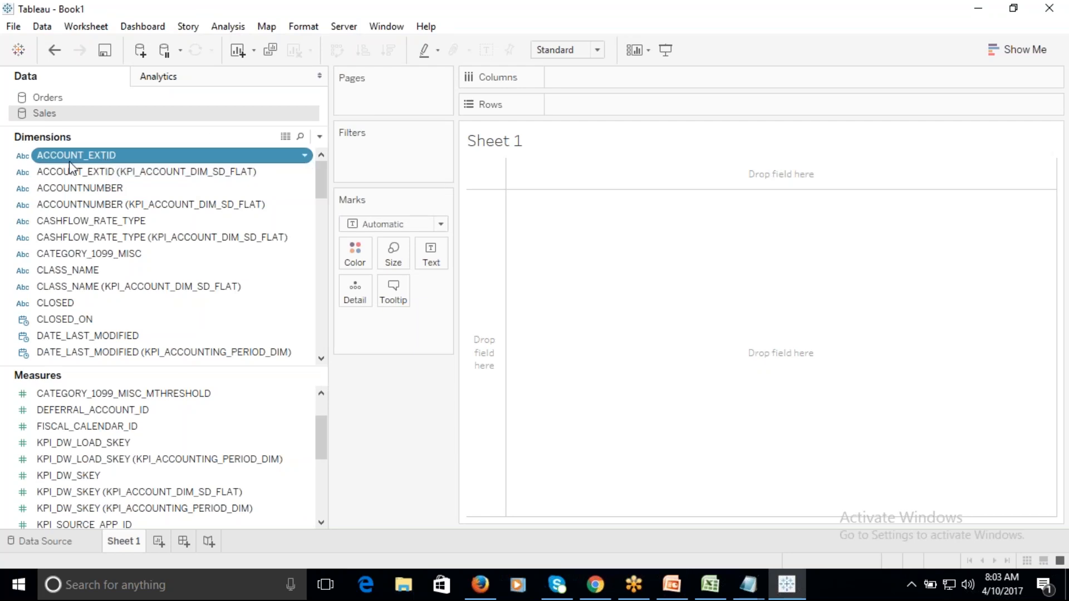
{"action": "left_click", "coordinate": [106, 173], "text": "ctrl"}
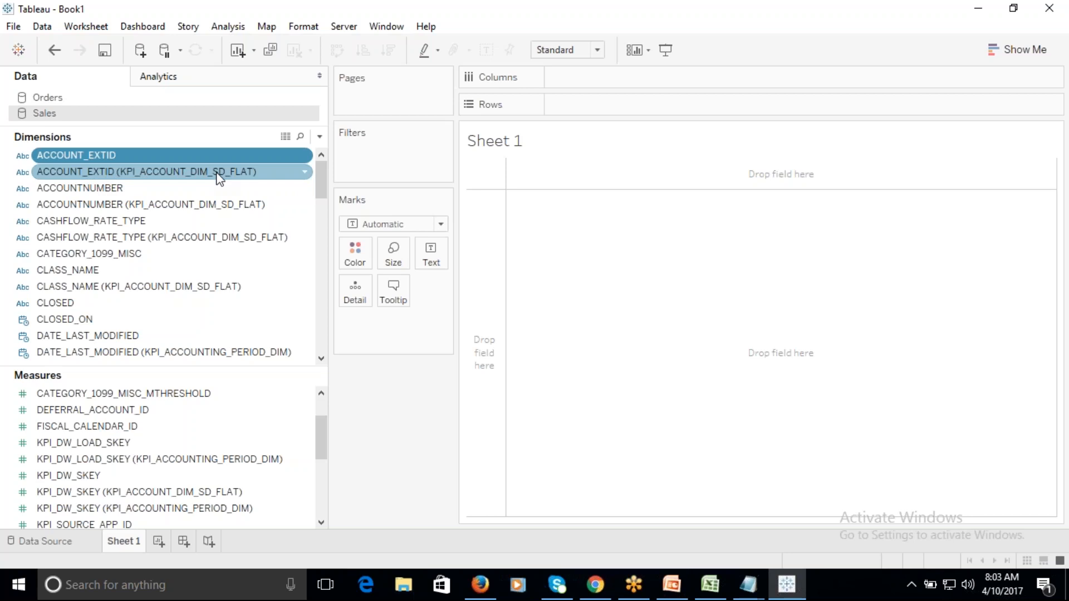
{"action": "left_click", "coordinate": [116, 156]}
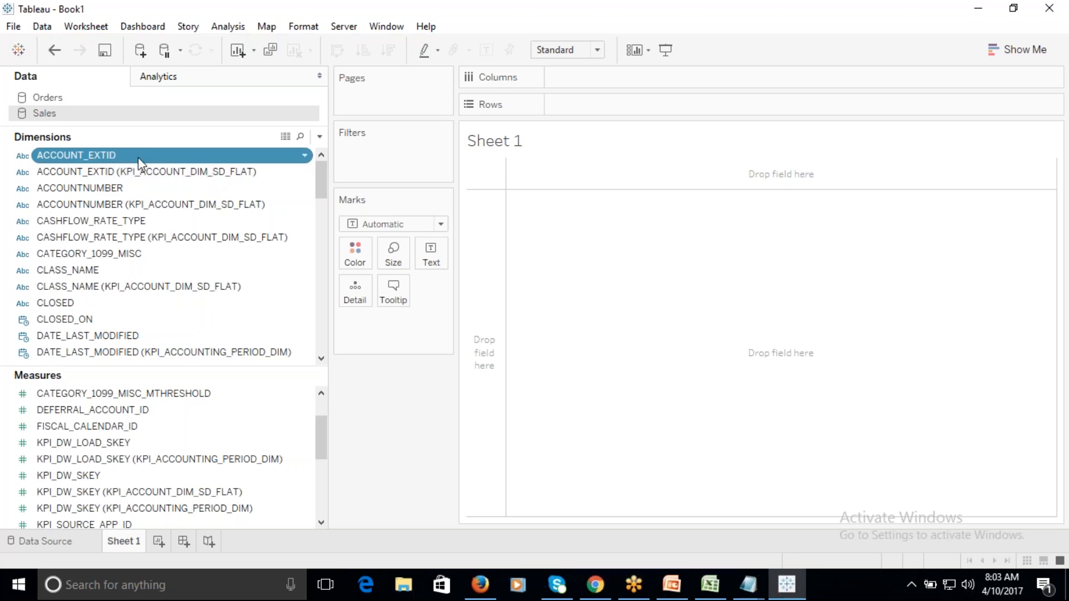
{"action": "left_click", "coordinate": [244, 177], "text": "ctrl"}
- Undo the Sales renames and the custom SQL query until the data source shows the three joined KPI tables again
{"action": "left_click", "coordinate": [63, 539]}
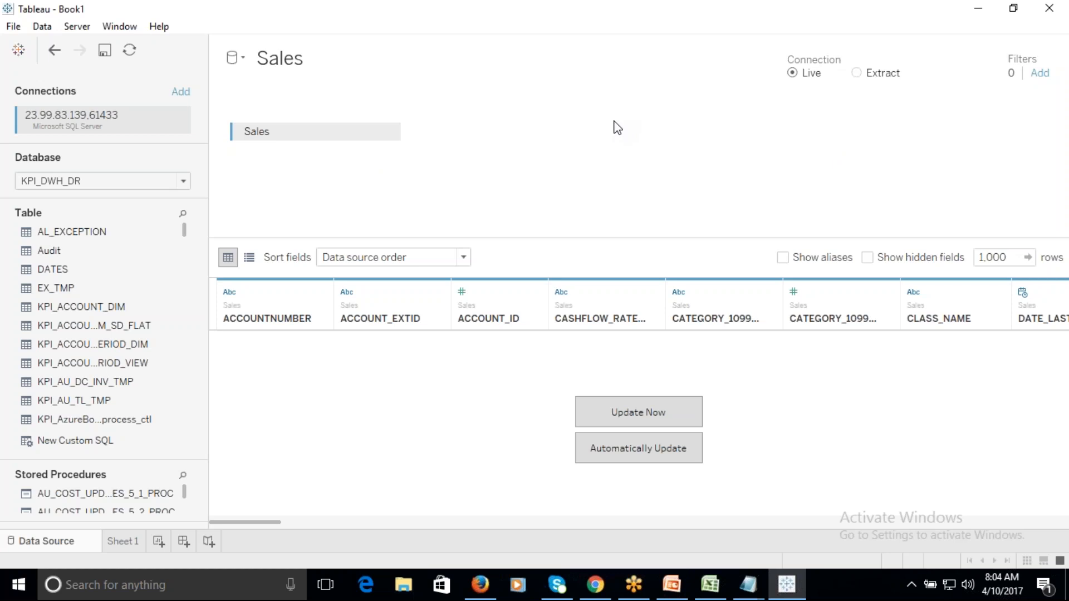
{"action": "left_click", "coordinate": [55, 51]}
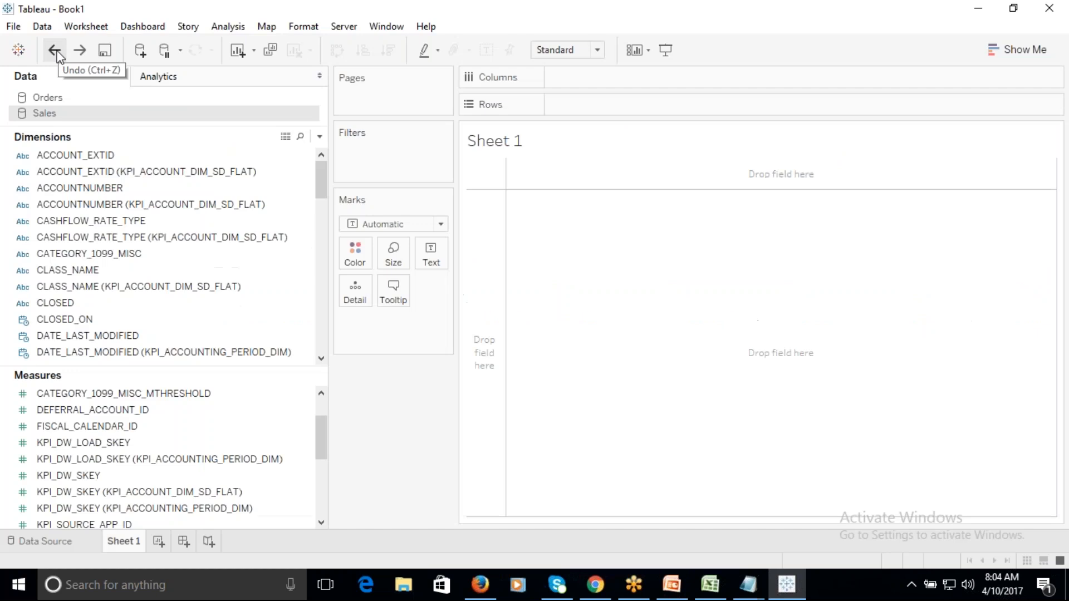
{"action": "left_click", "coordinate": [55, 51]}
{"action": "left_click", "coordinate": [55, 51]}
{"action": "left_click", "coordinate": [55, 51]}
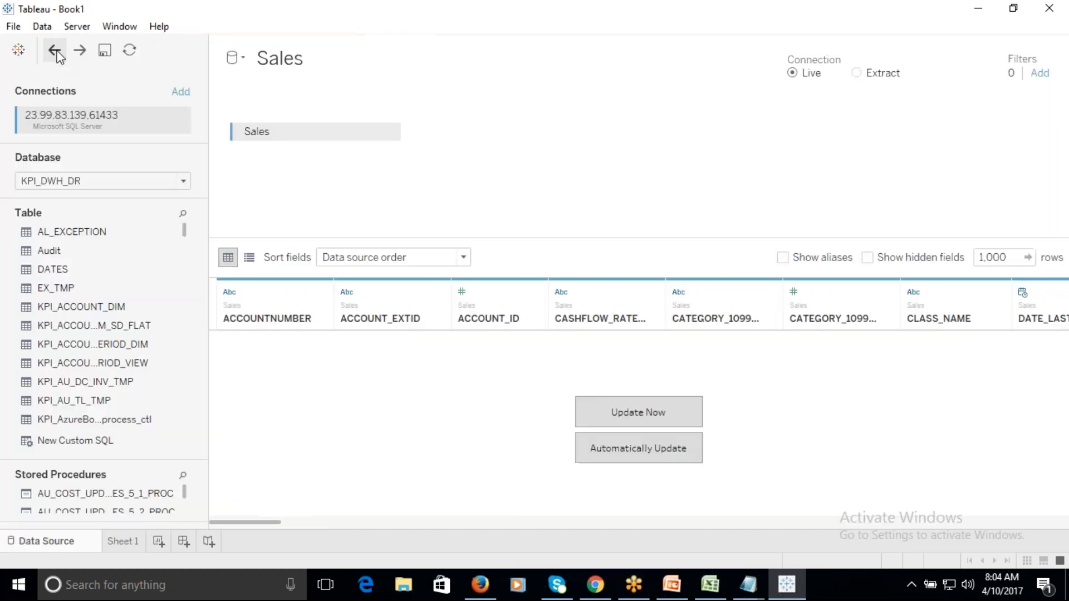
{"action": "left_click", "coordinate": [55, 51]}
{"action": "left_click", "coordinate": [58, 52]}
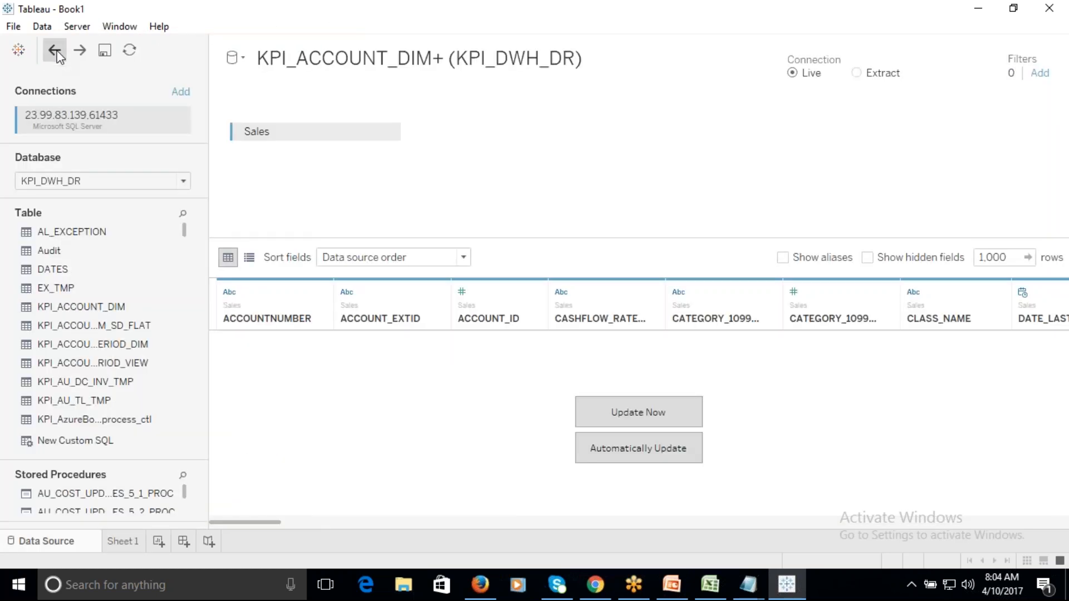
{"action": "left_click", "coordinate": [57, 52]}
{"action": "left_click", "coordinate": [62, 49]}
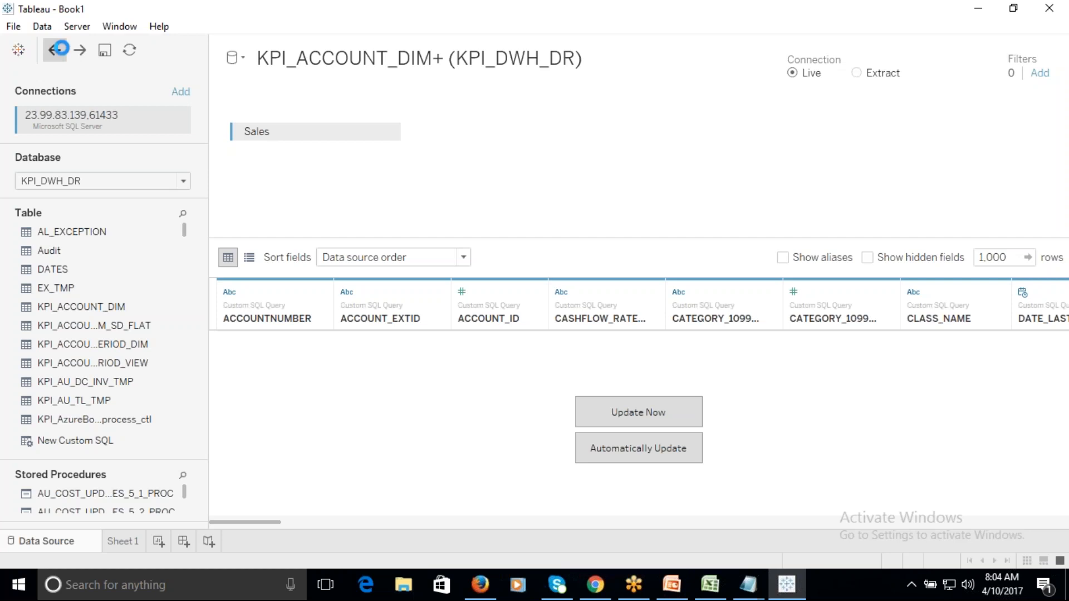
{"action": "left_click", "coordinate": [53, 51]}
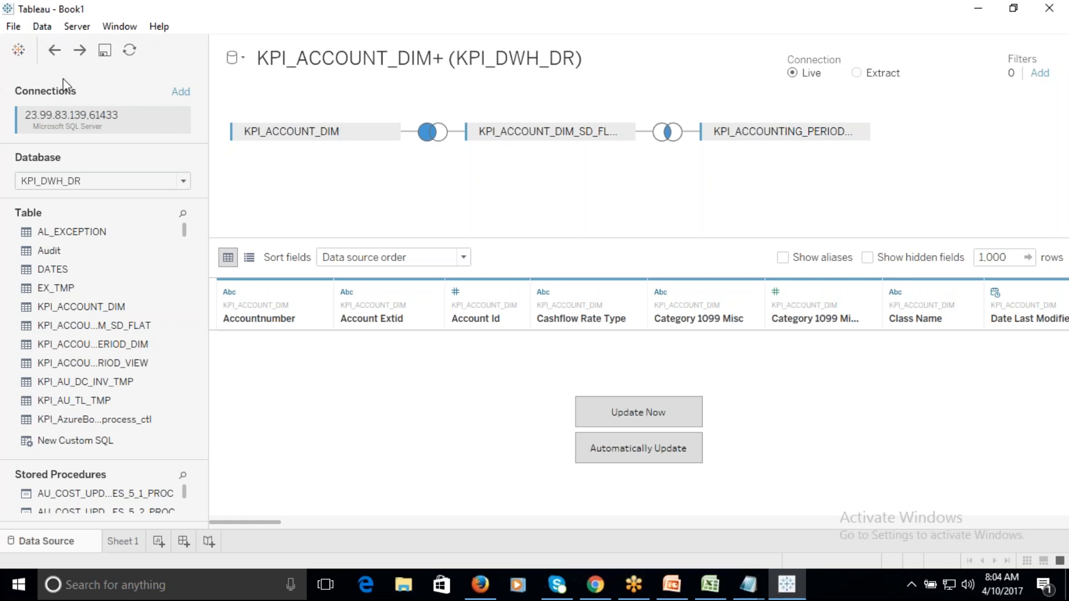
- Start a new data source and look through the full list of server connectors down to Other Databases (ODBC)
{"action": "left_click", "coordinate": [42, 26]}
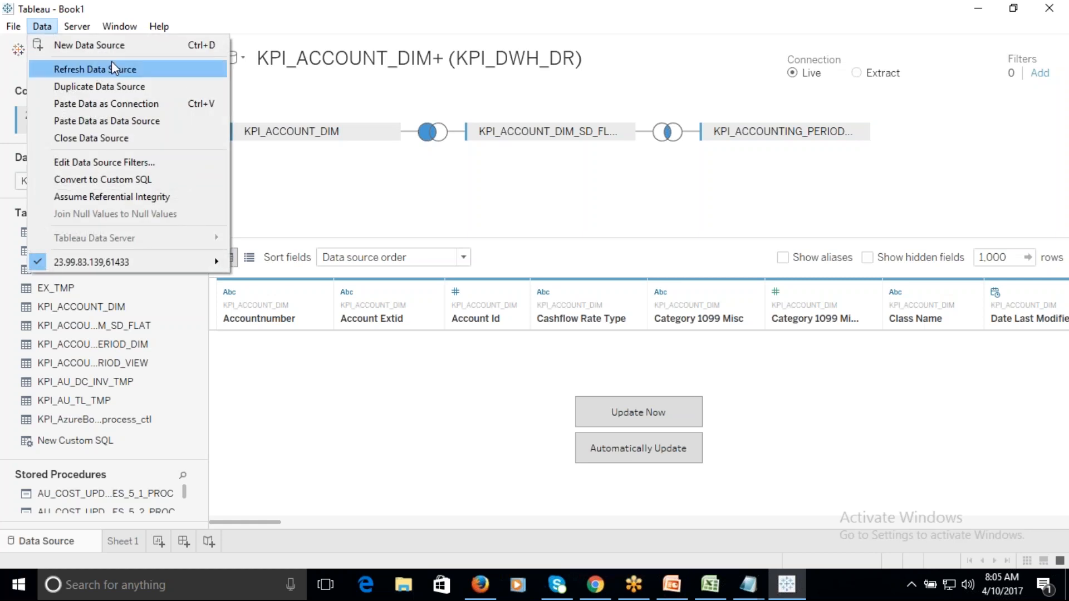
{"action": "left_click", "coordinate": [91, 47]}
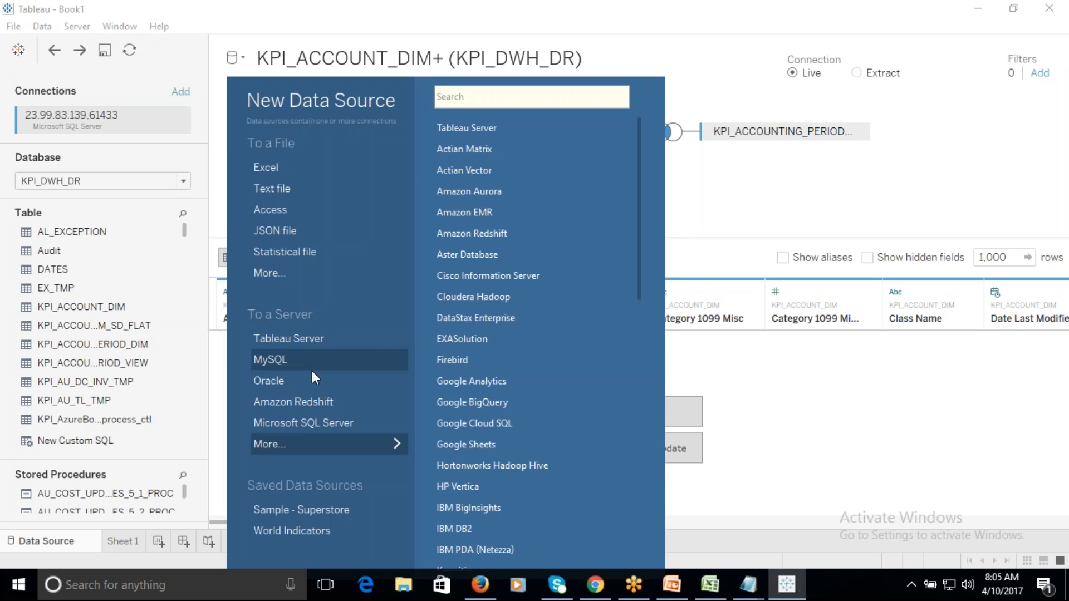
{"action": "left_click", "coordinate": [387, 441]}
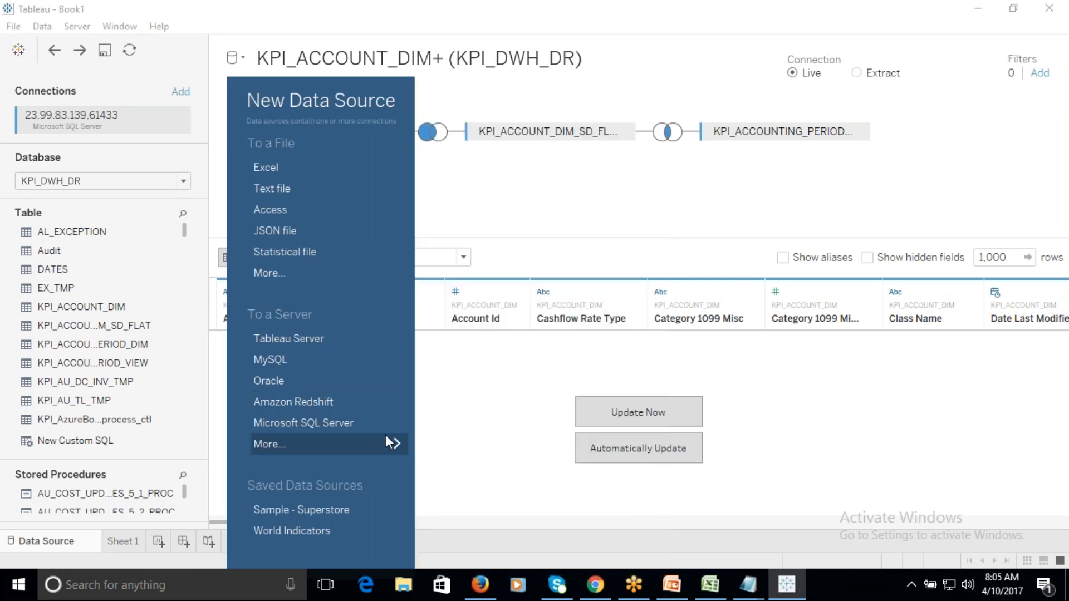
{"action": "left_click", "coordinate": [397, 440]}
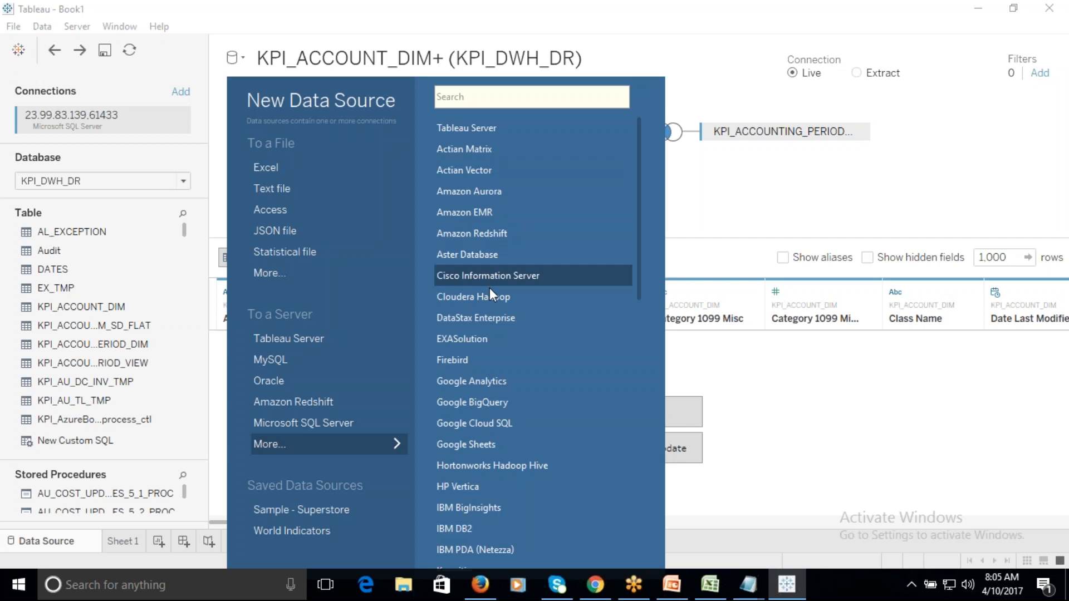
{"action": "scroll", "coordinate": [499, 298], "scroll_direction": "down", "scroll_amount": 1}
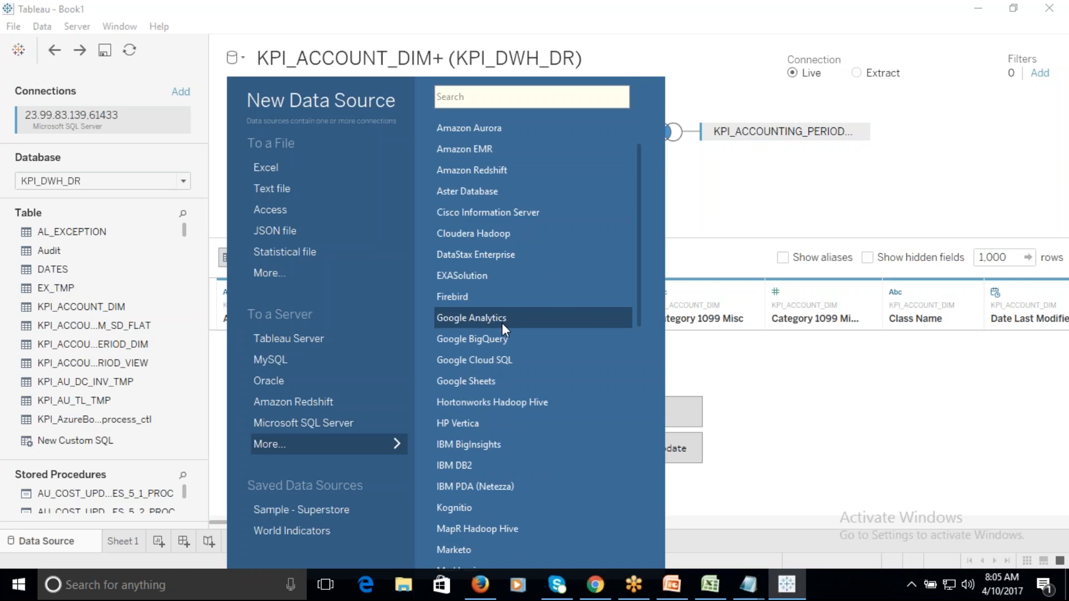
{"action": "scroll", "coordinate": [503, 325], "scroll_direction": "down", "scroll_amount": 2}
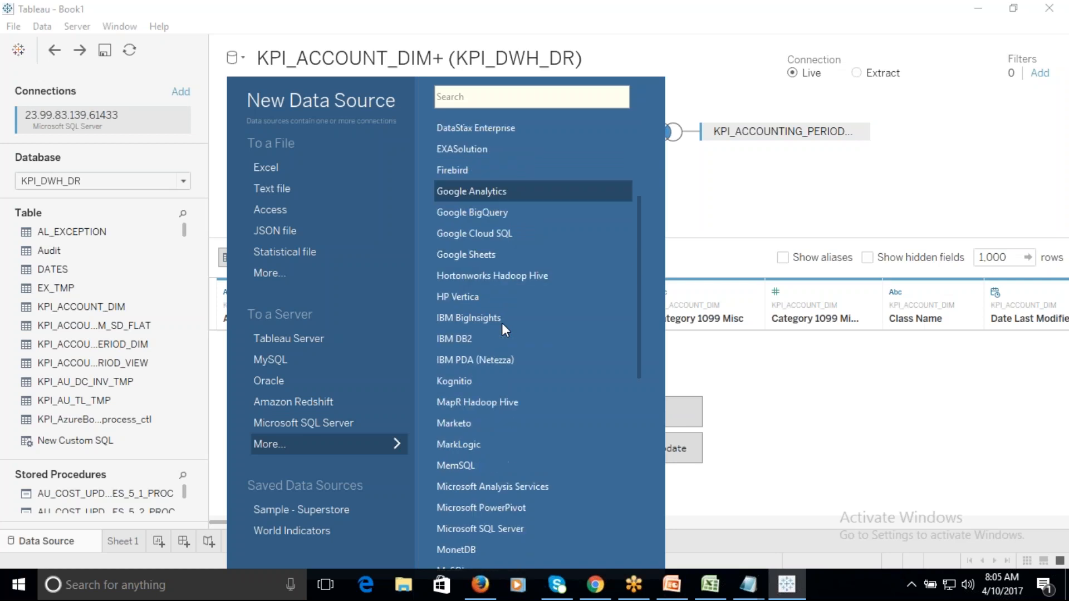
{"action": "scroll", "coordinate": [502, 322], "scroll_direction": "down", "scroll_amount": 2}
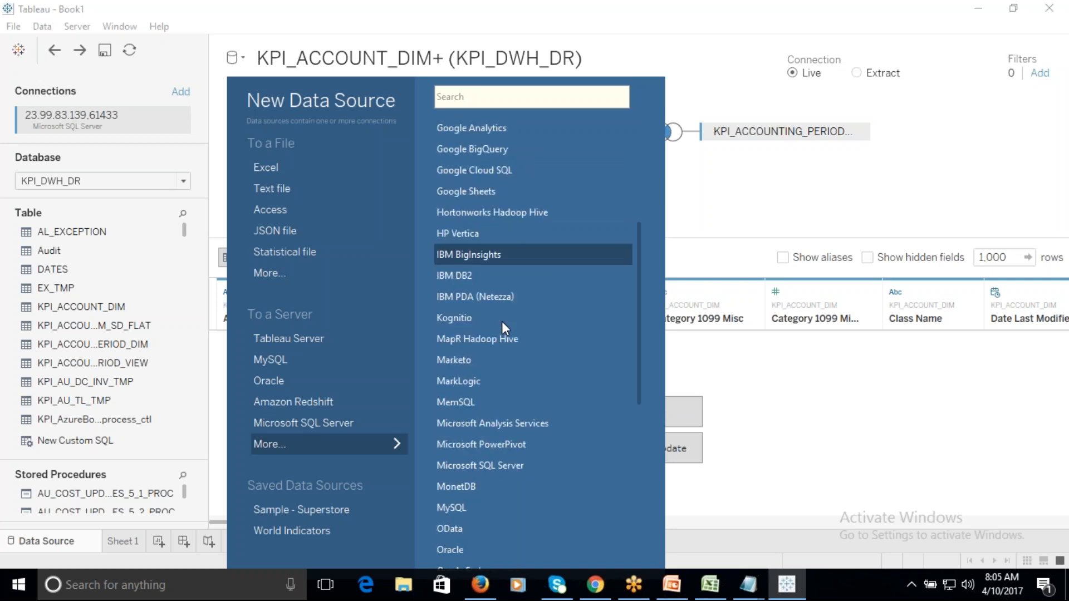
{"action": "scroll", "coordinate": [534, 320], "scroll_direction": "down", "scroll_amount": 1}
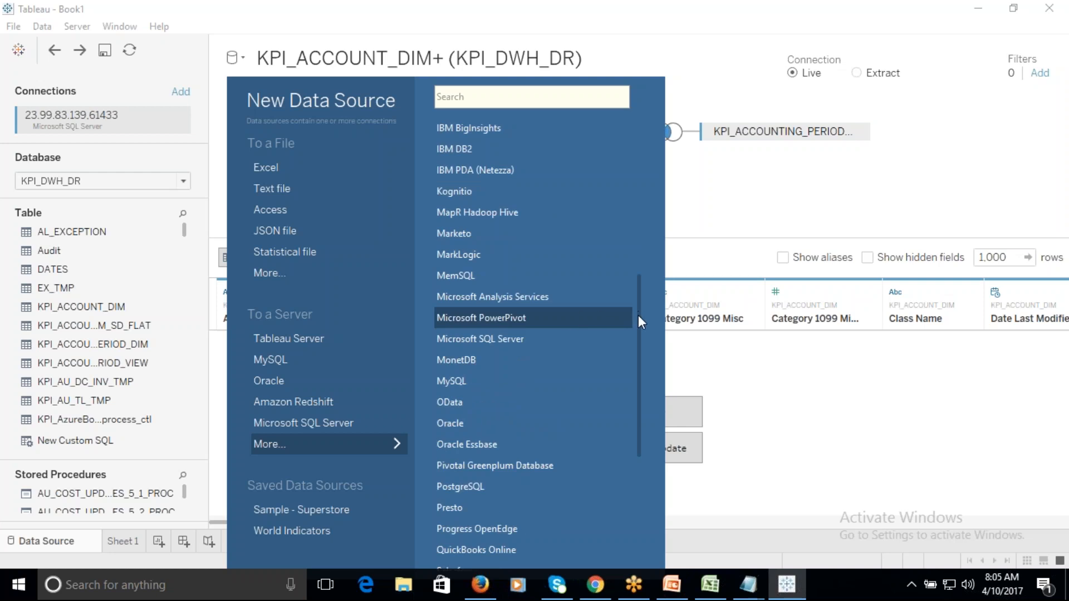
{"action": "scroll", "coordinate": [638, 315], "scroll_direction": "down", "scroll_amount": 1}
{"action": "left_click_drag", "start_coordinate": [641, 332], "coordinate": [640, 467]}
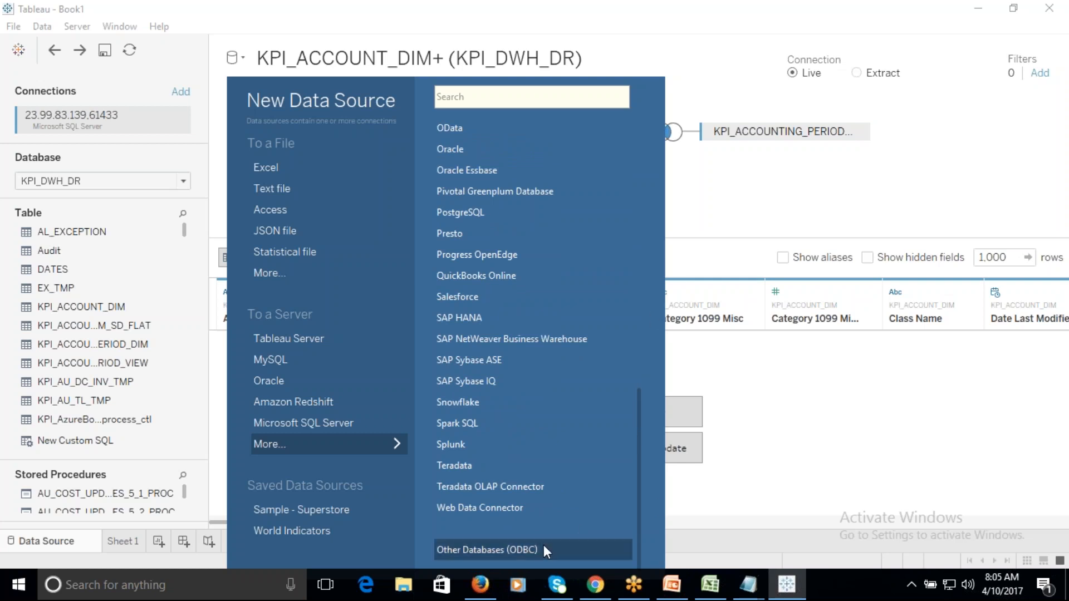
- Examine the connection options for Other Databases (ODBC), then dismiss the dialog without connecting
{"action": "left_click", "coordinate": [518, 550]}
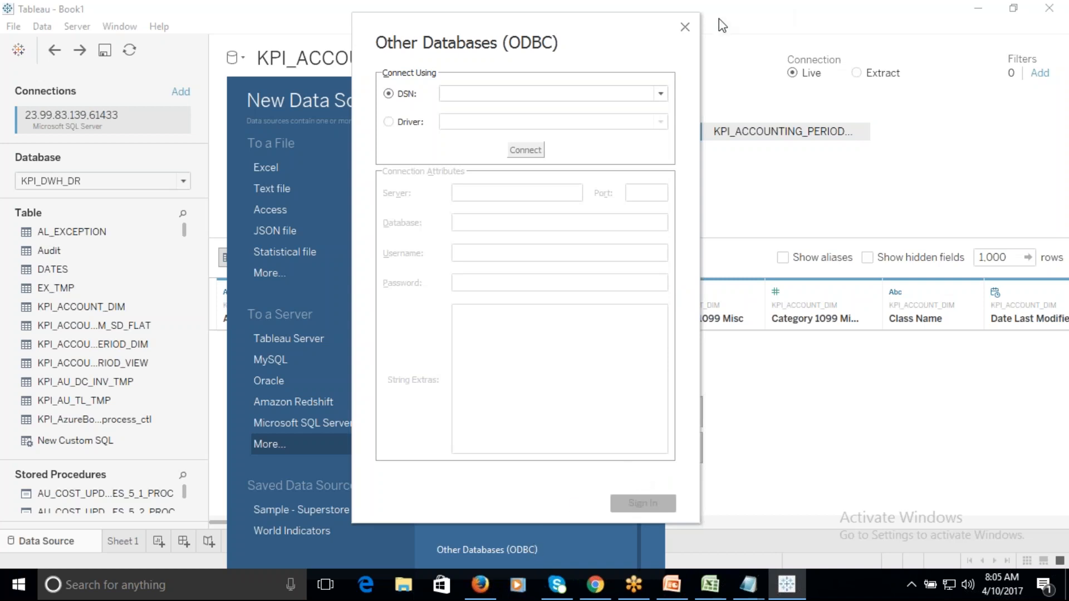
{"action": "left_click", "coordinate": [689, 25]}
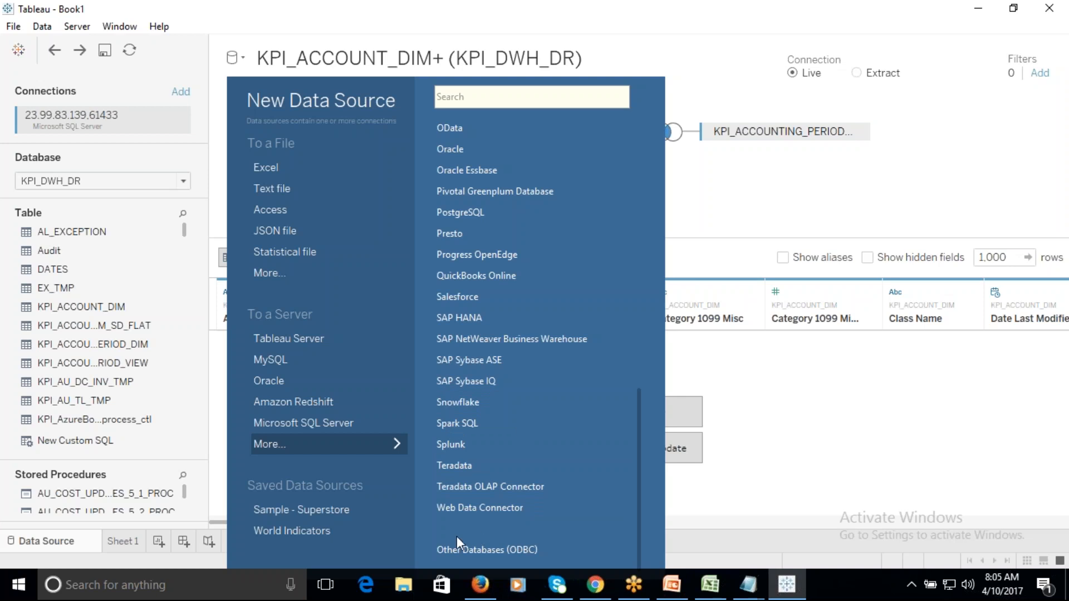
{"action": "left_click", "coordinate": [496, 549]}
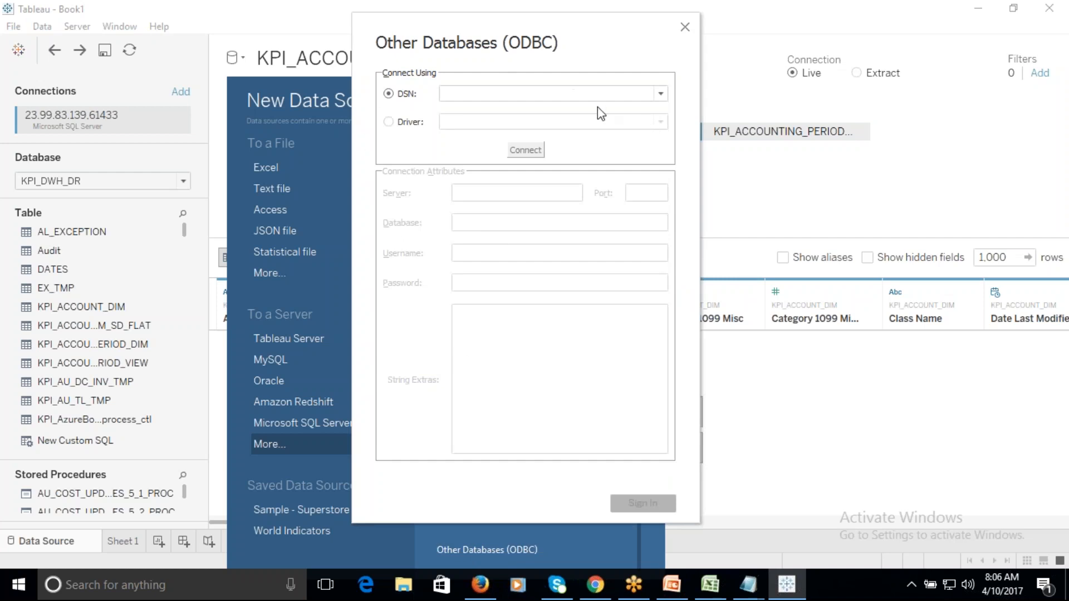
{"action": "key", "text": "Escape"}
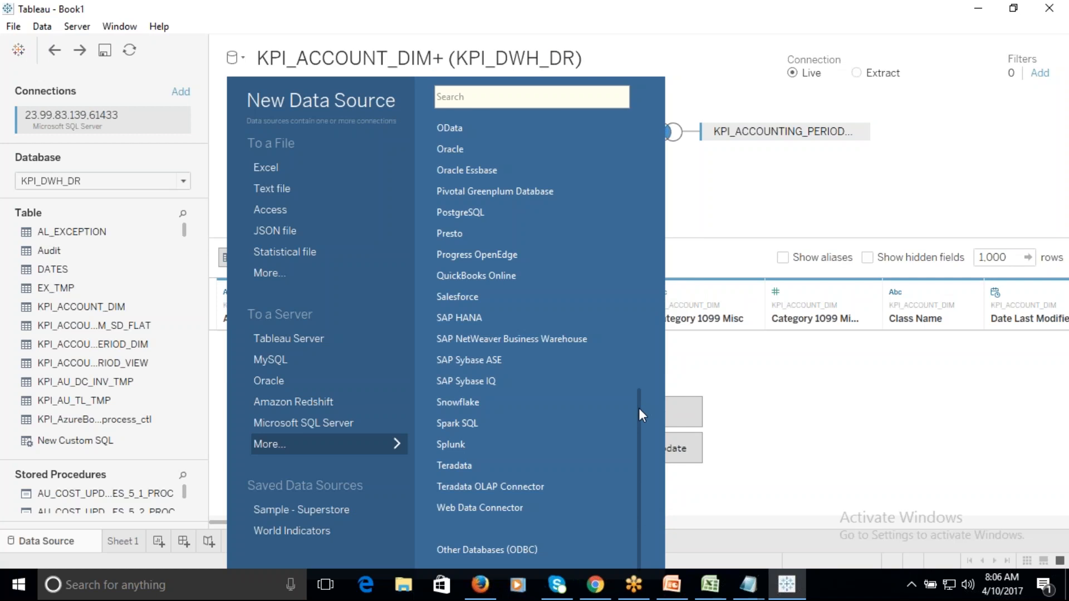
- Review the server connectors back up to Tableau Server and close the New Data Source list
{"action": "left_click_drag", "start_coordinate": [637, 400], "coordinate": [637, 362]}
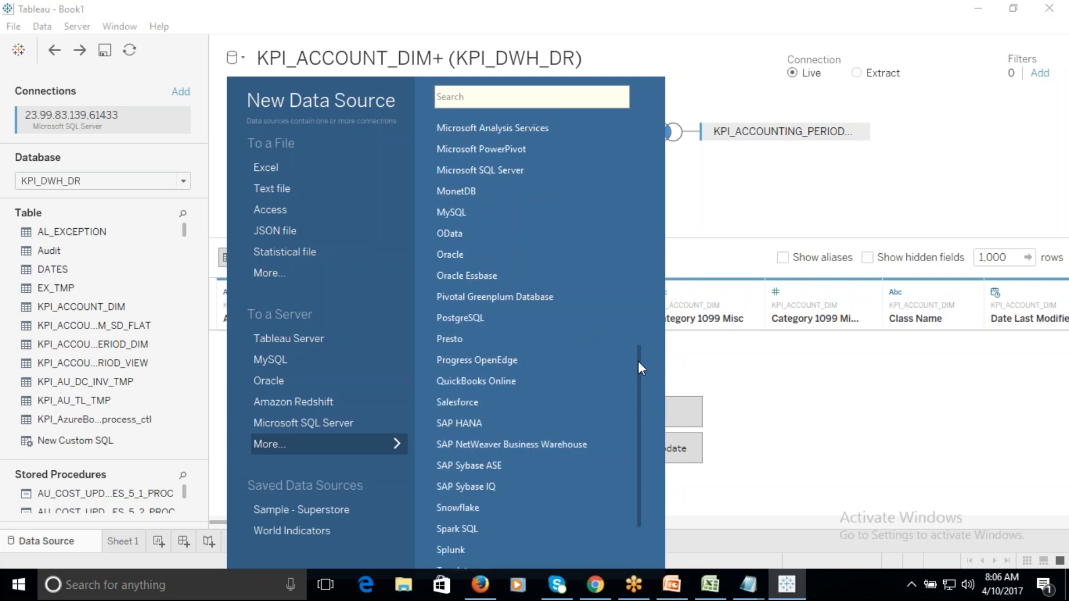
{"action": "left_click_drag", "start_coordinate": [638, 362], "coordinate": [650, 288]}
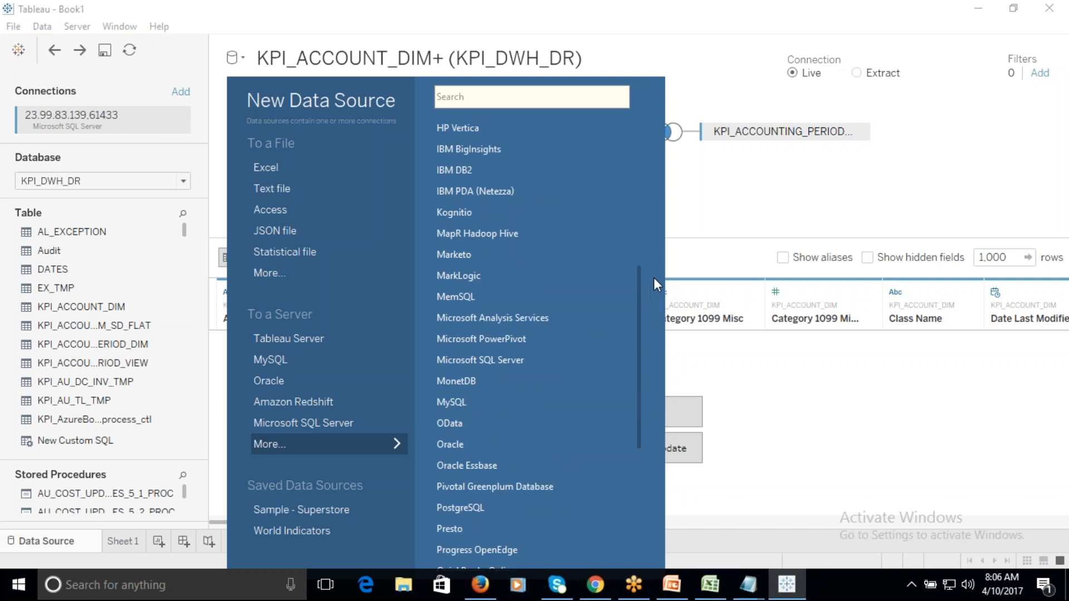
{"action": "left_click_drag", "start_coordinate": [654, 277], "coordinate": [672, 131]}
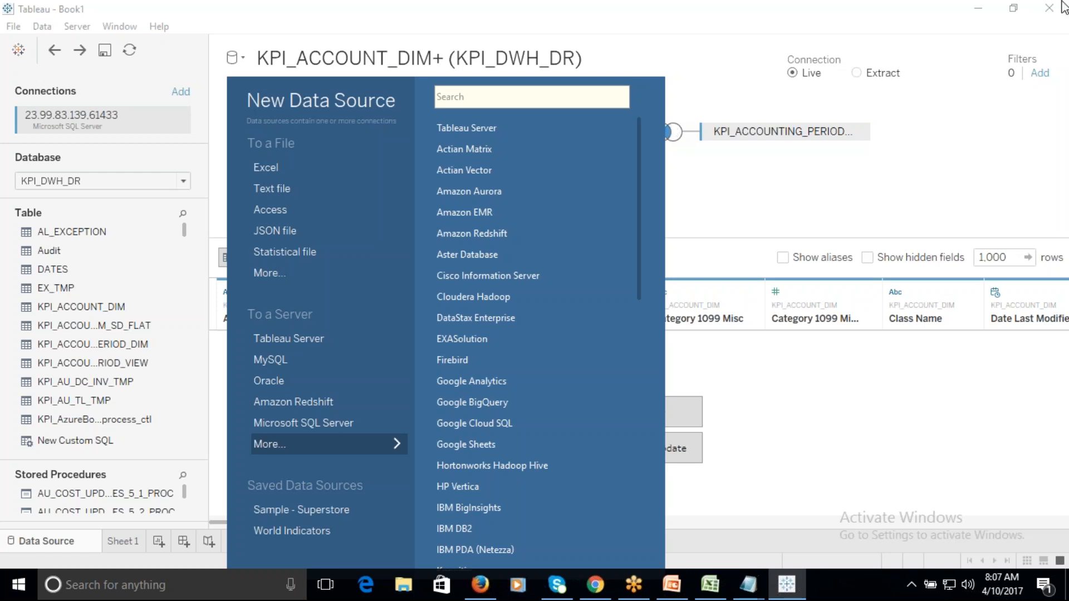
{"action": "left_click", "coordinate": [1059, 24]}
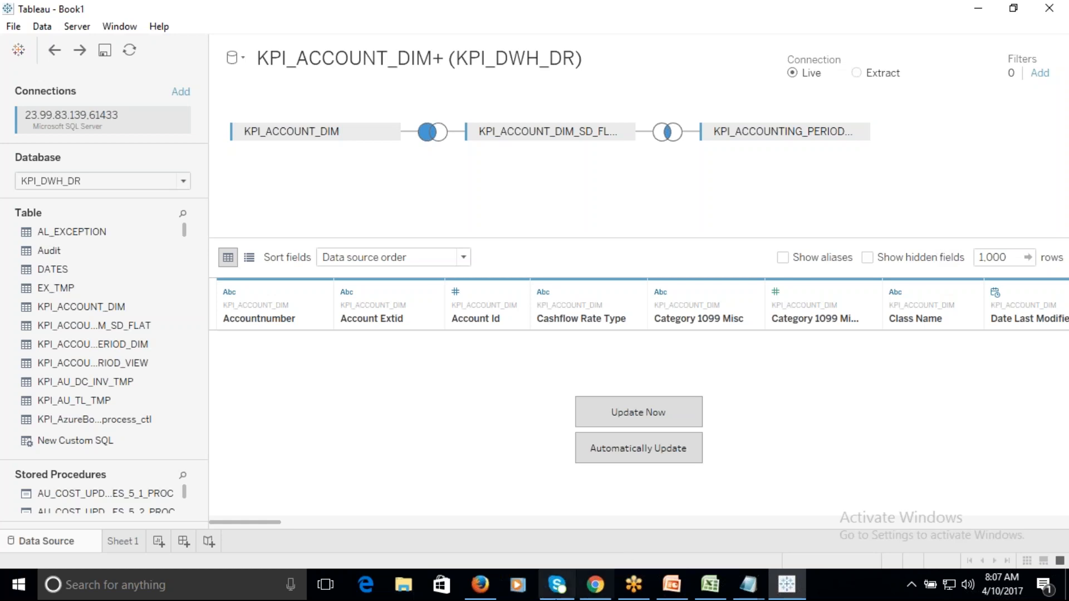
{"action": "left_click", "coordinate": [48, 29]}
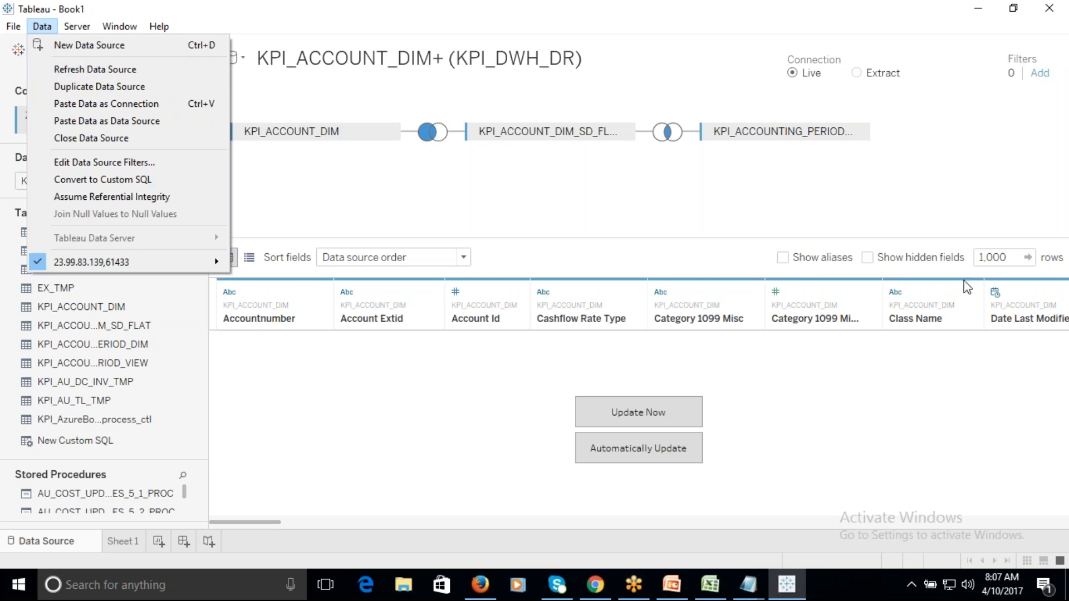
{"action": "left_click", "coordinate": [1043, 38]}
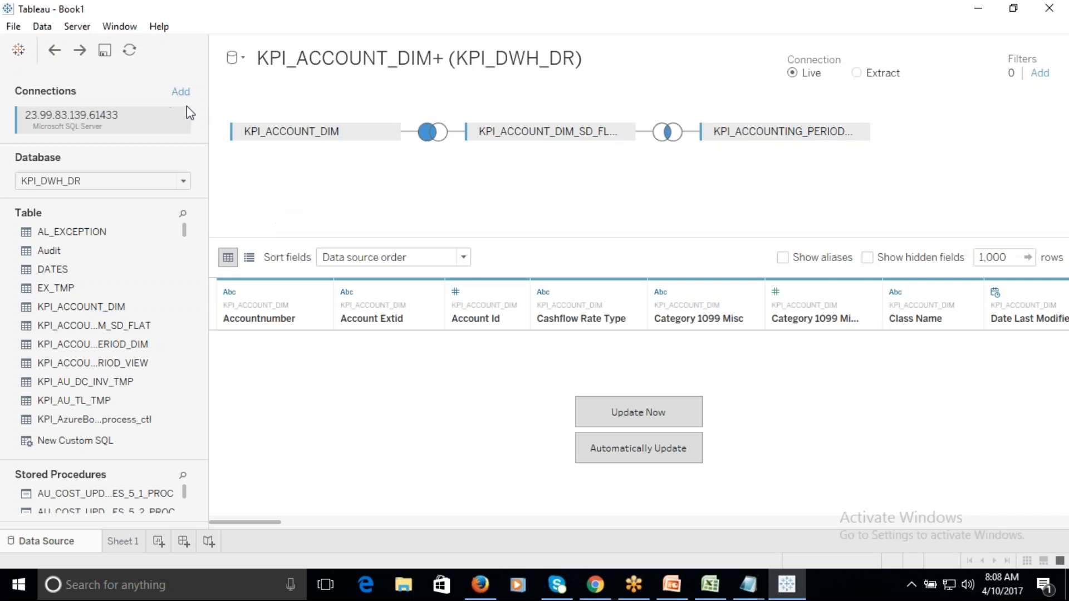
- List the databases available on the current Microsoft SQL Server connection
{"action": "left_click", "coordinate": [182, 93]}
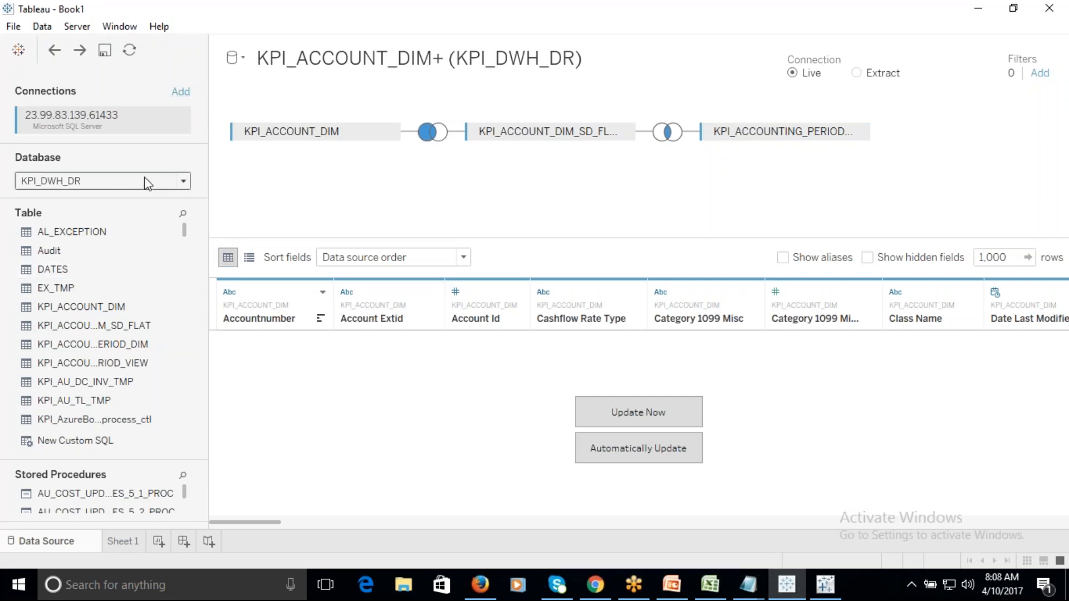
{"action": "left_click", "coordinate": [184, 182]}
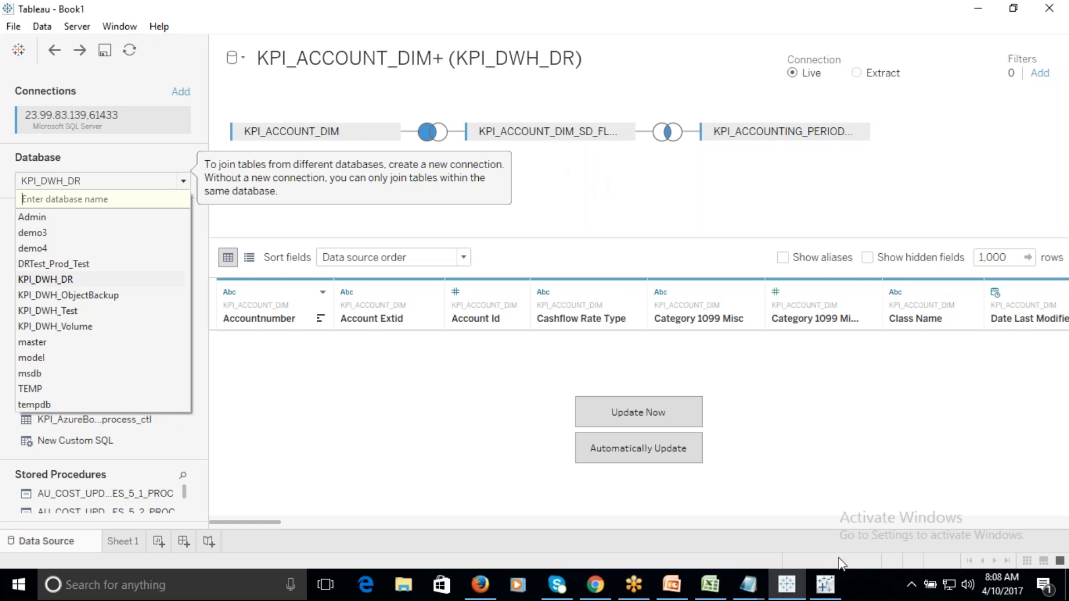
- Switch to the other Tableau window and view its Microsoft SQL Server connection dialog
{"action": "left_click", "coordinate": [826, 591]}
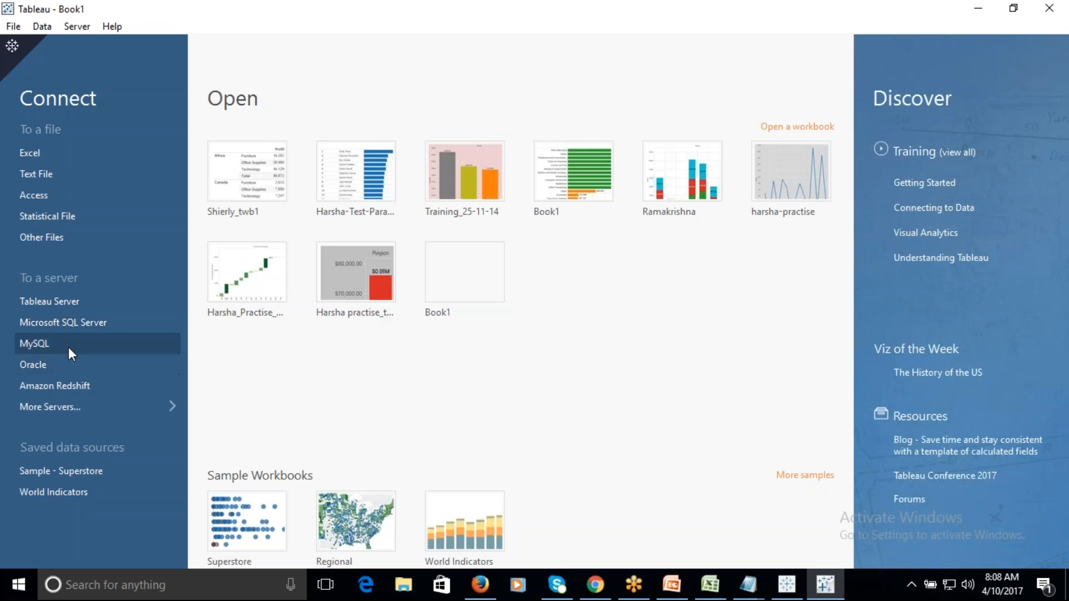
{"action": "left_click", "coordinate": [62, 322]}
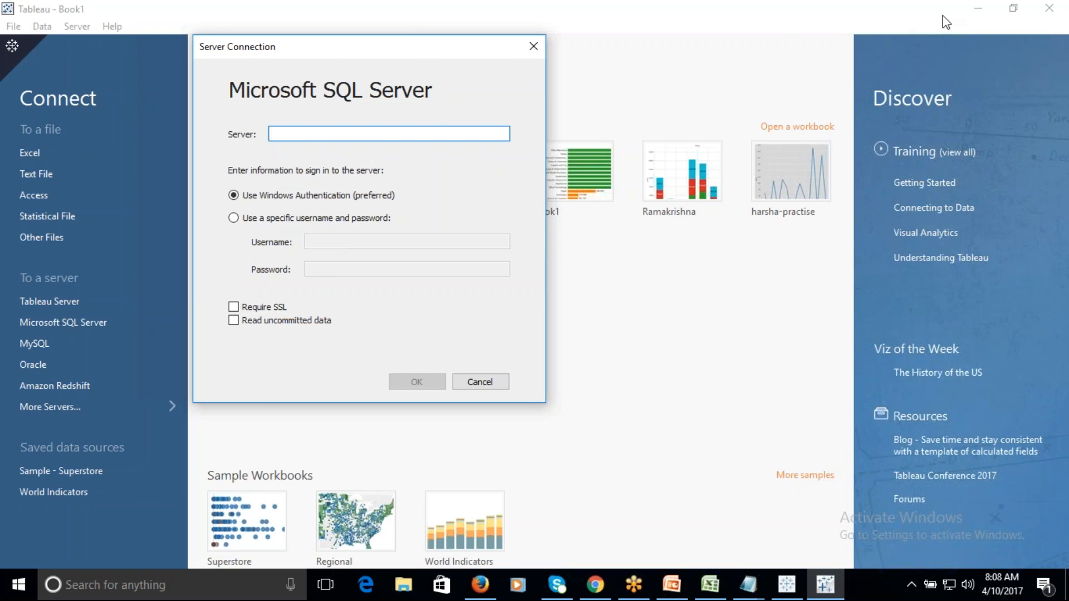
- Select the KPI_DWH_DR database on the Microsoft SQL Server connection and add the KPI_ACCOUNT_DIM table to the data source
{"action": "left_click", "coordinate": [910, 17]}
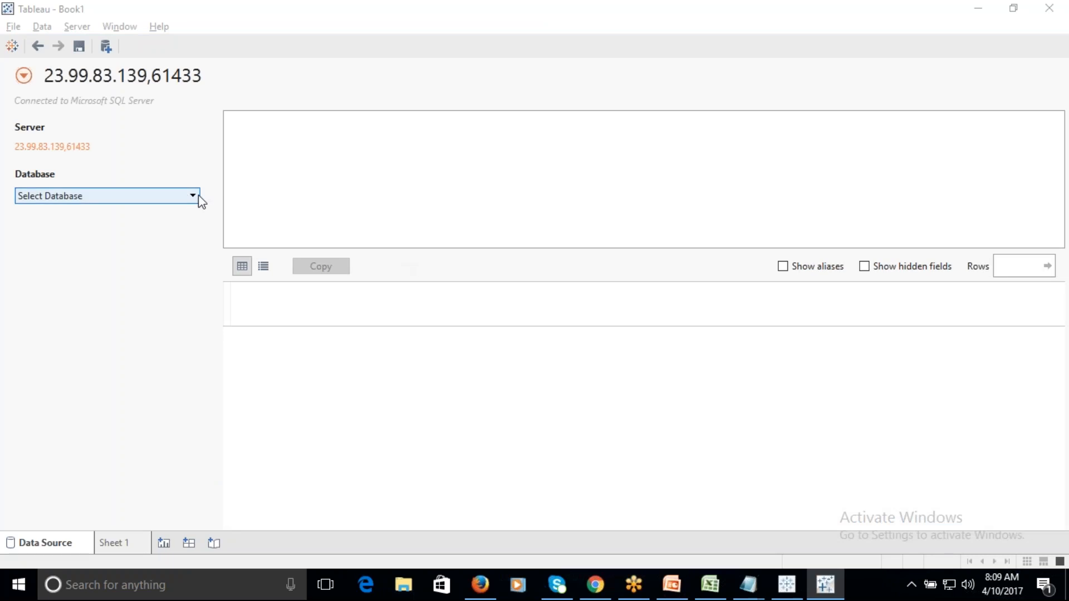
{"action": "left_click", "coordinate": [194, 197]}
{"action": "left_click", "coordinate": [66, 283]}
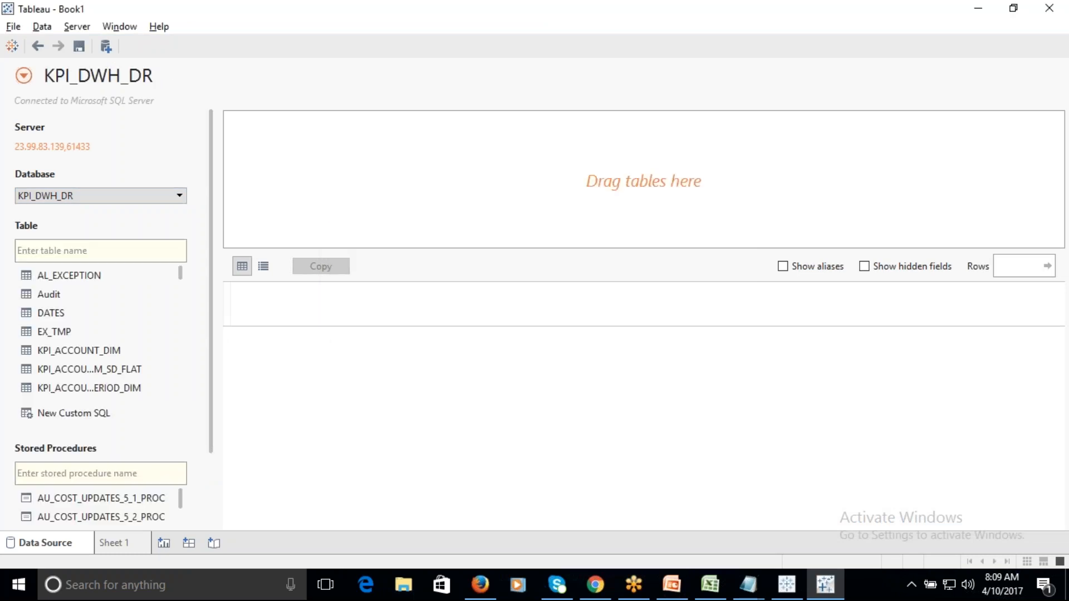
{"action": "left_click_drag", "start_coordinate": [85, 357], "coordinate": [391, 163]}
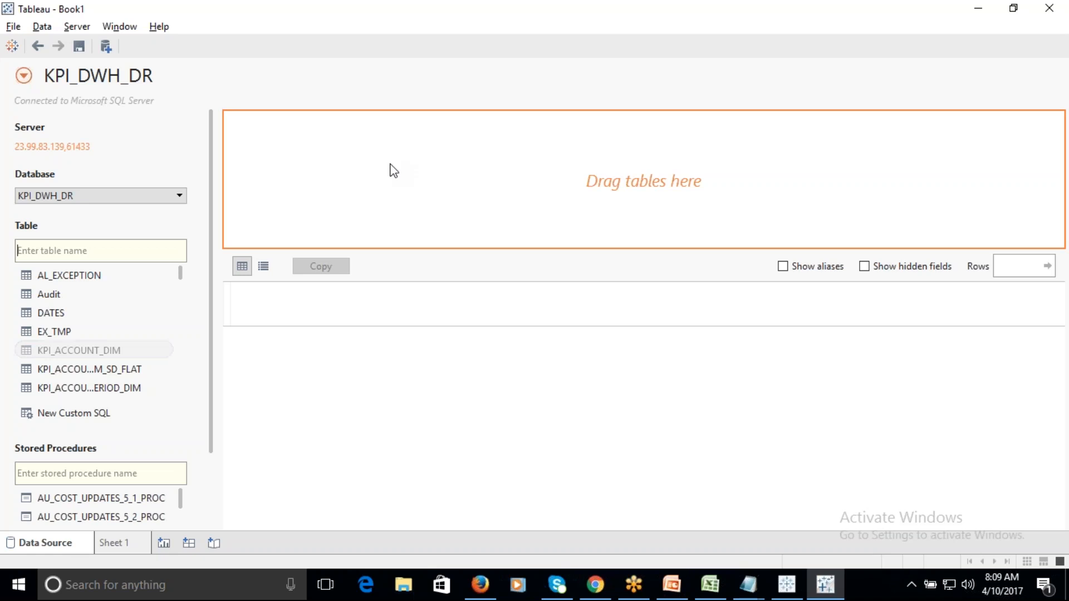
{"action": "left_click_drag", "start_coordinate": [390, 165], "coordinate": [391, 165]}
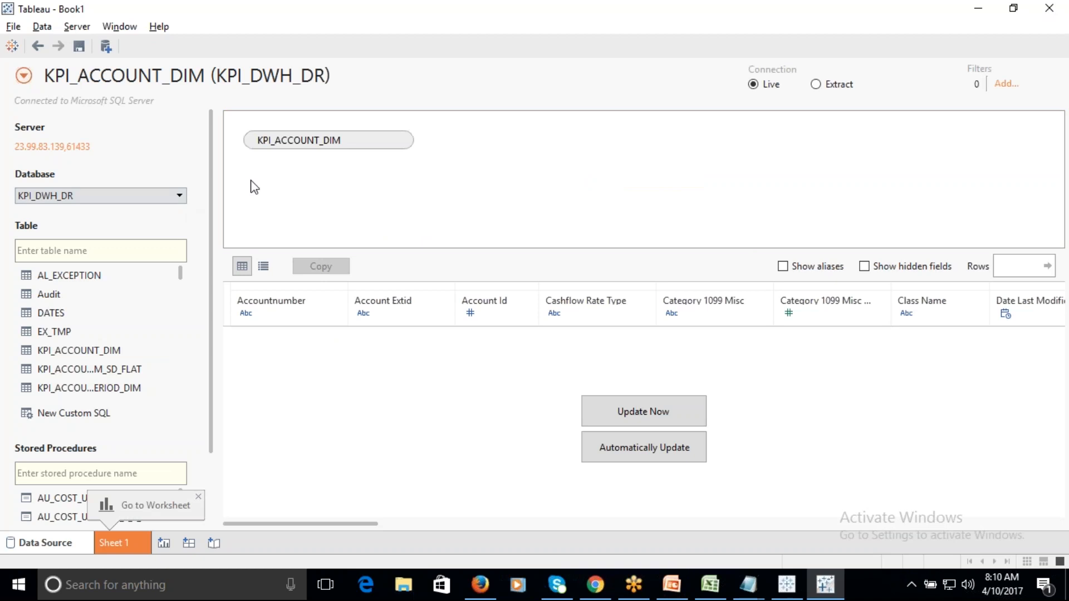
{"action": "left_click", "coordinate": [1055, 21]}
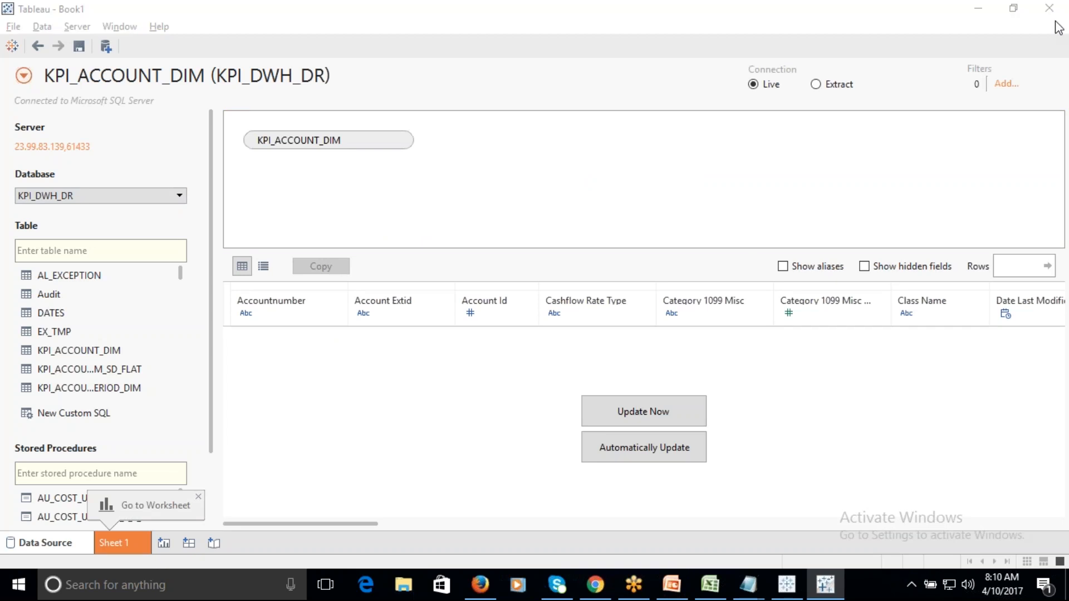
{"action": "left_click", "coordinate": [1055, 39]}
{"action": "left_click", "coordinate": [1043, 36]}
{"action": "left_click", "coordinate": [1046, 43]}
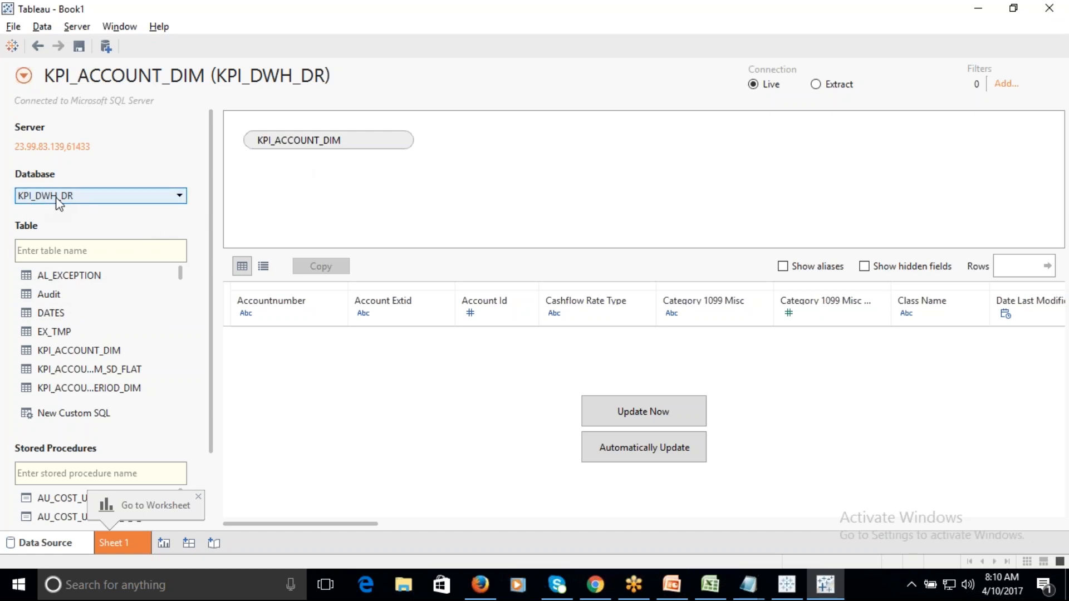
- Switch the connection to the Admin database and try to add its Audit table beside KPI_ACCOUNT_DIM
{"action": "left_click", "coordinate": [177, 198]}
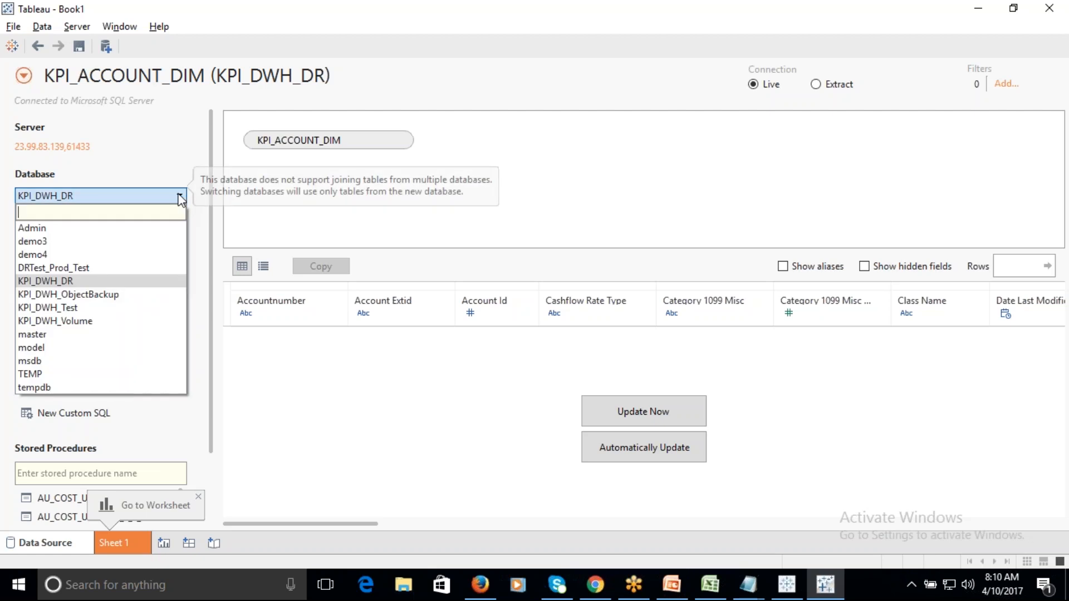
{"action": "left_click", "coordinate": [46, 229]}
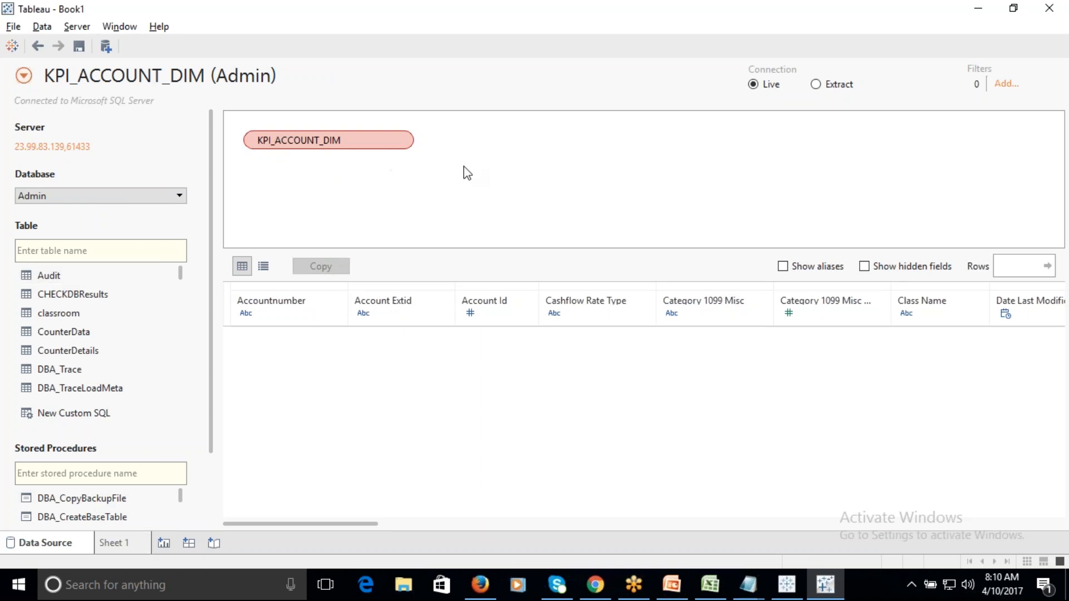
{"action": "left_click_drag", "start_coordinate": [44, 275], "coordinate": [521, 179]}
{"action": "left_click_drag", "start_coordinate": [49, 275], "coordinate": [507, 179]}
- Switch to the other Tableau window and remove the tables joined to KPI_ACCOUNT_DIM
{"action": "mouse_move", "coordinate": [798, 586]}
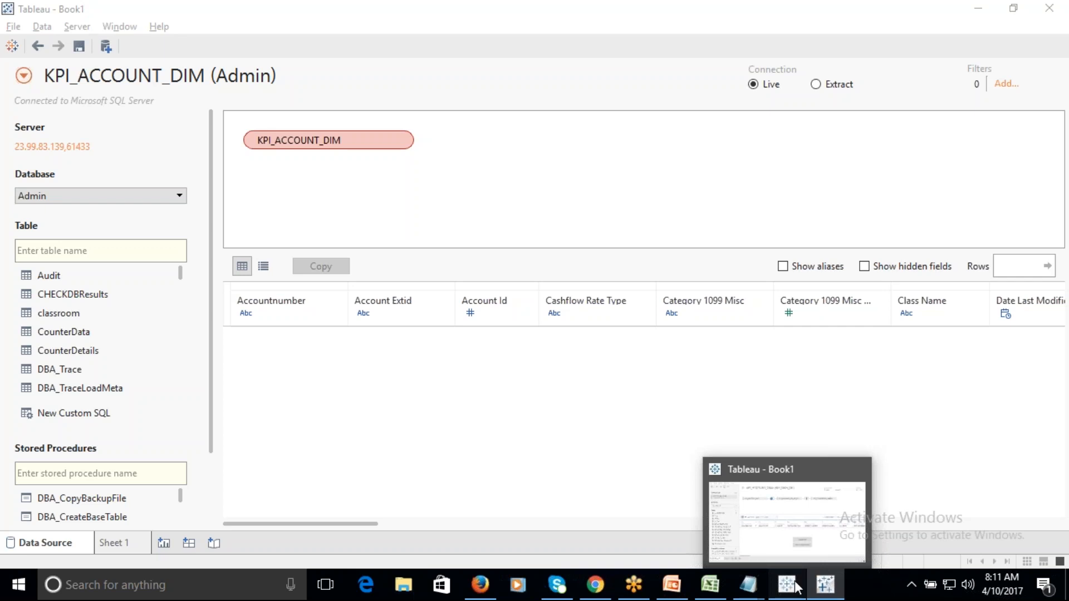
{"action": "left_click", "coordinate": [796, 587]}
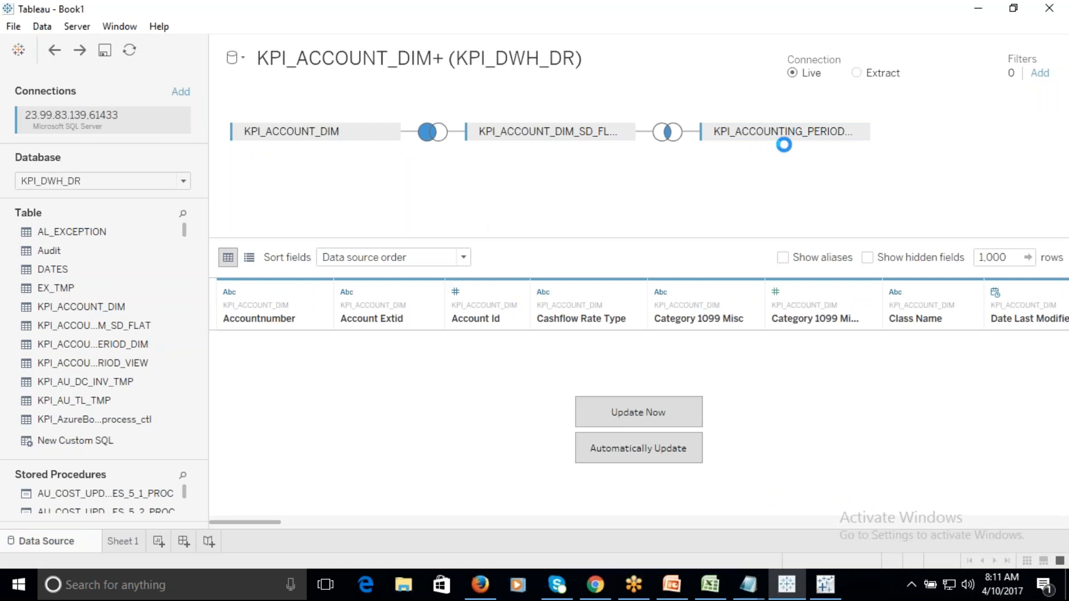
{"action": "left_click", "coordinate": [622, 134]}
{"action": "left_click", "coordinate": [659, 167]}
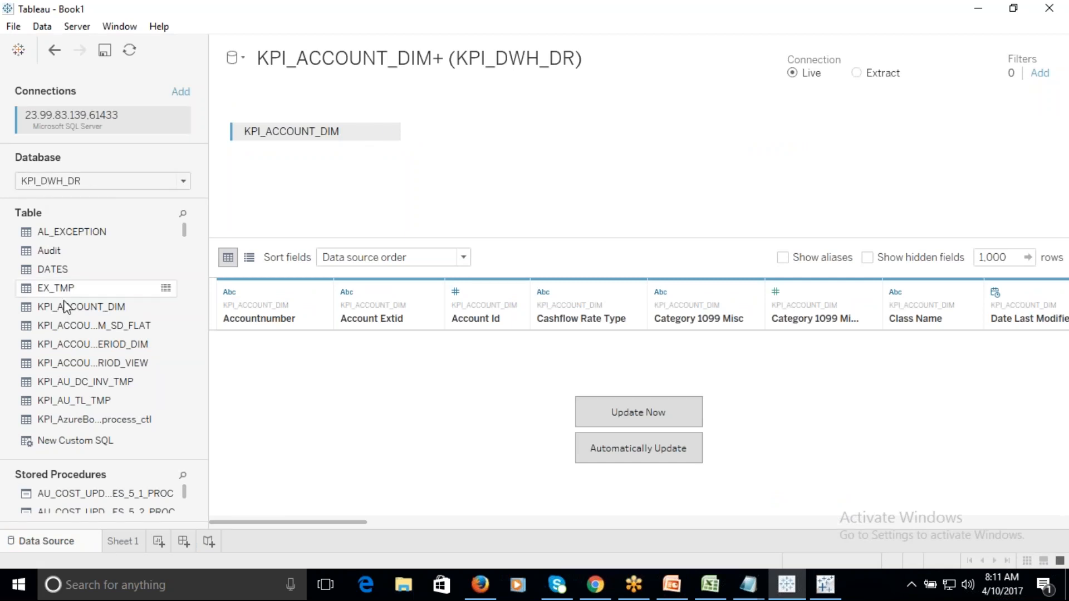
- Switch the existing connection's database to Admin, check the effect on KPI_ACCOUNT_DIM, and undo the switch
{"action": "left_click", "coordinate": [184, 181]}
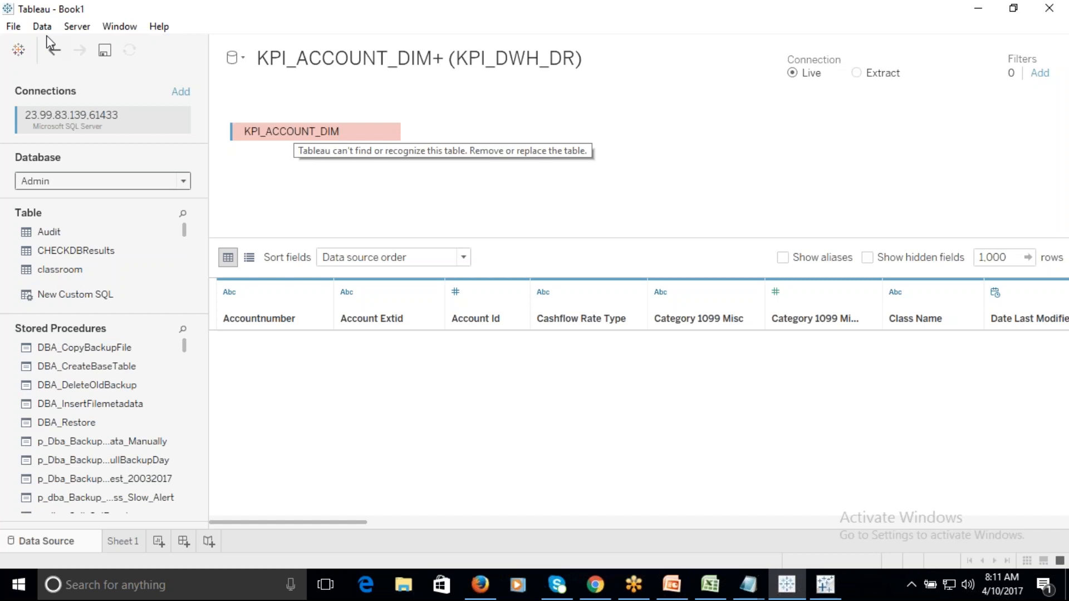
{"action": "left_click", "coordinate": [53, 48]}
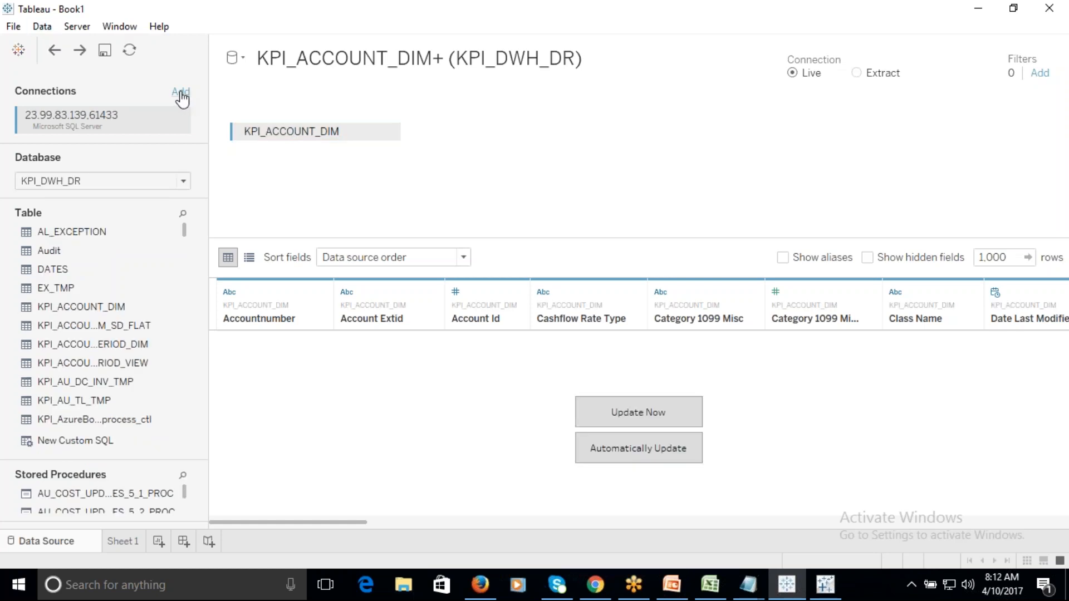
- Add a second Microsoft SQL Server connection to the same server, entering the account password
{"action": "left_click", "coordinate": [180, 92]}
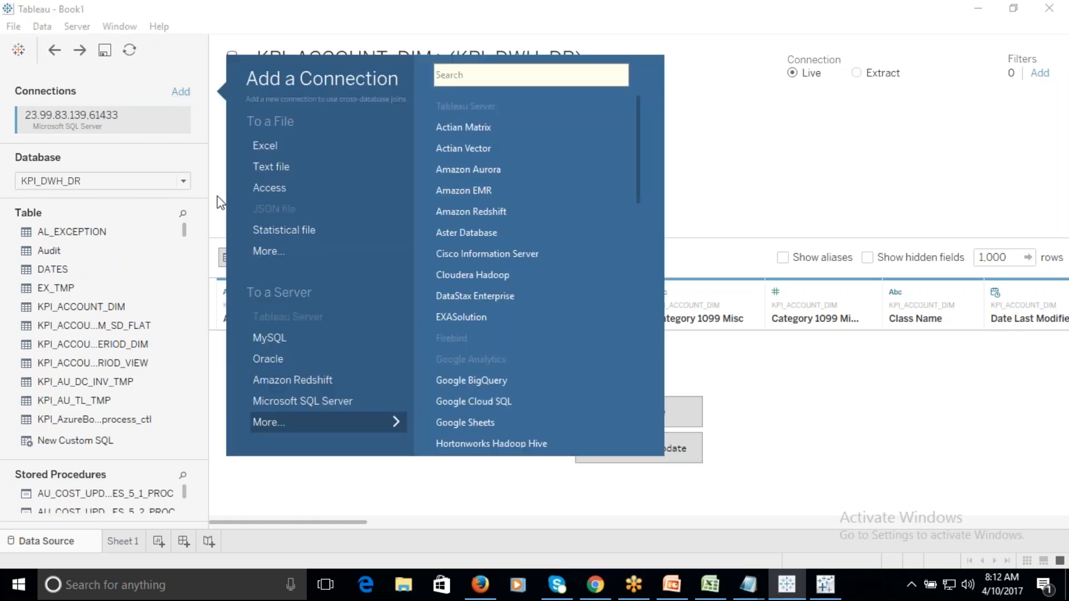
{"action": "left_click", "coordinate": [302, 402]}
{"action": "left_click", "coordinate": [478, 327]}
{"action": "key", "text": "ctrl+v"}
{"action": "left_click", "coordinate": [624, 425]}
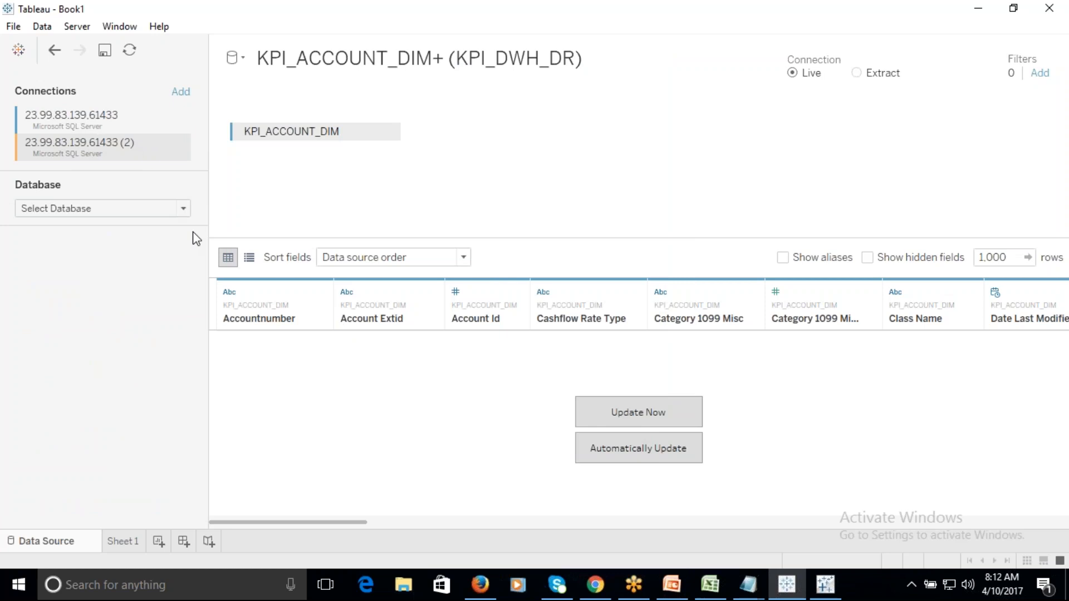
- Select the Admin database on the second connection and join its Audit table to KPI_ACCOUNT_DIM
{"action": "left_click", "coordinate": [183, 209]}
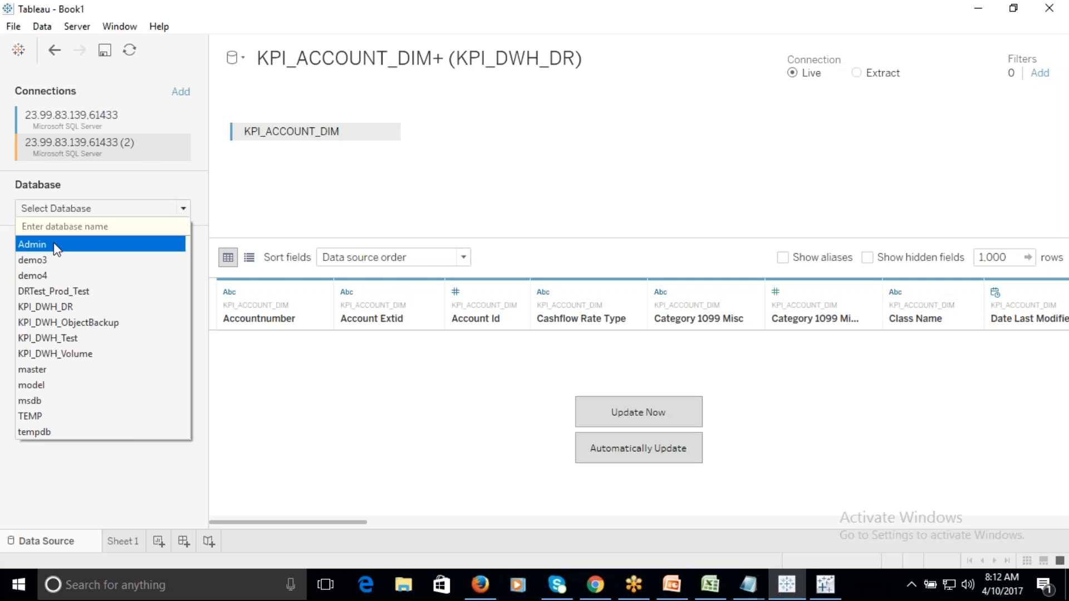
{"action": "left_click", "coordinate": [32, 244]}
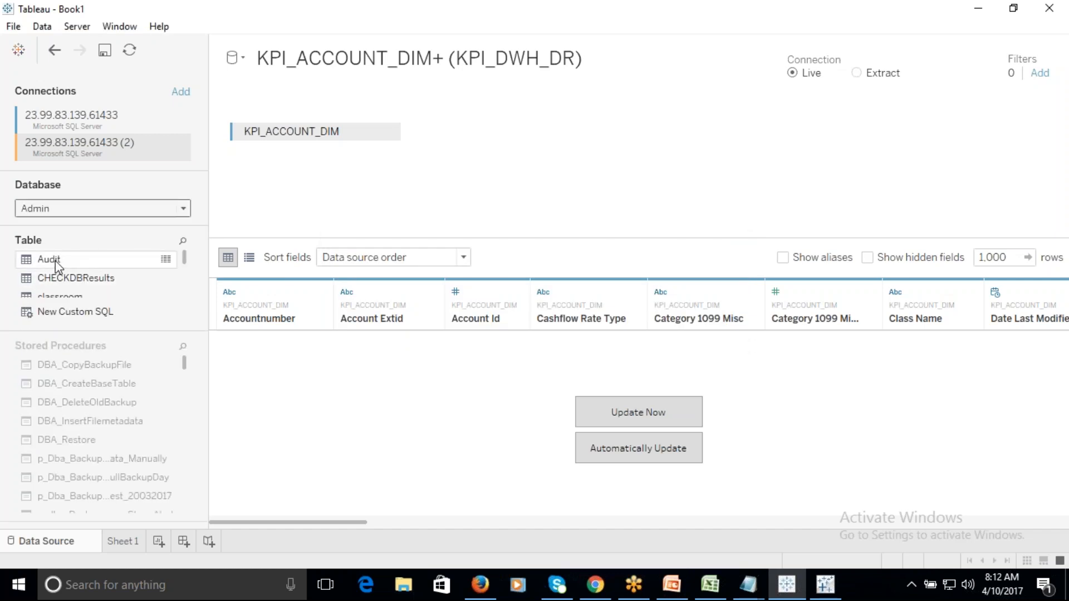
{"action": "left_click_drag", "start_coordinate": [55, 261], "coordinate": [505, 156]}
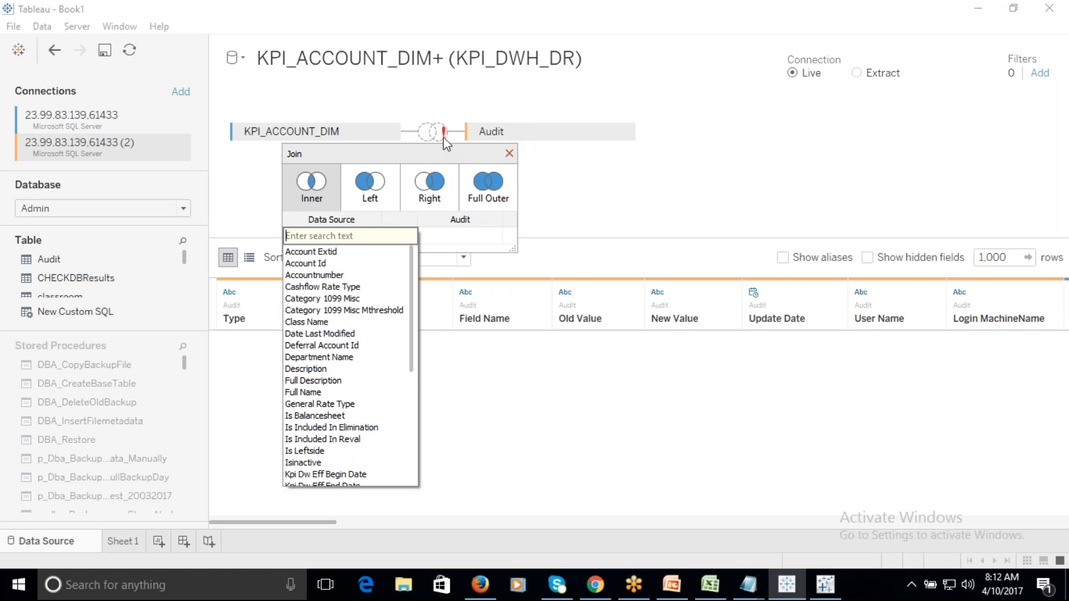
- Set Account Id as the data source field of the inner join, list the Audit fields, and close the join settings
{"action": "left_click", "coordinate": [305, 263]}
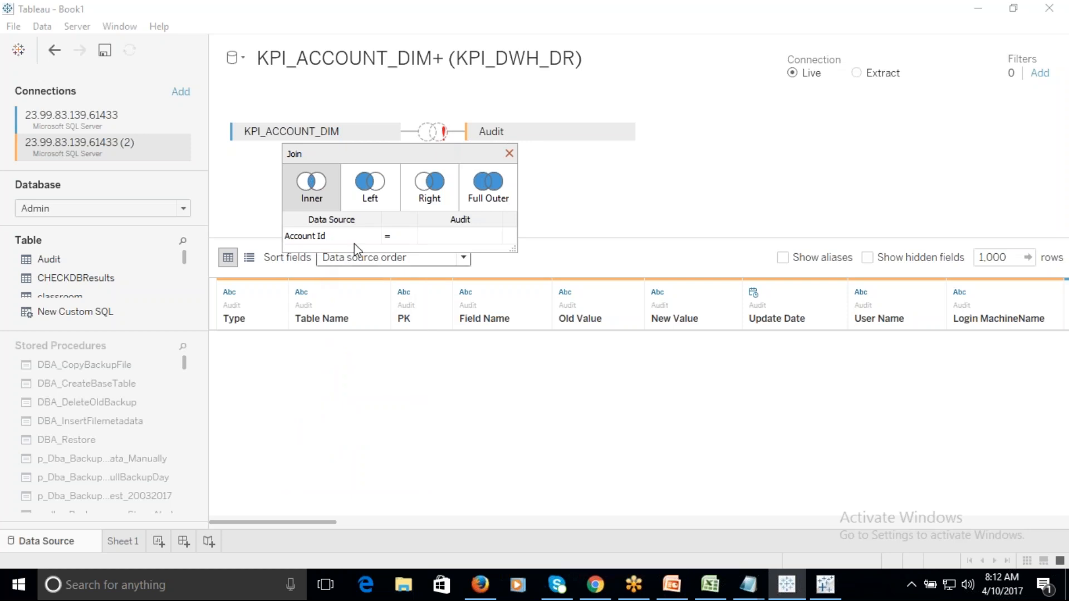
{"action": "left_click", "coordinate": [440, 234]}
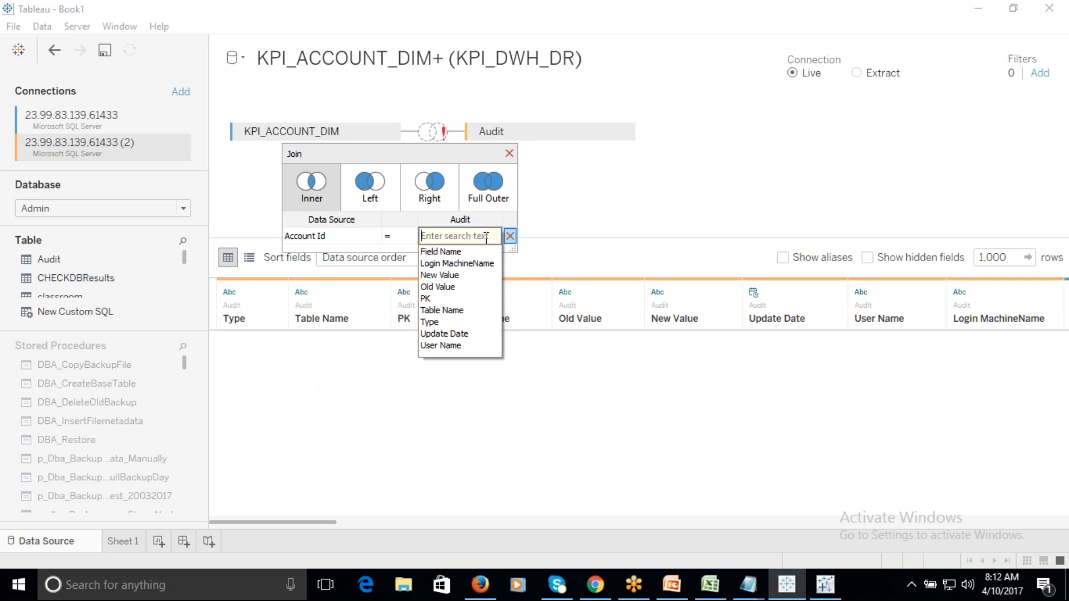
{"action": "left_click", "coordinate": [266, 10]}
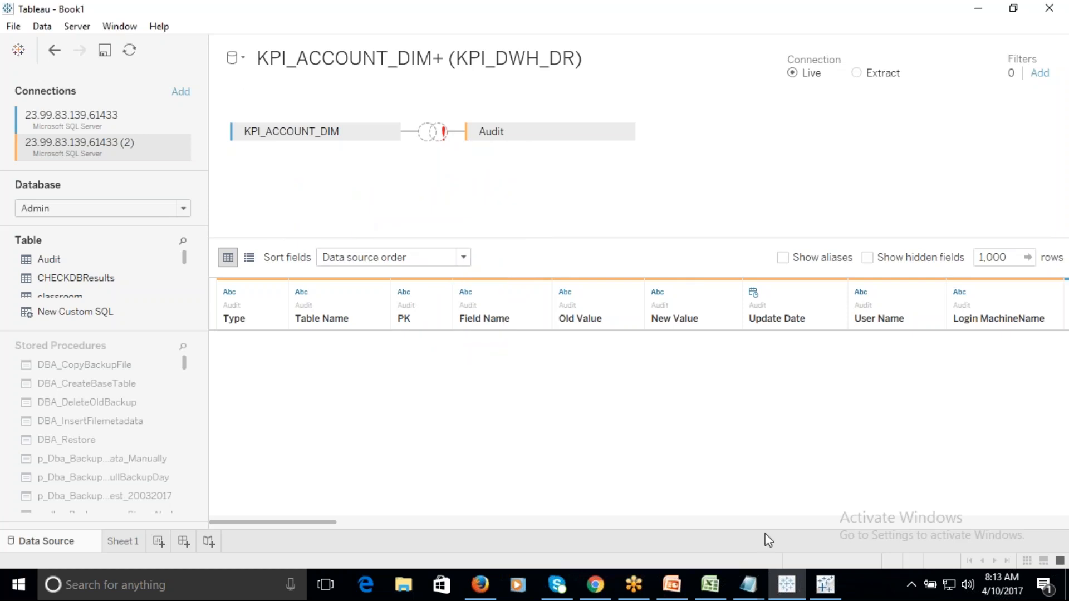
- Compare the single-connection data source in the other Tableau window, then return to the window with two connections
{"action": "left_click", "coordinate": [826, 586]}
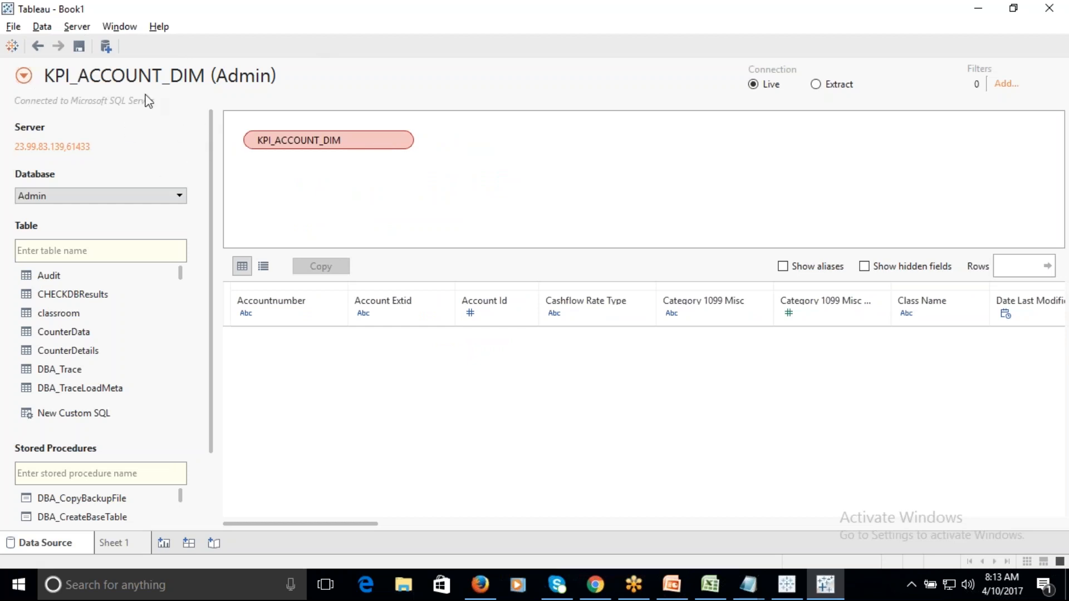
{"action": "left_click", "coordinate": [787, 584]}
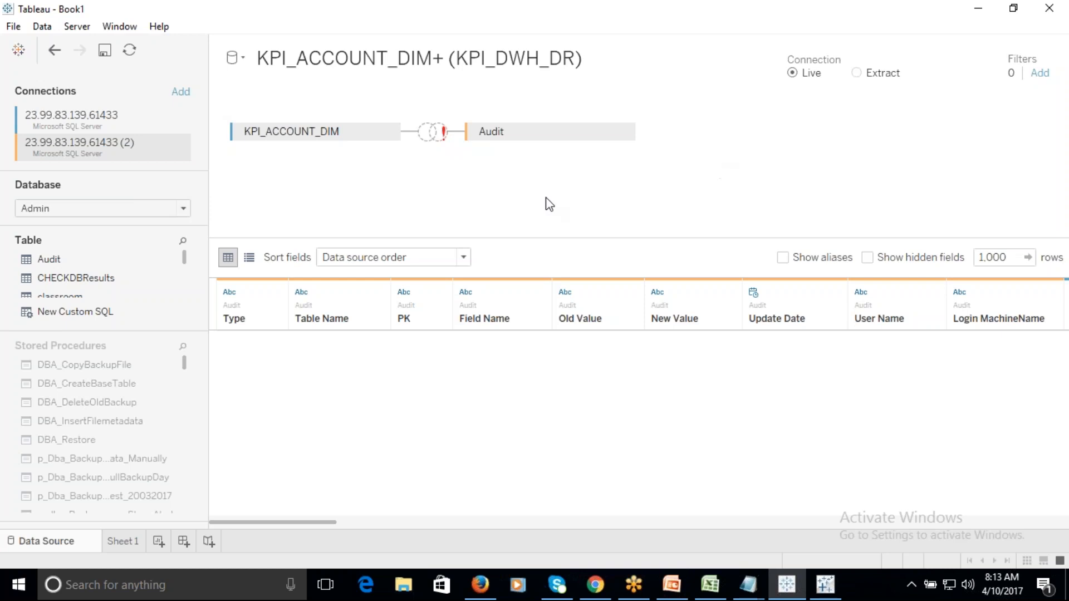
- Undo the Audit join, the Admin database selection and the second SQL Server connection
{"action": "left_click", "coordinate": [54, 51]}
{"action": "left_click", "coordinate": [55, 51]}
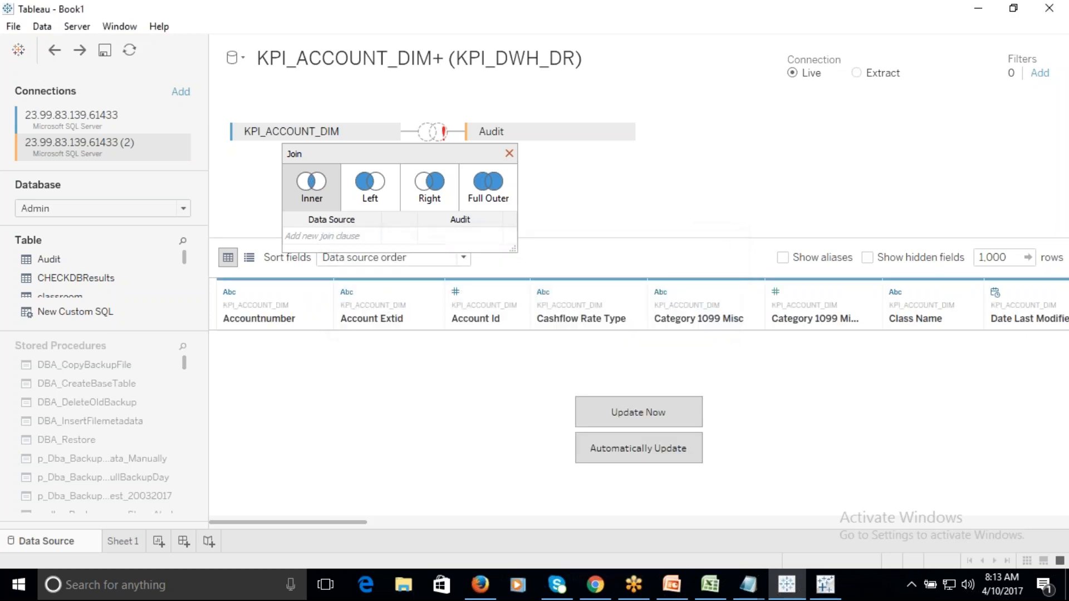
{"action": "left_click", "coordinate": [55, 51]}
{"action": "left_click", "coordinate": [53, 53]}
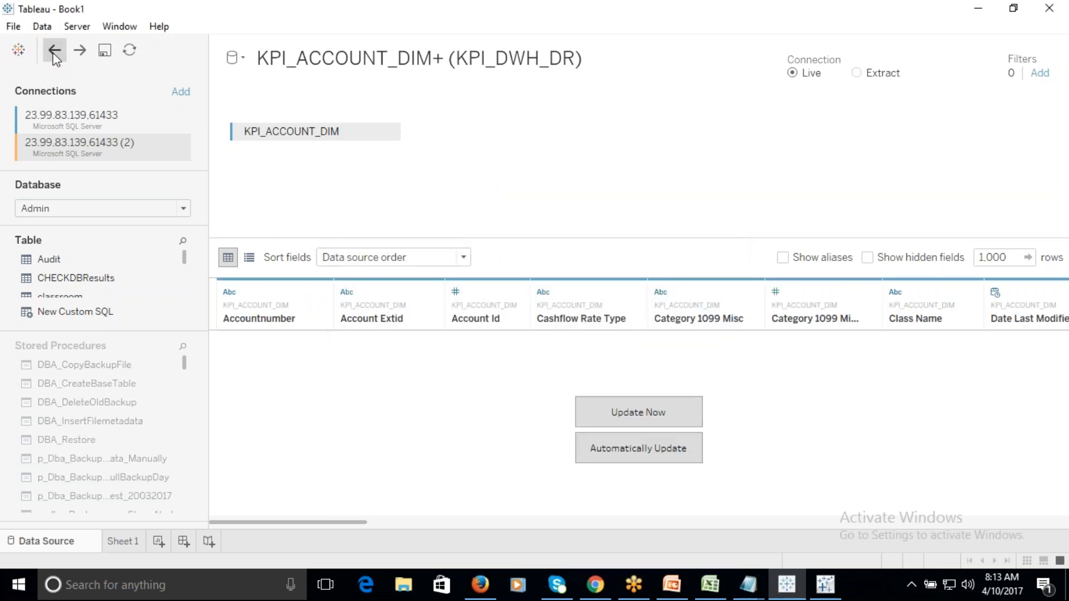
{"action": "left_click", "coordinate": [54, 54]}
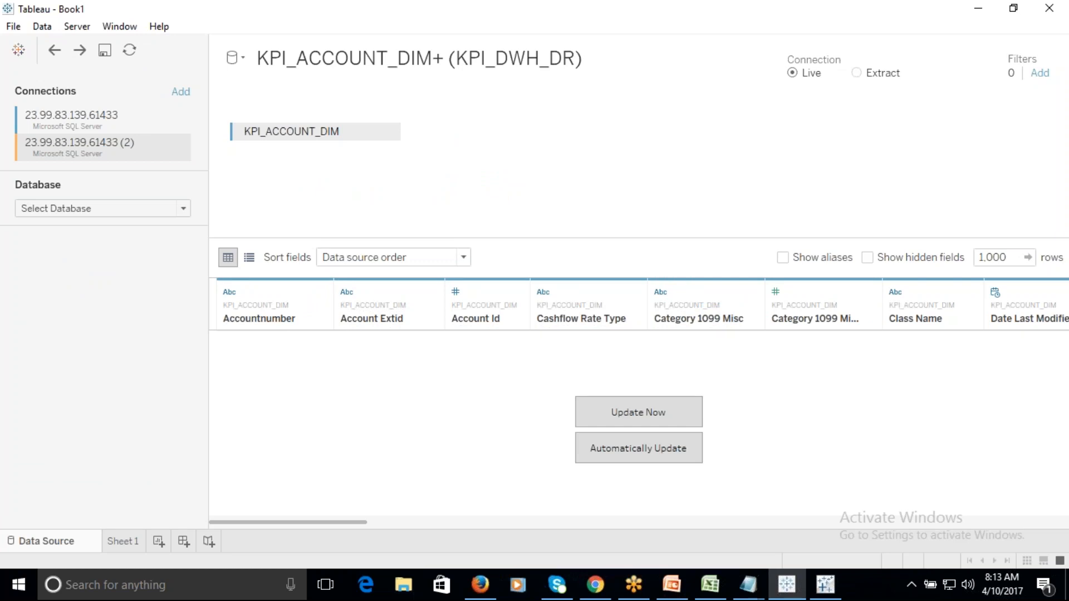
{"action": "left_click", "coordinate": [54, 52]}
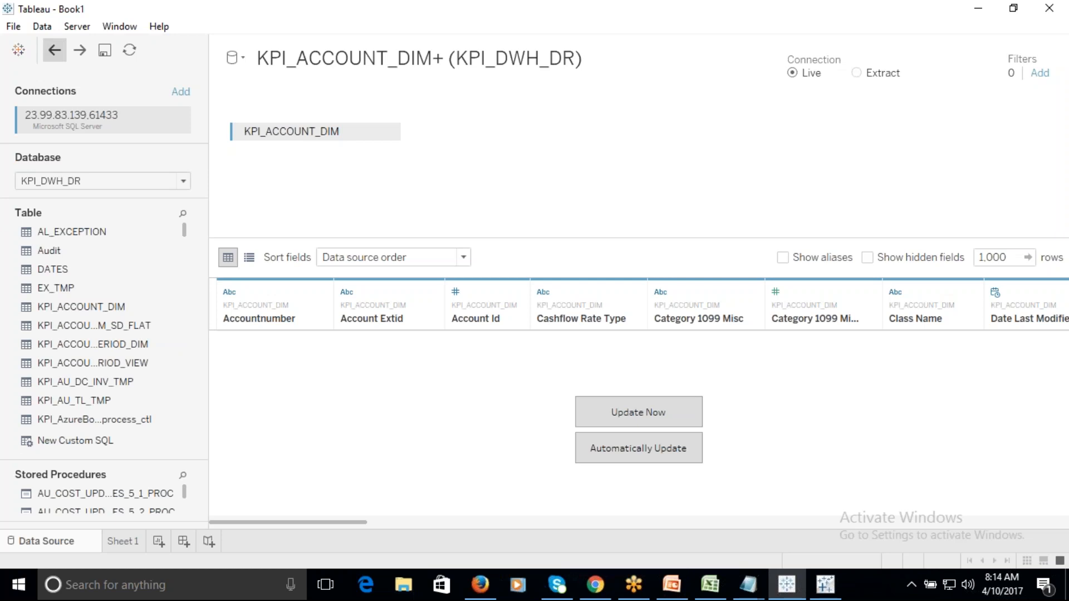
- Undo the removal of the KPI_ACCOUNT_DIM_SD_FLAT table joined to KPI_ACCOUNT_DIM
{"action": "left_click", "coordinate": [54, 49]}
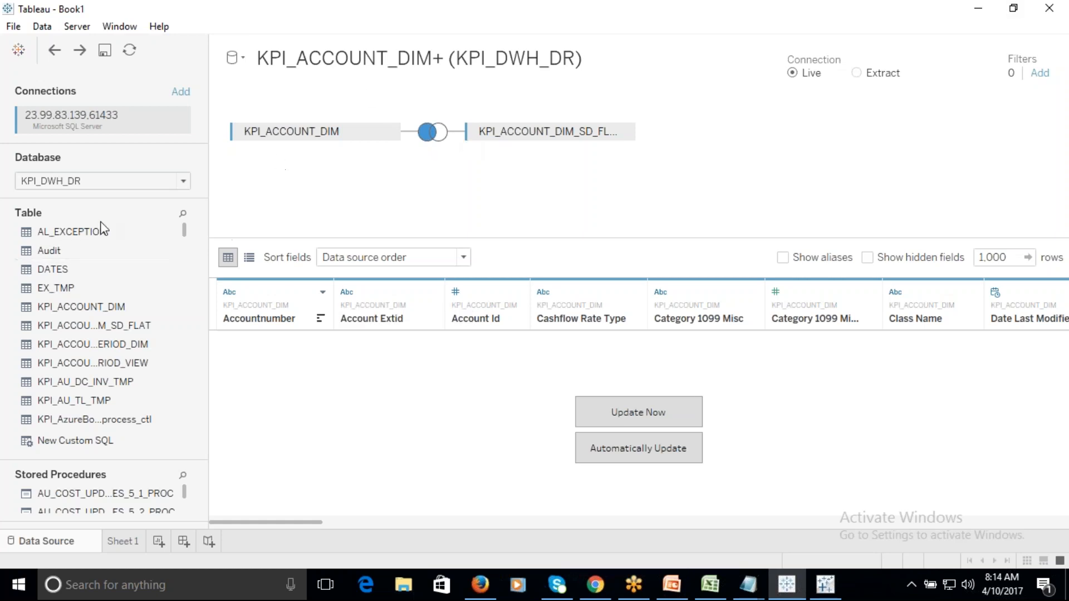
{"action": "mouse_move", "coordinate": [185, 232]}
{"action": "left_mouse_down"}
{"action": "mouse_move", "coordinate": [185, 333]}
{"action": "mouse_move", "coordinate": [172, 216]}
{"action": "left_mouse_up"}
{"action": "left_click", "coordinate": [1046, 38]}
{"action": "left_click", "coordinate": [692, 143]}
{"action": "left_click", "coordinate": [1050, 10]}
{"action": "left_click", "coordinate": [1058, 26]}
{"action": "left_click", "coordinate": [1036, 40]}
{"action": "left_click", "coordinate": [1035, 40]}
- Check Number of Records for the joined data source on Sheet 1, then remove the measure from the view
{"action": "left_click", "coordinate": [117, 542]}
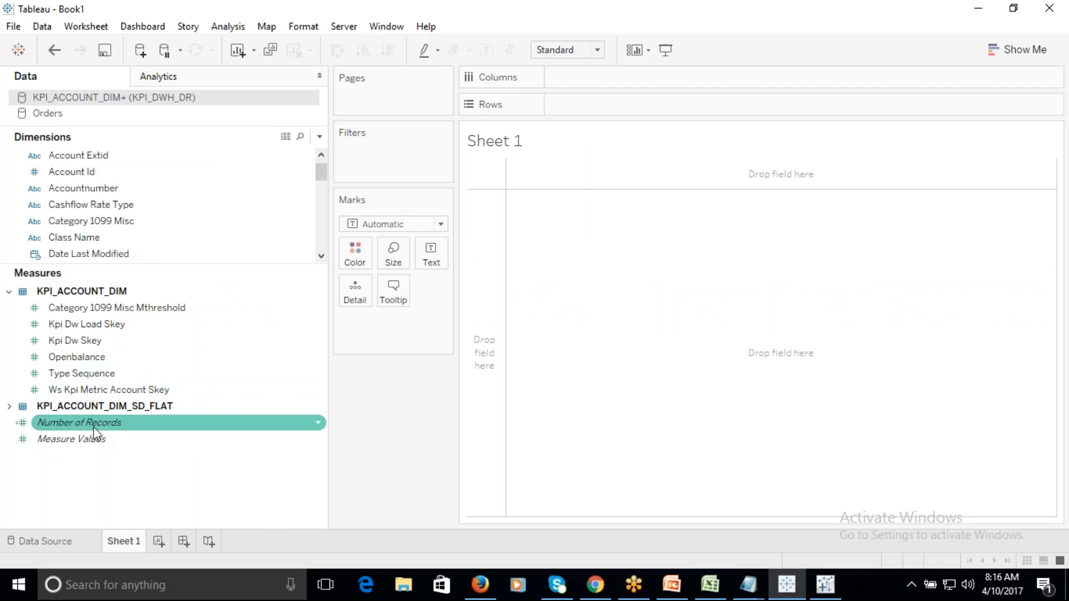
{"action": "left_click_drag", "start_coordinate": [94, 430], "coordinate": [680, 279]}
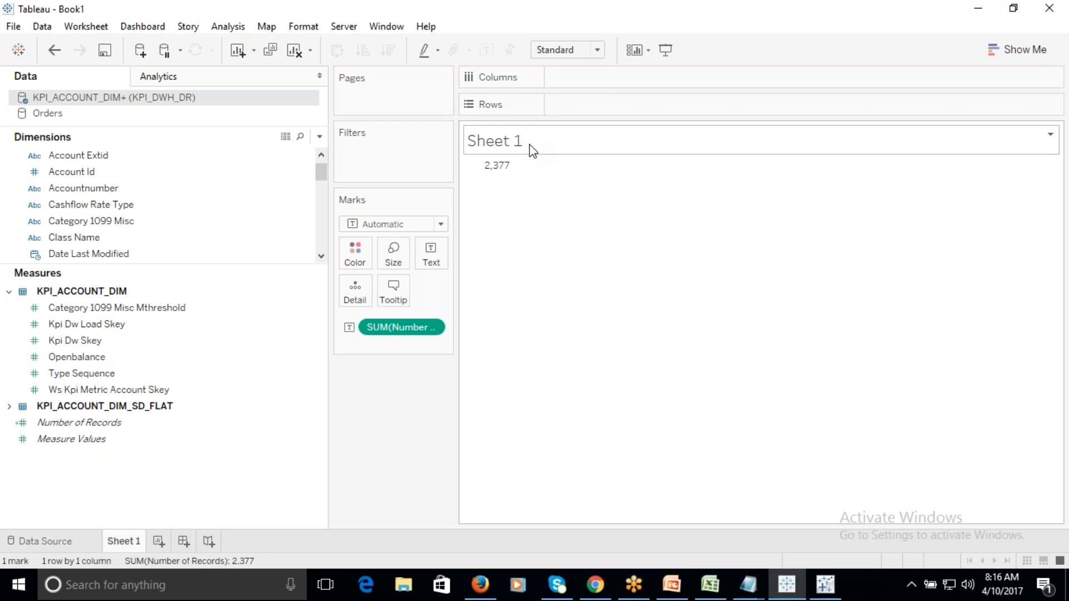
{"action": "left_click_drag", "start_coordinate": [383, 327], "coordinate": [383, 486]}
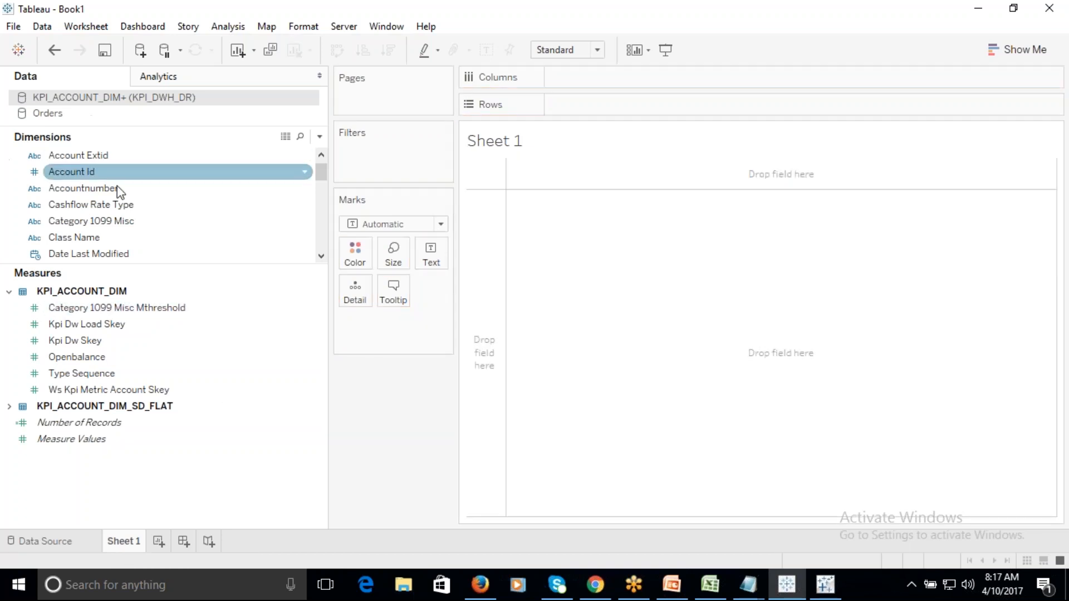
- Enlarge the dimensions list and place Class Name and Account Id on Rows
{"action": "left_click_drag", "start_coordinate": [124, 267], "coordinate": [123, 346]}
{"action": "left_click_drag", "start_coordinate": [93, 241], "coordinate": [638, 106]}
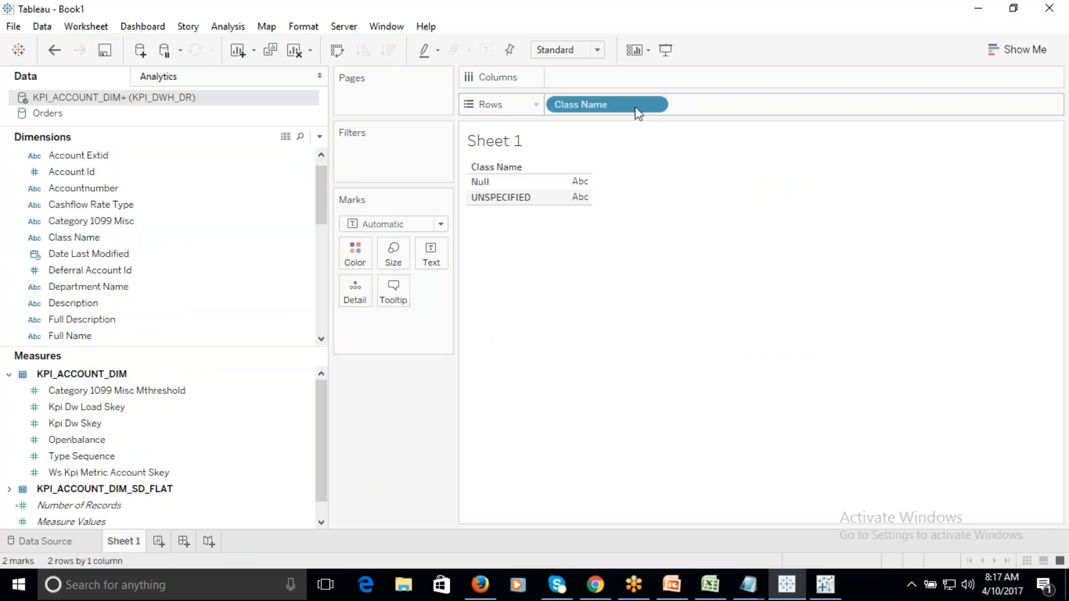
{"action": "mouse_move", "coordinate": [112, 177]}
{"action": "left_mouse_down"}
{"action": "mouse_move", "coordinate": [330, 136]}
{"action": "mouse_move", "coordinate": [759, 124]}
{"action": "mouse_move", "coordinate": [676, 105]}
{"action": "left_mouse_up"}
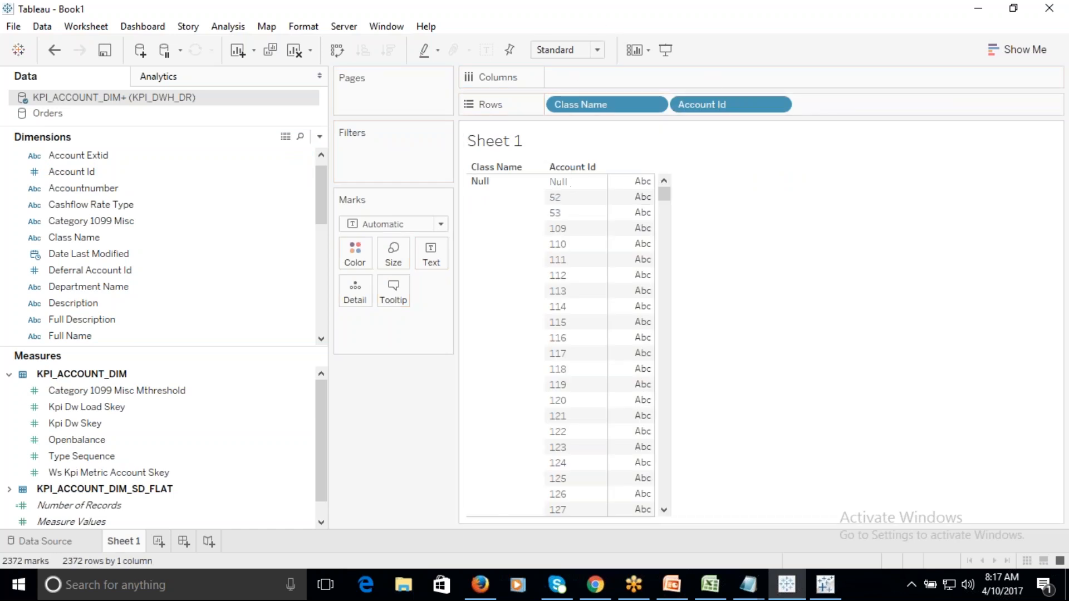
- View the commands available for the KPI_ACCOUNT_DIM+ data source and dismiss them without choosing one
{"action": "right_click", "coordinate": [119, 99]}
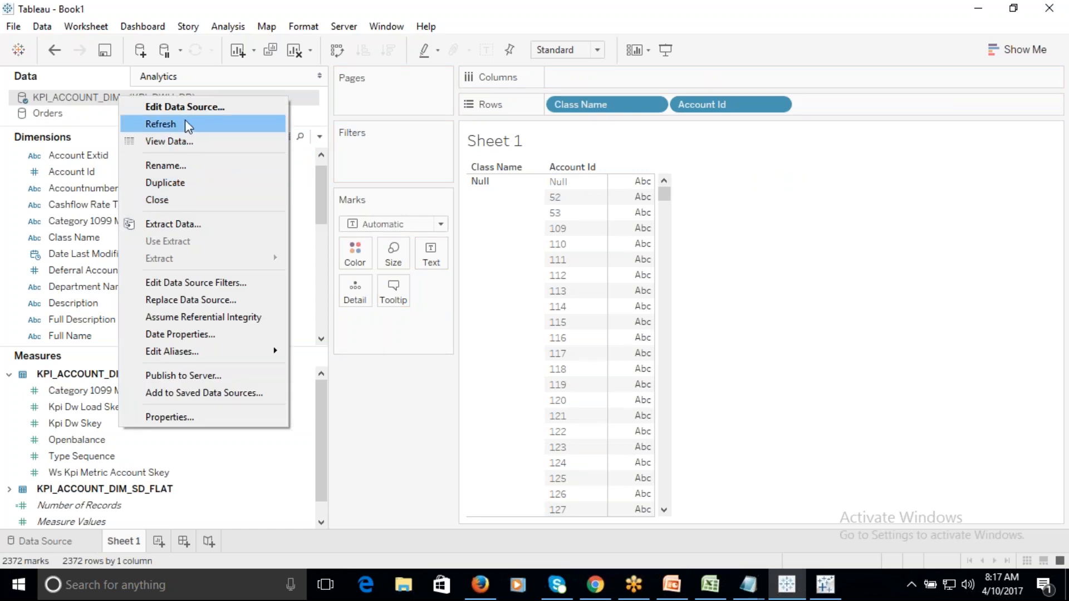
{"action": "left_click", "coordinate": [354, 540]}
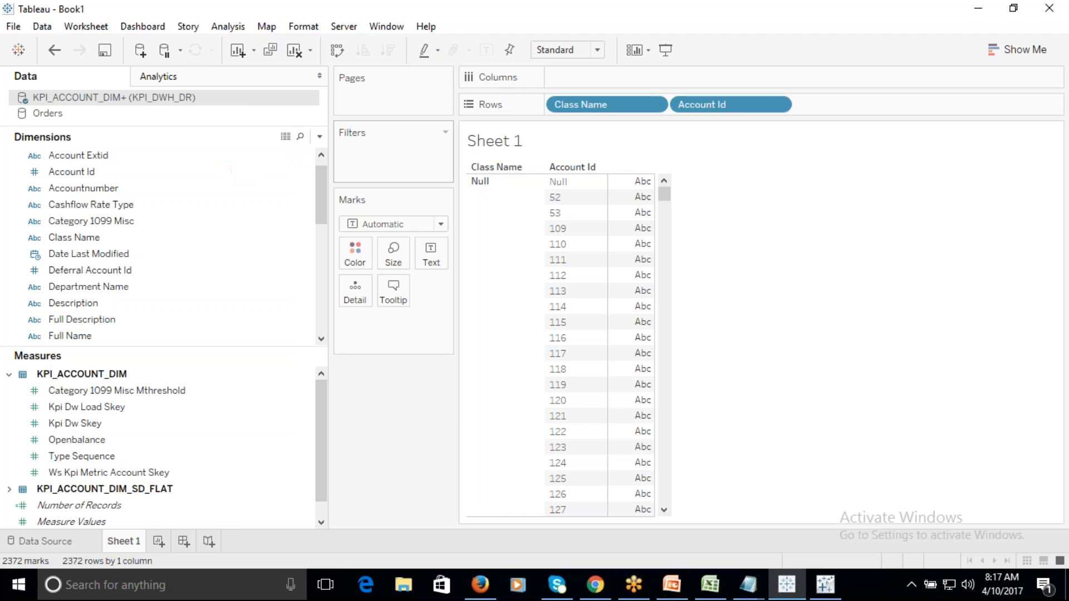
- Remove Account Id from Rows and place Class Name there as the only field
{"action": "mouse_move", "coordinate": [618, 252]}
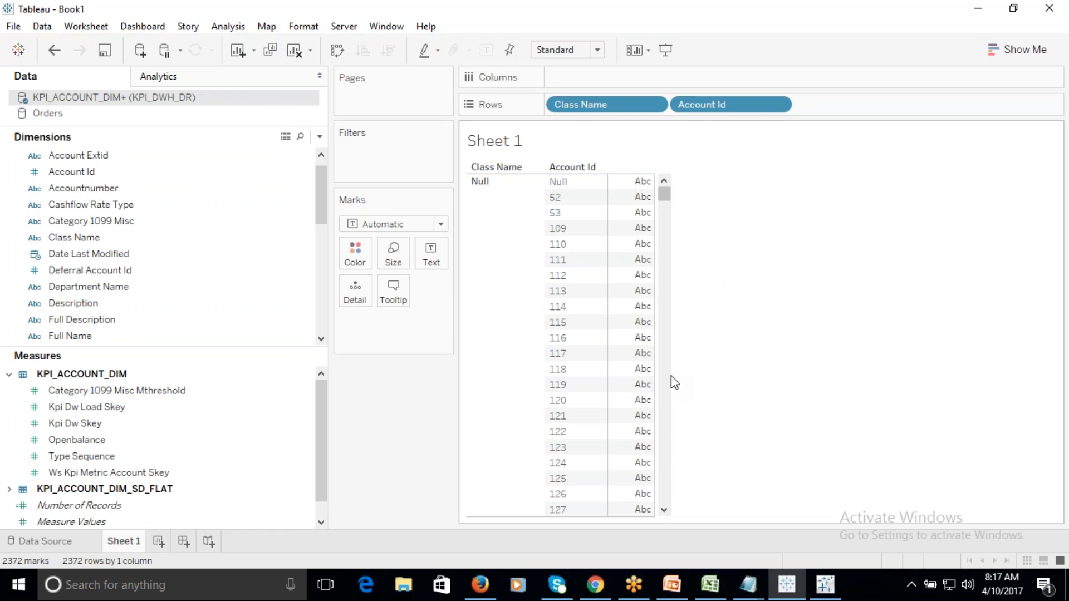
{"action": "left_click_drag", "start_coordinate": [733, 106], "coordinate": [167, 228]}
{"action": "left_click", "coordinate": [87, 238]}
{"action": "left_click_drag", "start_coordinate": [87, 238], "coordinate": [579, 107]}
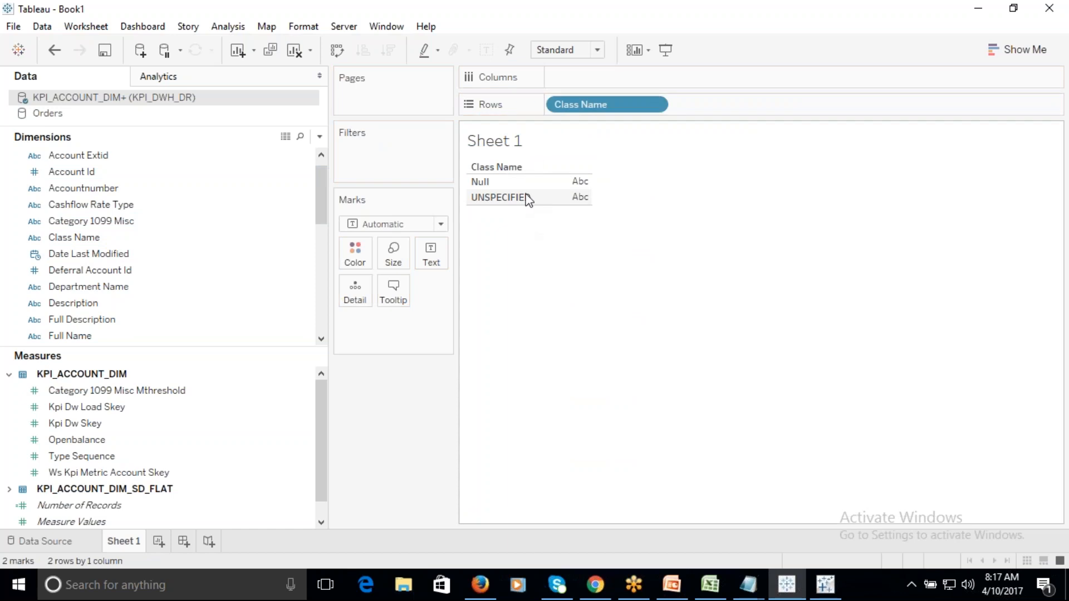
{"action": "left_click", "coordinate": [486, 185]}
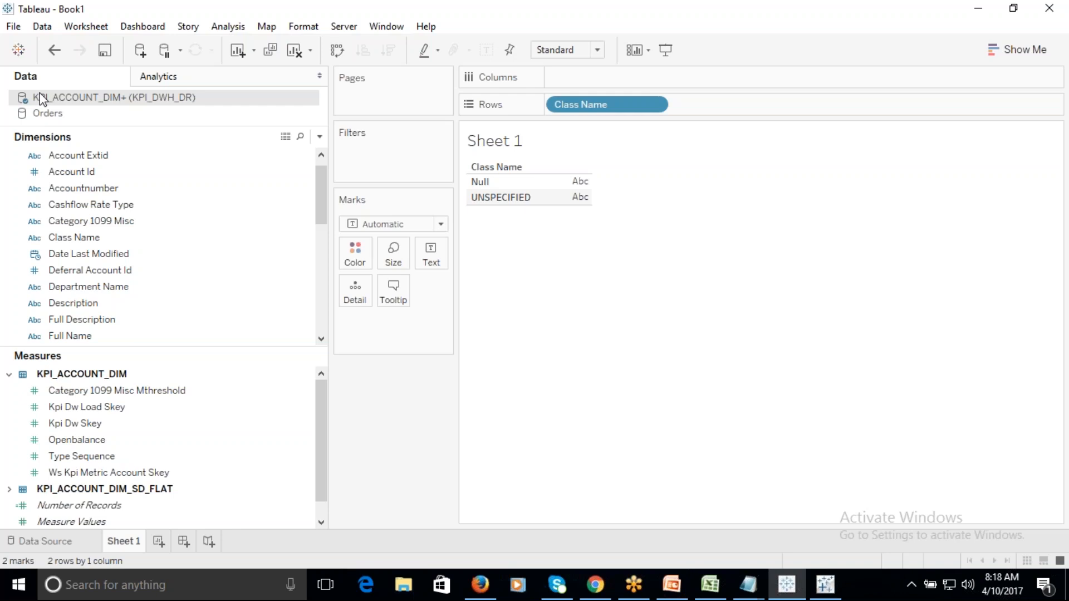
- Switch the KPI_ACCOUNT_DIM+ connection to Extract, view its extract settings, then restore the Live connection and return to Sheet 1
{"action": "right_click", "coordinate": [126, 103]}
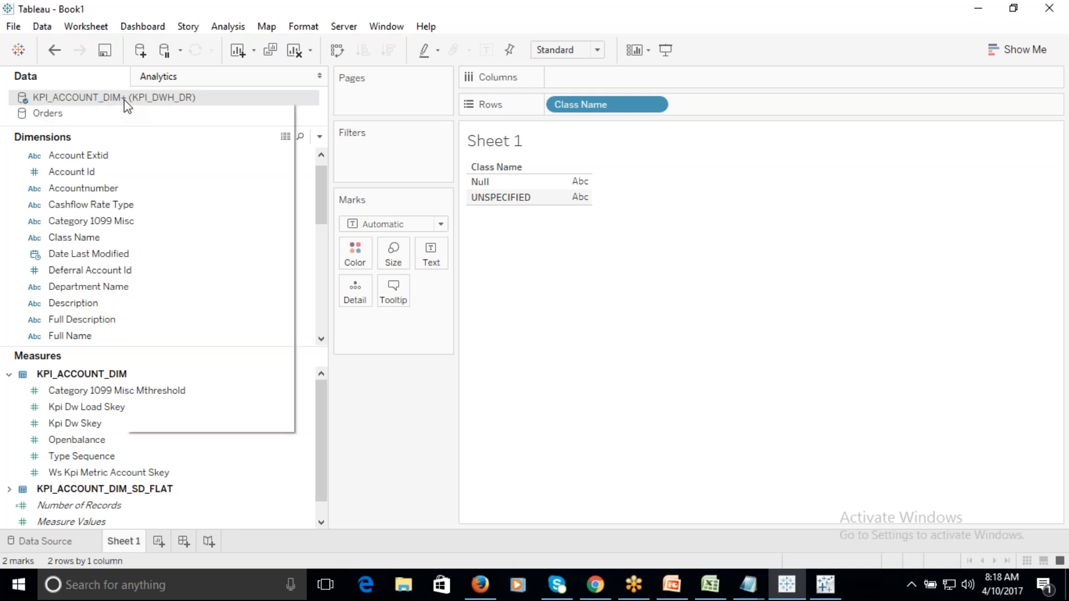
{"action": "left_click", "coordinate": [181, 111]}
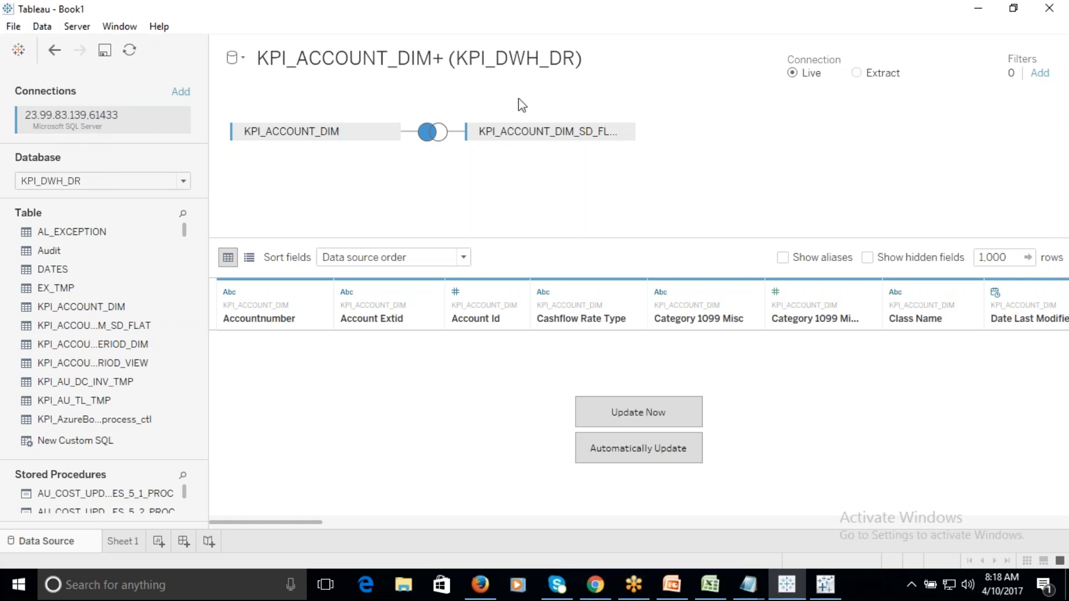
{"action": "left_click", "coordinate": [857, 73]}
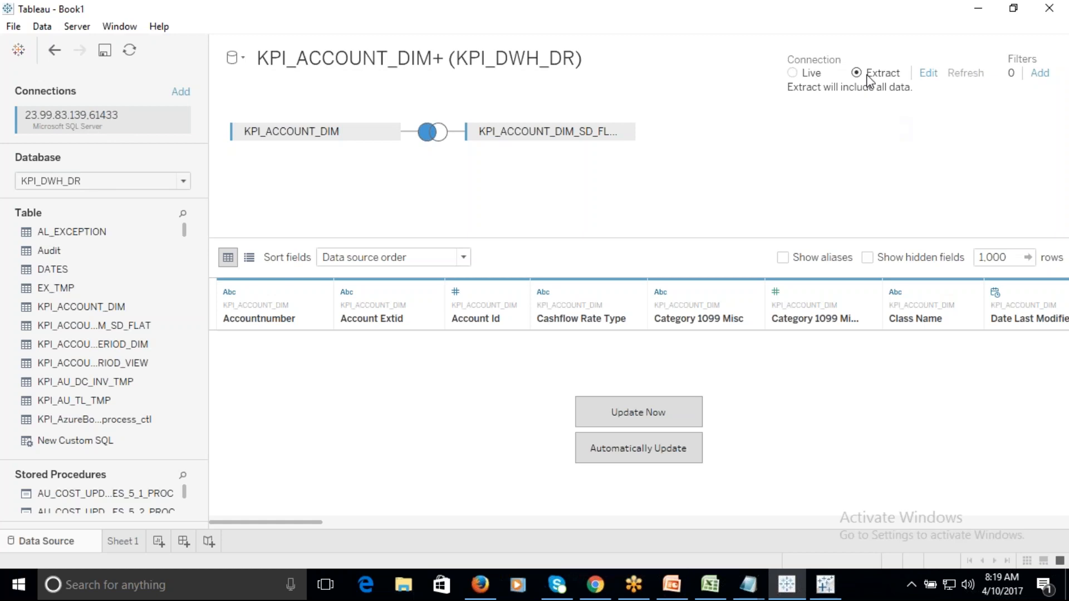
{"action": "left_click", "coordinate": [926, 75]}
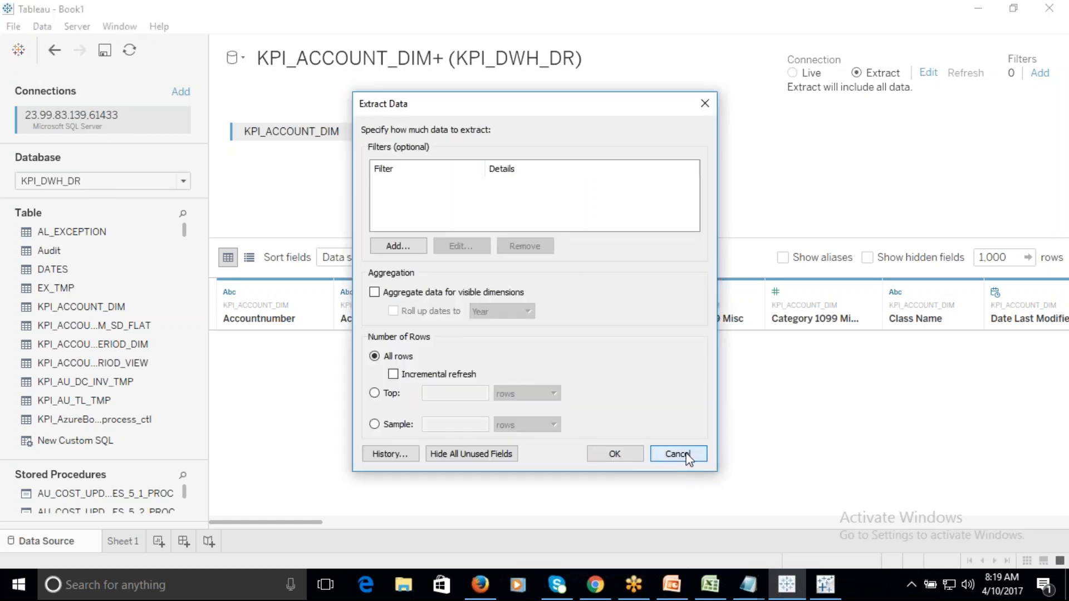
{"action": "left_click", "coordinate": [679, 452]}
{"action": "left_click", "coordinate": [793, 73]}
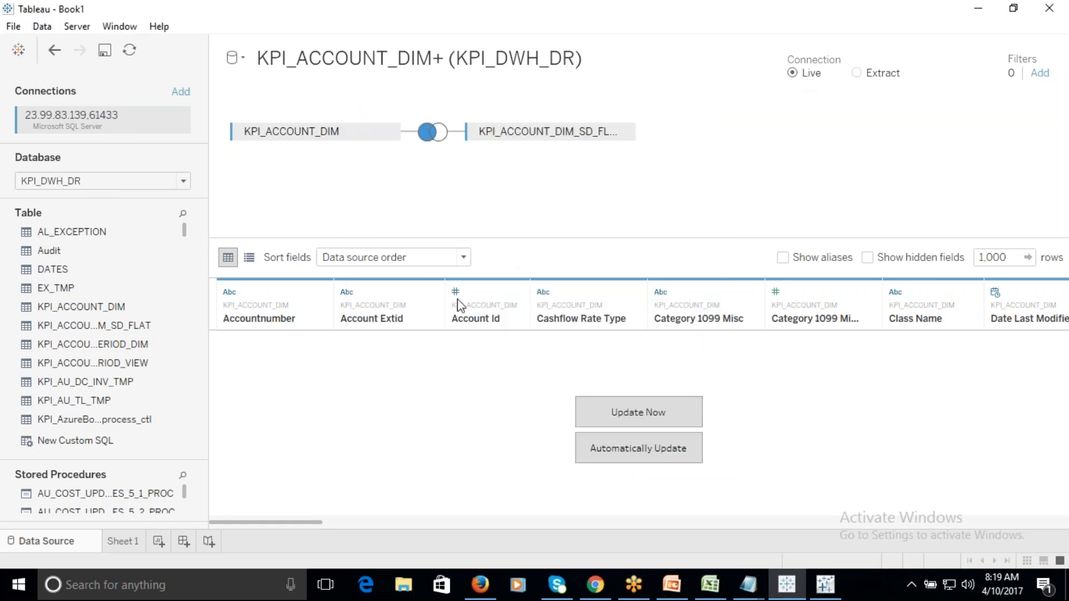
{"action": "left_click", "coordinate": [124, 543]}
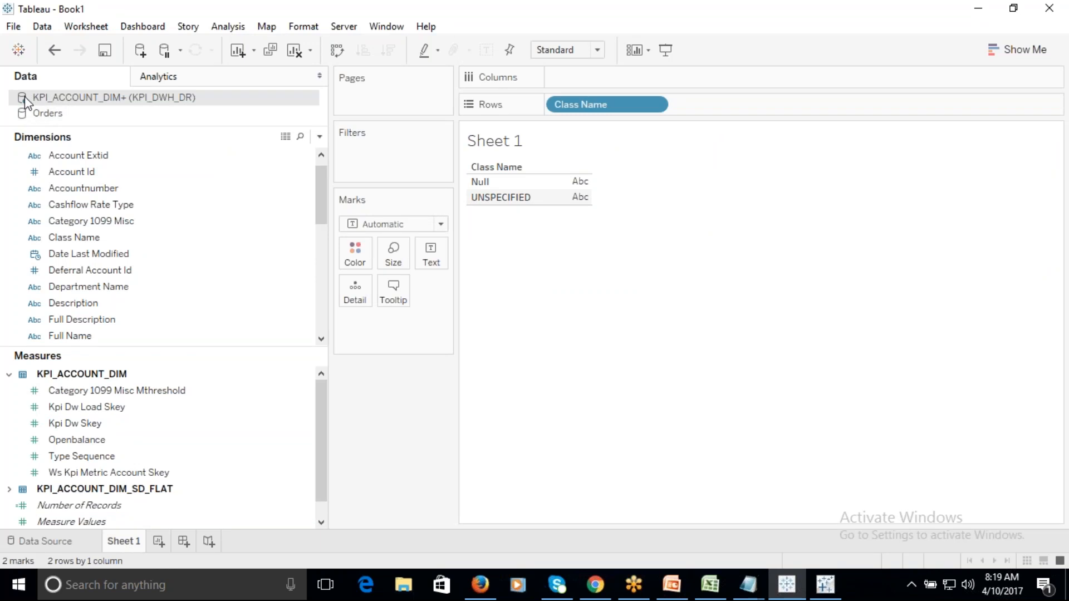
- Review the Extract Data options for KPI_ACCOUNT_DIM+, including aggregation for visible dimensions, and cancel without extracting
{"action": "right_click", "coordinate": [93, 104]}
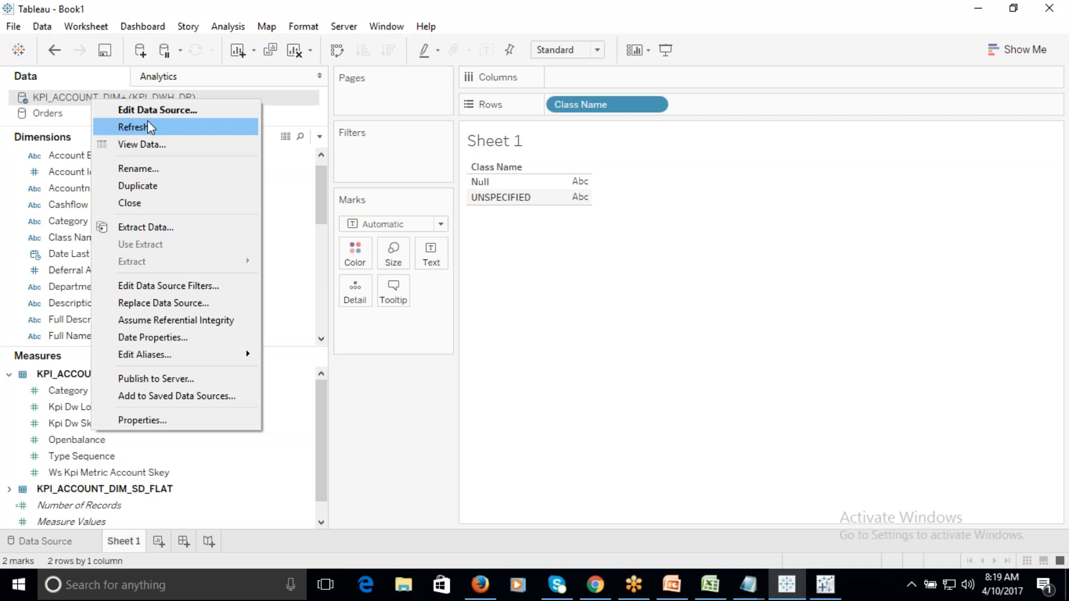
{"action": "left_click", "coordinate": [143, 229]}
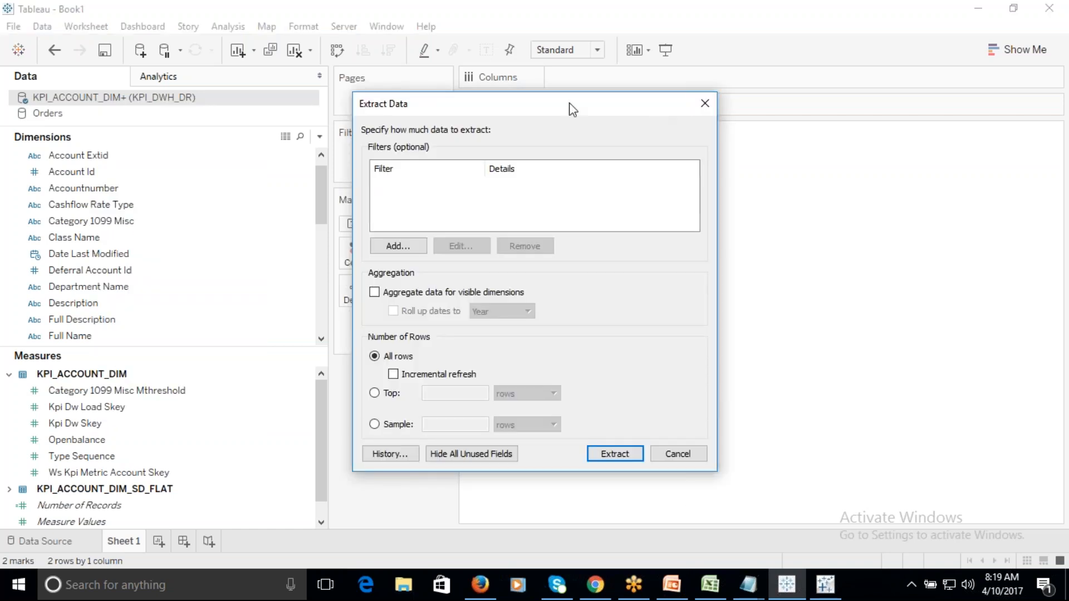
{"action": "left_click_drag", "start_coordinate": [599, 109], "coordinate": [857, 137]}
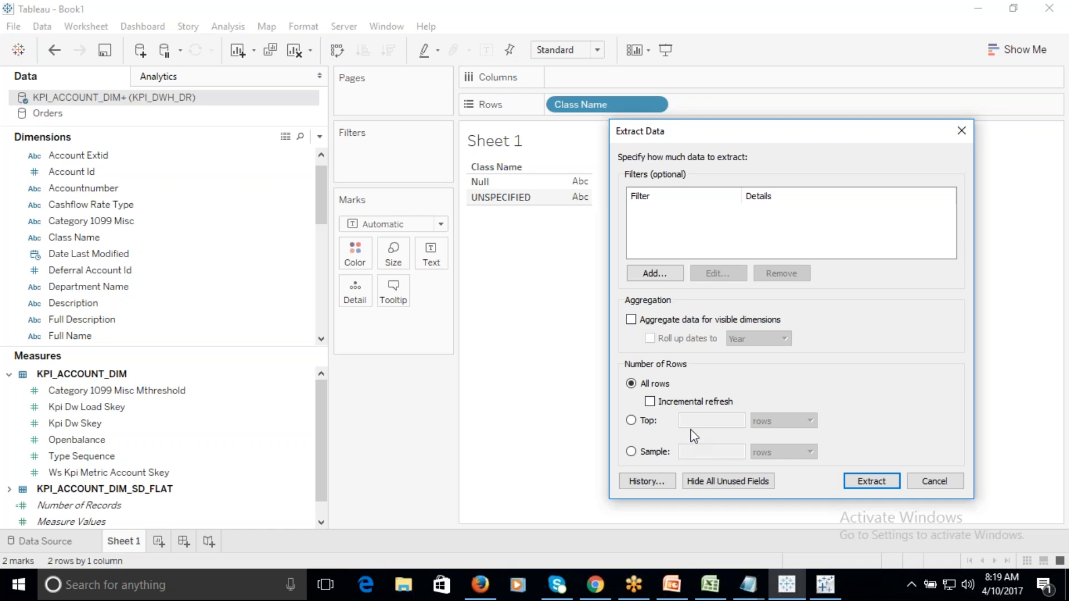
{"action": "left_click", "coordinate": [632, 317]}
{"action": "left_click", "coordinate": [637, 315]}
{"action": "left_click", "coordinate": [935, 481]}
- Extract all rows of KPI_ACCOUNT_DIM+ and save the extract on the Desktop as KPI_ACCOUNT_DIM+ (KPI_DWH_DR) in .tde format
{"action": "right_click", "coordinate": [80, 96]}
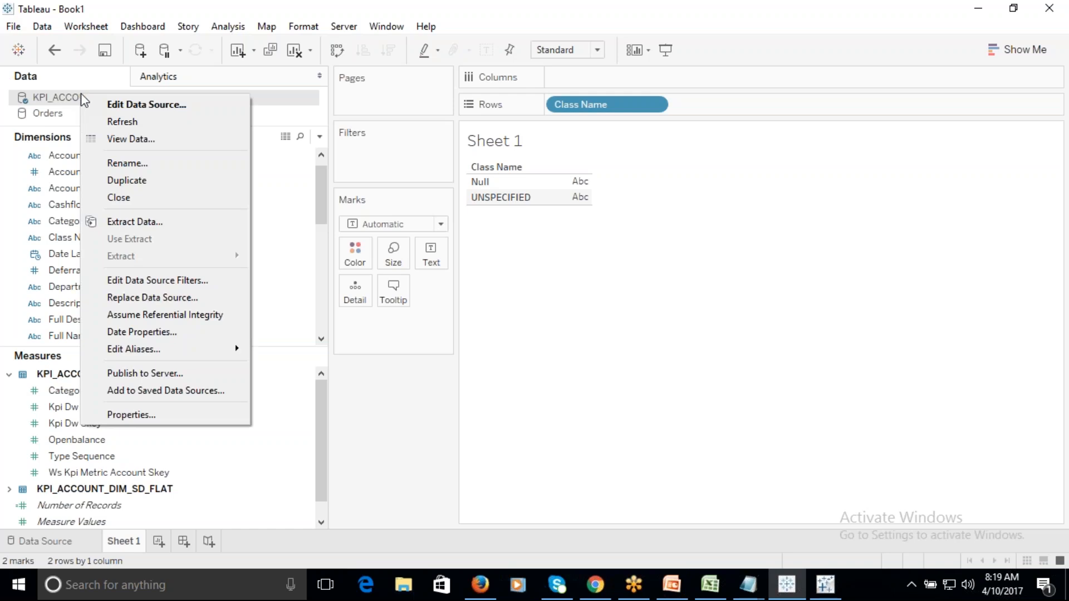
{"action": "left_click", "coordinate": [144, 224]}
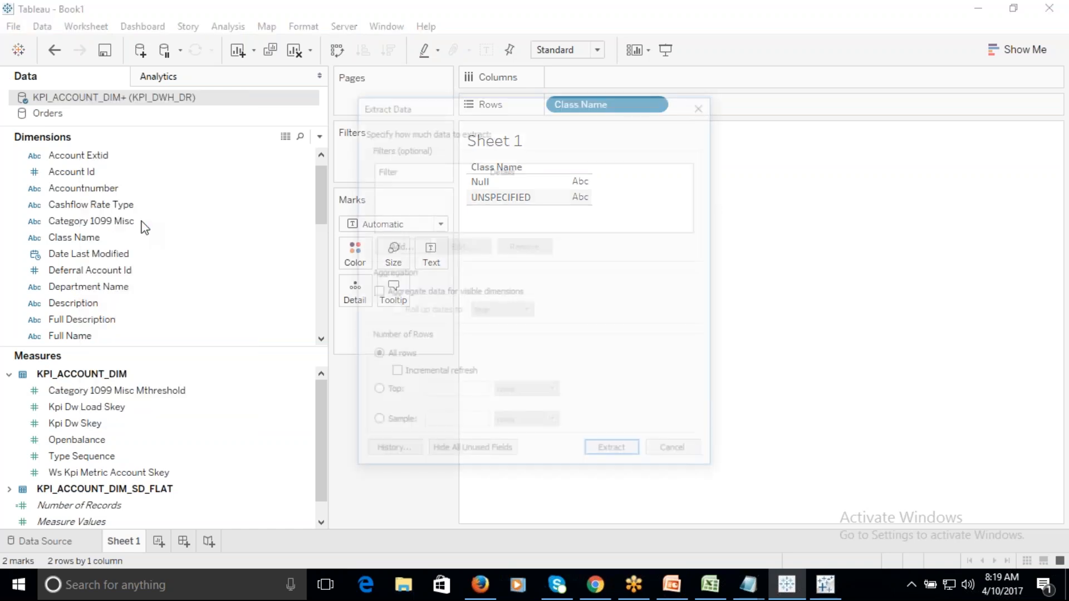
{"action": "left_click", "coordinate": [614, 454]}
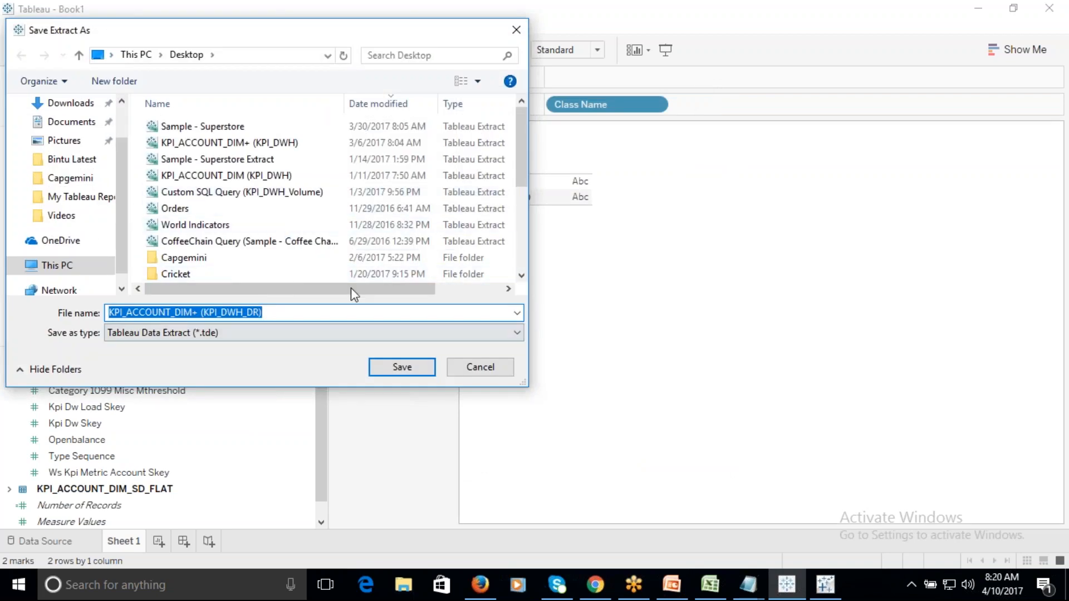
{"action": "scroll", "coordinate": [122, 179], "scroll_direction": "up", "scroll_amount": 1}
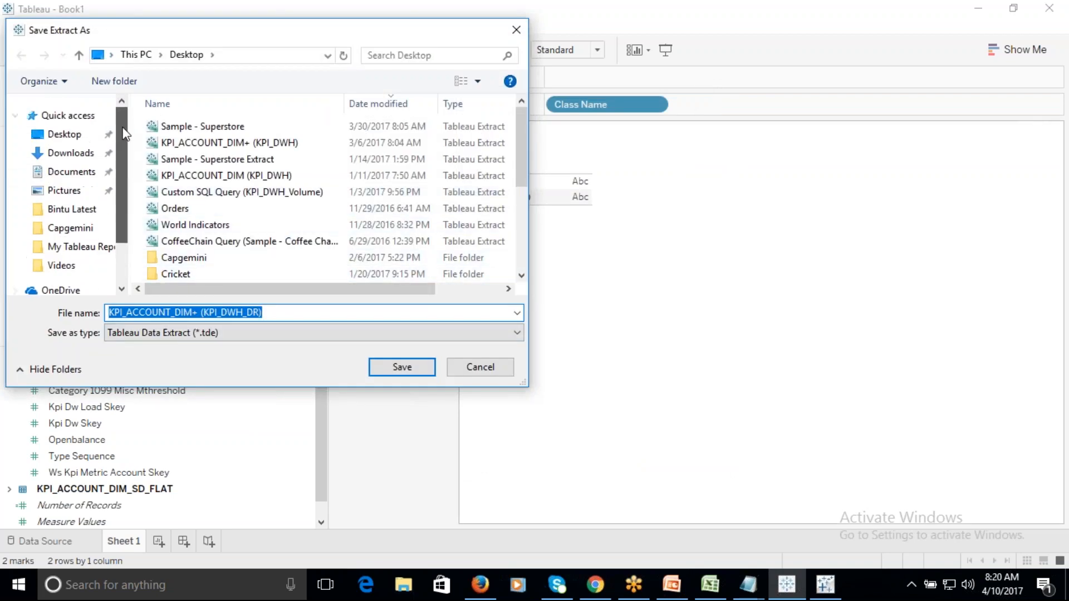
{"action": "left_click", "coordinate": [75, 140]}
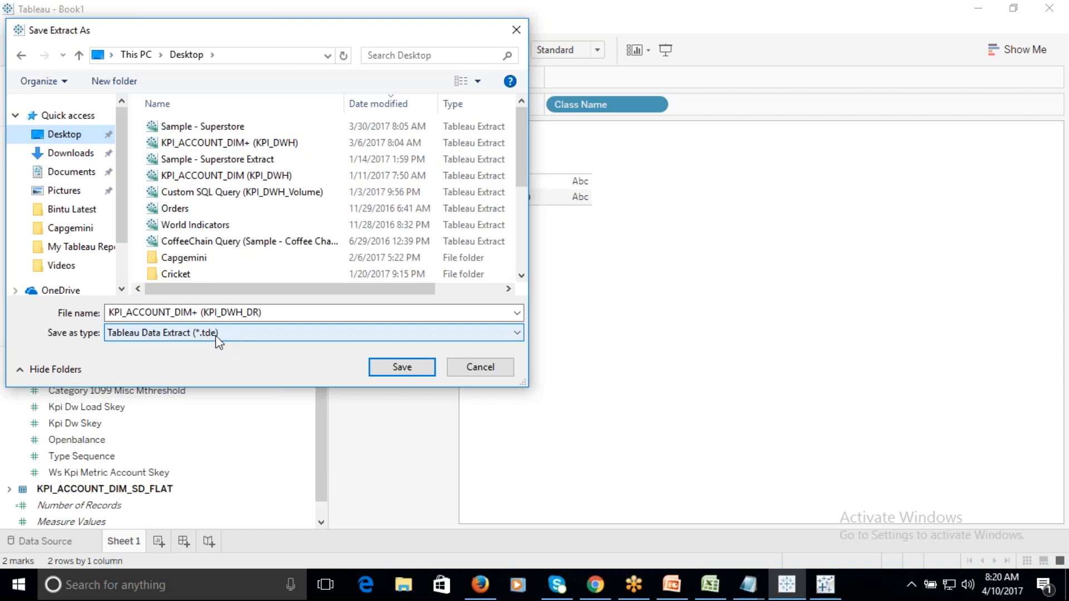
{"action": "left_click", "coordinate": [415, 372]}
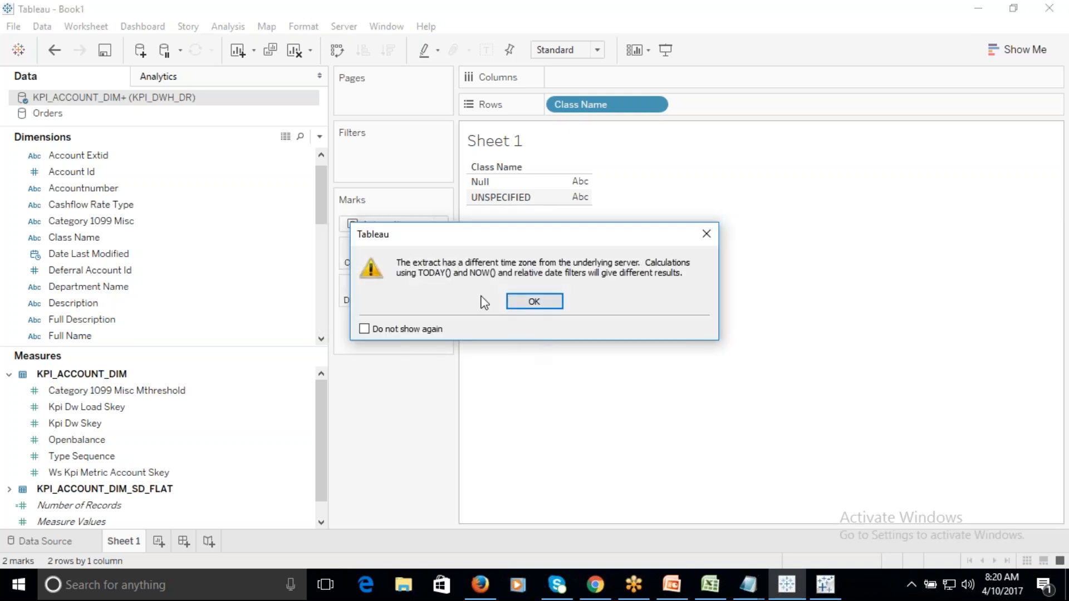
{"action": "left_click", "coordinate": [545, 303]}
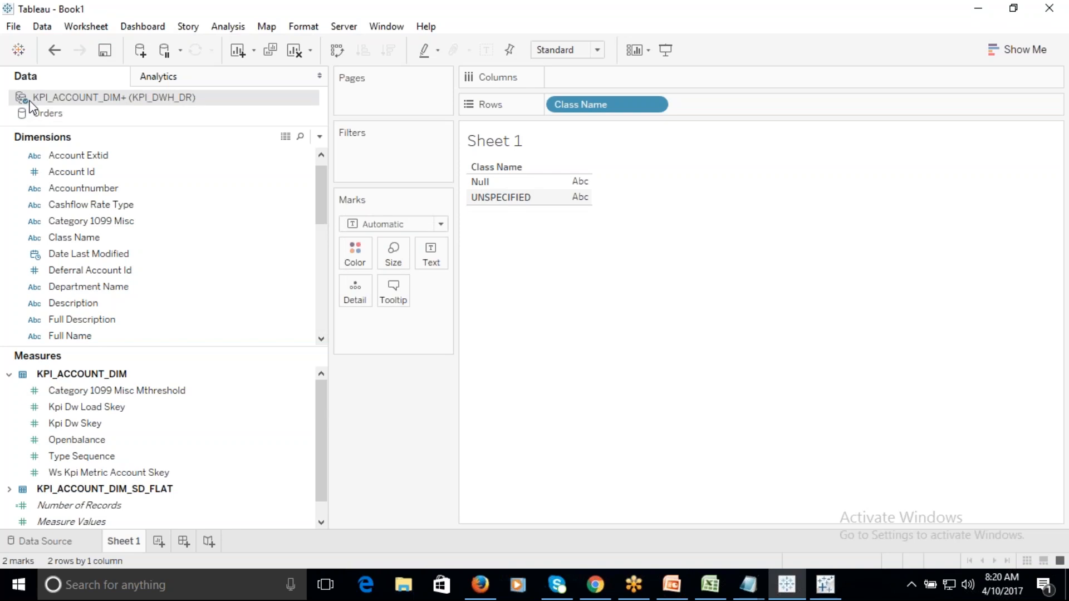
- Take Class Name off Rows and place it there again to query the extract
{"action": "left_click", "coordinate": [1052, 12]}
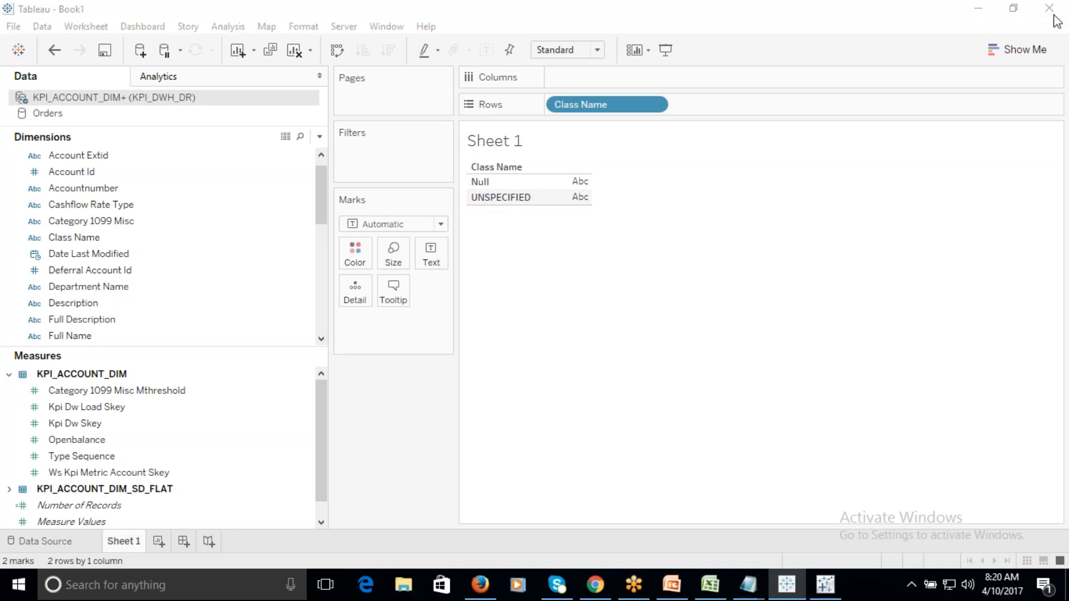
{"action": "left_click", "coordinate": [250, 94]}
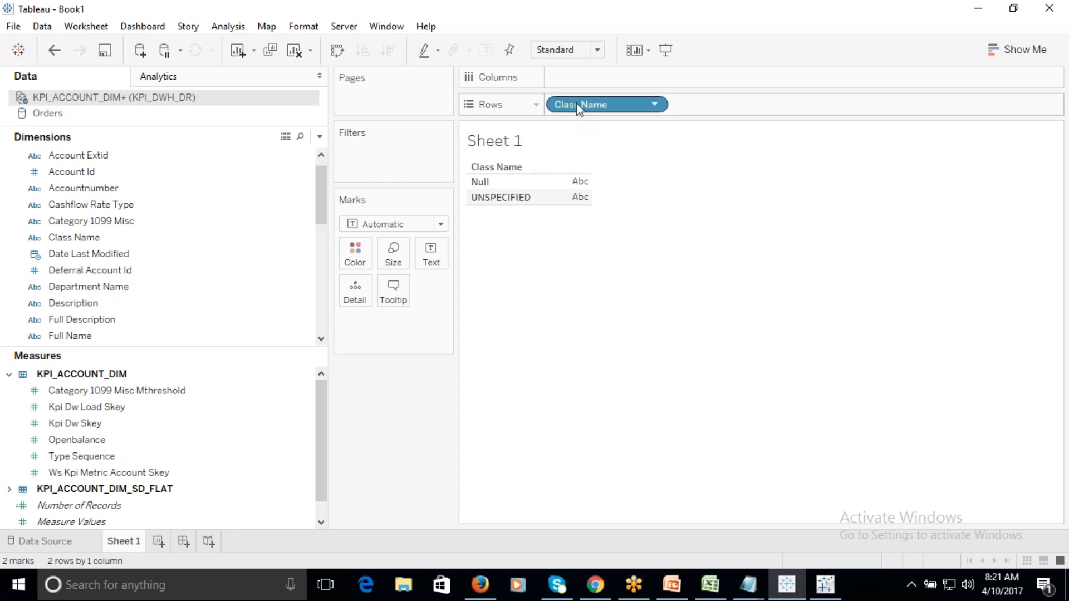
{"action": "left_click_drag", "start_coordinate": [576, 102], "coordinate": [568, 17]}
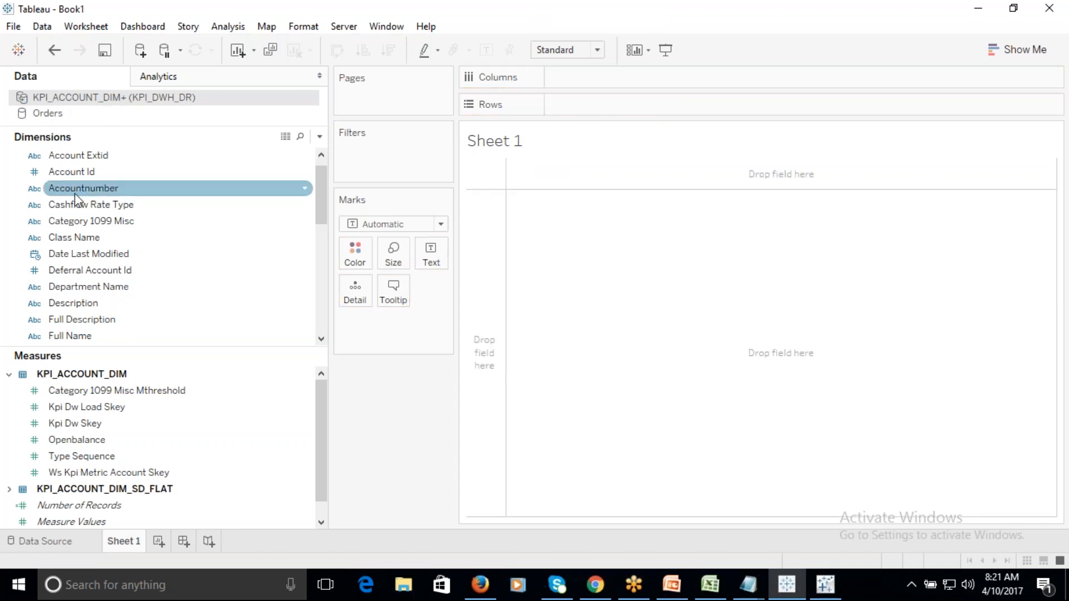
{"action": "left_click_drag", "start_coordinate": [124, 237], "coordinate": [579, 104]}
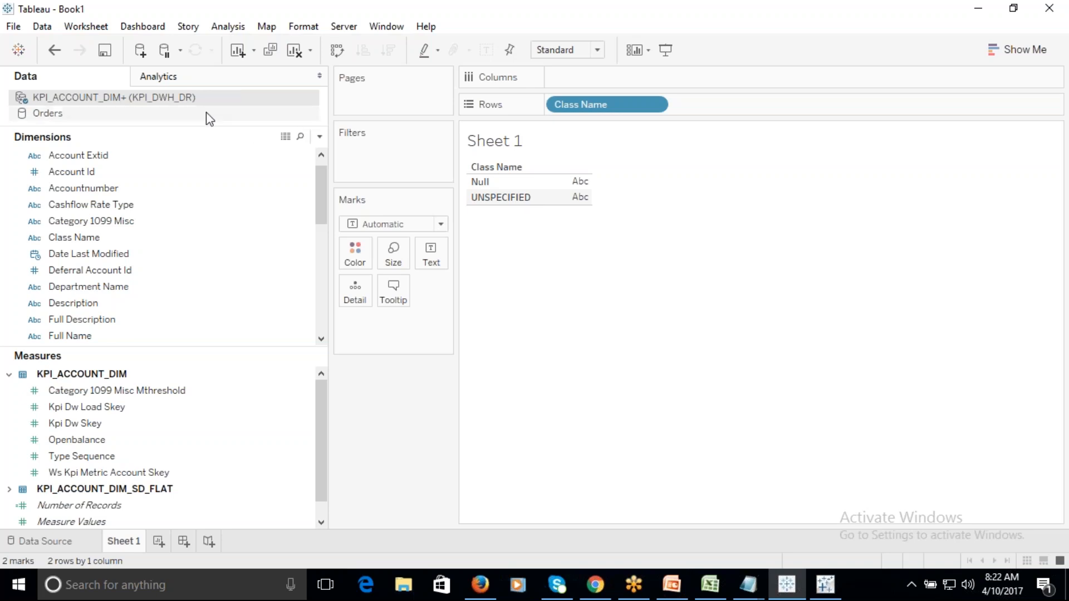
- Check the connection type of the KPI_ACCOUNT_DIM+ data source and return to Sheet 1
{"action": "right_click", "coordinate": [202, 97]}
{"action": "key", "text": "Escape"}
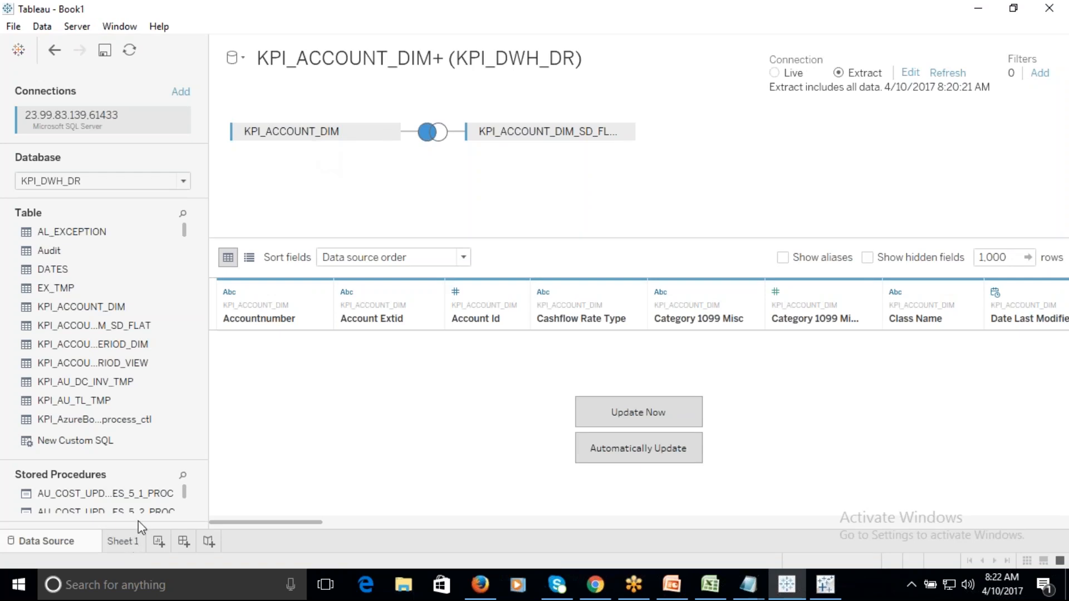
{"action": "left_click", "coordinate": [134, 538]}
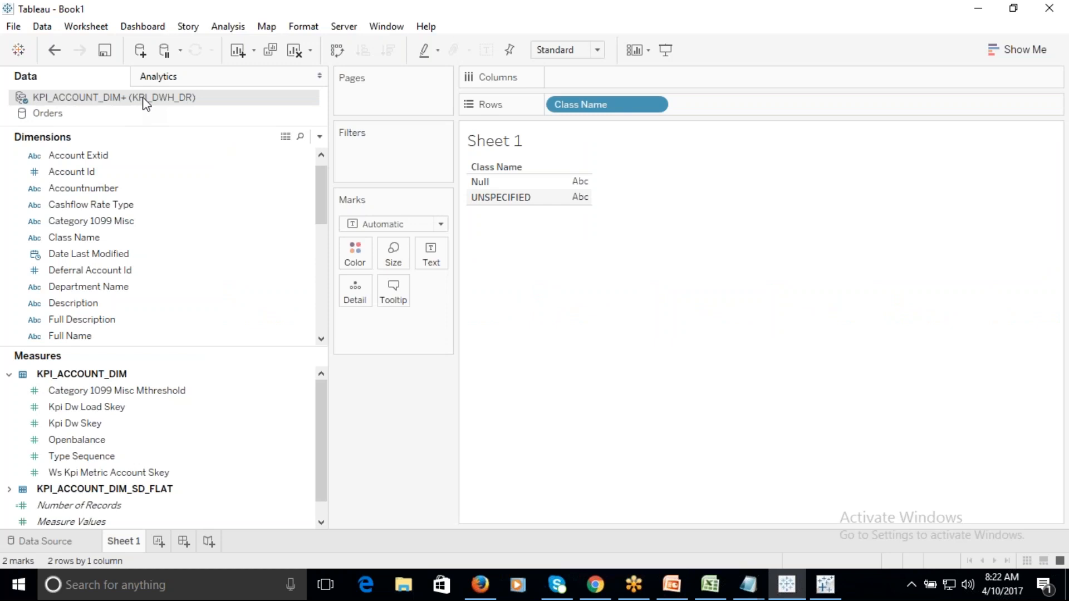
- View the extract commands for KPI_ACCOUNT_DIM+, including Refresh and Append Data from File, without applying any
{"action": "right_click", "coordinate": [199, 98]}
{"action": "mouse_move", "coordinate": [259, 261]}
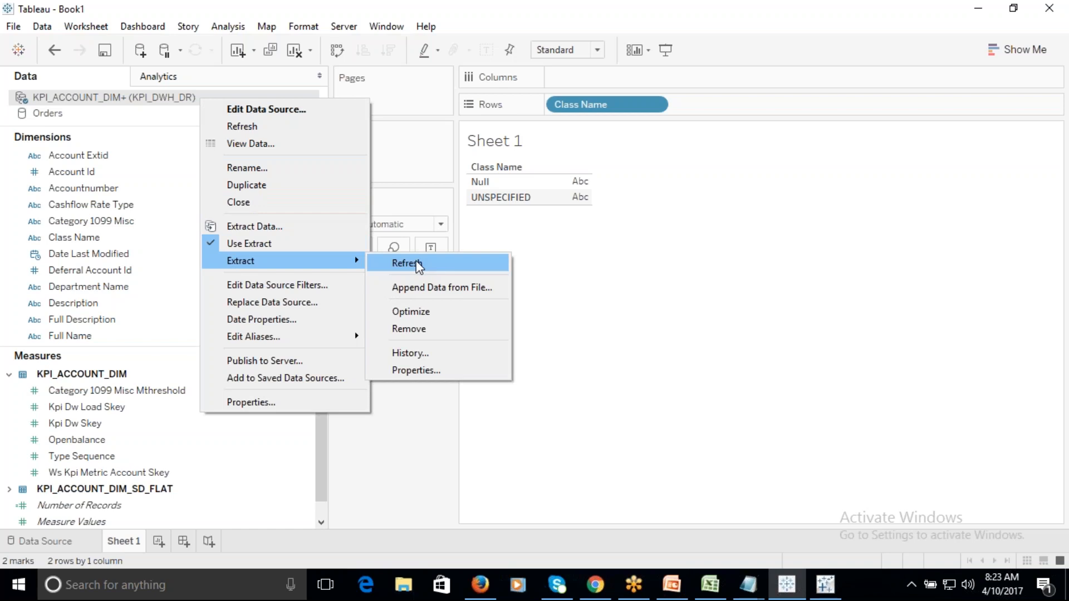
{"action": "left_click", "coordinate": [423, 458]}
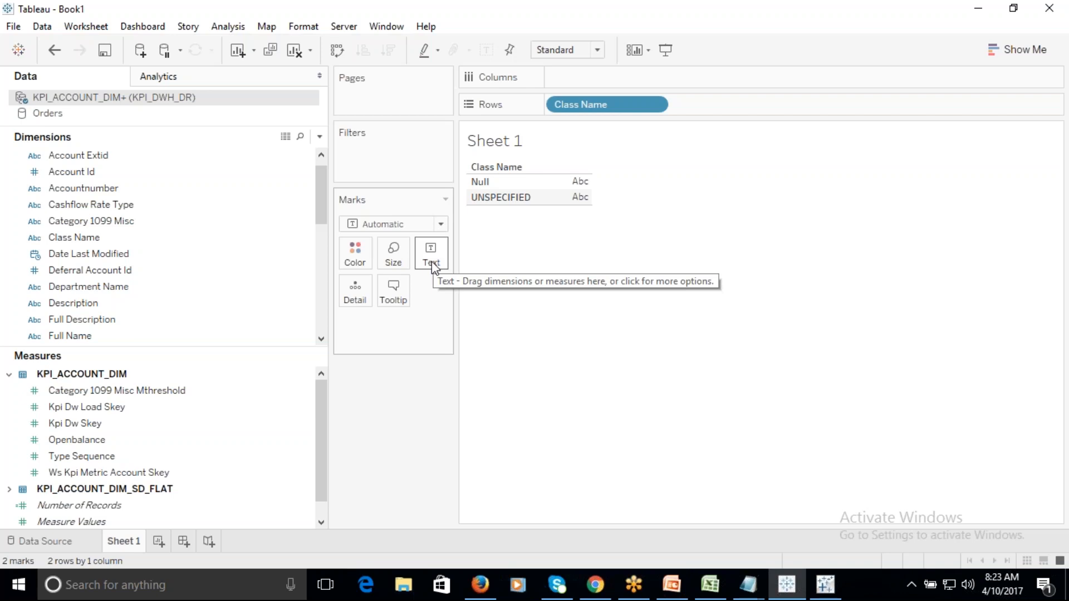
{"action": "right_click", "coordinate": [159, 98]}
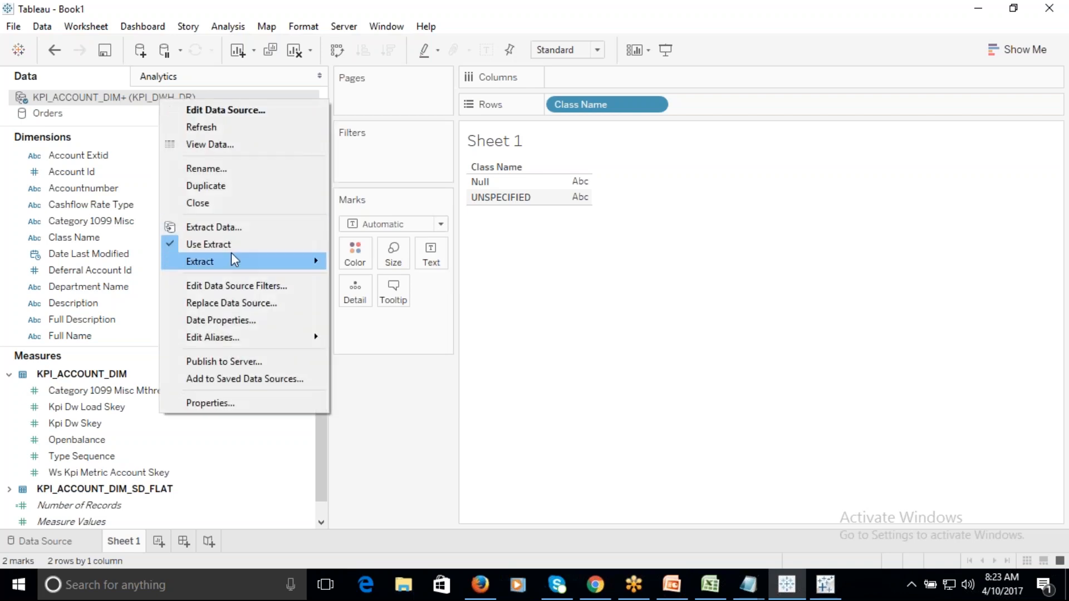
{"action": "mouse_move", "coordinate": [257, 263]}
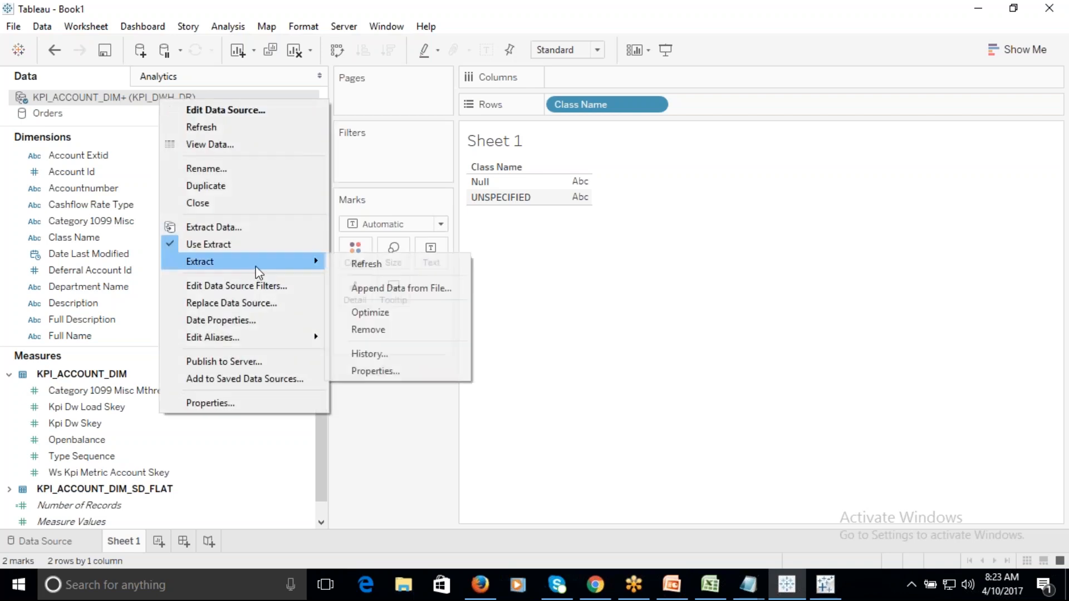
{"action": "left_click", "coordinate": [474, 467]}
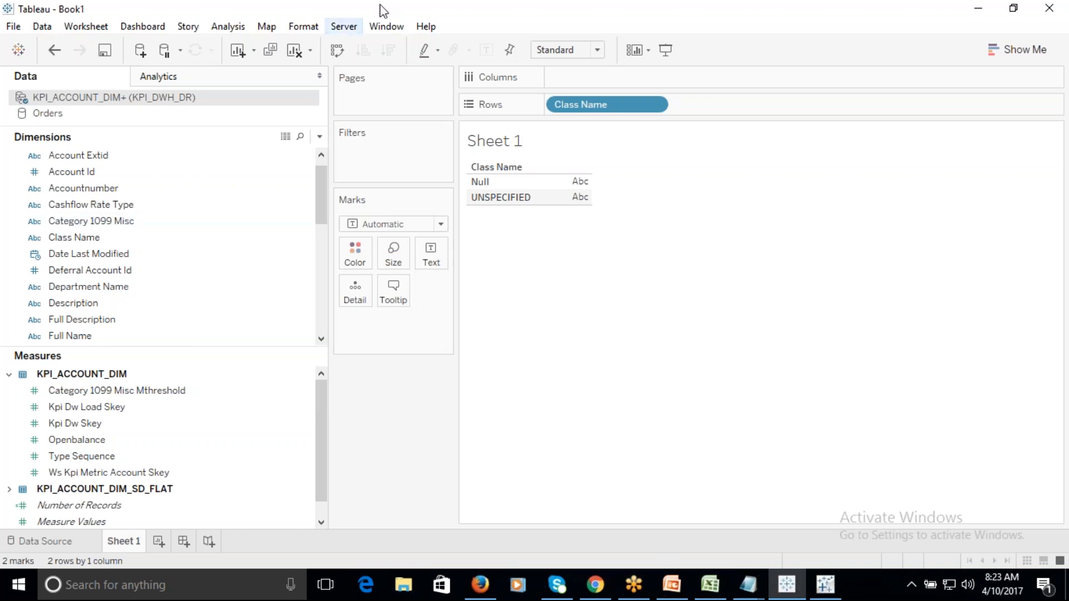
- Try to publish the workbook to the Tableau Server at 74.208.145.51:8000, and dismiss the sign-in
{"action": "left_click", "coordinate": [343, 30]}
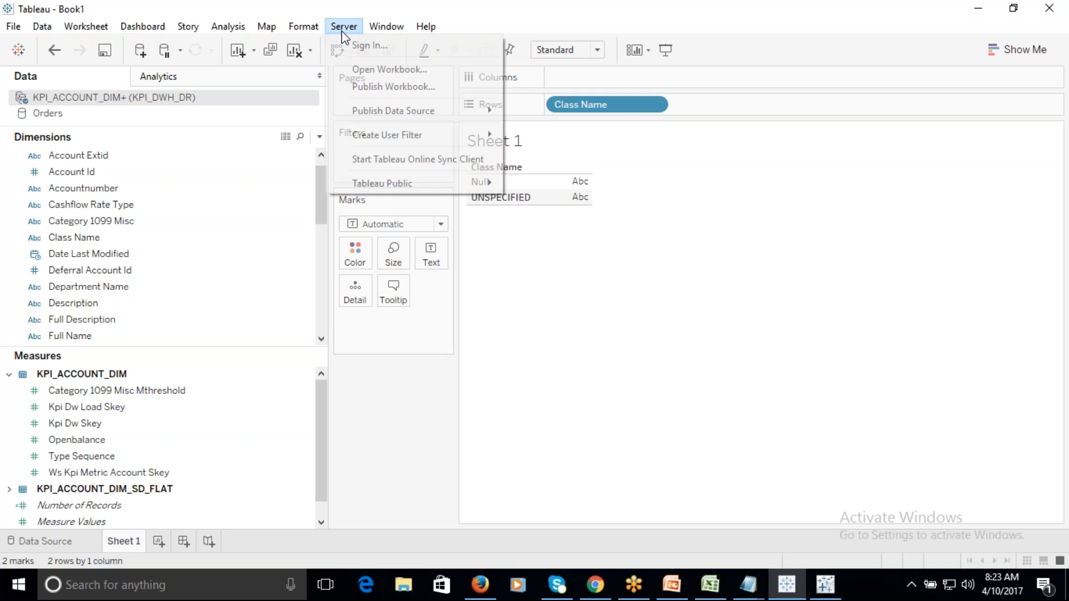
{"action": "left_click", "coordinate": [410, 89]}
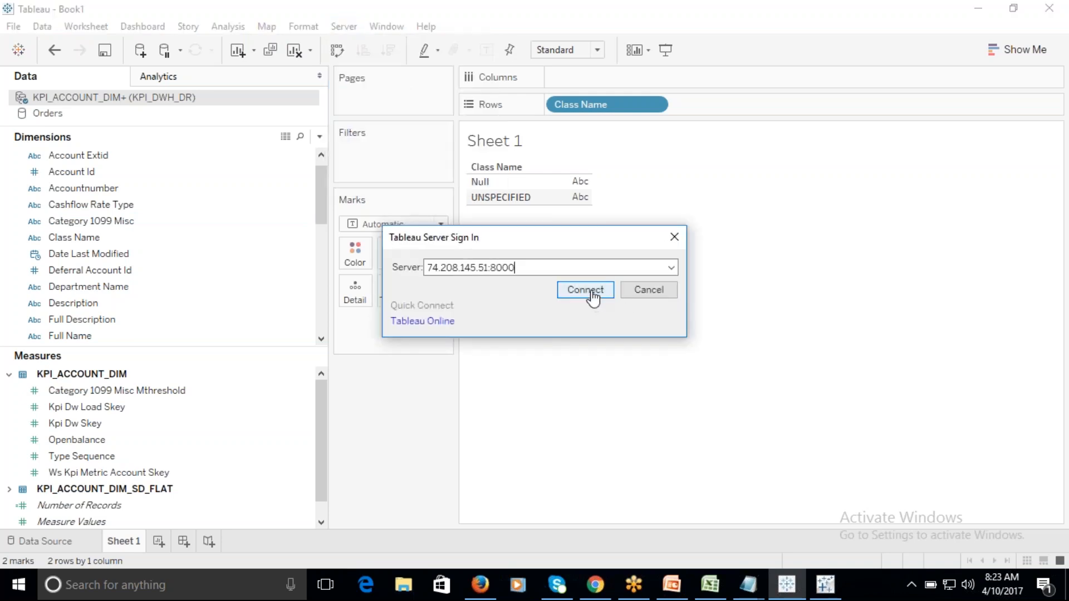
{"action": "left_click", "coordinate": [593, 298]}
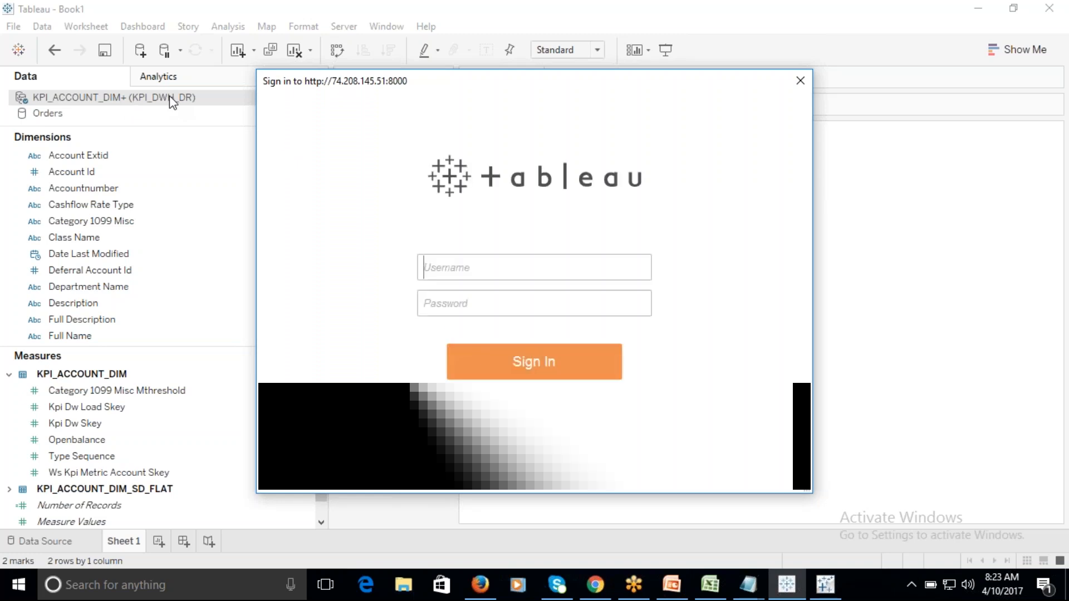
{"action": "left_click", "coordinate": [801, 81]}
{"action": "left_click", "coordinate": [657, 286]}
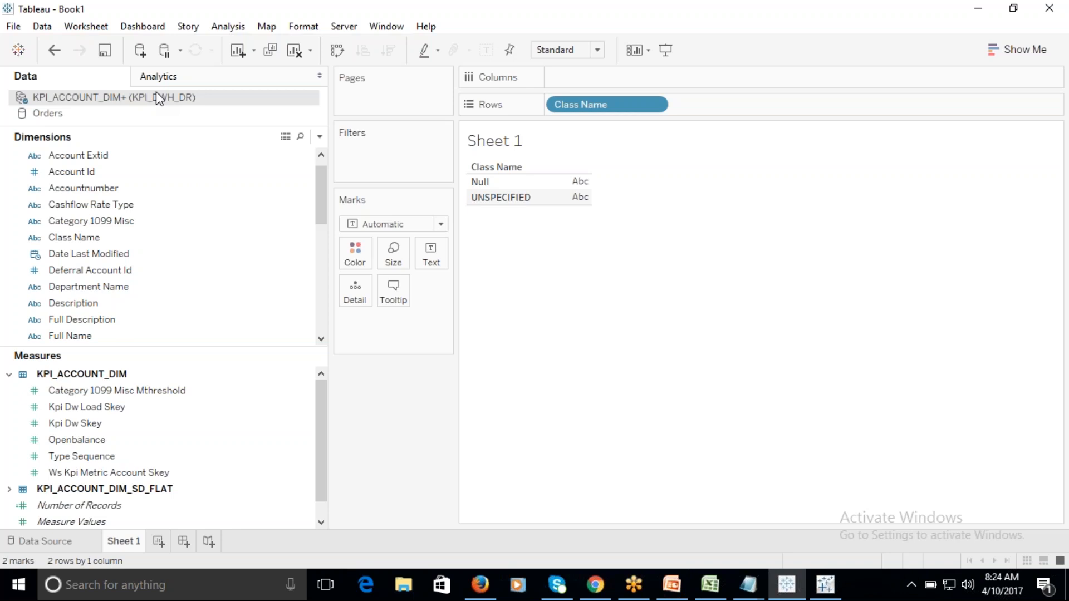
- View the available commands for the KPI_ACCOUNT_DIM+ data source without applying any
{"action": "left_click", "coordinate": [1050, 10]}
{"action": "left_click", "coordinate": [1047, 38]}
{"action": "right_click", "coordinate": [75, 101]}
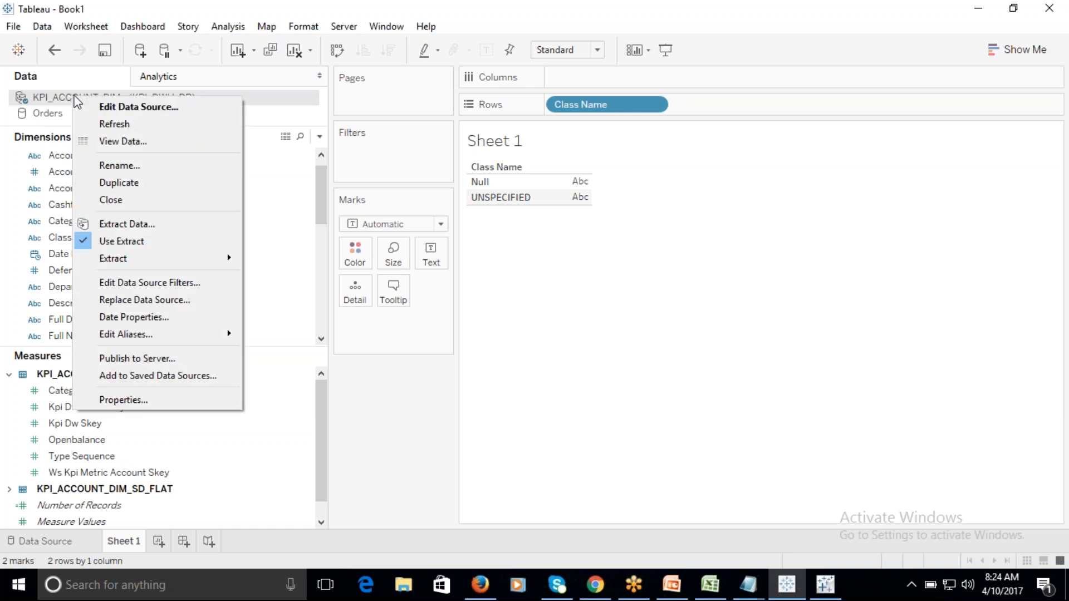
{"action": "left_click", "coordinate": [127, 107]}
{"action": "left_click", "coordinate": [464, 333]}
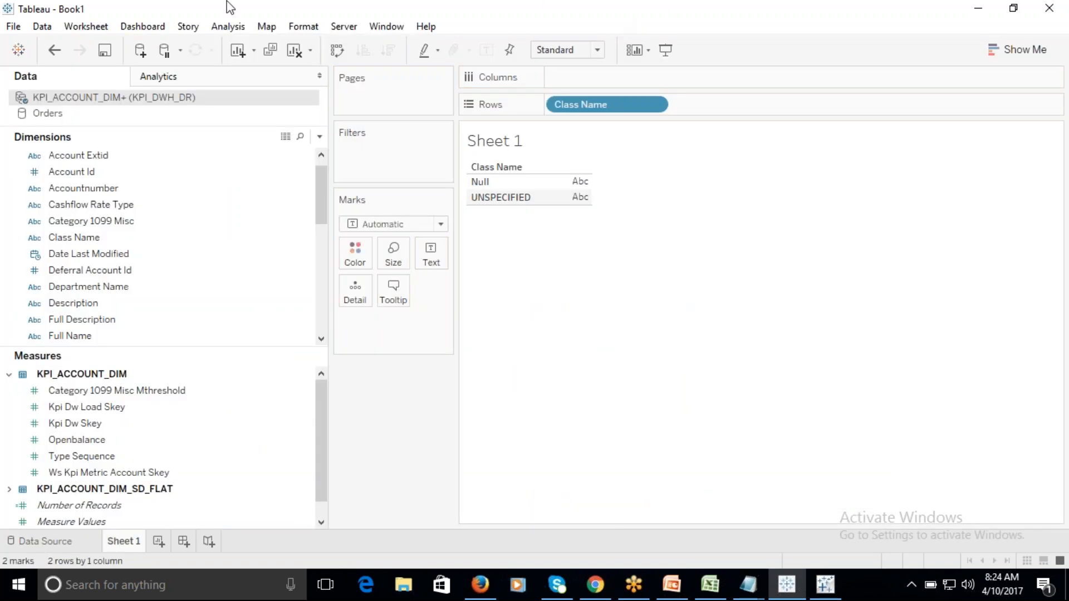
- Clear Sheet 1 and, from the Orders data source, chart Sales on Rows by Sub-Category on Columns
{"action": "left_click", "coordinate": [294, 50]}
{"action": "left_click", "coordinate": [95, 175]}
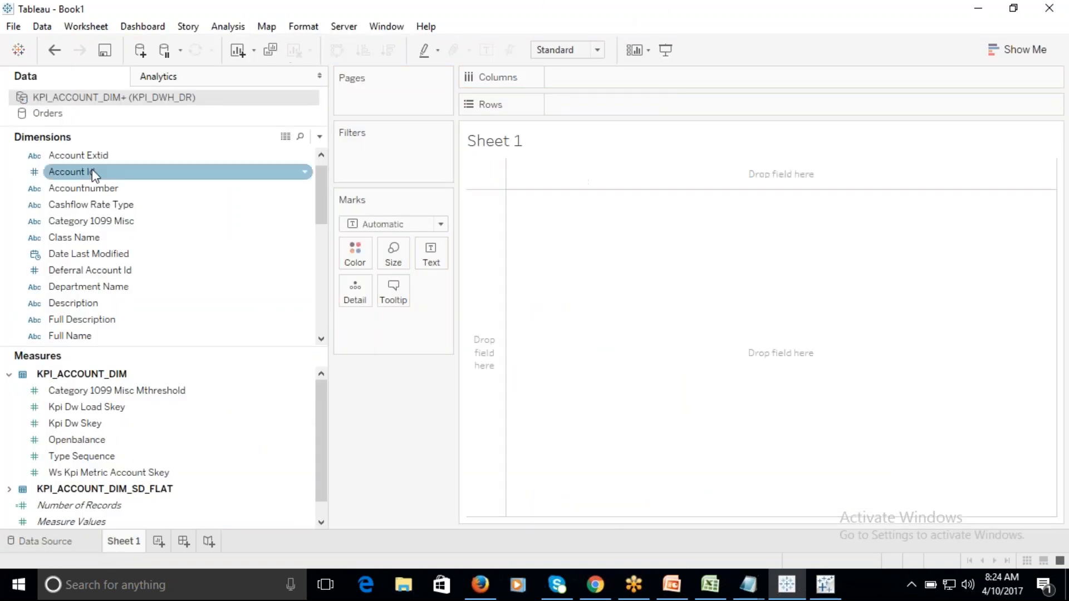
{"action": "left_click", "coordinate": [50, 115]}
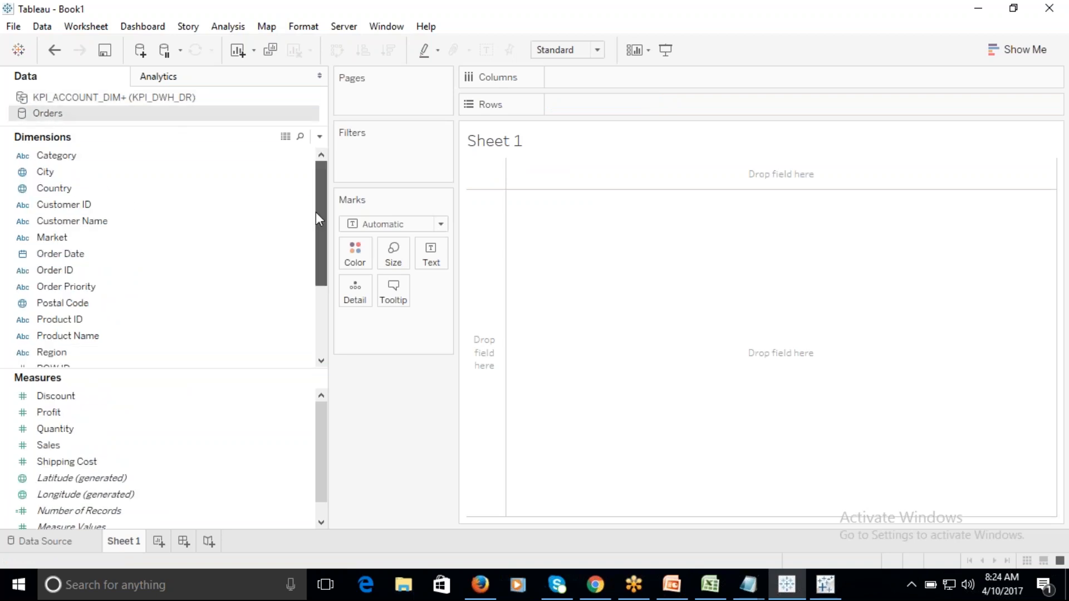
{"action": "left_click_drag", "start_coordinate": [316, 217], "coordinate": [315, 283]}
{"action": "left_click_drag", "start_coordinate": [66, 336], "coordinate": [614, 93]}
{"action": "left_click_drag", "start_coordinate": [50, 446], "coordinate": [607, 106]}
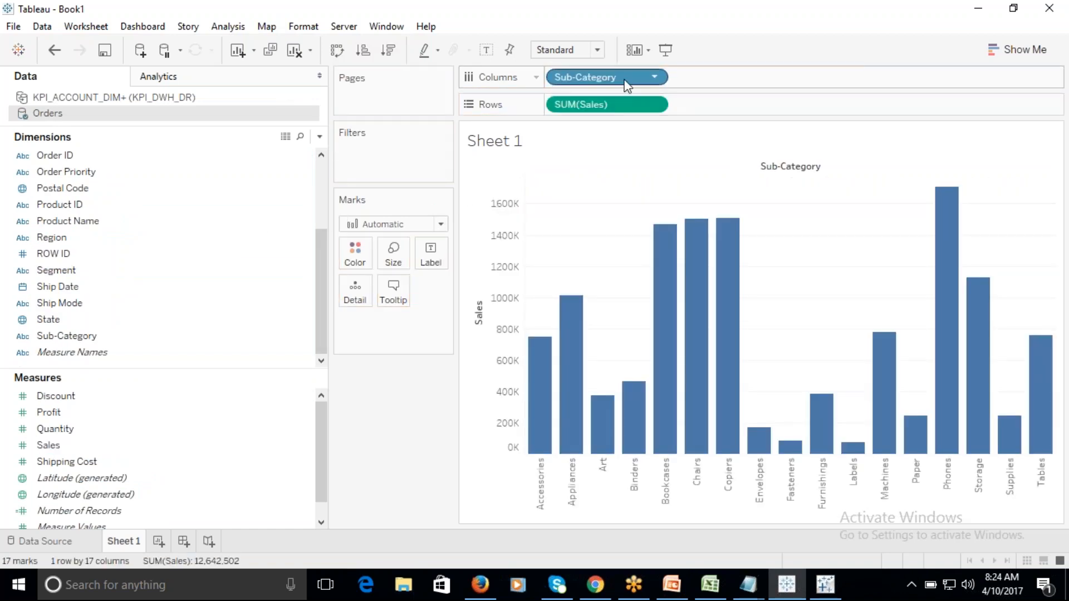
- Color the bars by Sub-Category and fit the chart to Entire View
{"action": "left_click_drag", "start_coordinate": [625, 83], "coordinate": [366, 266]}
{"action": "left_click", "coordinate": [596, 49]}
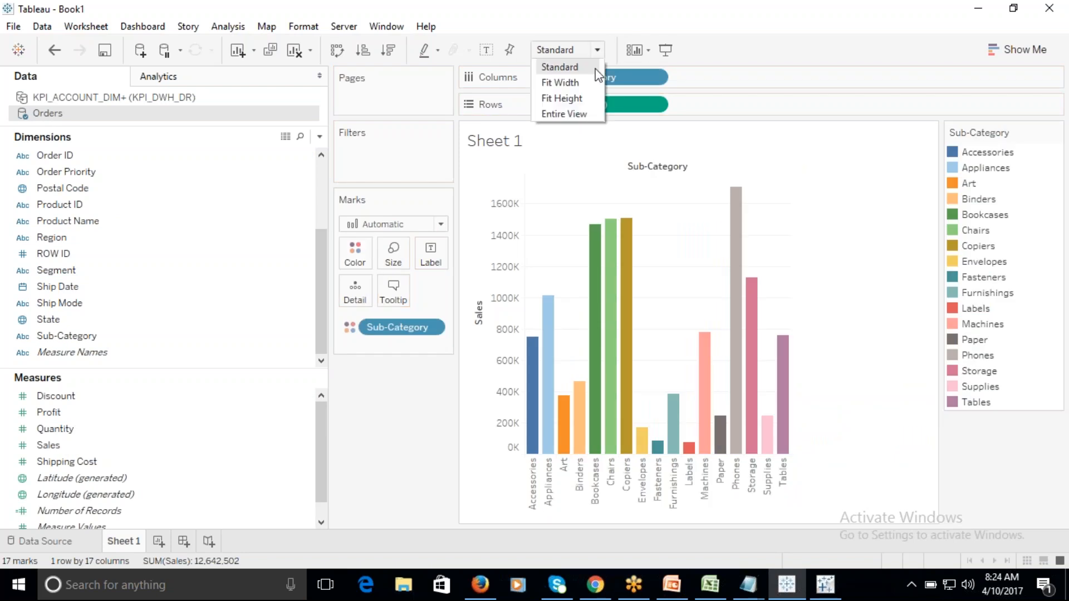
{"action": "left_click", "coordinate": [563, 113]}
{"action": "mouse_move", "coordinate": [628, 299]}
- Show the sales values as mark labels on the bars
{"action": "left_click", "coordinate": [486, 50]}
{"action": "mouse_move", "coordinate": [659, 400]}
{"action": "mouse_move", "coordinate": [873, 281]}
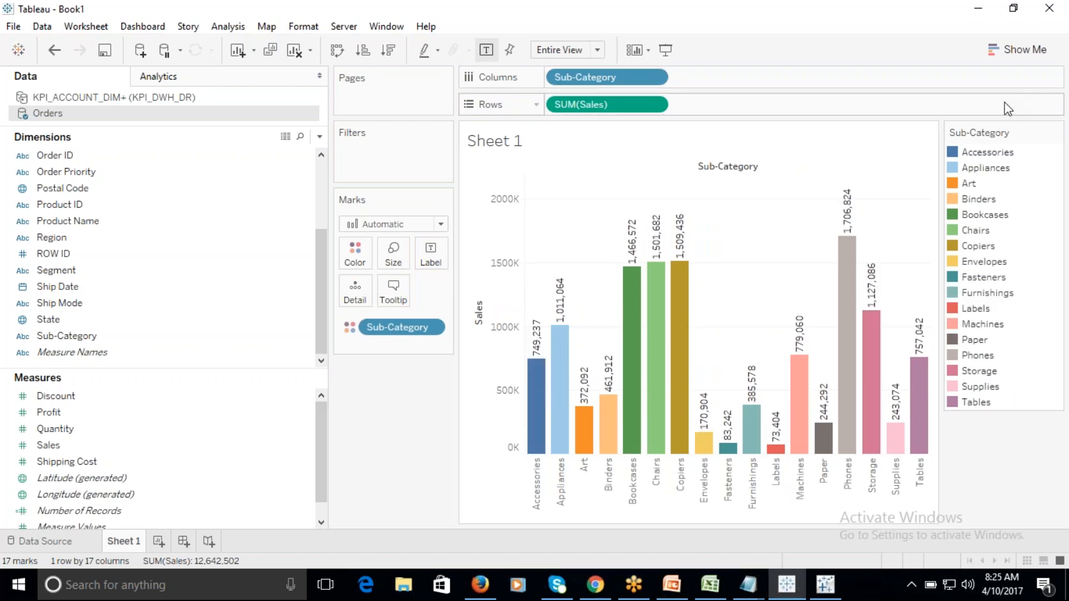
{"action": "mouse_move", "coordinate": [655, 245]}
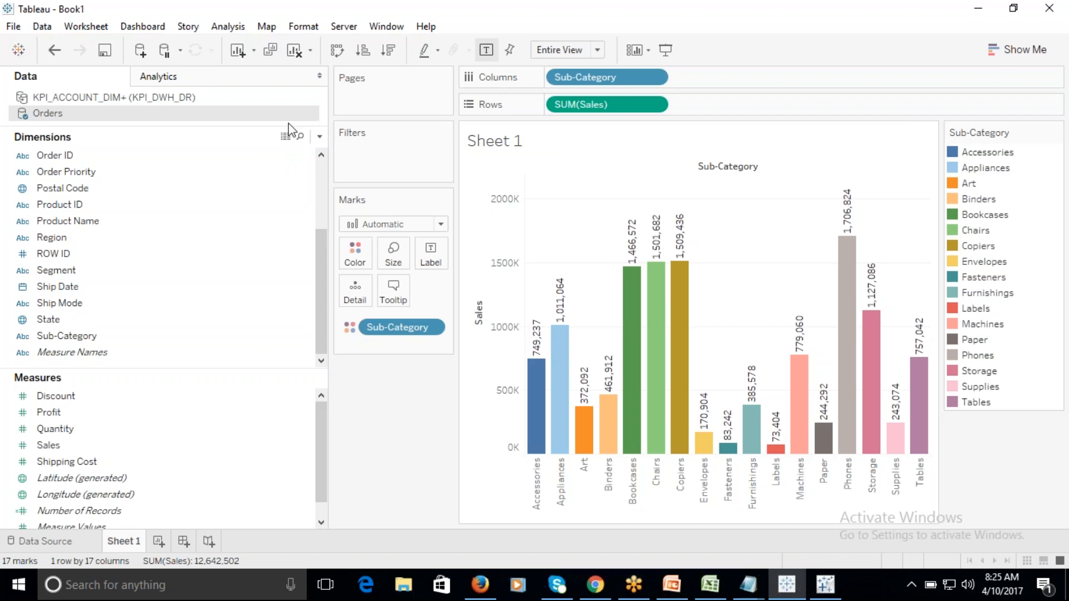
- Try hiding all unused fields of the Orders data source, and undo it
{"action": "left_click", "coordinate": [320, 136]}
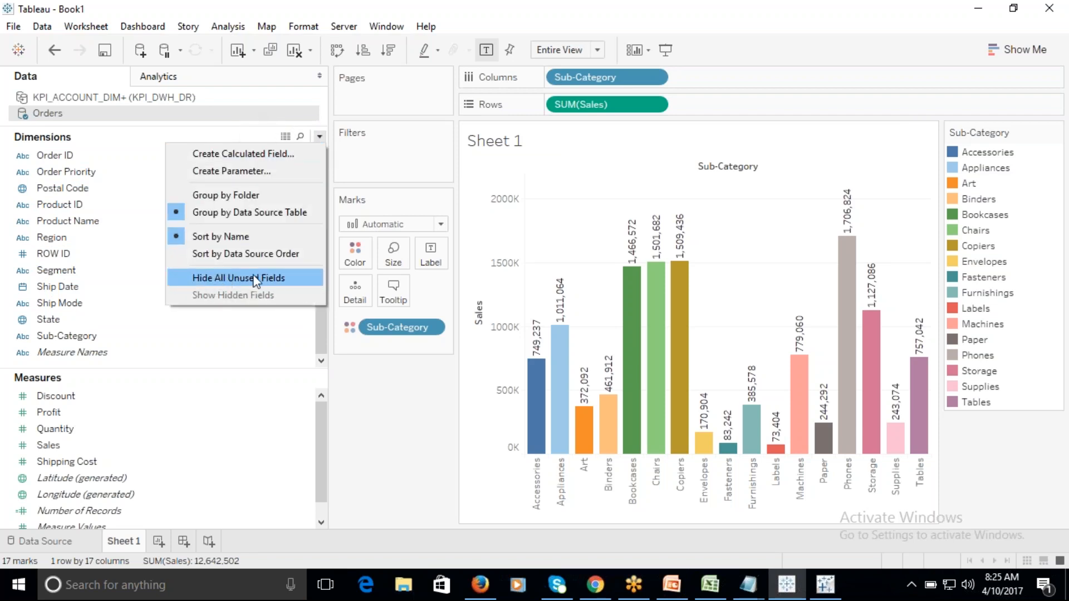
{"action": "left_click", "coordinate": [226, 276]}
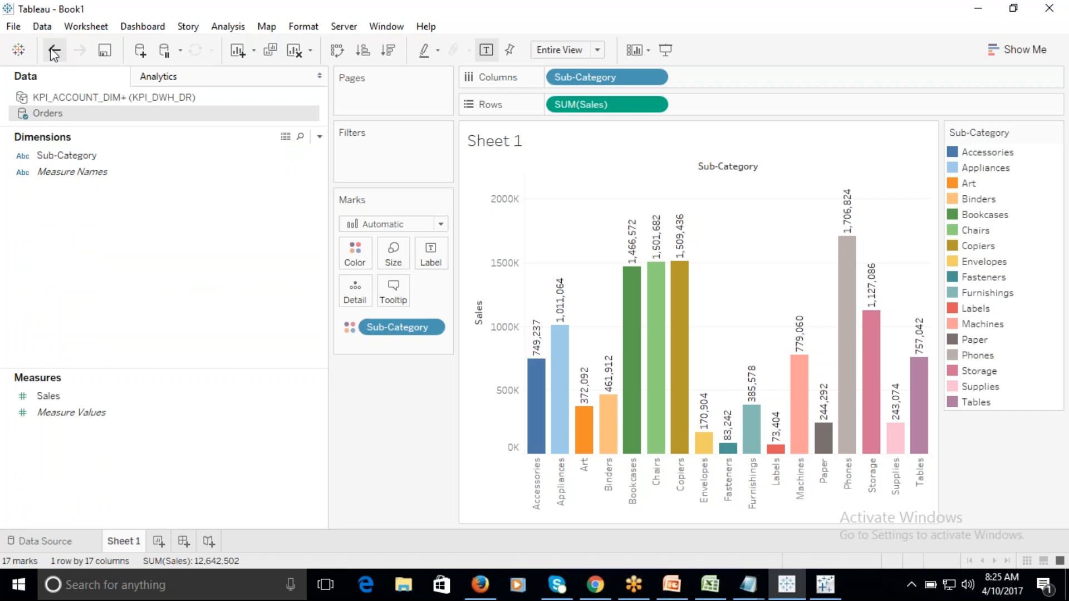
{"action": "left_click", "coordinate": [54, 52]}
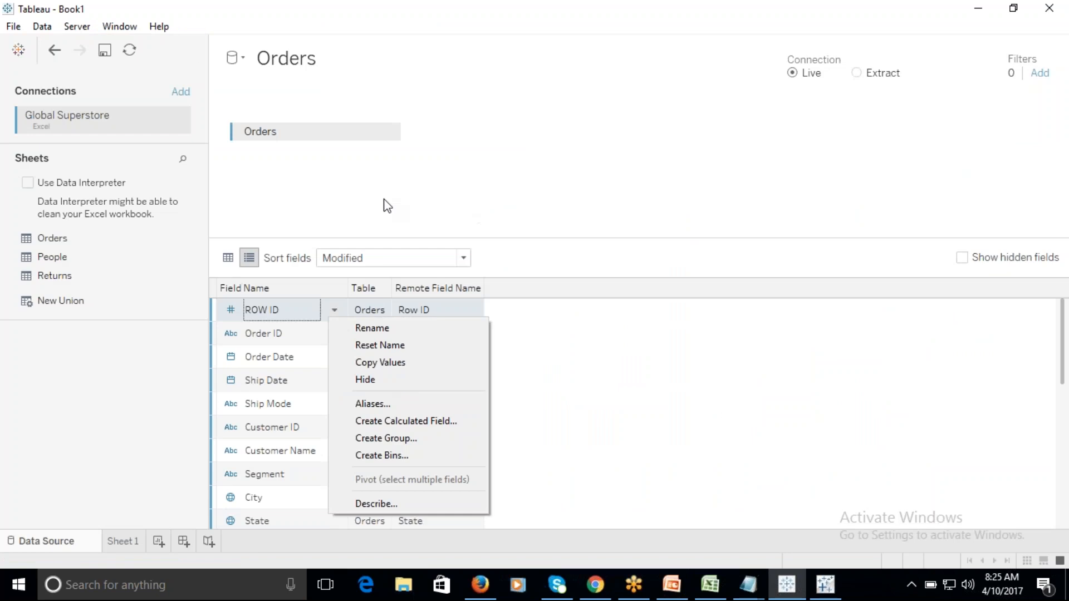
- Examine the Orders data source page, including the field options for ROW ID, and the field list on Sheet 1
{"action": "left_click", "coordinate": [385, 205]}
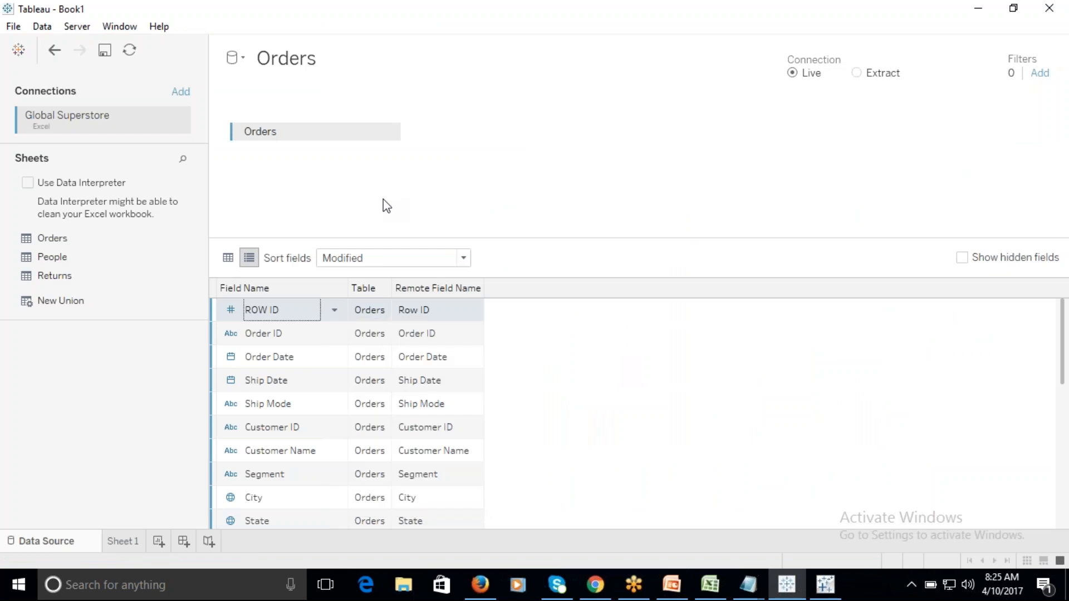
{"action": "left_click", "coordinate": [121, 545]}
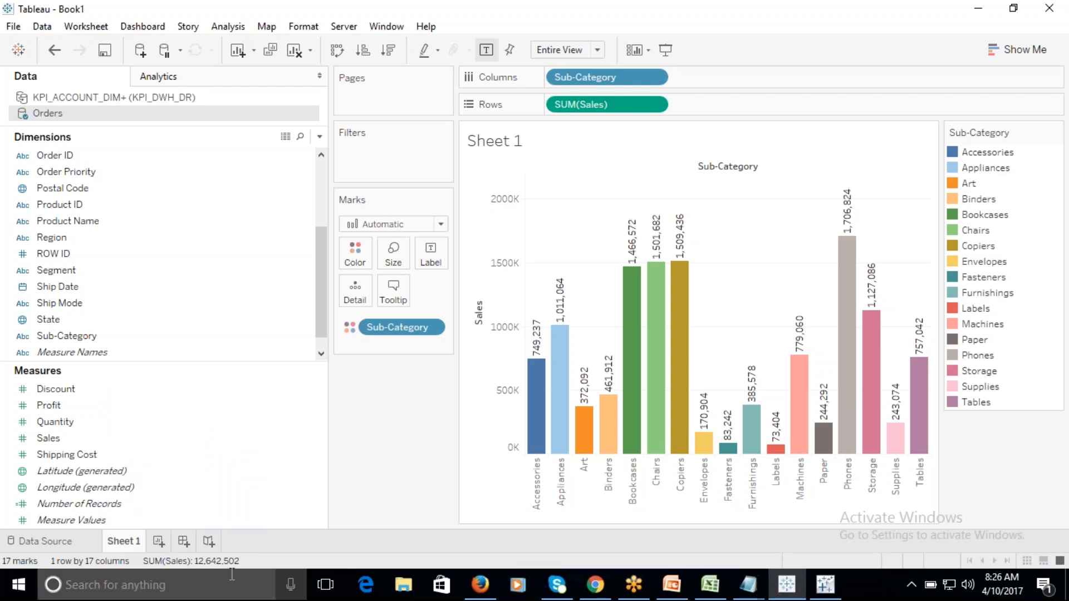
{"action": "left_click", "coordinate": [281, 475]}
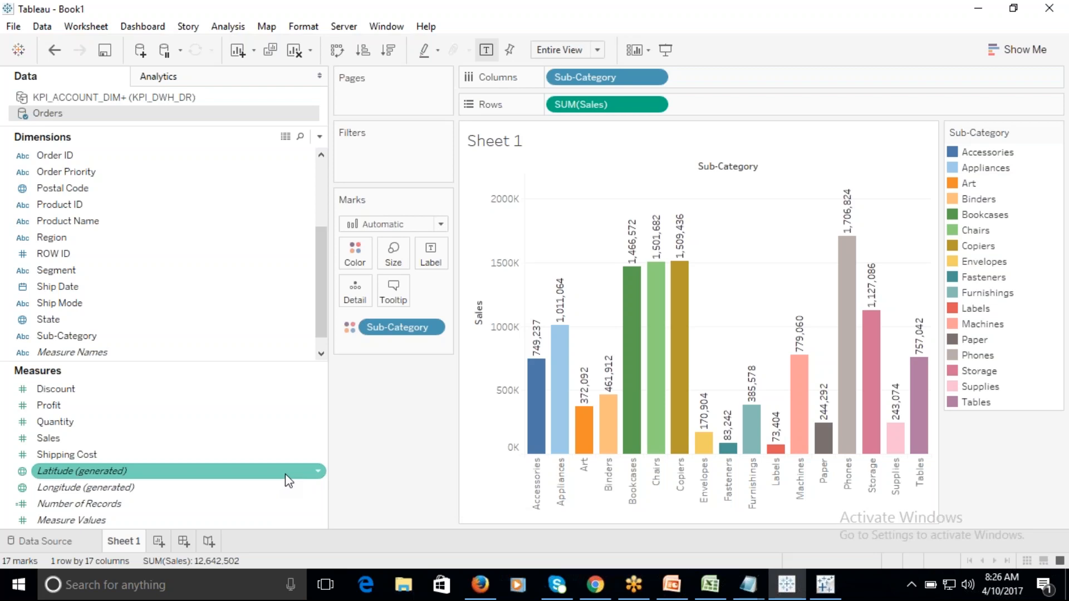
{"action": "left_click", "coordinate": [305, 457]}
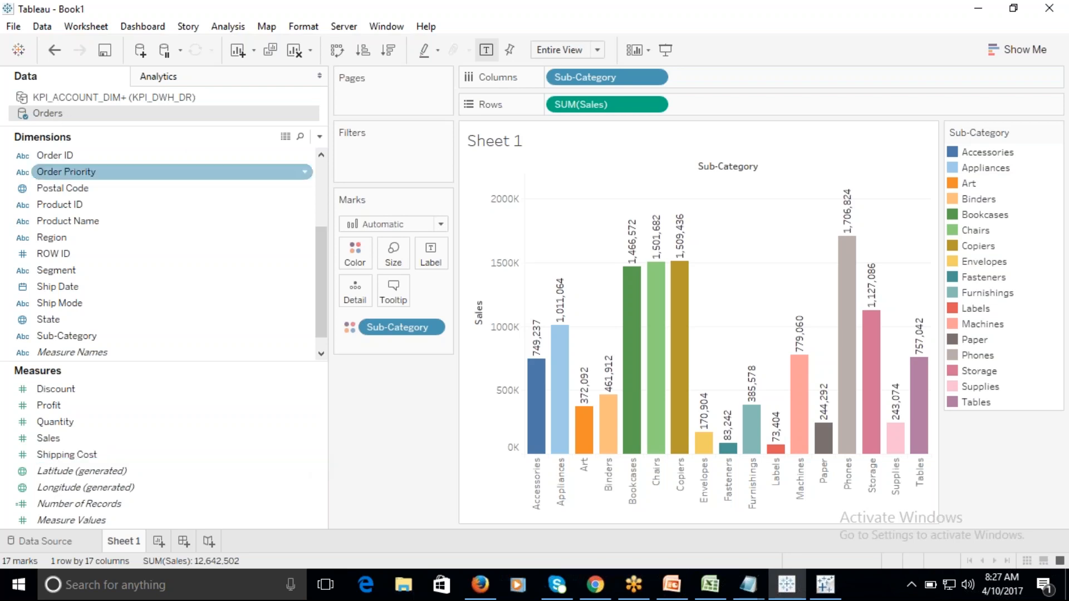
{"action": "left_click", "coordinate": [10, 520]}
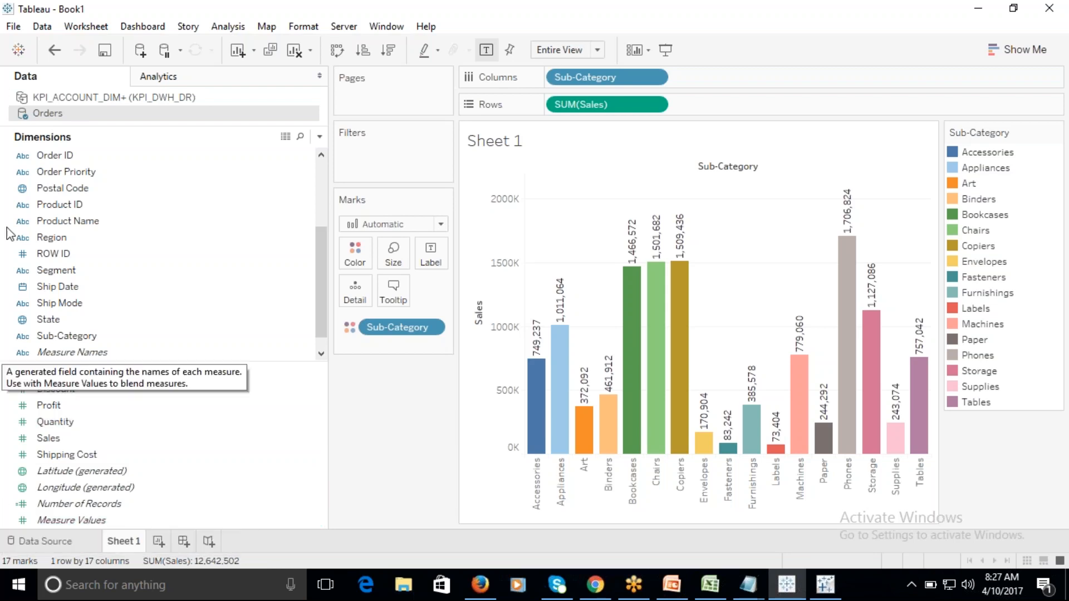
{"action": "left_click", "coordinate": [3, 472]}
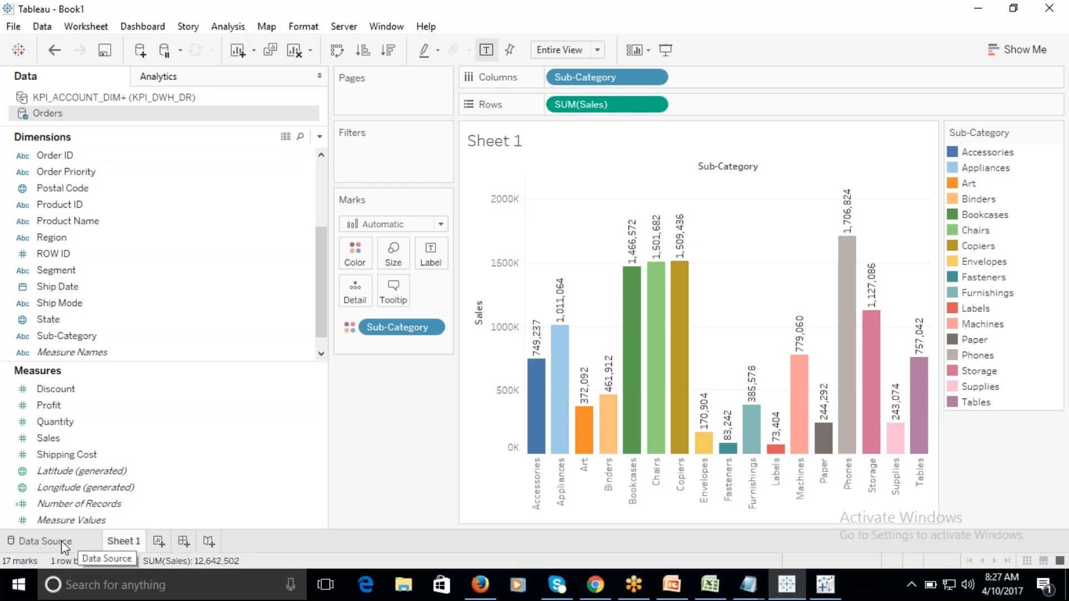
{"action": "left_click", "coordinate": [65, 543]}
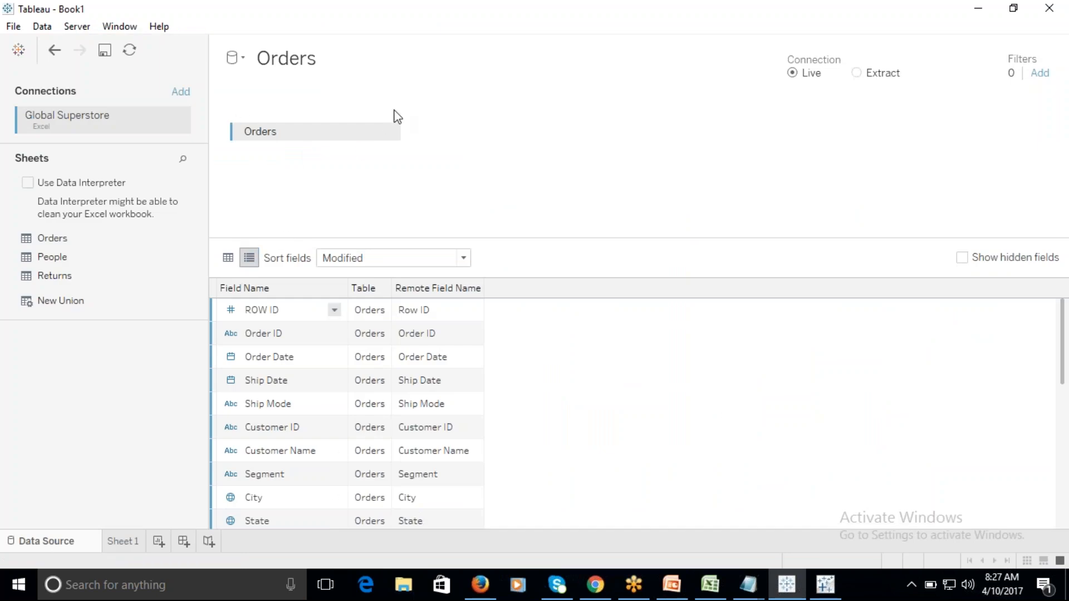
{"action": "left_click", "coordinate": [128, 541]}
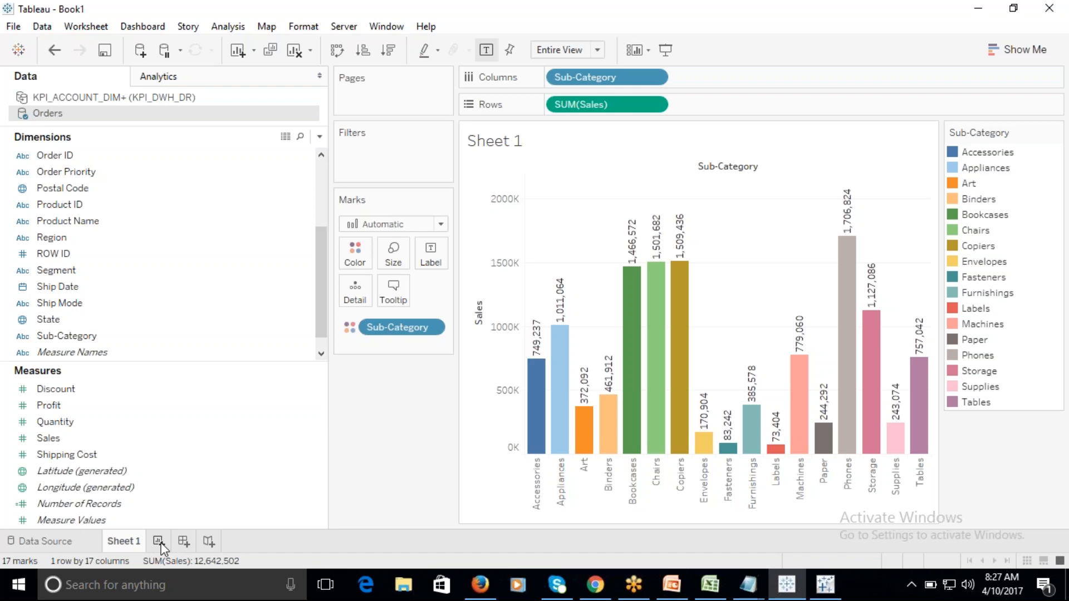
- Add two blank worksheets to the workbook and return to Sheet 1
{"action": "left_click", "coordinate": [158, 541]}
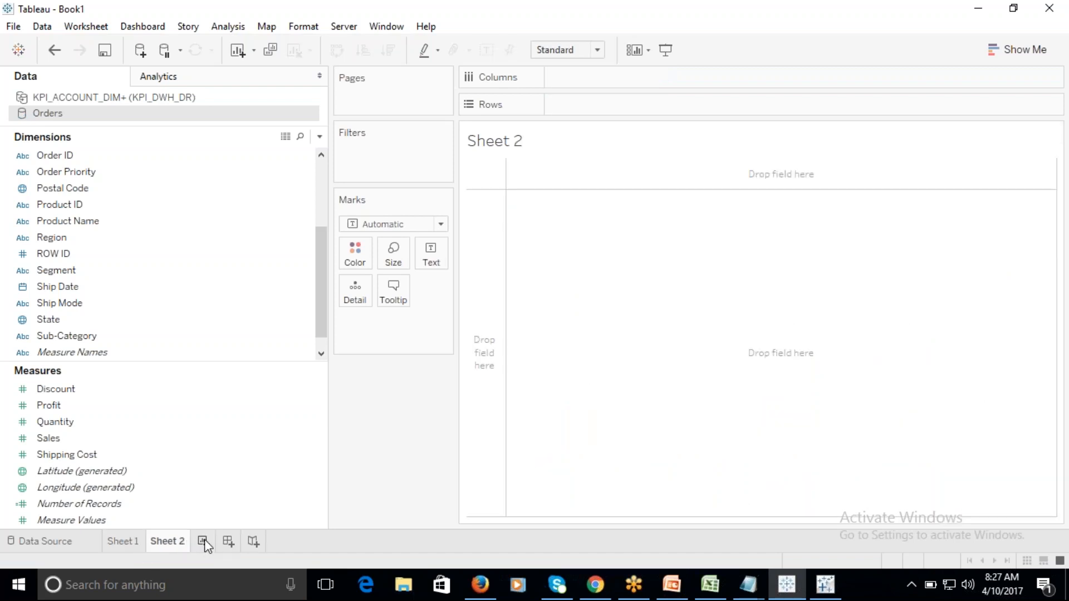
{"action": "left_click", "coordinate": [204, 543]}
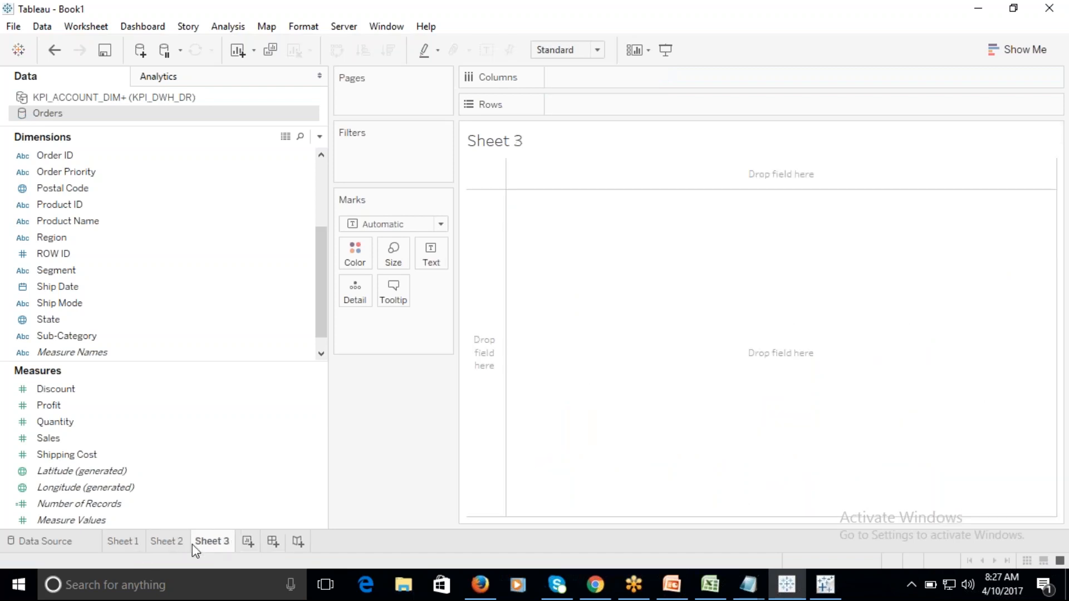
{"action": "left_click", "coordinate": [133, 543]}
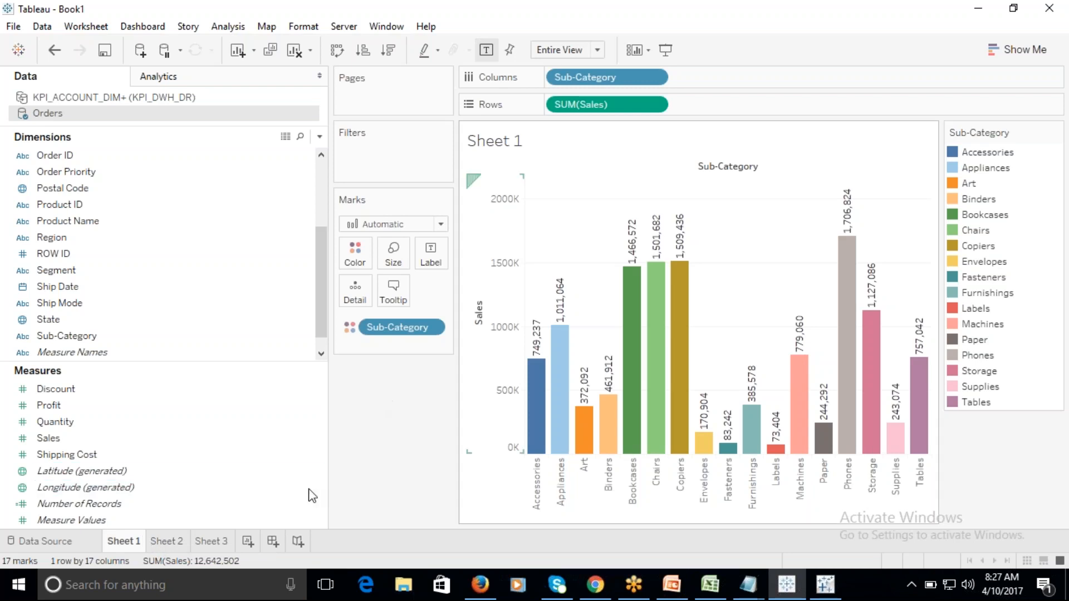
- On Sheet 2, build a bar chart with Region on Rows and Profit on Columns, and display the Show Me chart types
{"action": "left_click", "coordinate": [176, 544]}
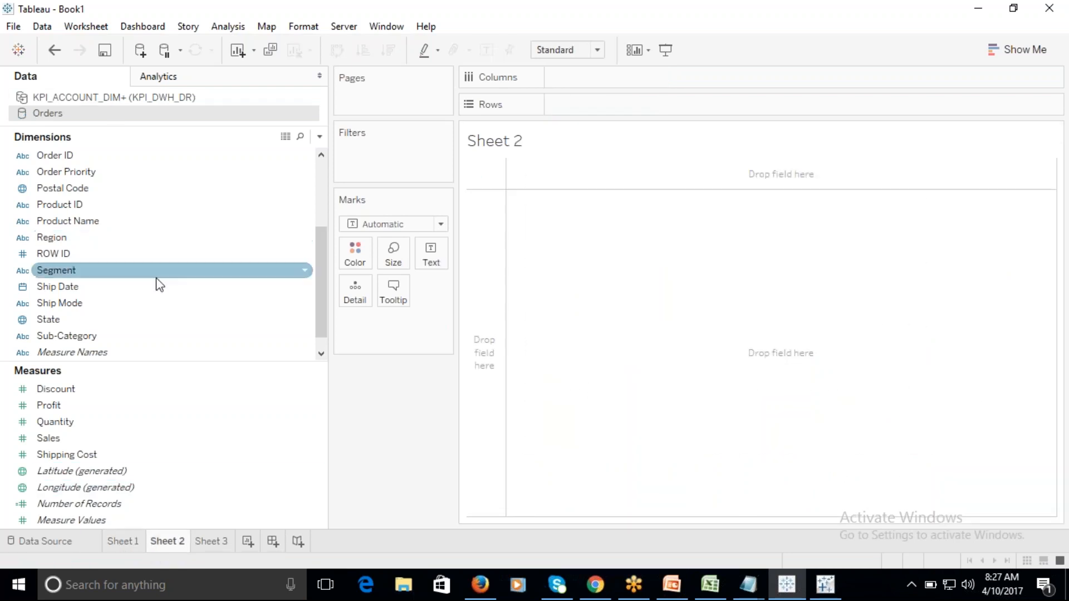
{"action": "left_click", "coordinate": [92, 255]}
{"action": "left_click_drag", "start_coordinate": [58, 238], "coordinate": [576, 101]}
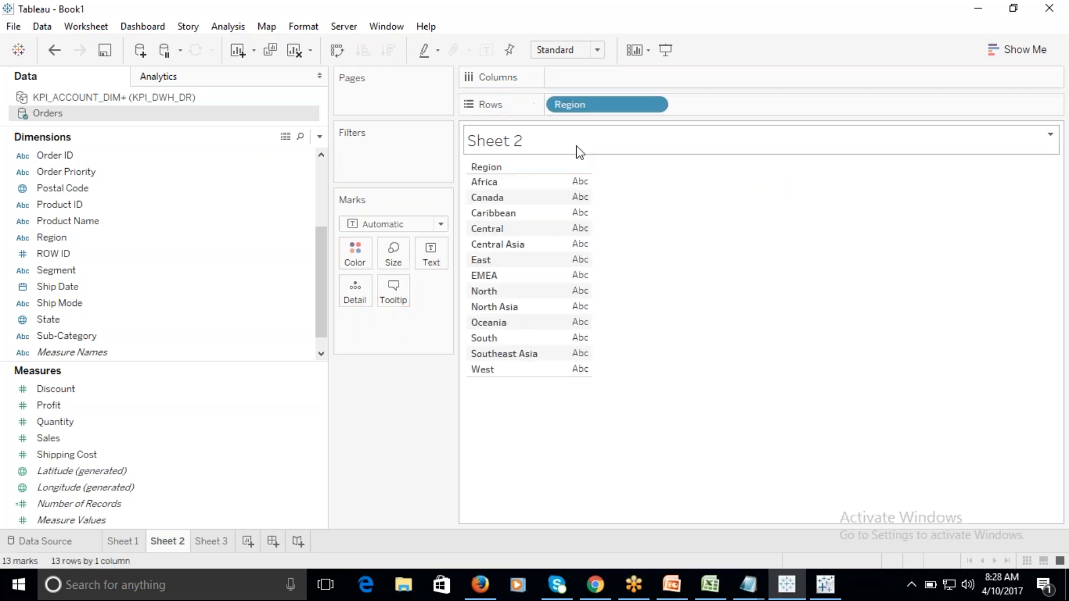
{"action": "left_click_drag", "start_coordinate": [103, 399], "coordinate": [629, 78]}
{"action": "left_click", "coordinate": [1045, 51]}
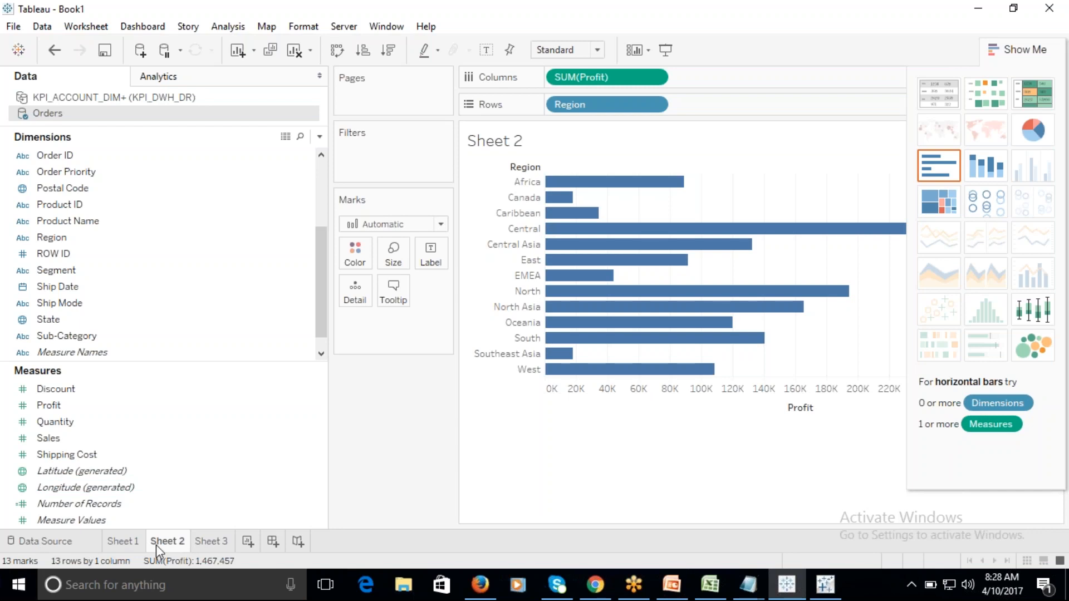
- Create a dashboard and add Sheet 1 and Sheet 2 to it side by side
{"action": "left_click", "coordinate": [273, 541]}
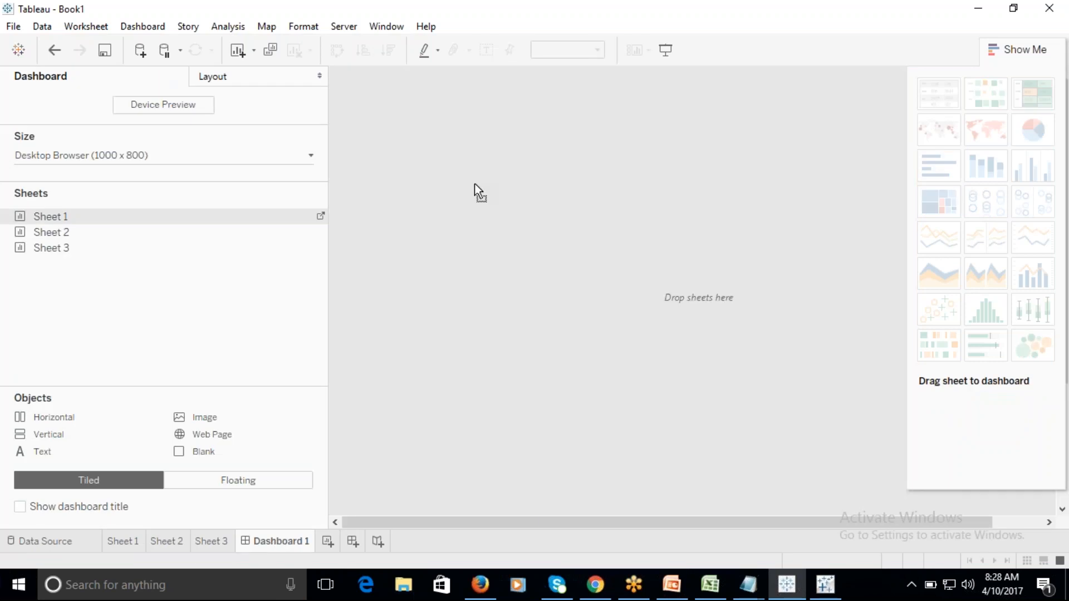
{"action": "double_click", "coordinate": [149, 222]}
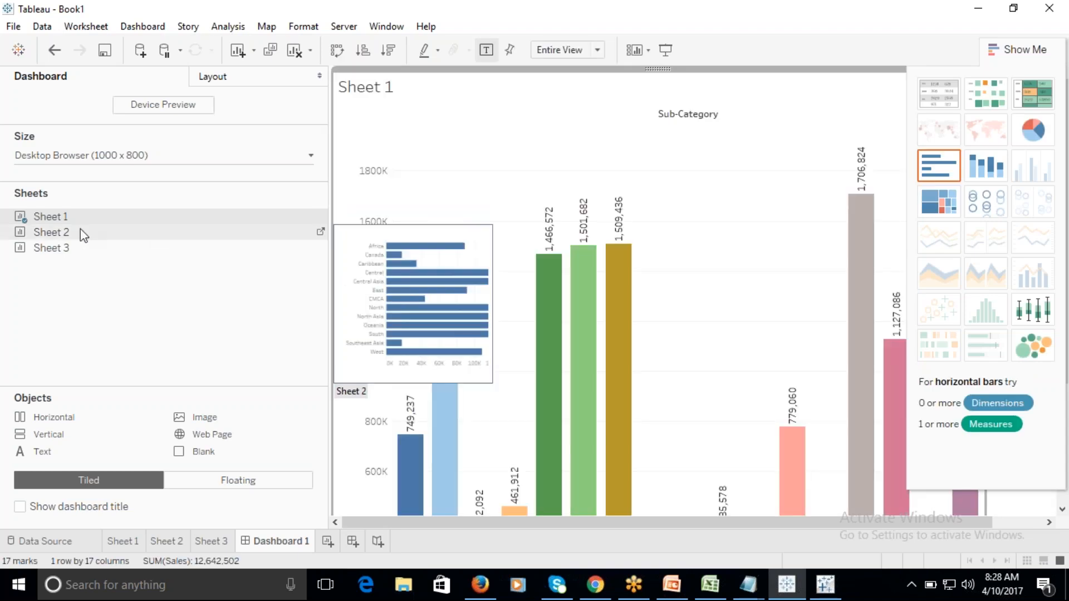
{"action": "double_click", "coordinate": [83, 232]}
{"action": "left_click", "coordinate": [166, 541]}
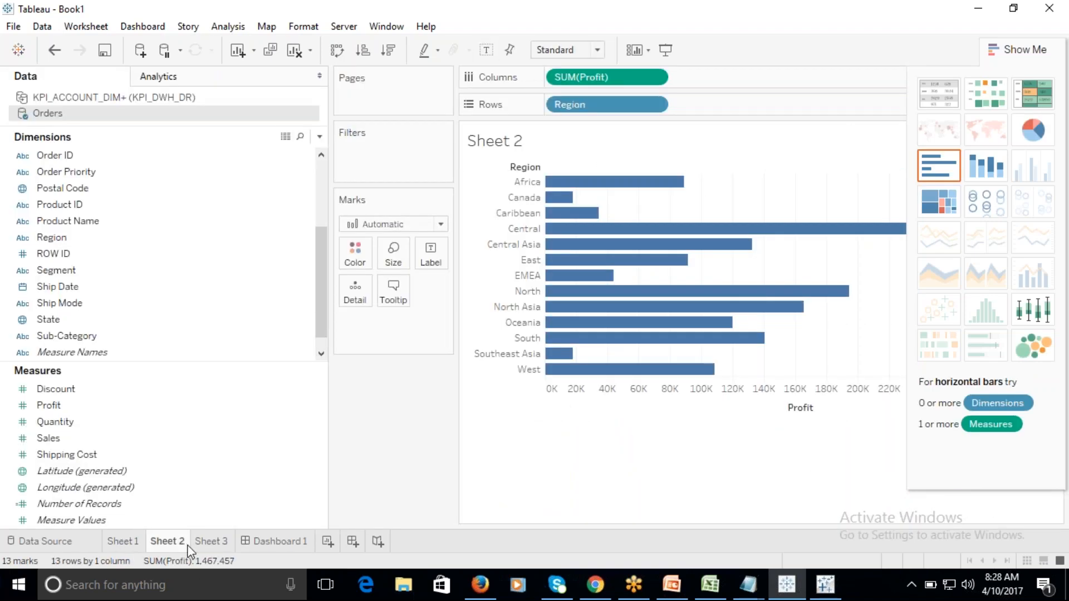
{"action": "left_click", "coordinate": [278, 541]}
{"action": "left_click", "coordinate": [337, 267]}
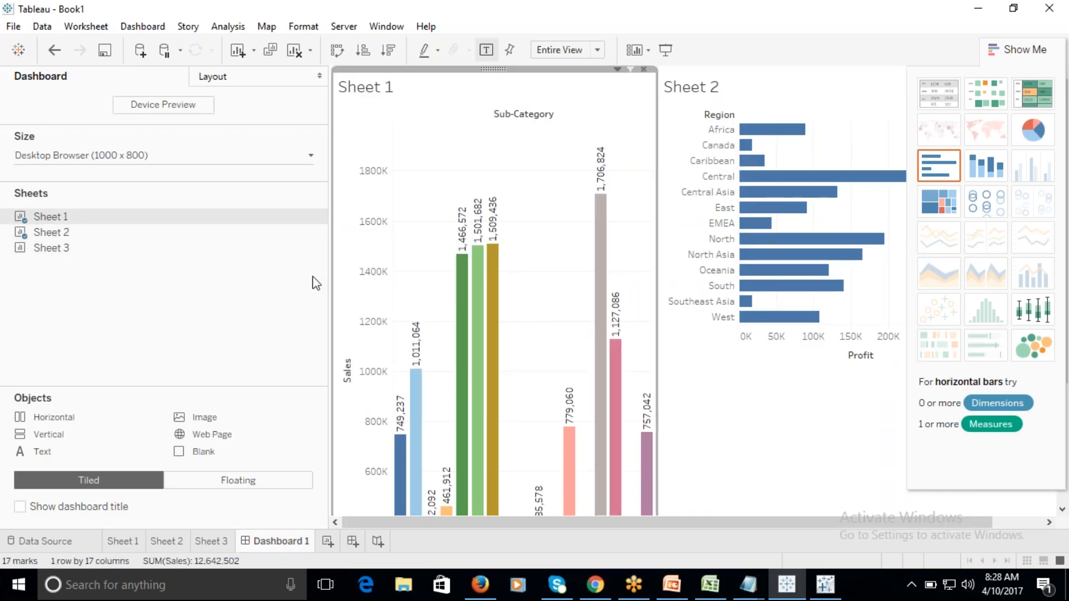
- Narrow the dashboard side pane and remove the Sub-Category legend from the dashboard
{"action": "left_click_drag", "start_coordinate": [325, 281], "coordinate": [172, 285]}
{"action": "left_click", "coordinate": [933, 66]}
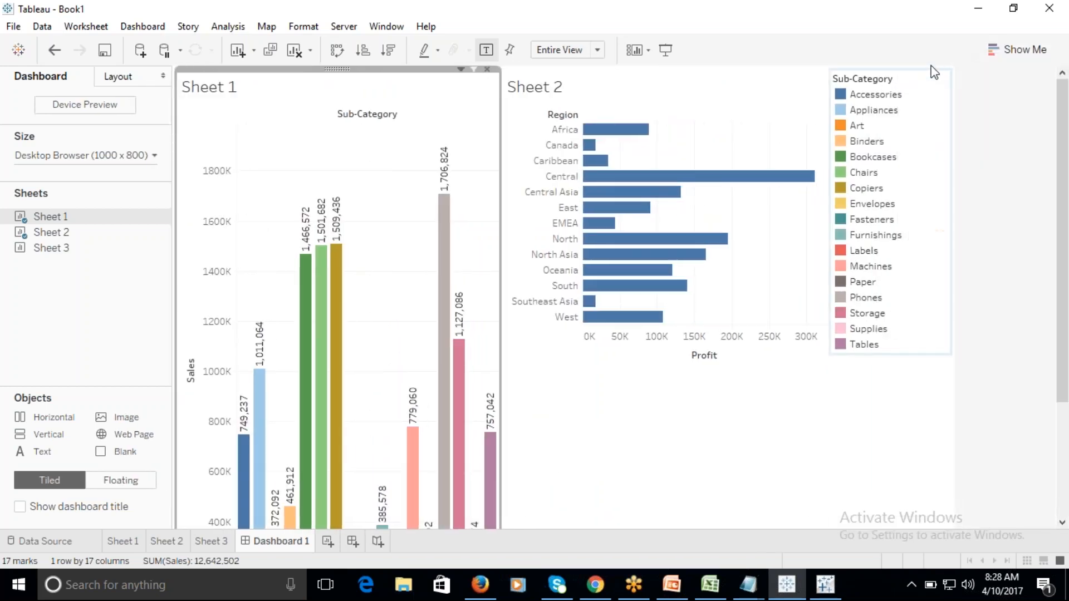
{"action": "left_click", "coordinate": [934, 80]}
{"action": "left_click", "coordinate": [937, 69]}
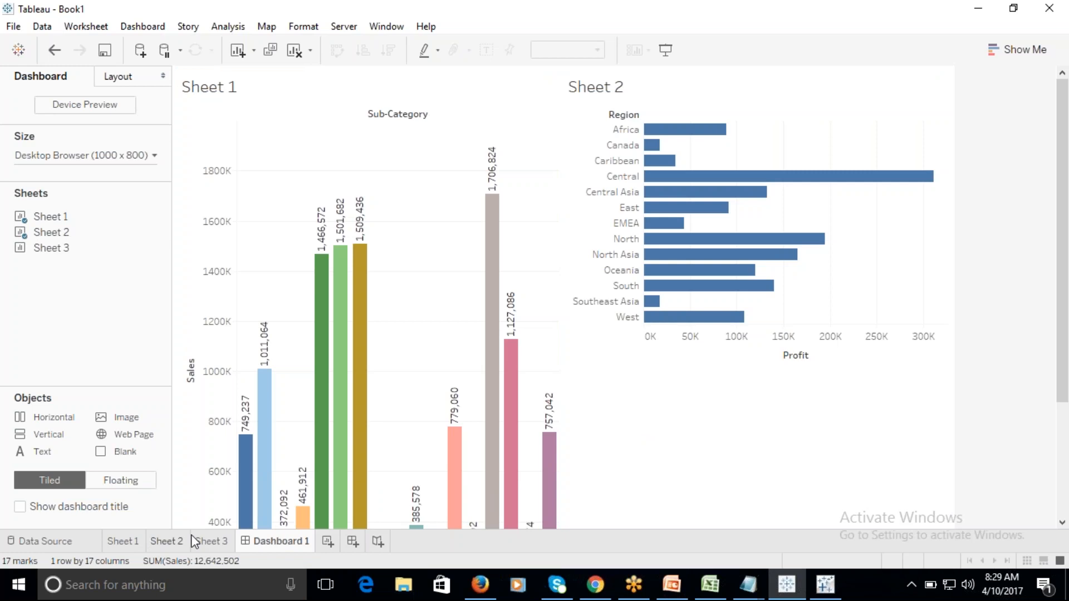
- Add two more blank dashboards and look through Sheet 1, Dashboard 3 and Dashboard 2
{"action": "left_click", "coordinate": [350, 541]}
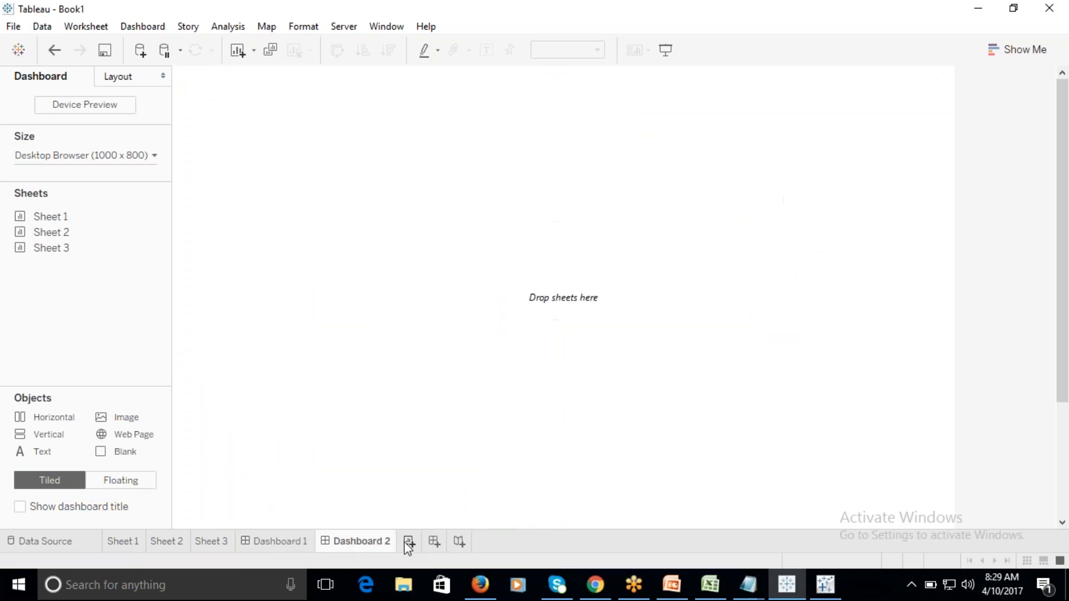
{"action": "left_click", "coordinate": [433, 541]}
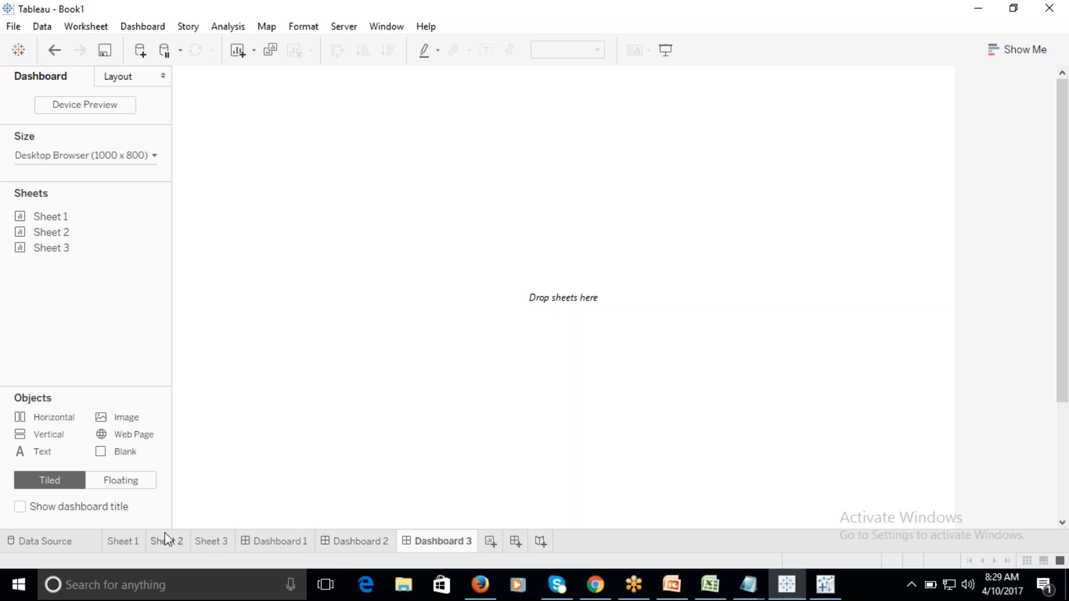
{"action": "left_click", "coordinate": [123, 541]}
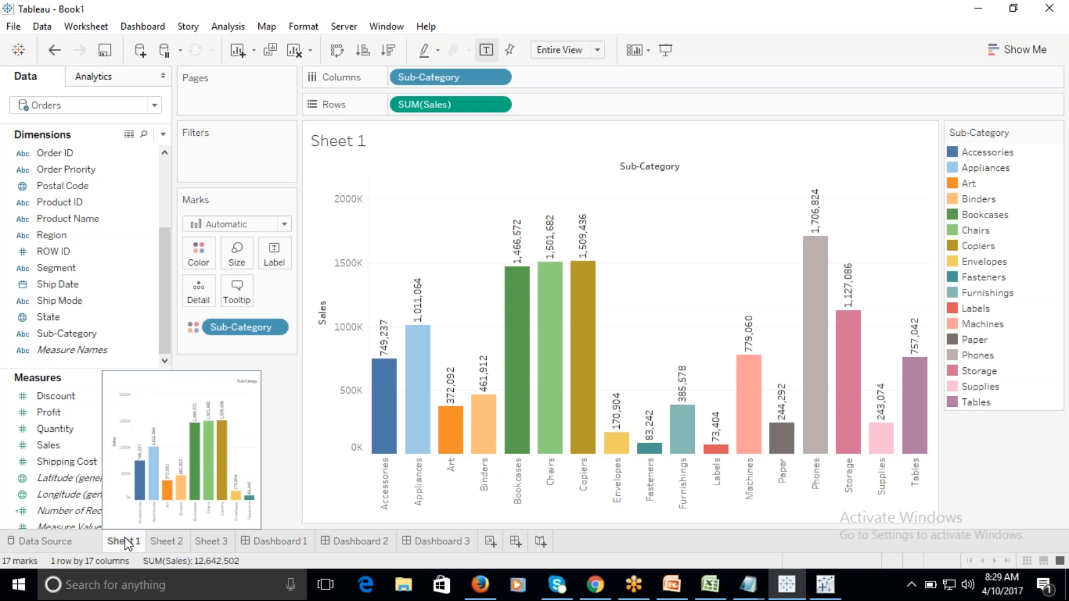
{"action": "left_click", "coordinate": [441, 541]}
{"action": "left_click", "coordinate": [361, 538]}
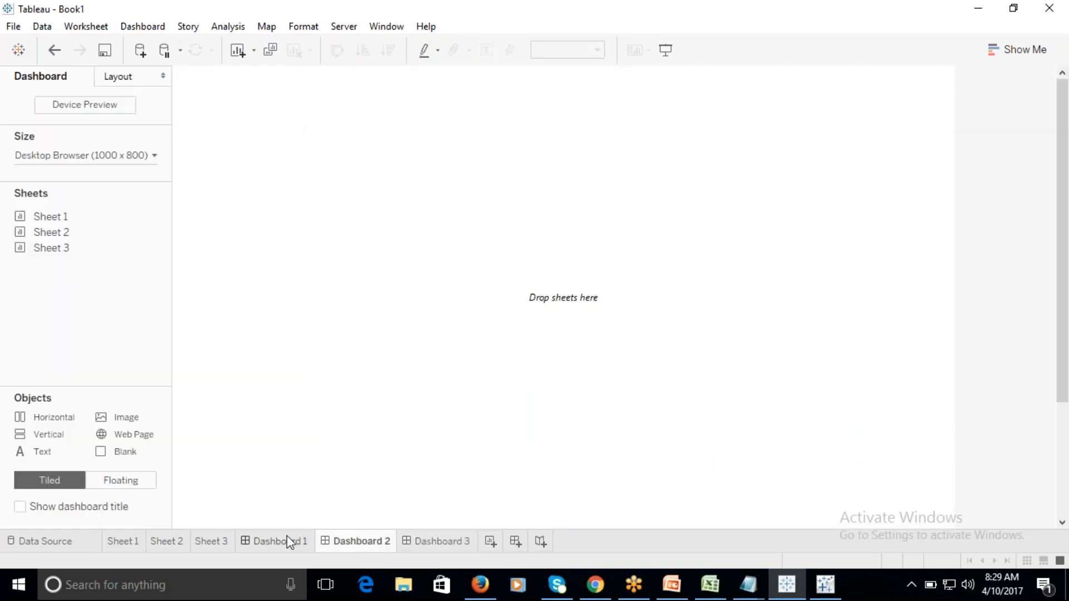
- Go back to Dashboard 1 and review the sheets placed on it
{"action": "left_click", "coordinate": [286, 541]}
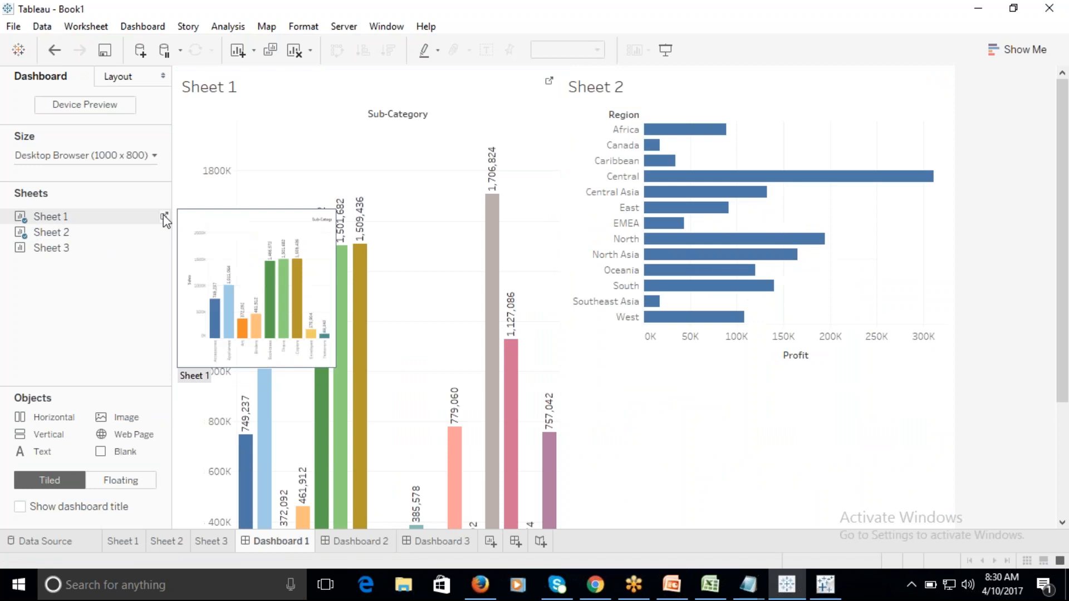
{"action": "mouse_move", "coordinate": [668, 228]}
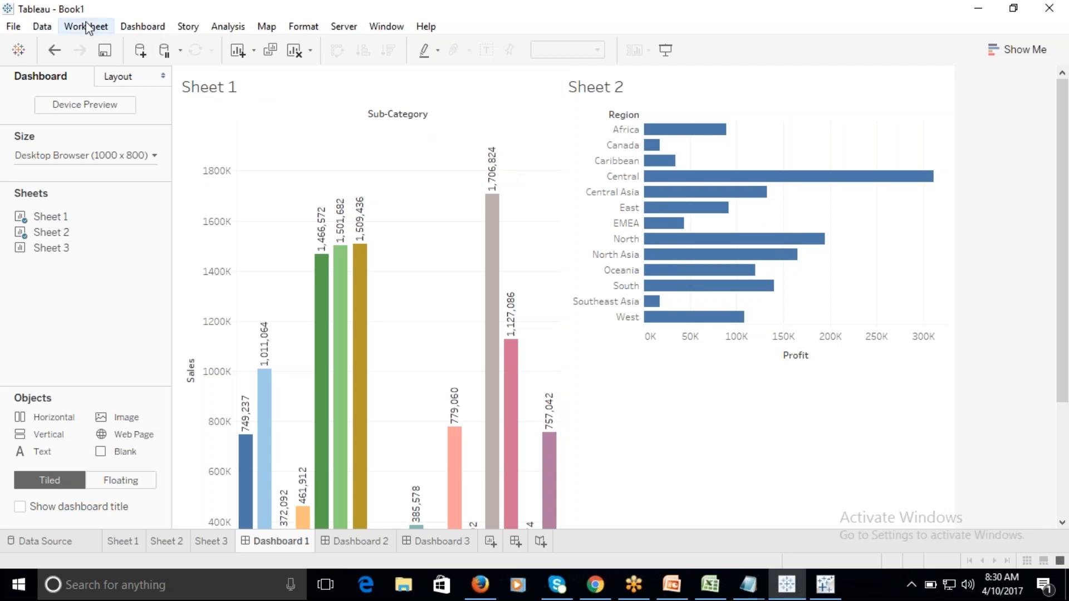
{"action": "left_click", "coordinate": [18, 31]}
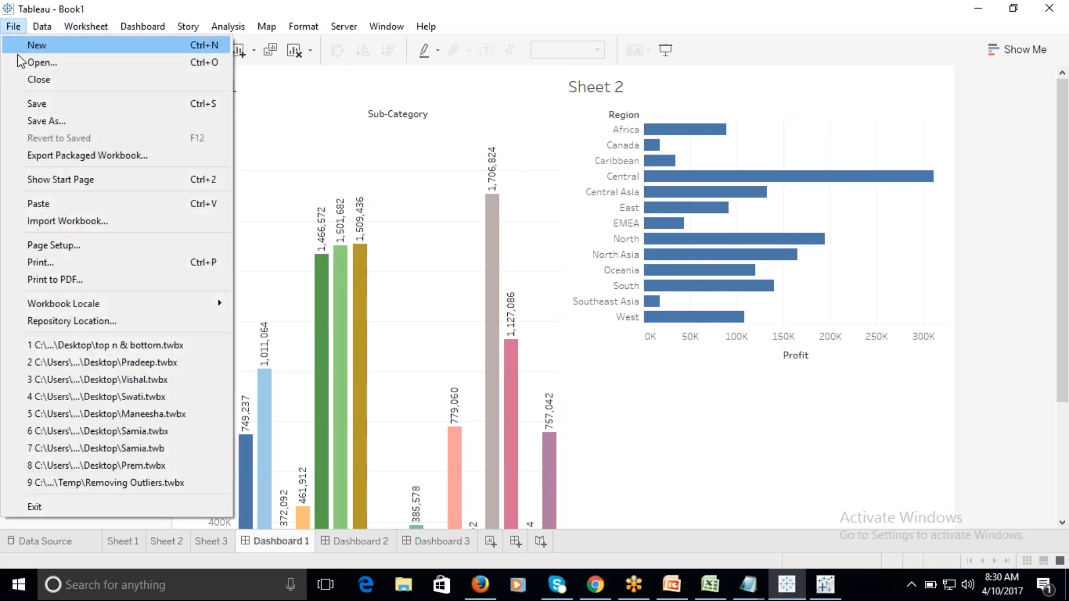
{"action": "left_click", "coordinate": [59, 120]}
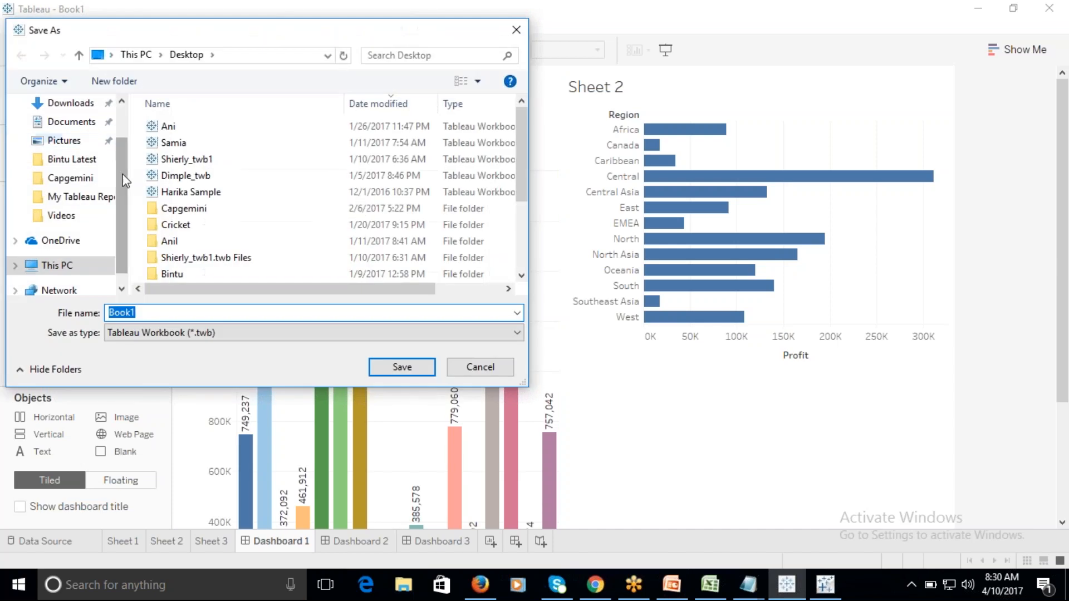
{"action": "left_click_drag", "start_coordinate": [123, 188], "coordinate": [118, 154]}
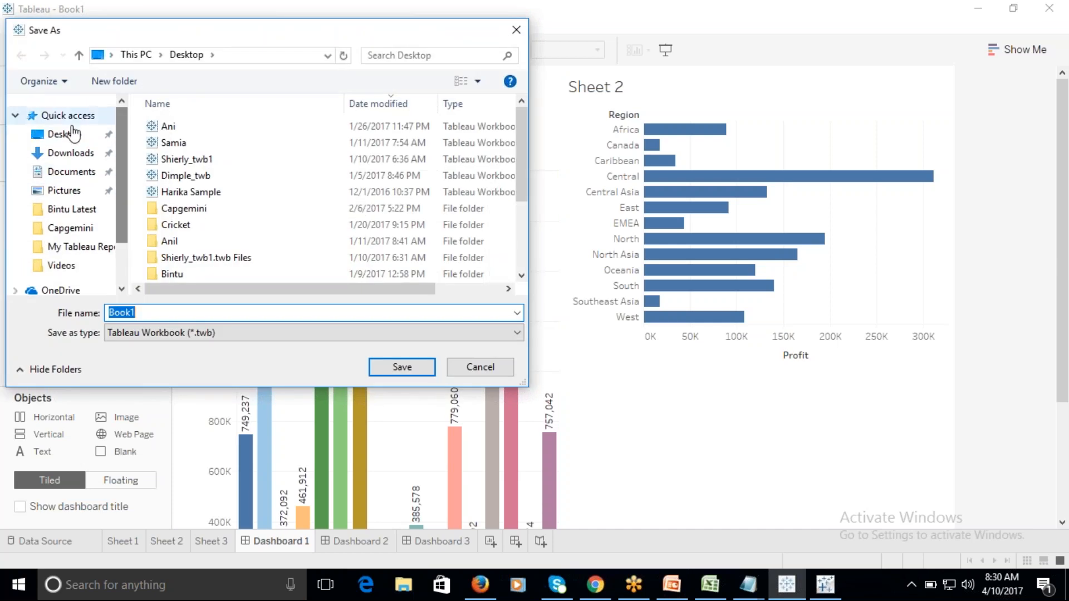
{"action": "left_click", "coordinate": [64, 134]}
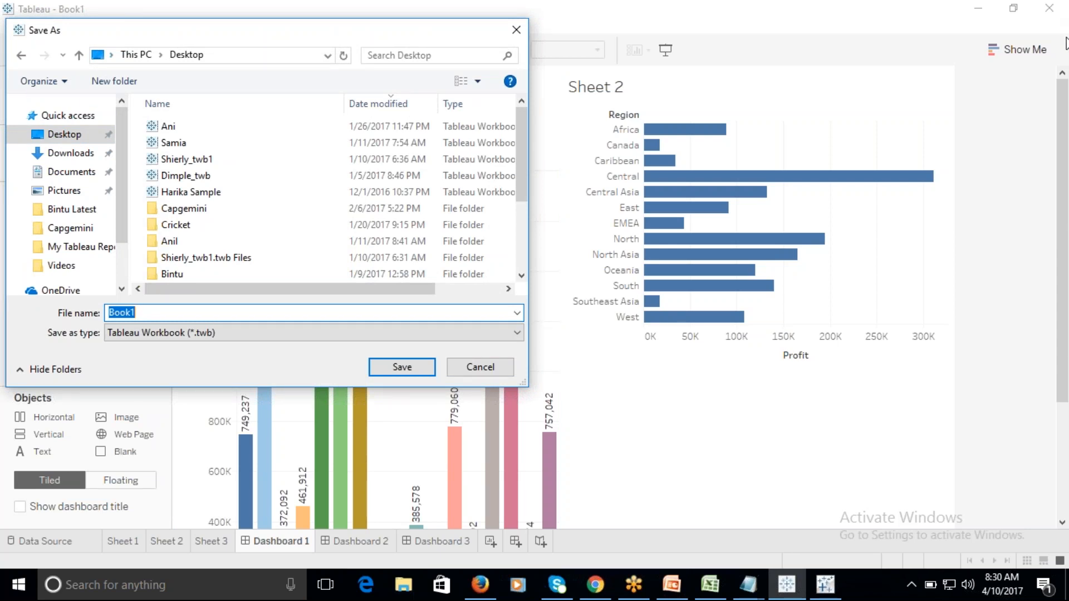
{"action": "left_click", "coordinate": [1060, 384]}
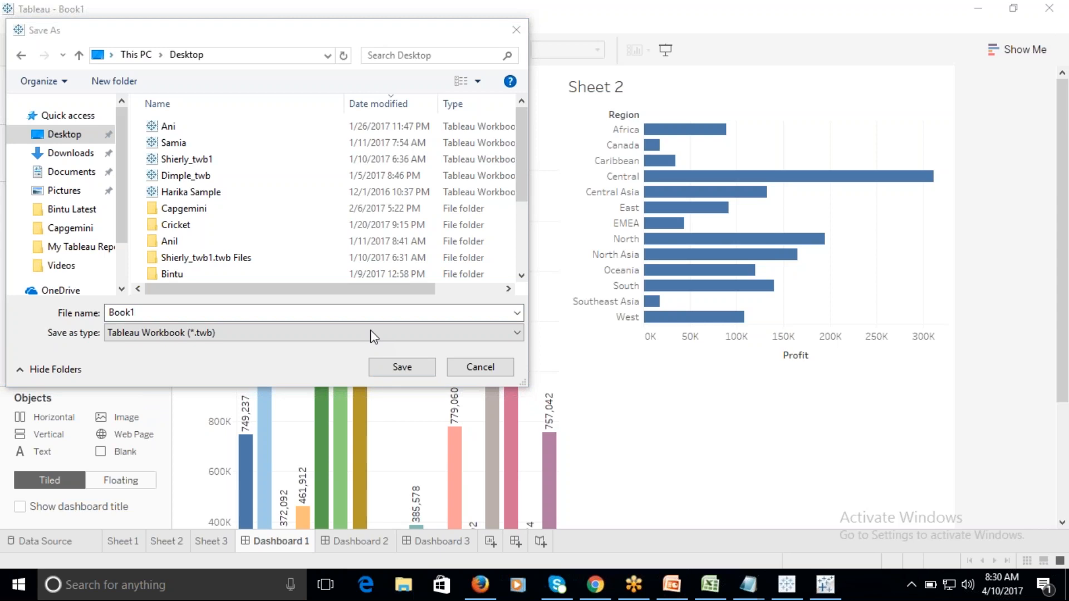
{"action": "type", "text": "Sangamithra "}
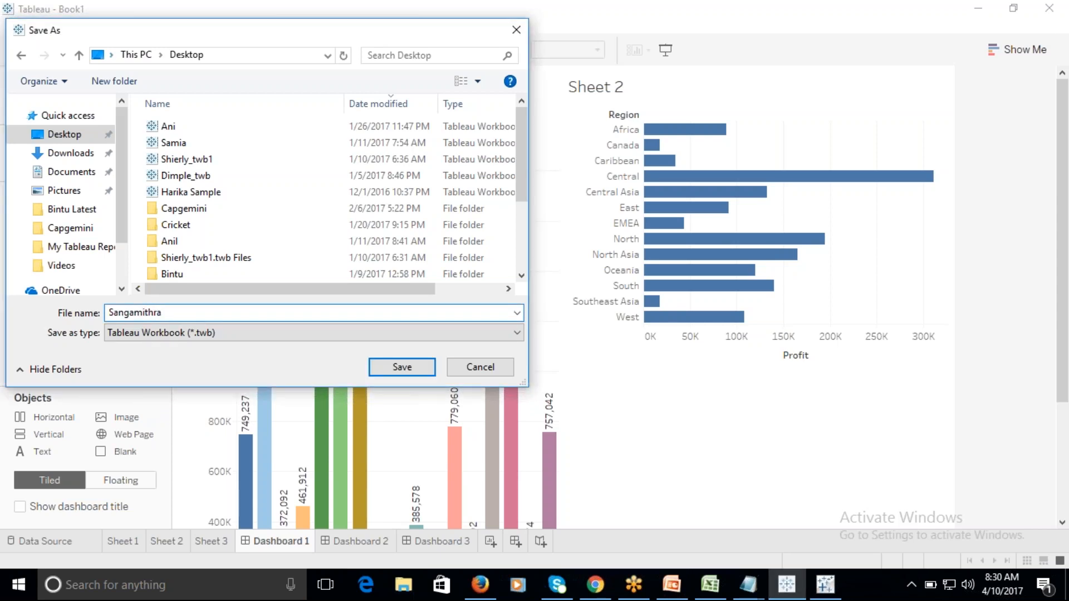
{"action": "type", "text": "& Pallavi"}
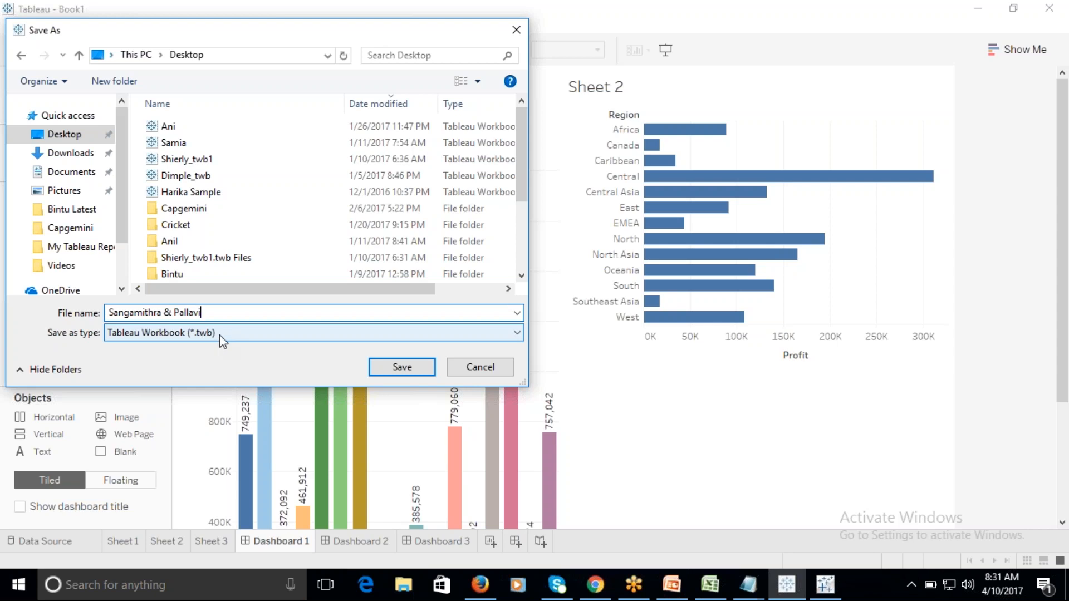
{"action": "left_click", "coordinate": [518, 333]}
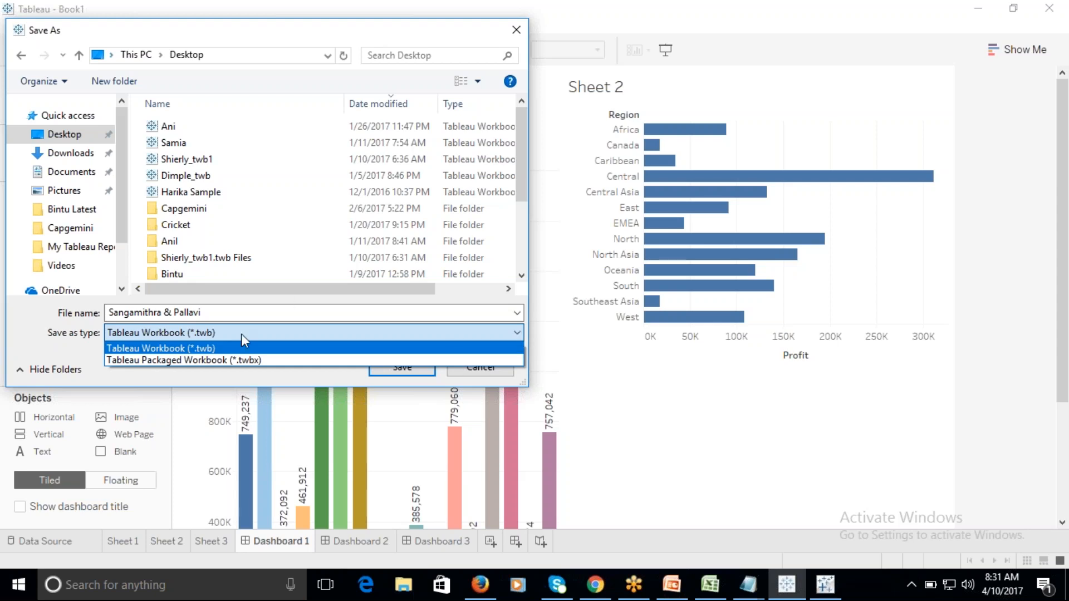
{"action": "left_click", "coordinate": [479, 375]}
{"action": "left_click", "coordinate": [480, 368]}
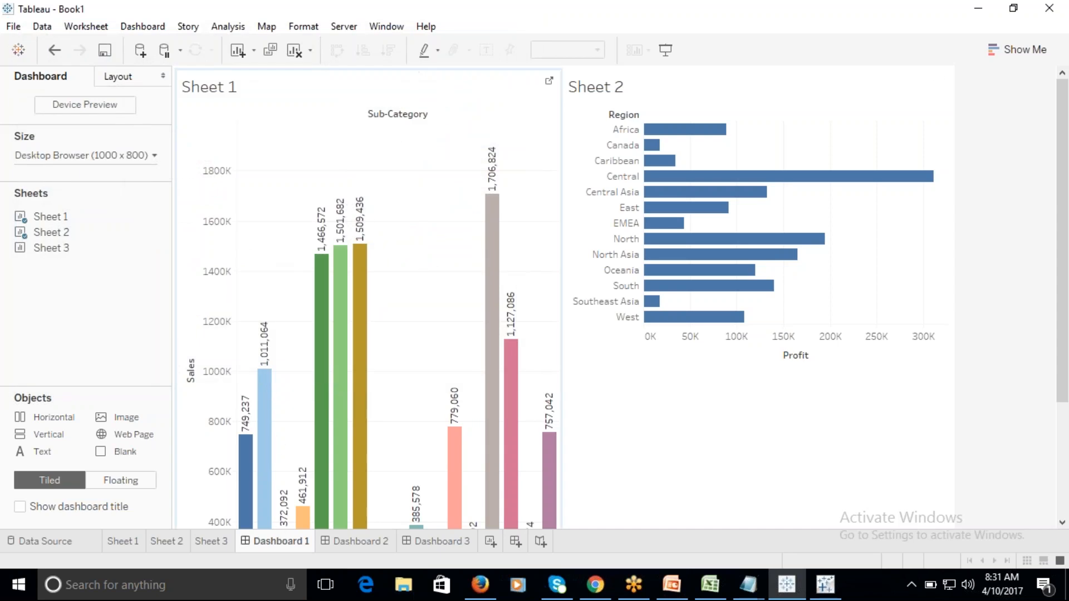
- Check the data sources available on Sheet 1, keep Orders selected, and view the Orders data source's connection and fields
{"action": "left_click", "coordinate": [127, 541]}
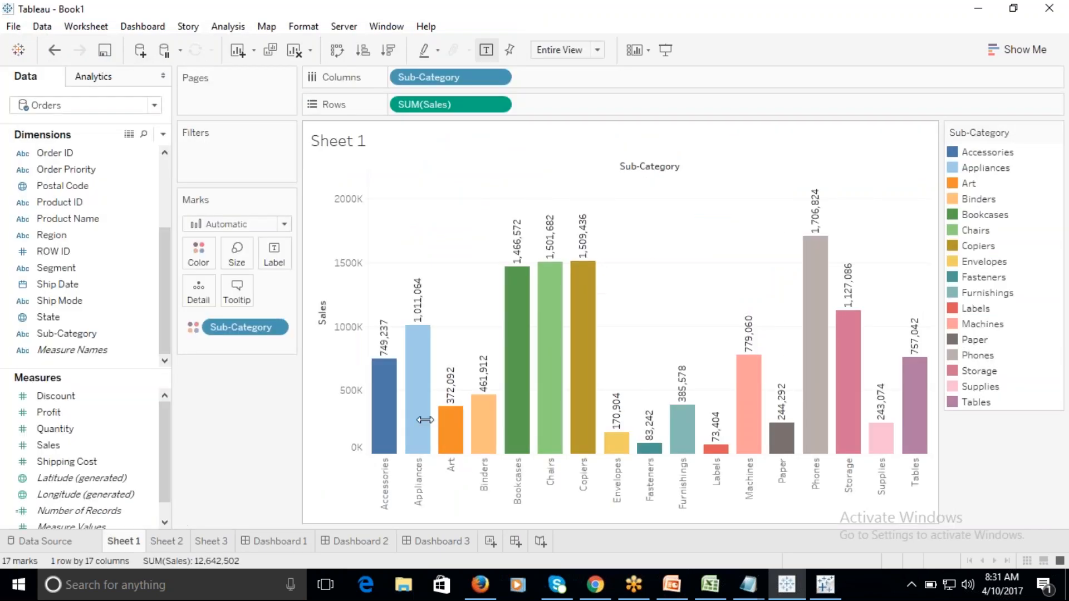
{"action": "left_click", "coordinate": [155, 106]}
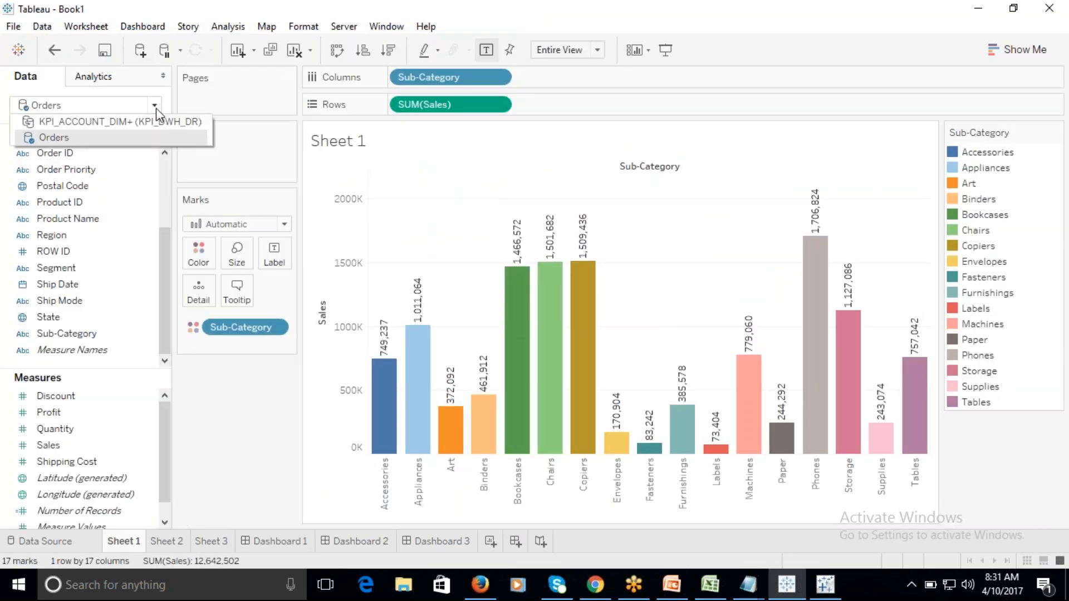
{"action": "left_click", "coordinate": [93, 134]}
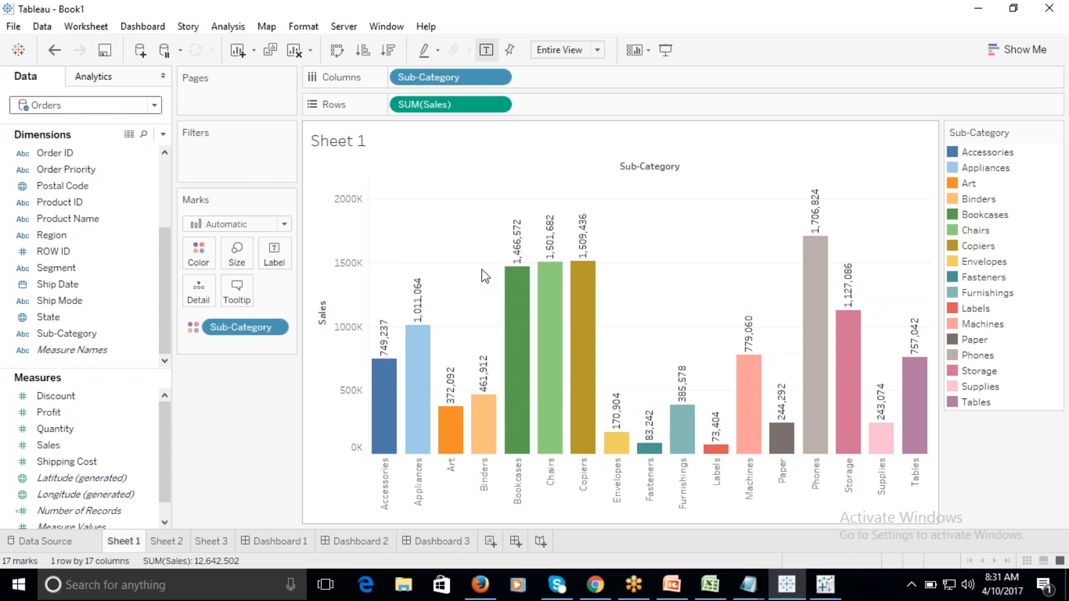
{"action": "mouse_move", "coordinate": [563, 299]}
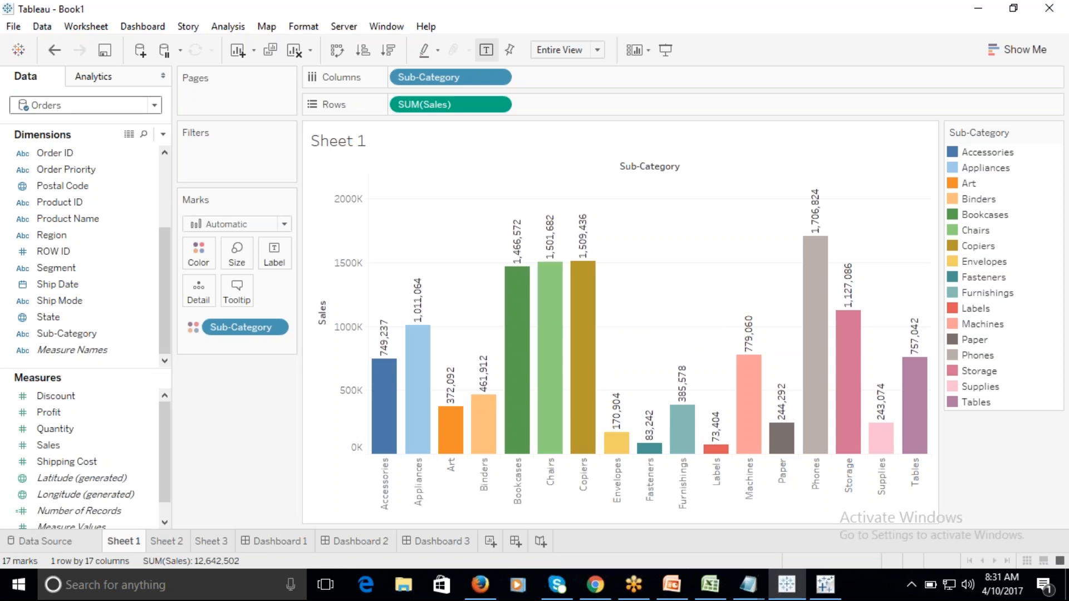
{"action": "left_click", "coordinate": [48, 540]}
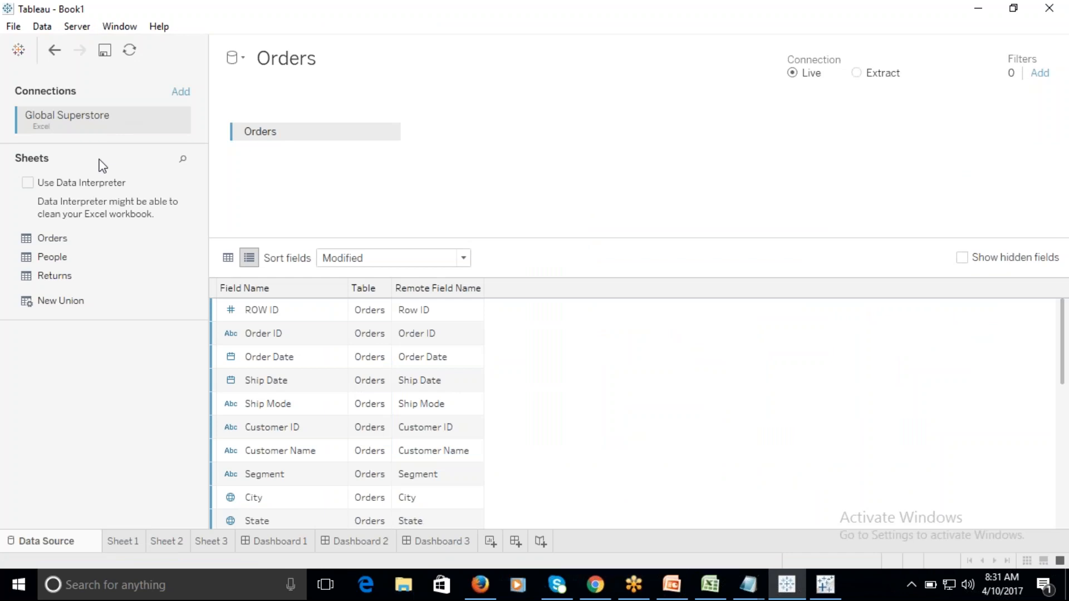
- From Sheet 1, save the workbook to the Desktop as a Tableau Packaged Workbook (*.twbx), using the two people's first names as file name
{"action": "left_click", "coordinate": [132, 543]}
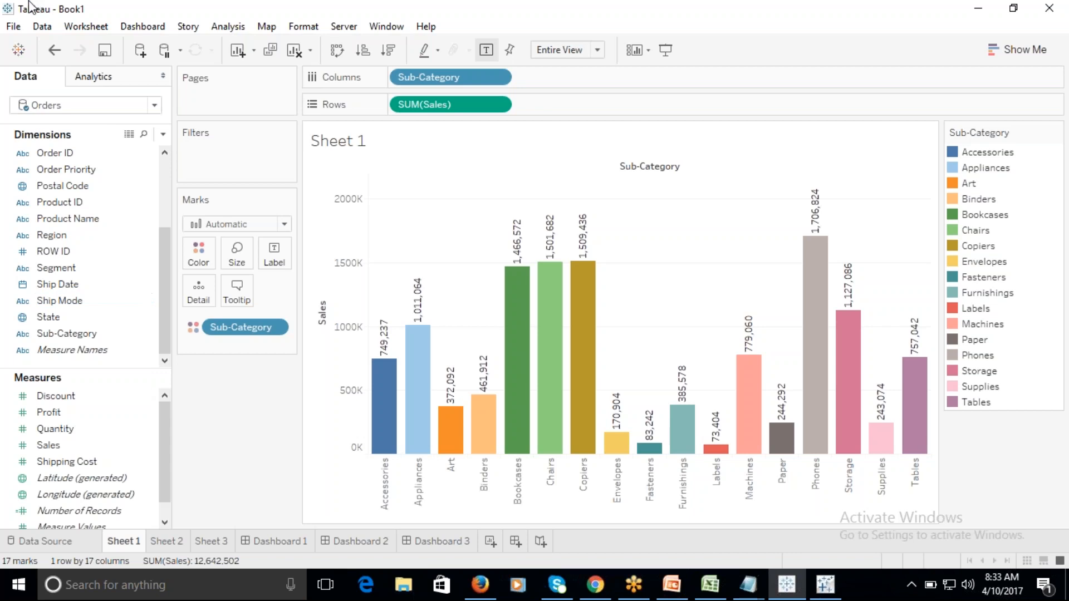
{"action": "left_click", "coordinate": [13, 27]}
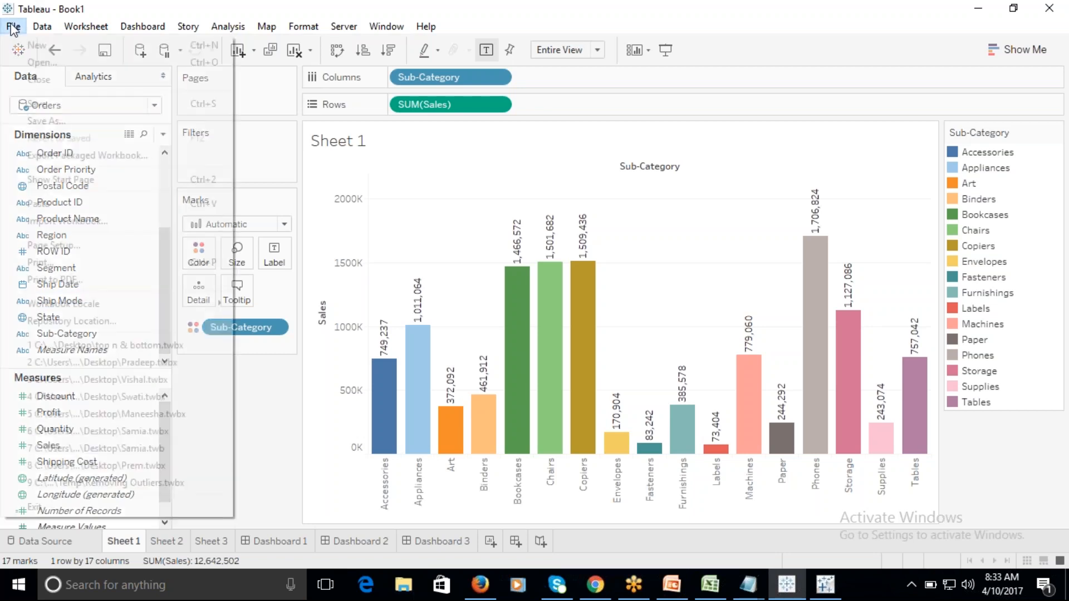
{"action": "left_click", "coordinate": [64, 119]}
{"action": "type", "text": "Sang"}
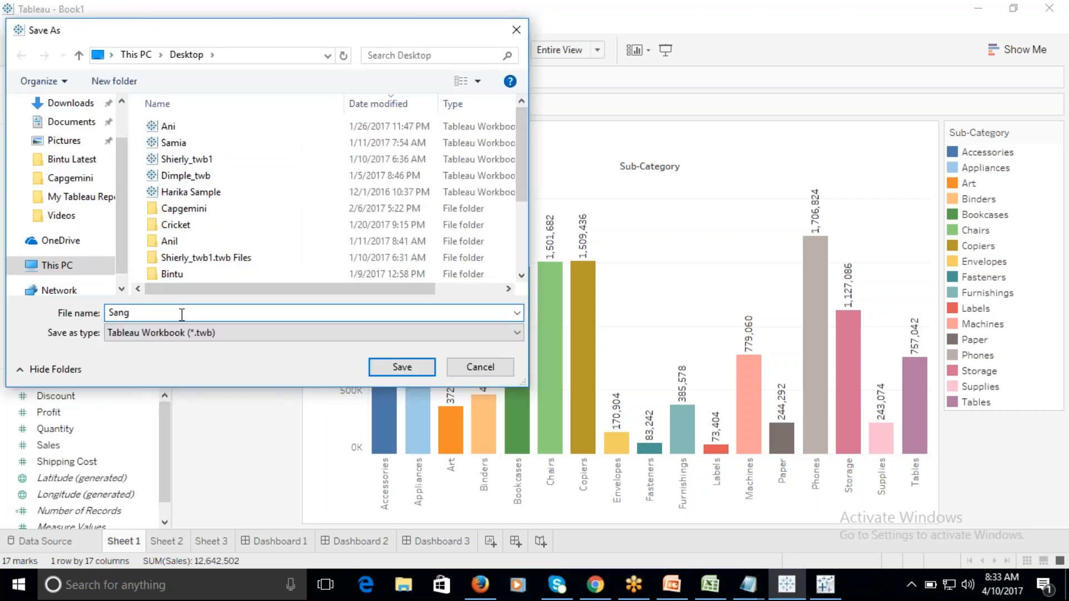
{"action": "type", "text": "hamitra & Pallavi"}
{"action": "left_click", "coordinate": [517, 333]}
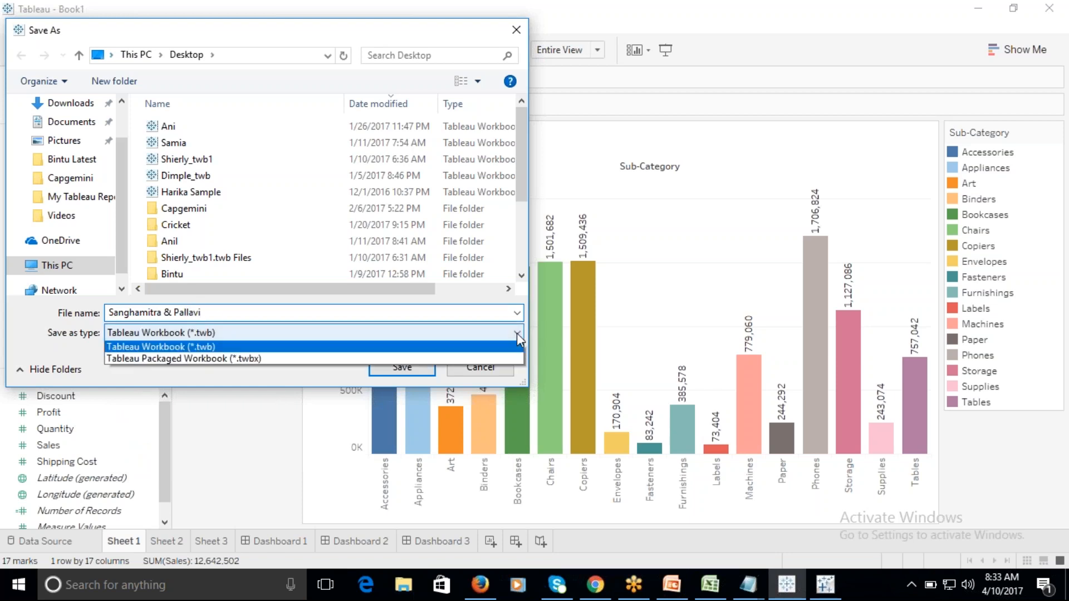
{"action": "left_click", "coordinate": [243, 358]}
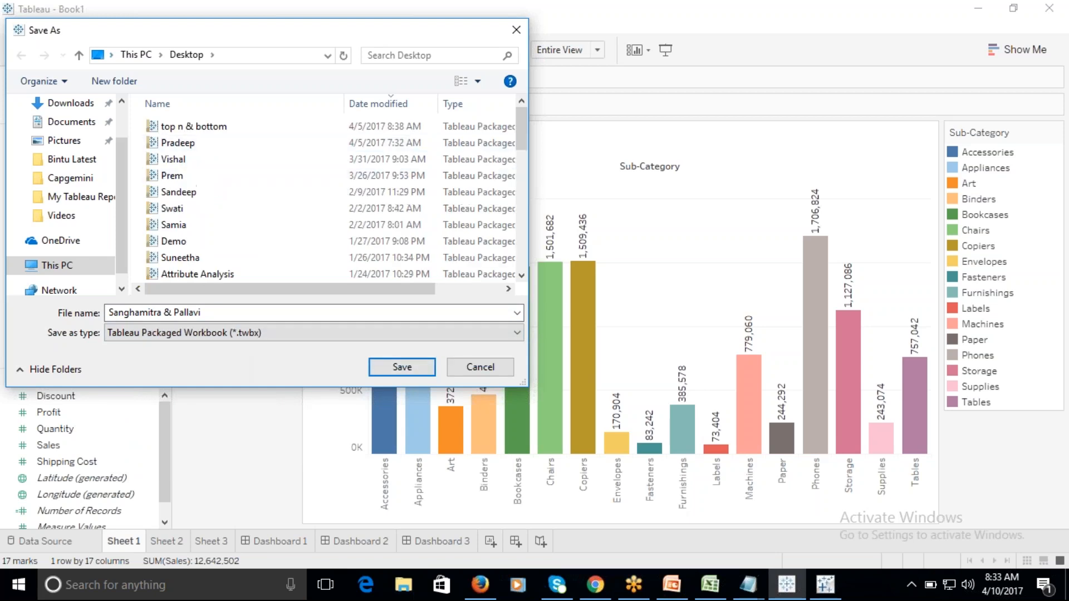
{"action": "scroll", "coordinate": [123, 108], "scroll_direction": "up", "scroll_amount": 1}
{"action": "left_click", "coordinate": [62, 134]}
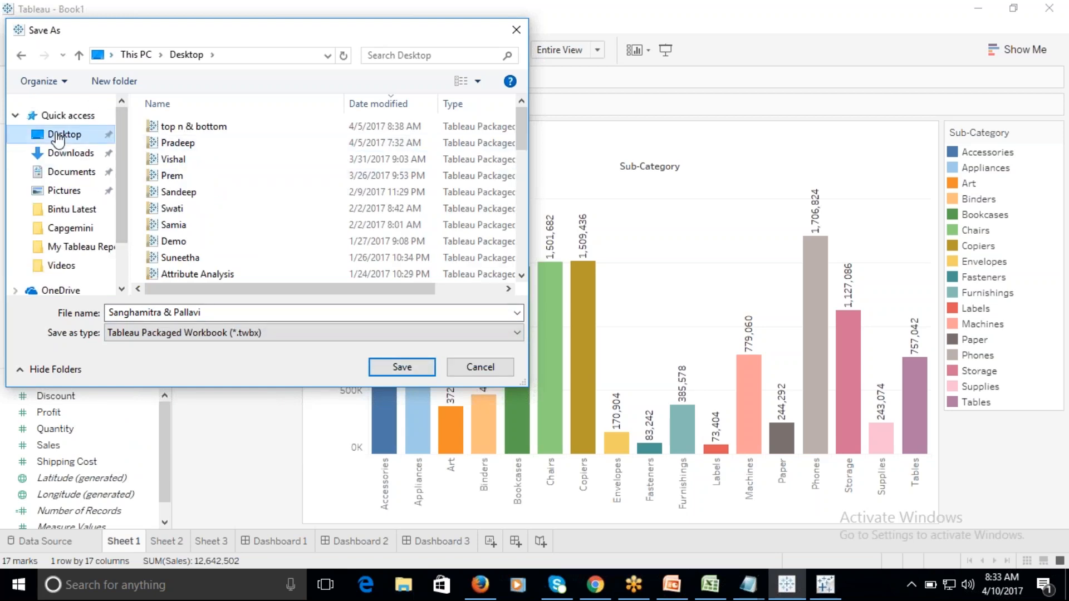
{"action": "left_click", "coordinate": [402, 367]}
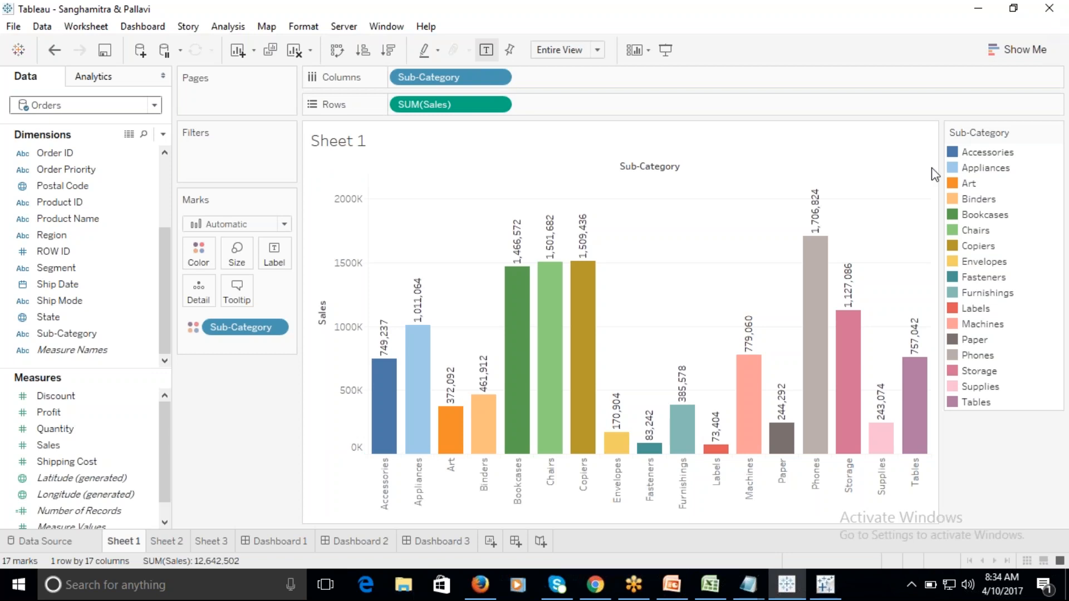
{"action": "mouse_move", "coordinate": [551, 422]}
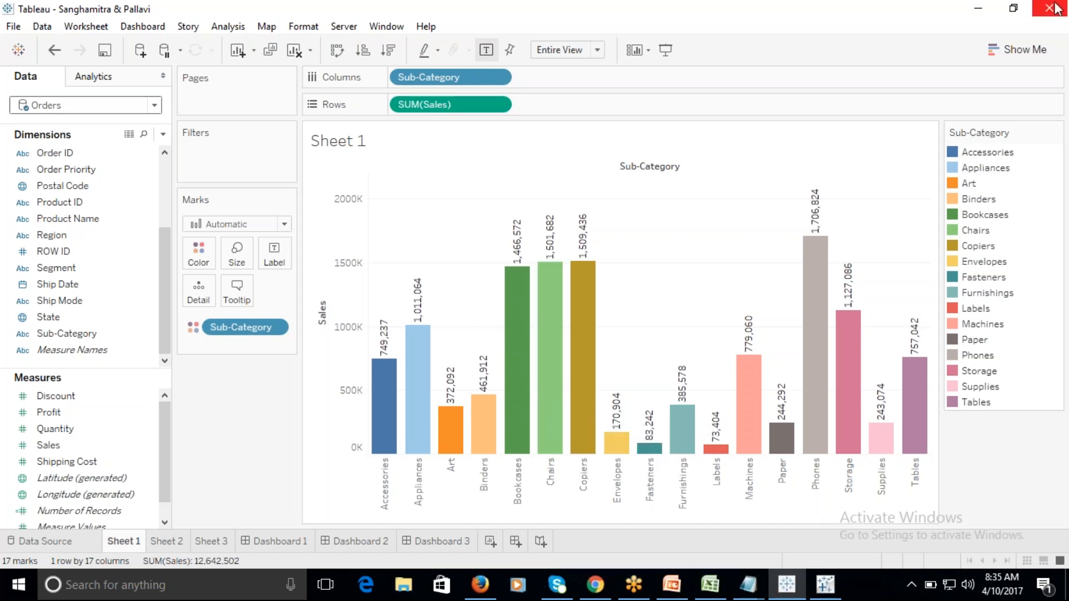
{"action": "left_click", "coordinate": [1062, 40]}
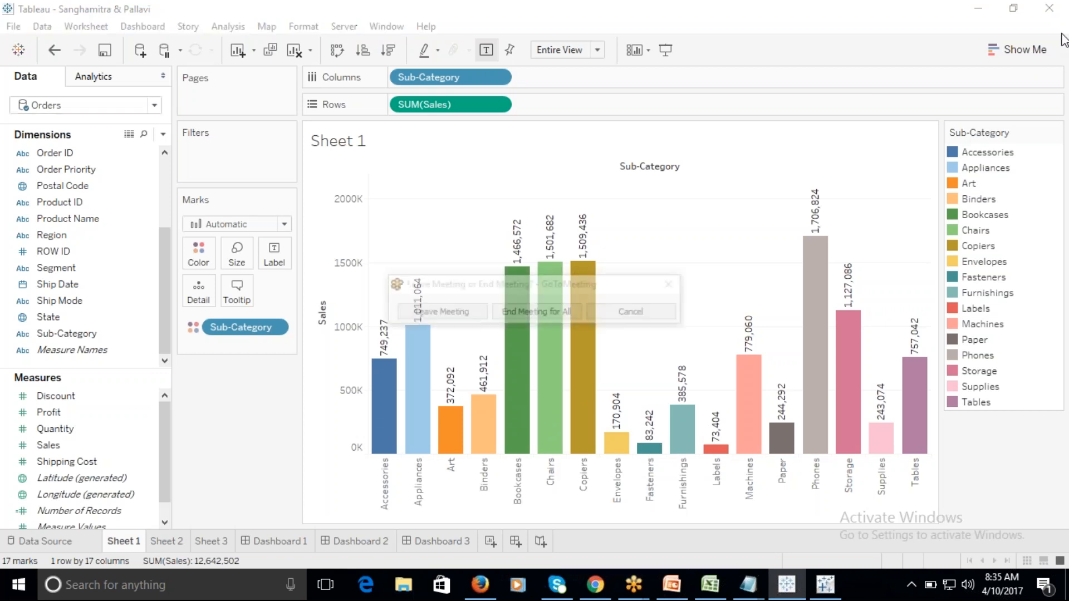